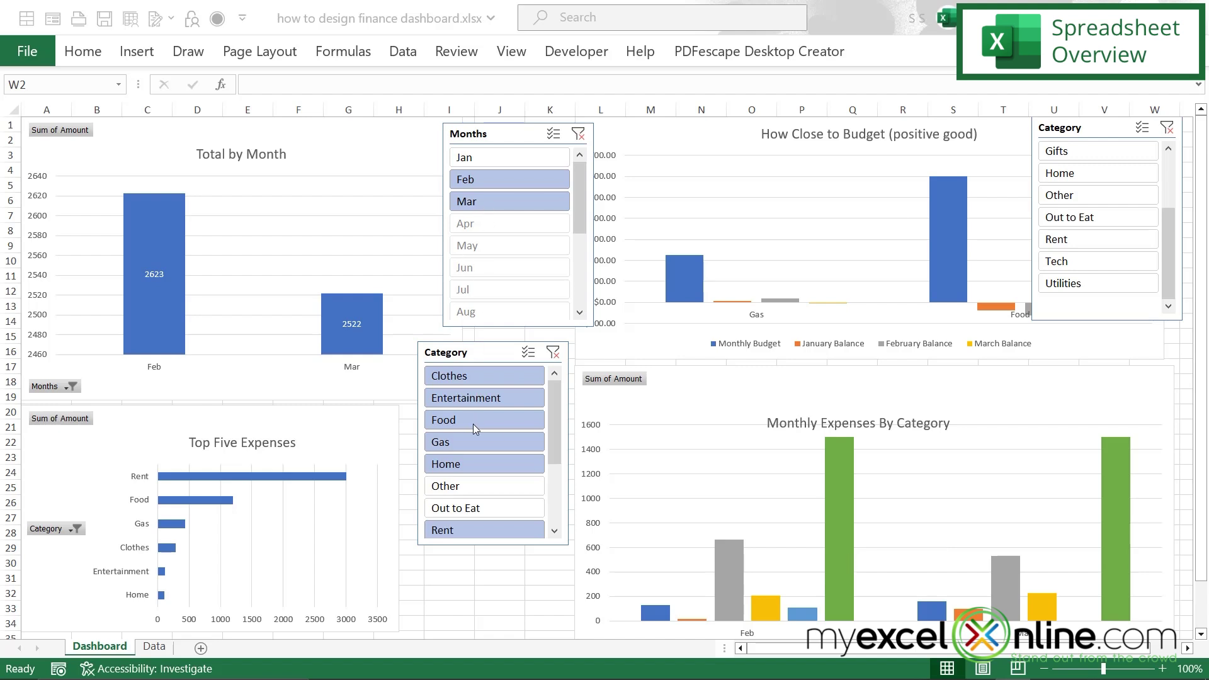
pyautogui.click(480, 226)
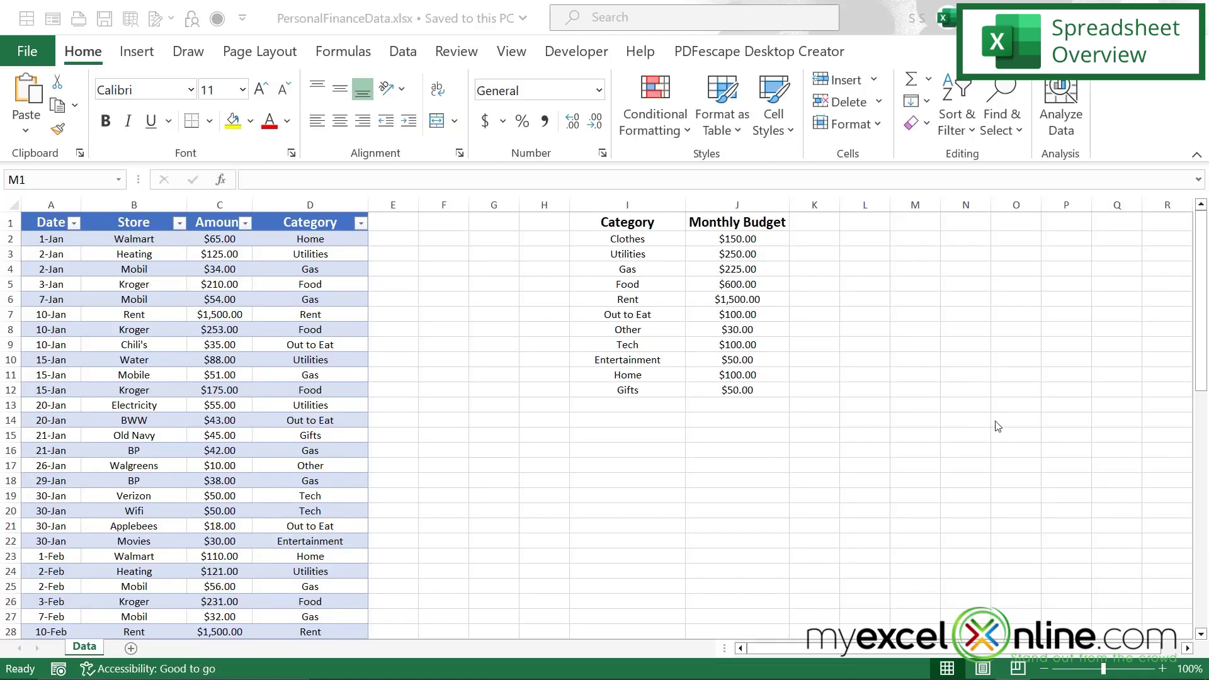
# Look through the expense table on the Data sheet down to its last entry and return to the first rows
pyautogui.scroll(-12, 179, 473)
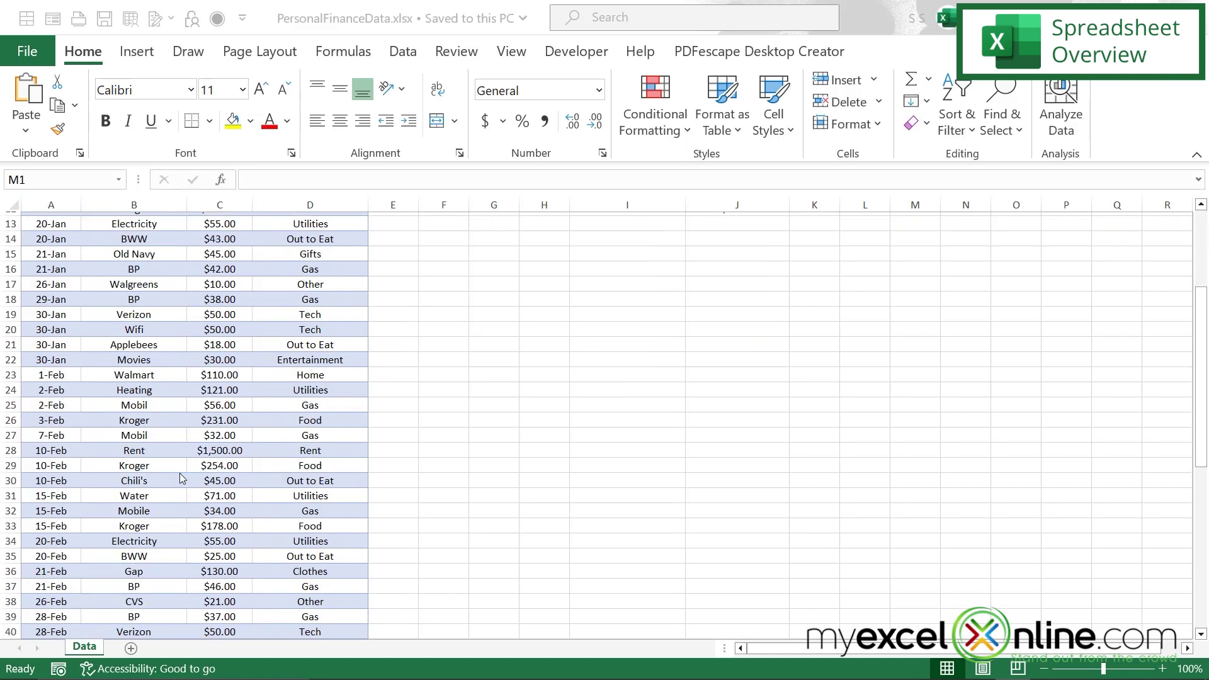
pyautogui.scroll(-3, 168, 512)
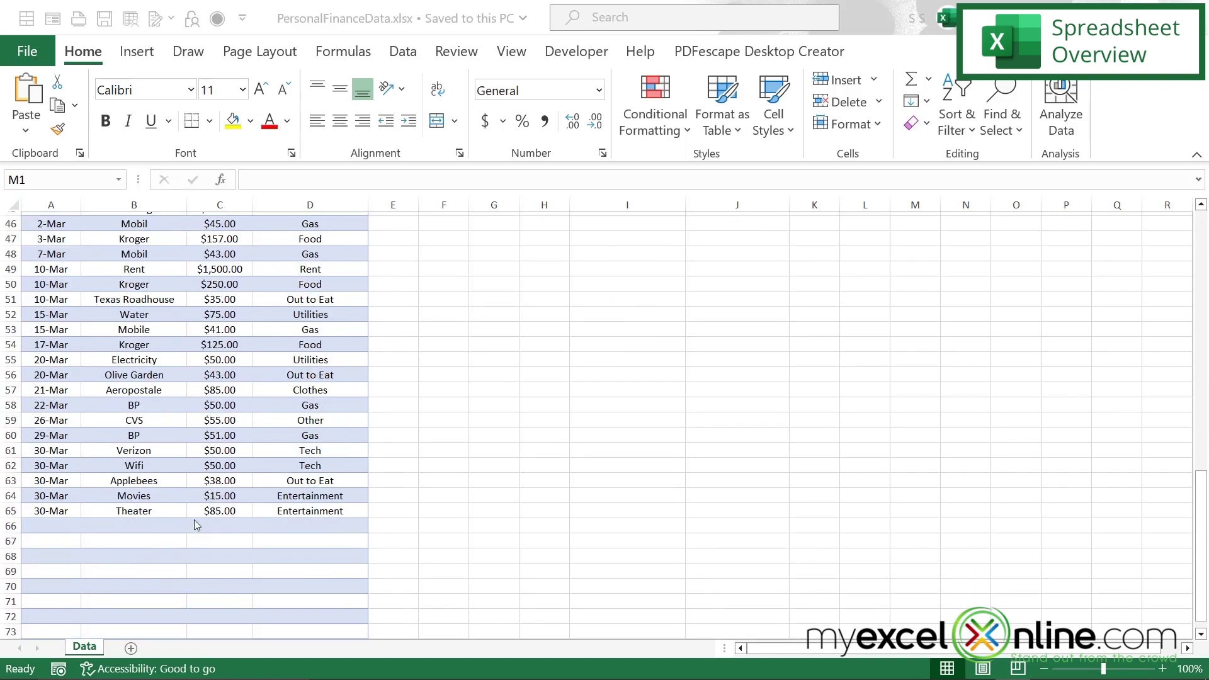
pyautogui.scroll(15, 260, 497)
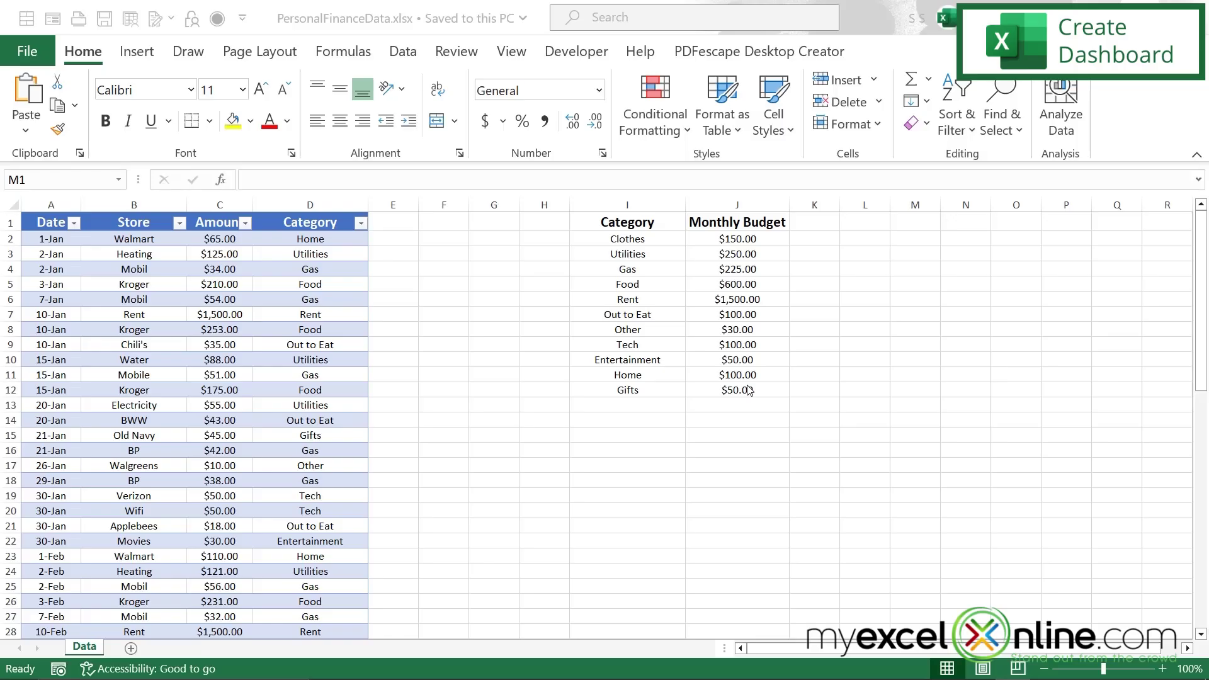
# Add a new worksheet named Dashboard and place it before the Data sheet
pyautogui.click(132, 648)
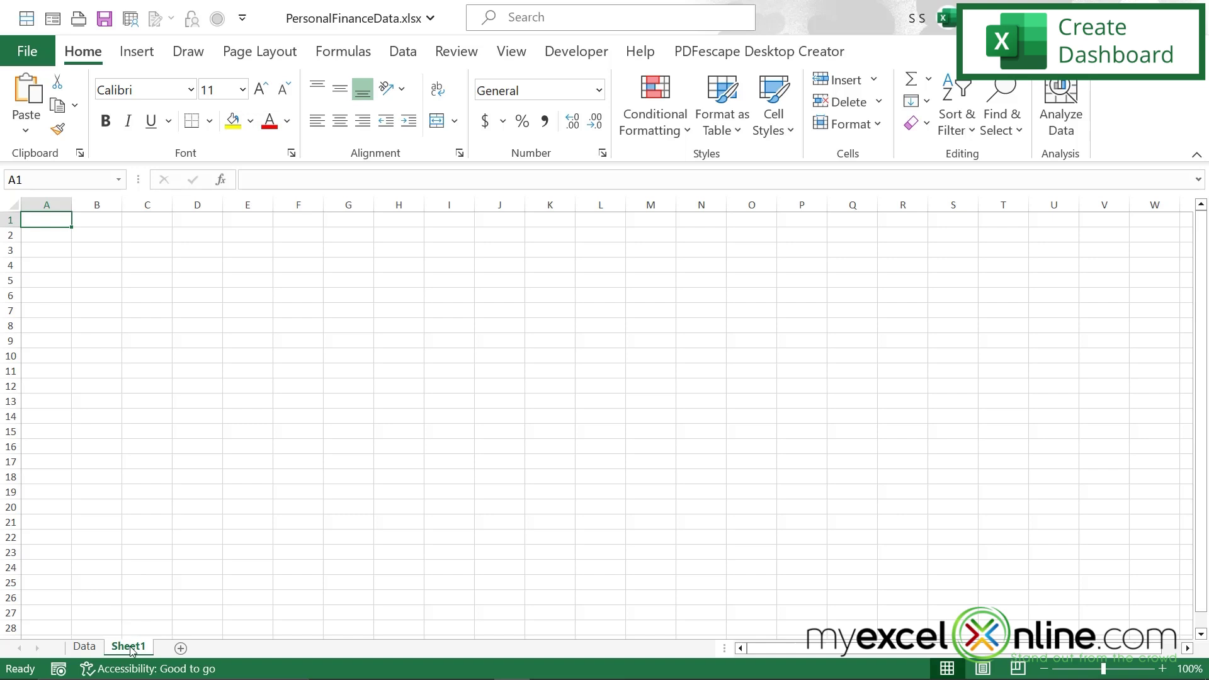
pyautogui.moveTo(132, 650); pyautogui.dragTo(133, 631)
pyautogui.write('Dashboard')
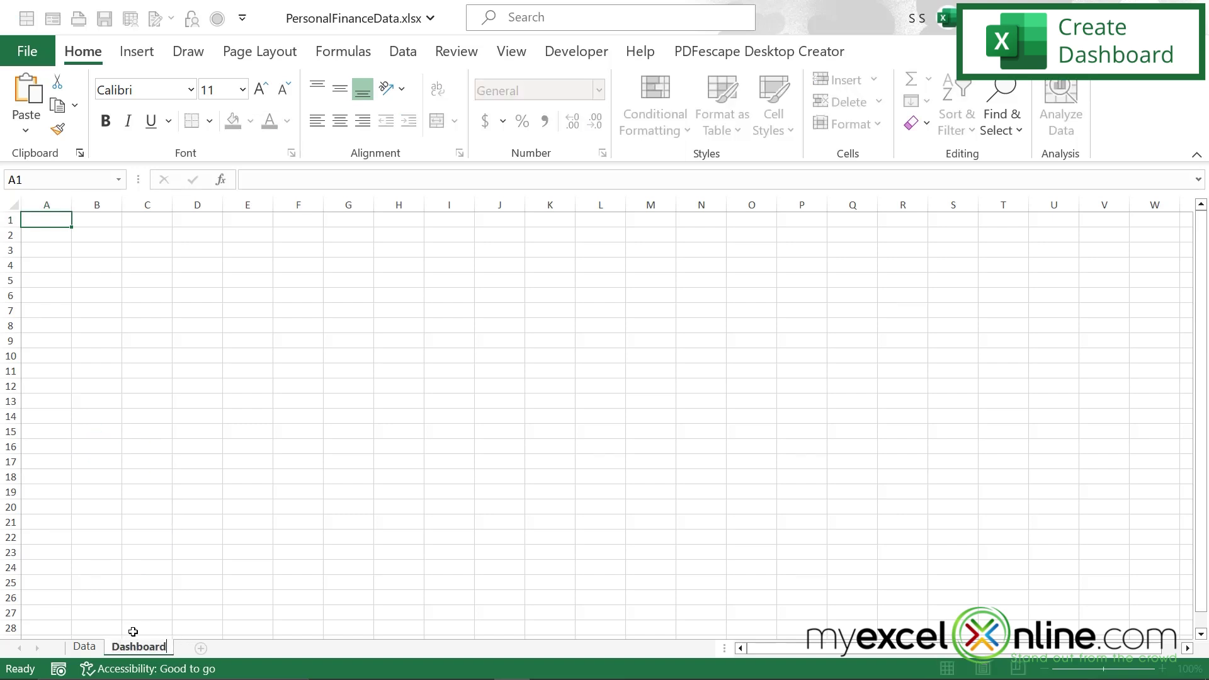
pyautogui.press('Return')
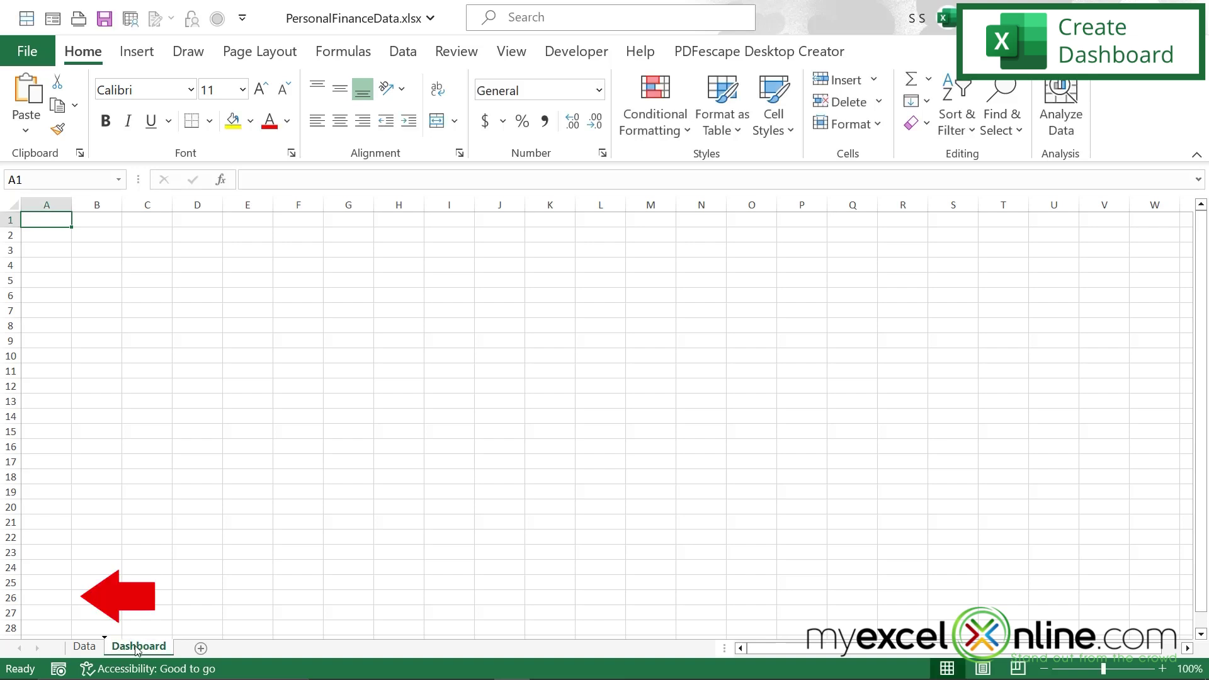
pyautogui.moveTo(136, 648); pyautogui.dragTo(70, 646)
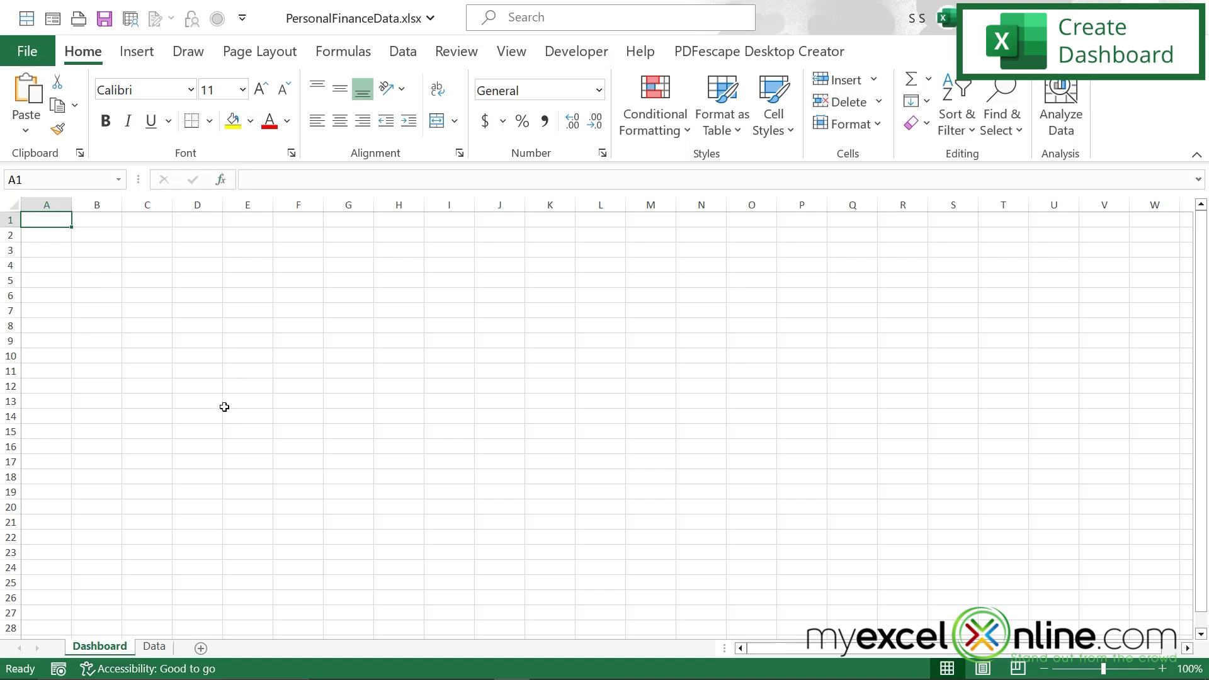
# Create a PivotTable from the expense table (Table1) in cell L1 of the existing Data sheet
pyautogui.click(153, 647)
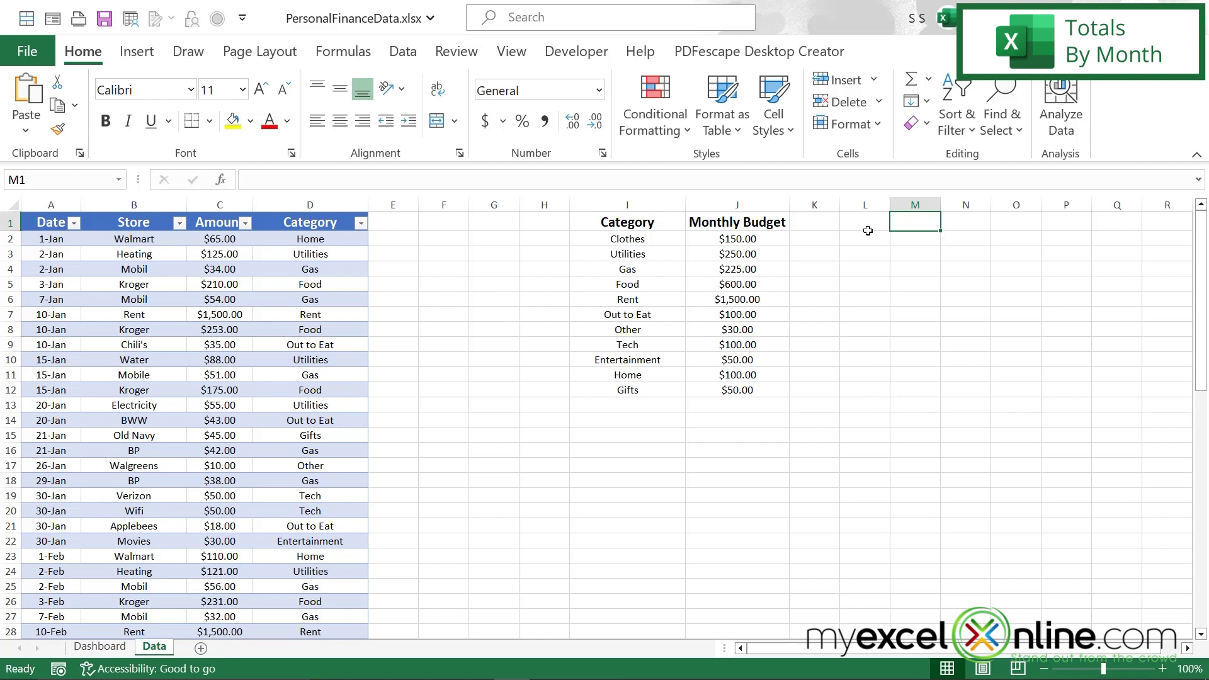
pyautogui.click(867, 224)
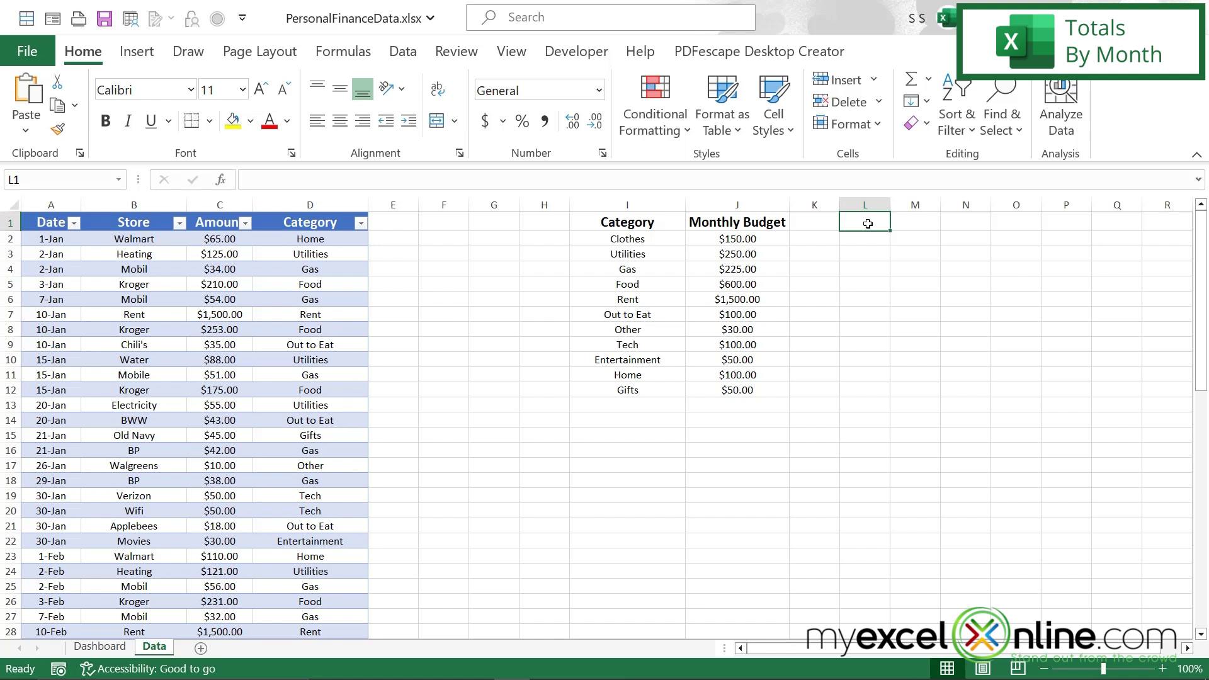
pyautogui.click(131, 52)
pyautogui.click(26, 95)
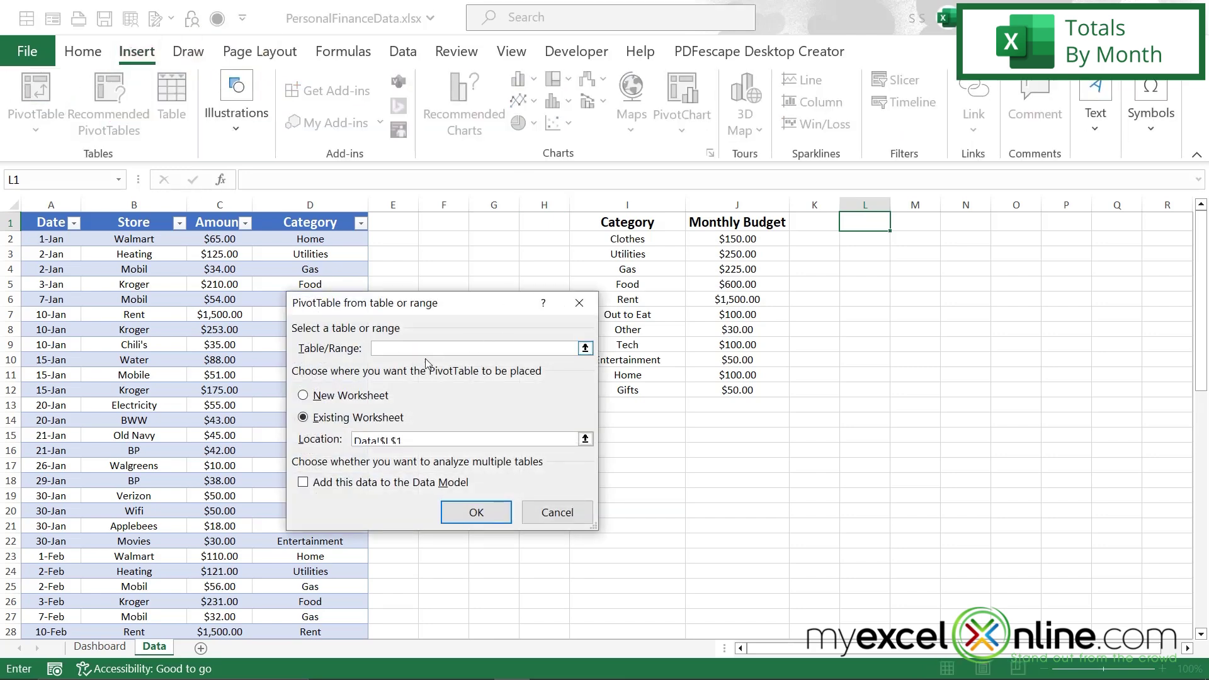
pyautogui.click(585, 348)
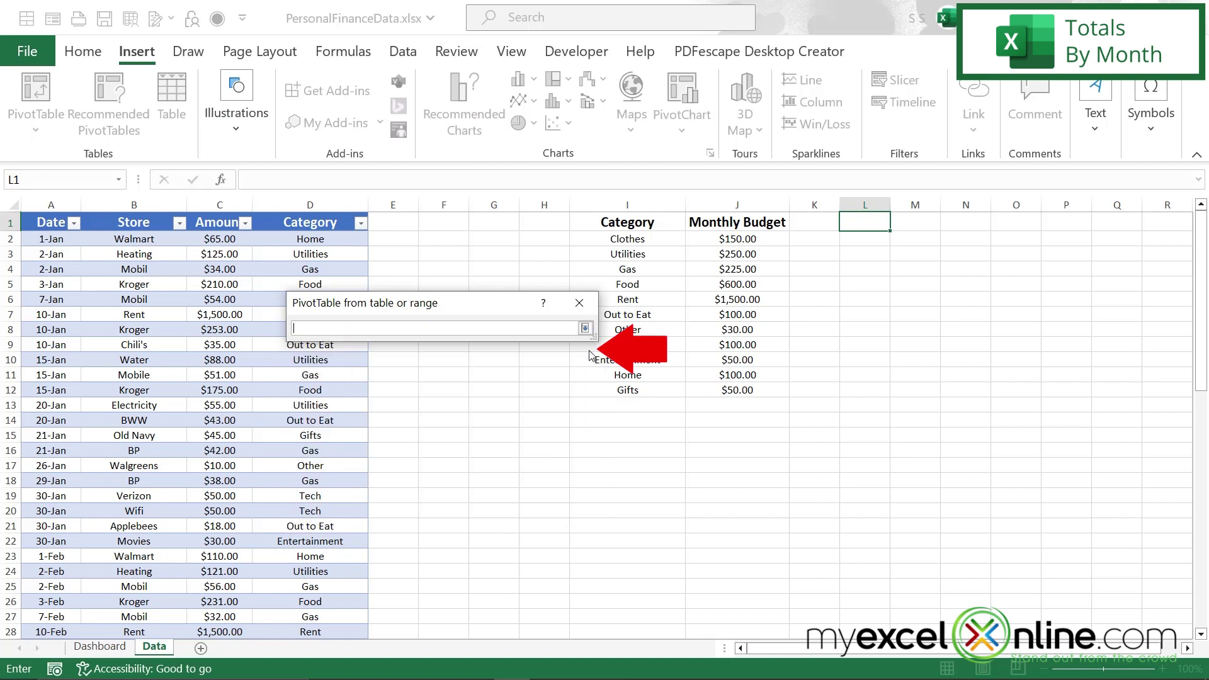
pyautogui.click(35, 199)
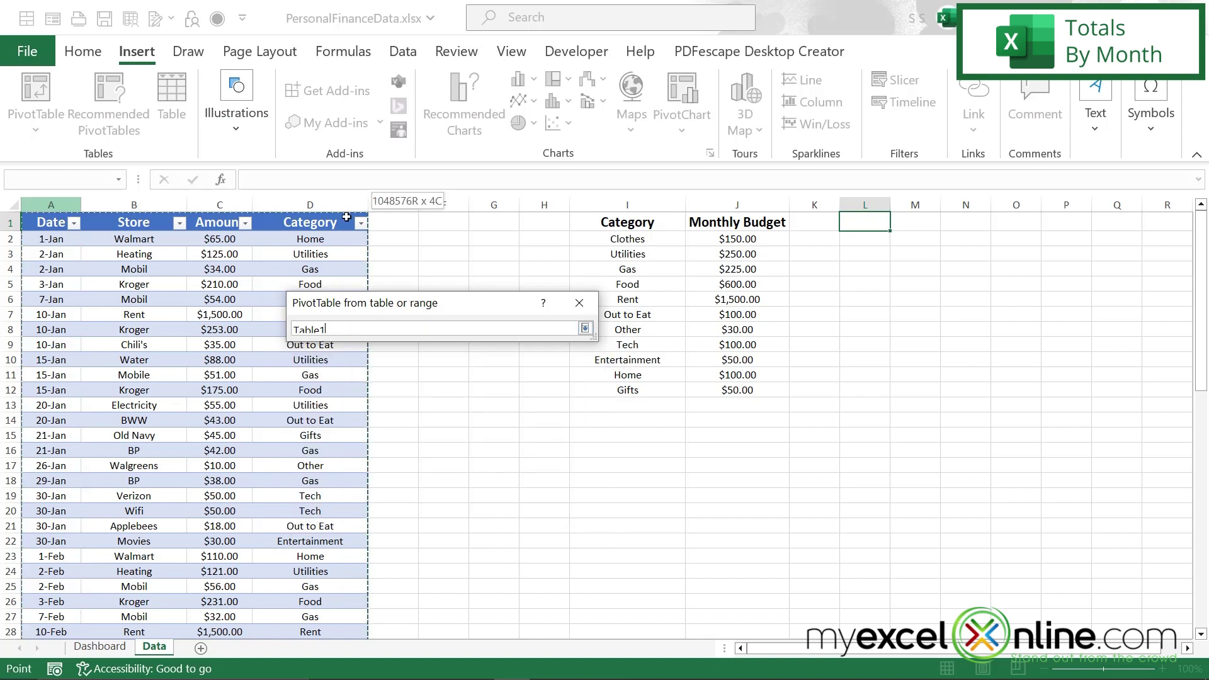
pyautogui.click(585, 329)
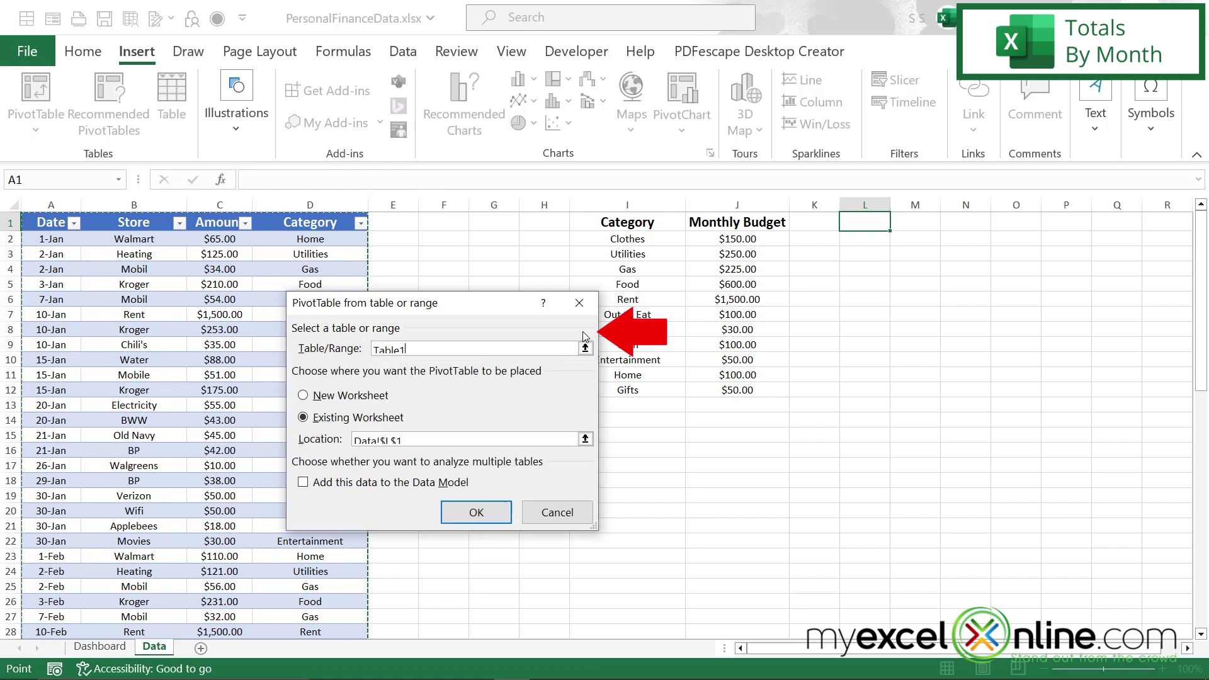
pyautogui.click(465, 516)
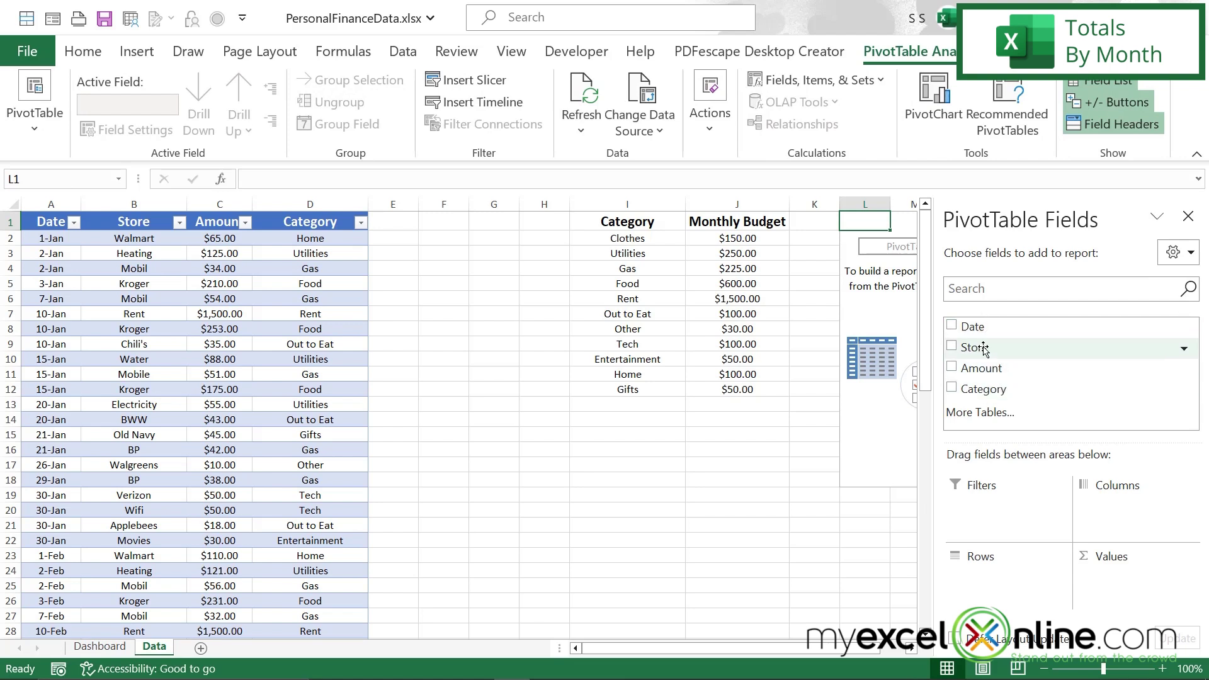
# Set up the PivotTable with Months as rows, without Date, and the sum of Amount as values, and close the field list
pyautogui.click(951, 328)
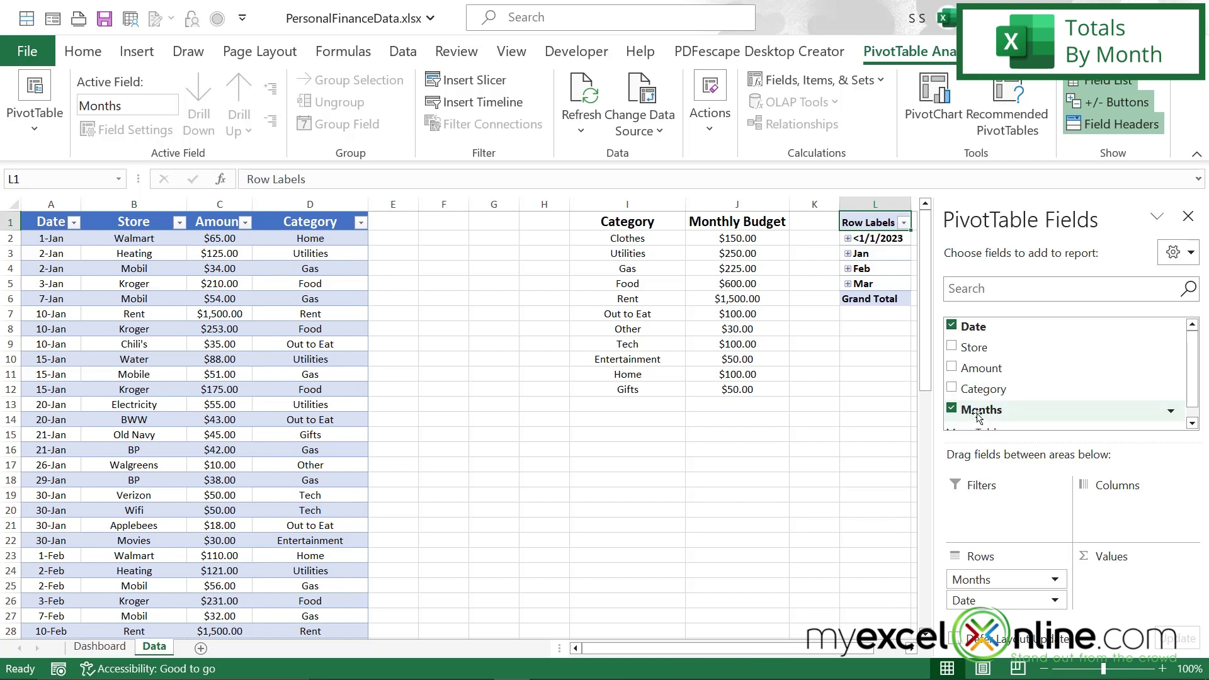
pyautogui.click(952, 326)
pyautogui.click(952, 368)
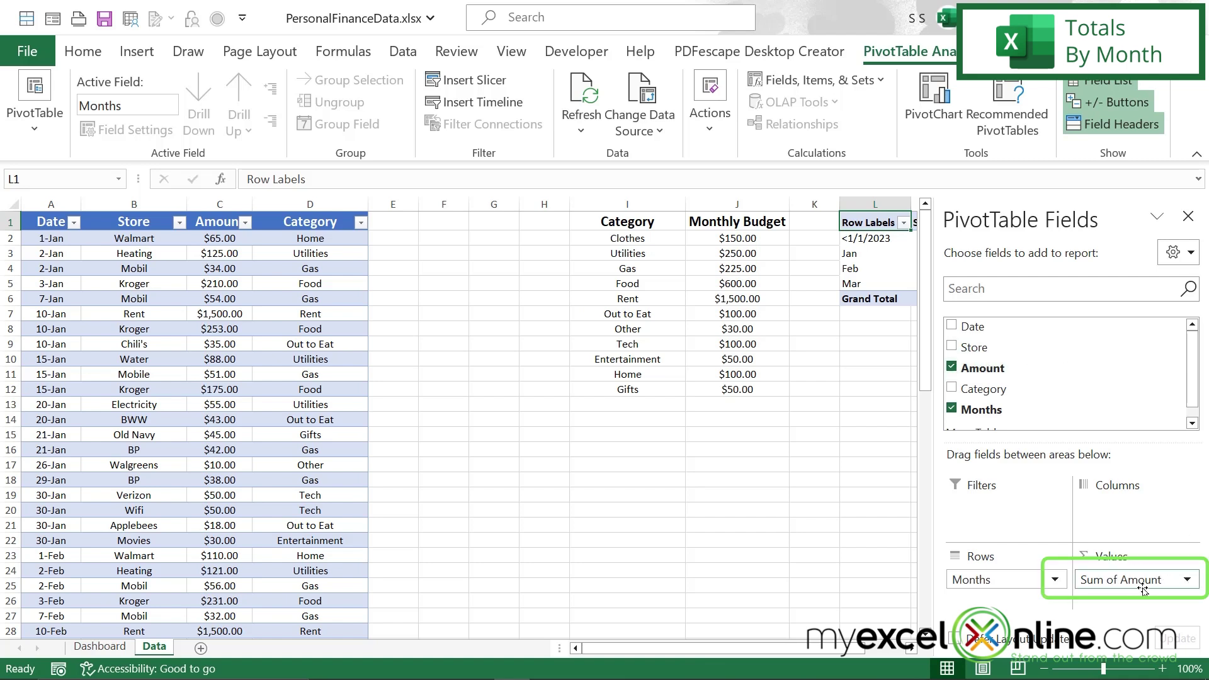
pyautogui.click(1188, 216)
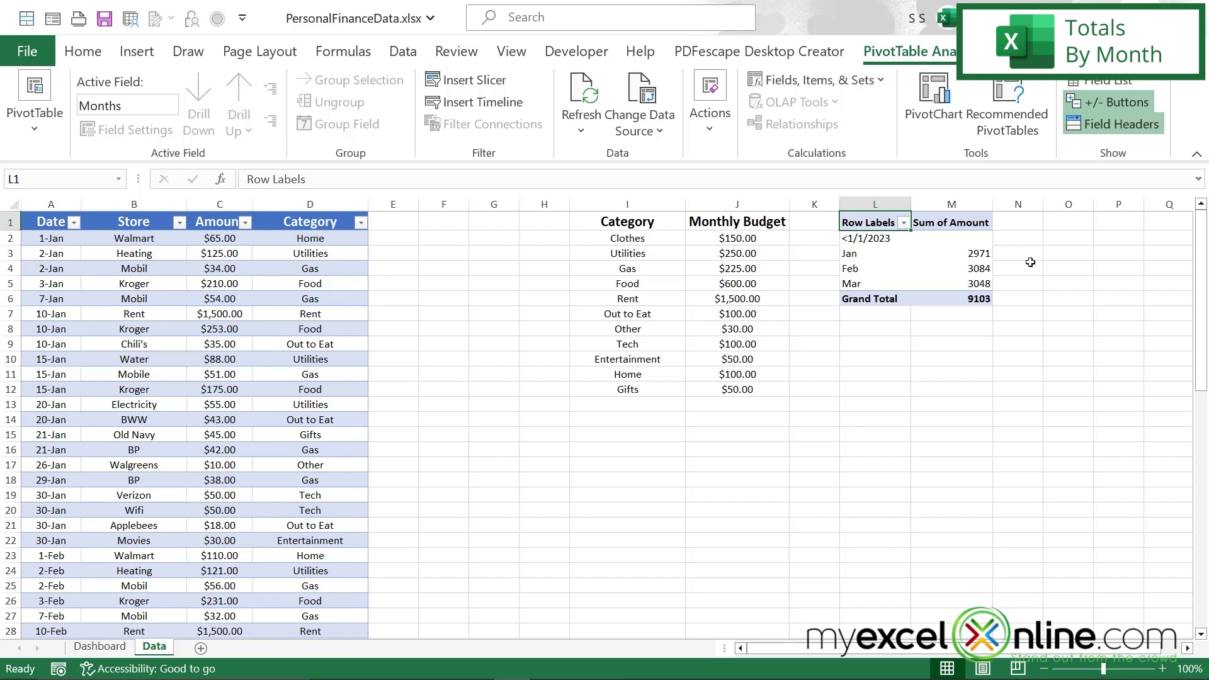
# Filter the <1/1/2023 item out of the PivotTable's row labels
pyautogui.click(904, 223)
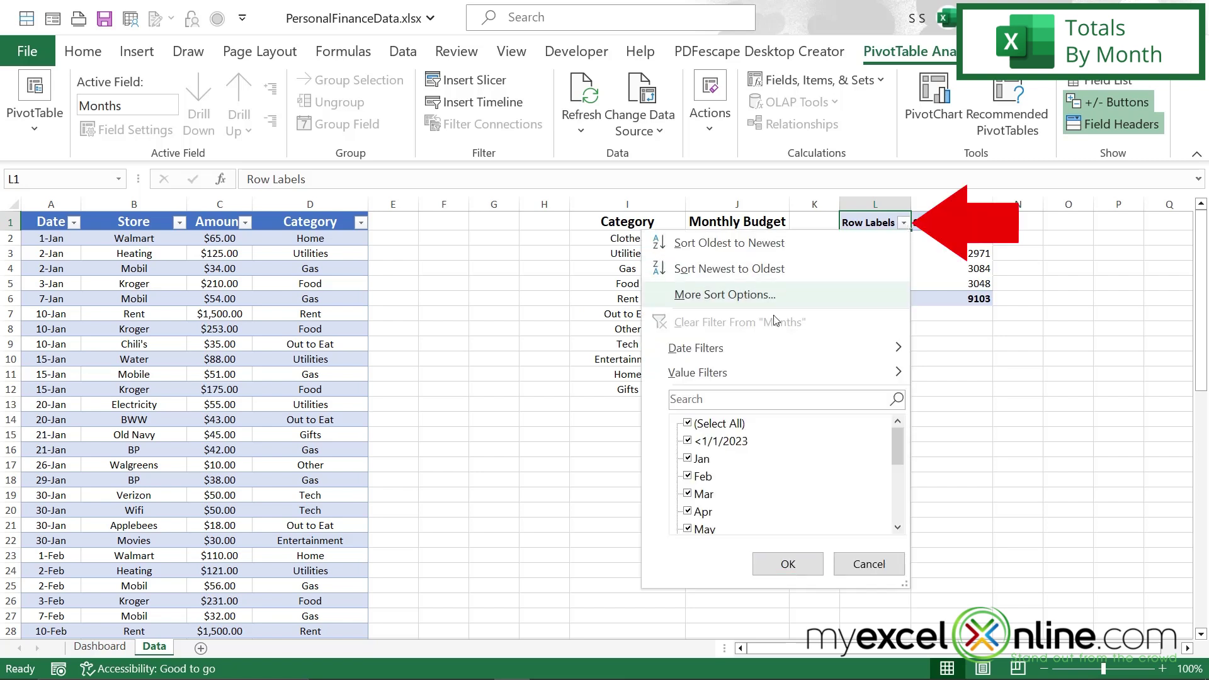
pyautogui.click(687, 441)
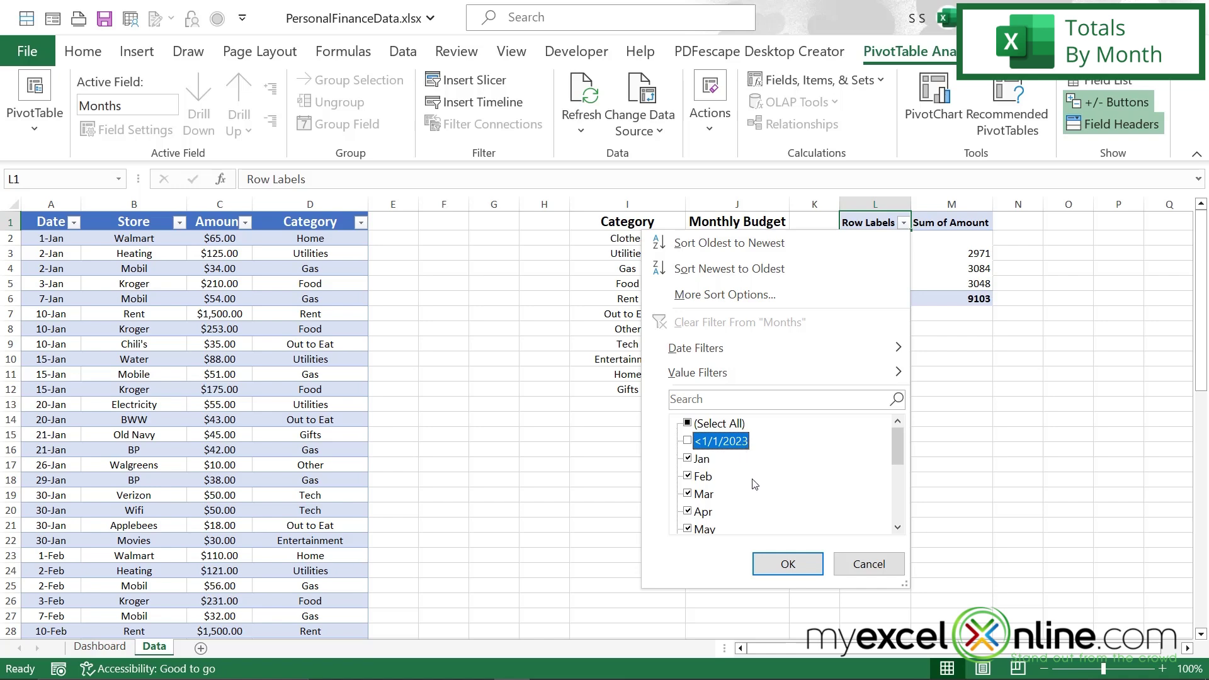
pyautogui.click(788, 564)
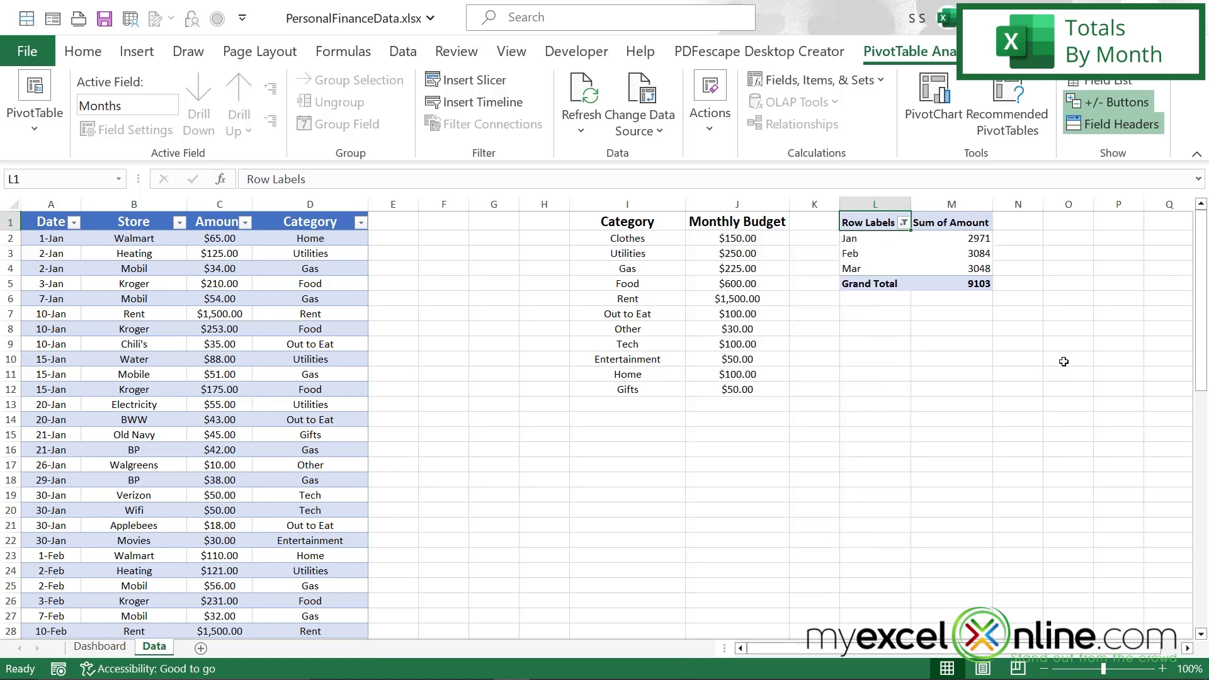
# Insert an empty 2-D clustered column chart on the Data sheet, starting from blank cell L7
pyautogui.click(869, 313)
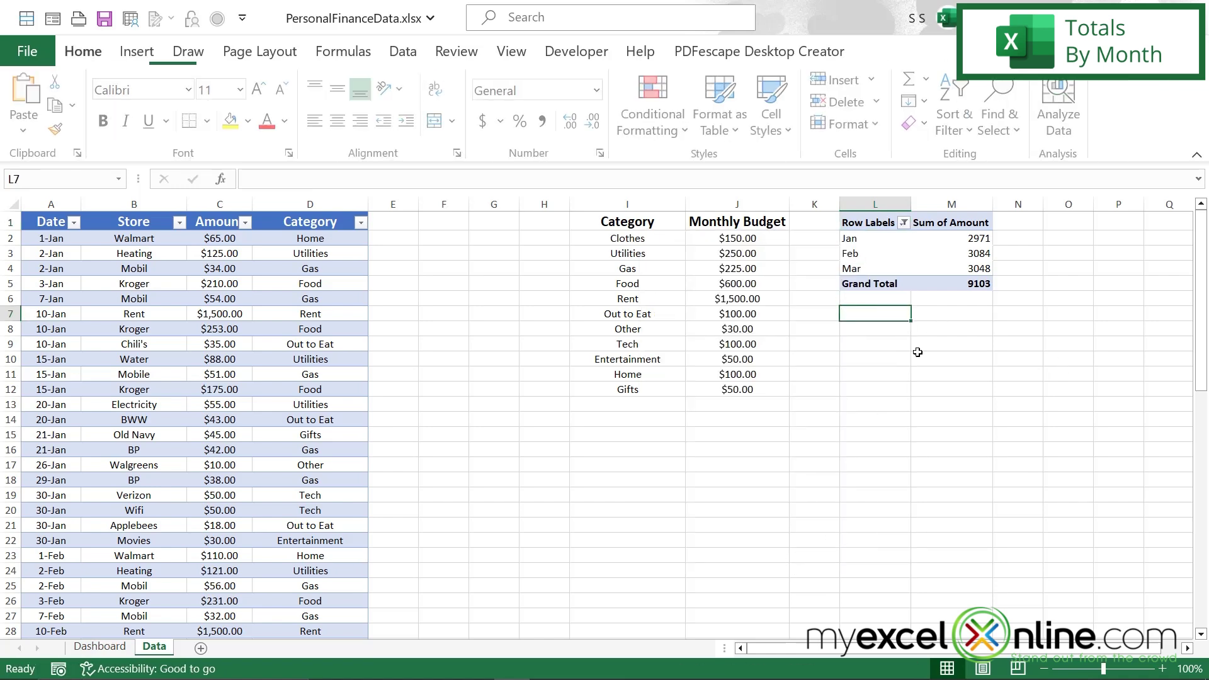
pyautogui.click(133, 53)
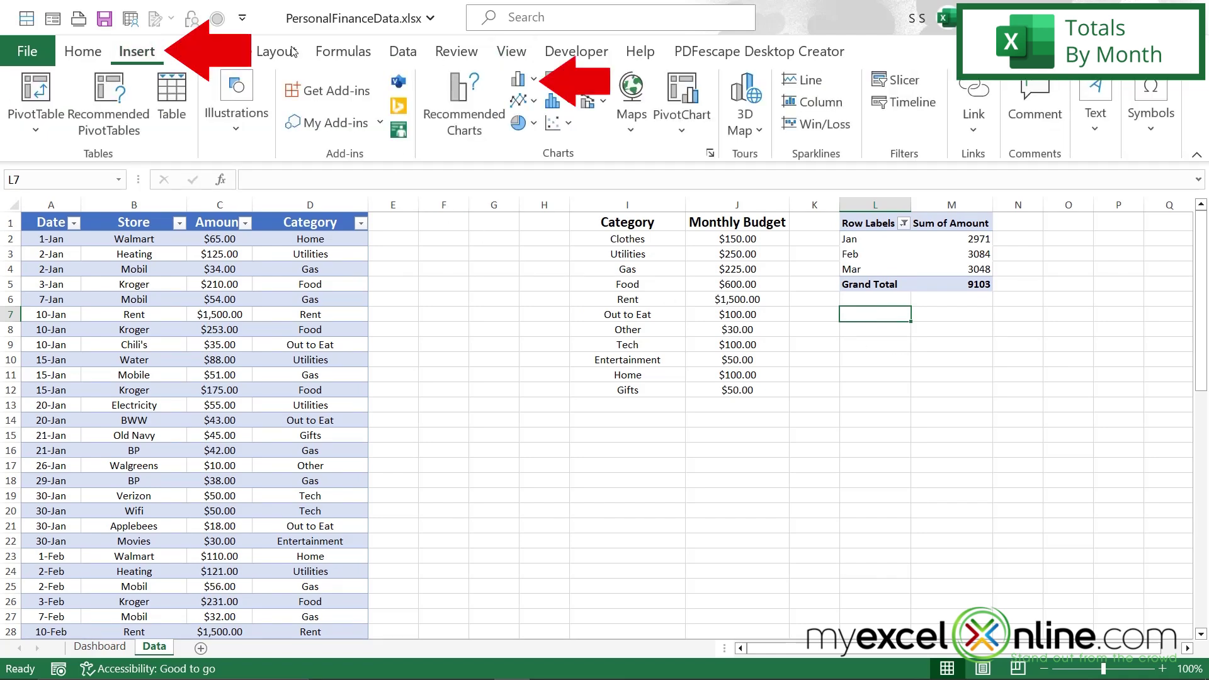
pyautogui.click(533, 82)
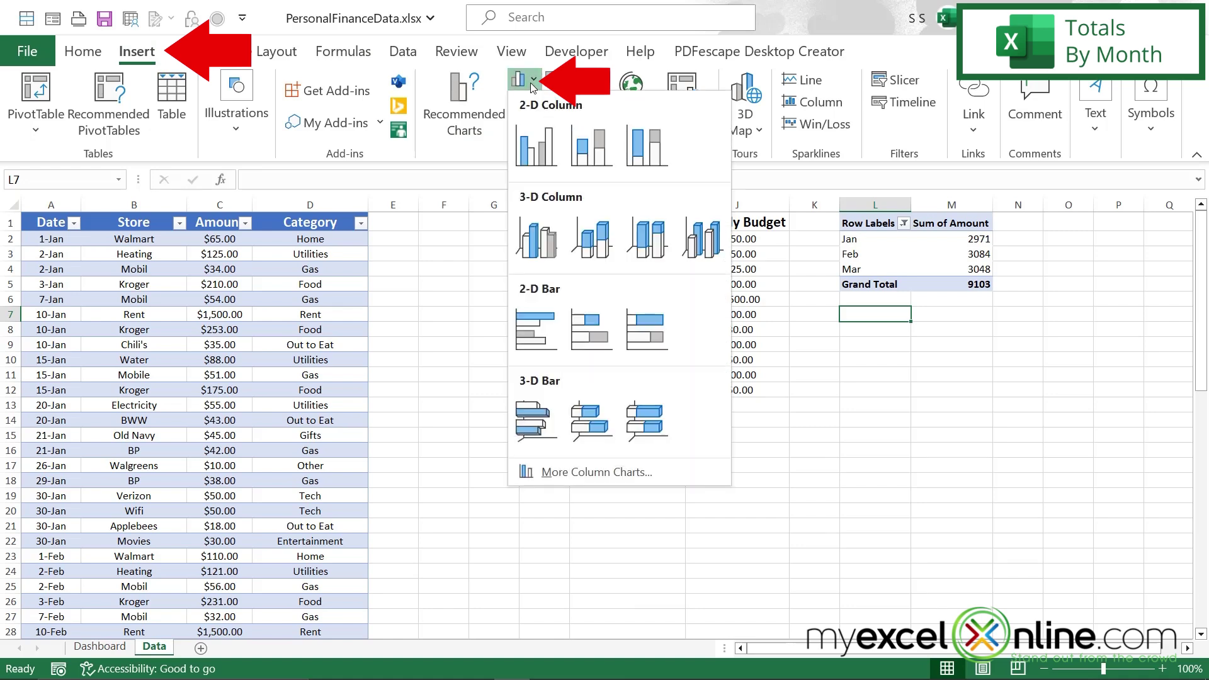
pyautogui.click(546, 157)
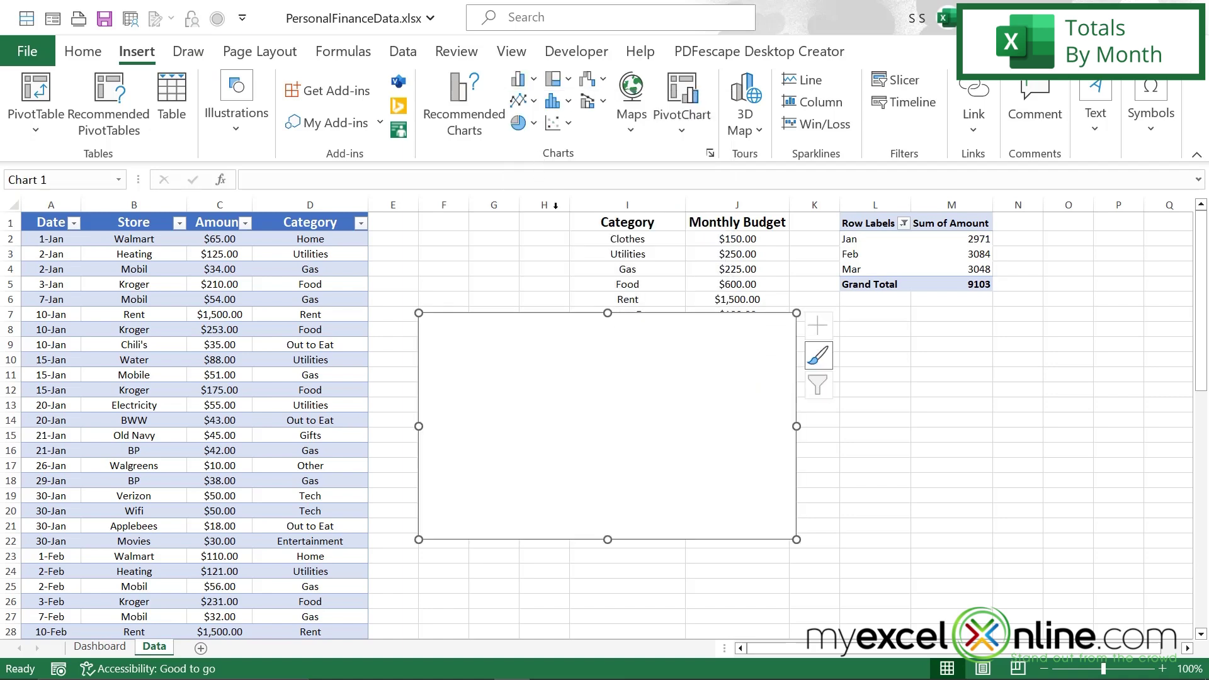
# Set the empty chart's data range to the monthly totals PivotTable, Data!$L$1:$M$5
pyautogui.rightClick(620, 369)
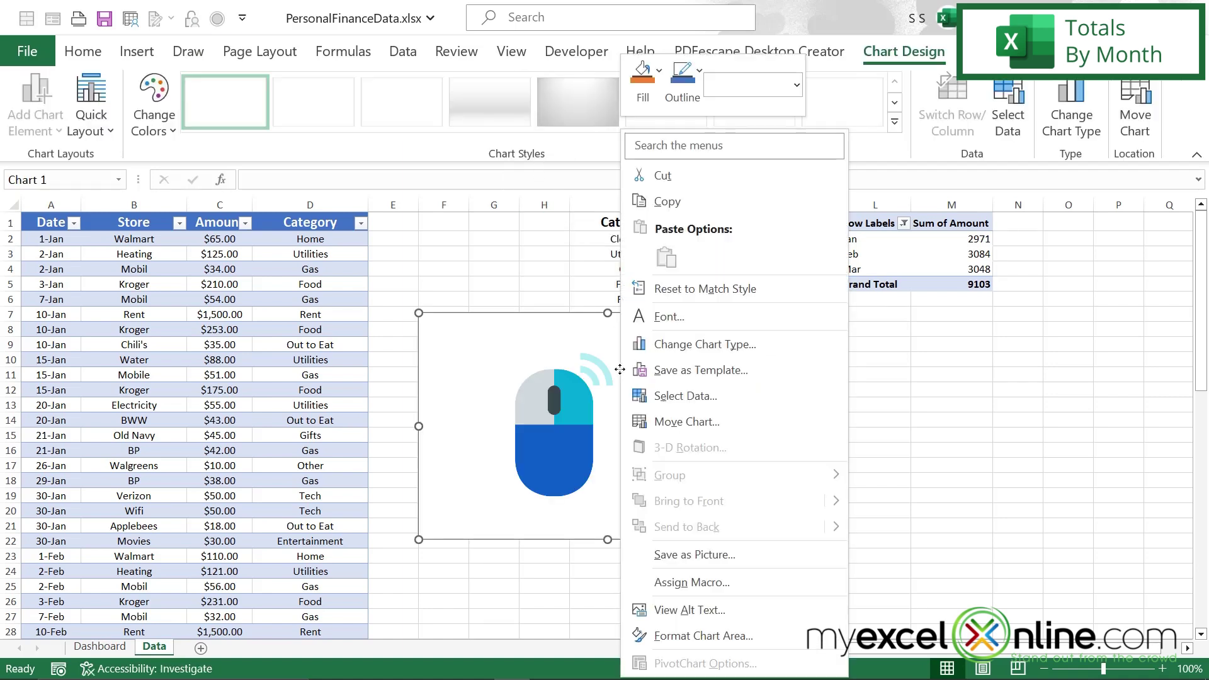
pyautogui.click(669, 397)
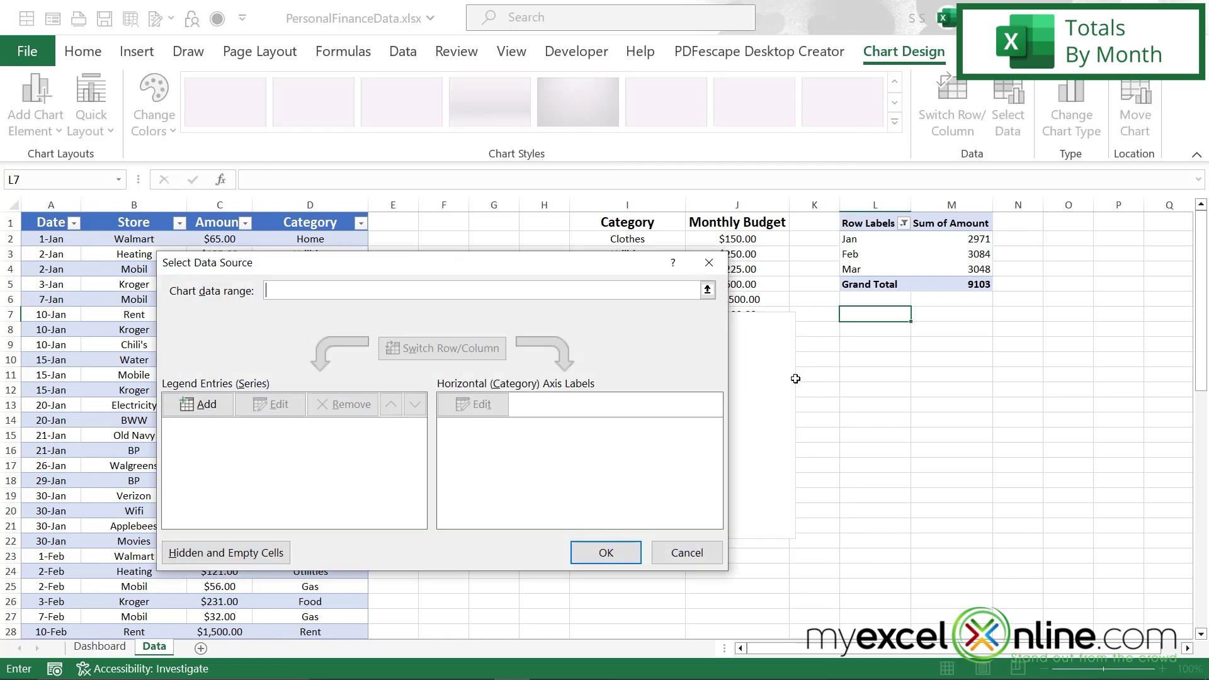
pyautogui.click(707, 289)
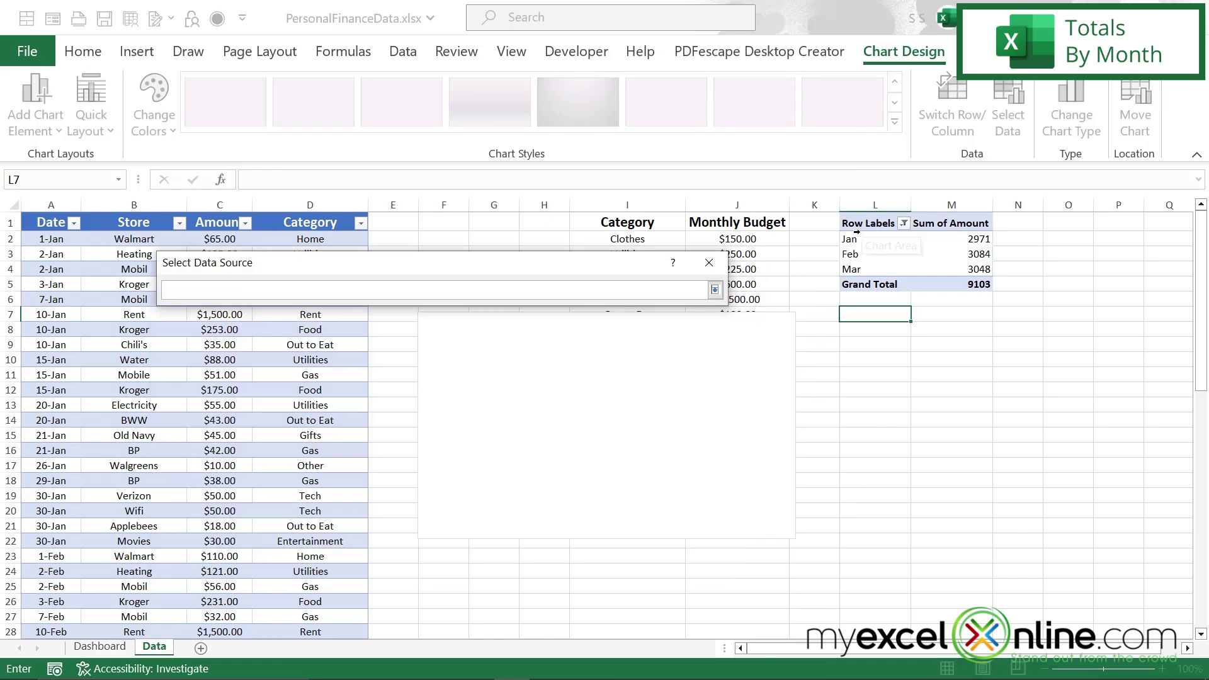
pyautogui.moveTo(860, 222); pyautogui.dragTo(976, 284)
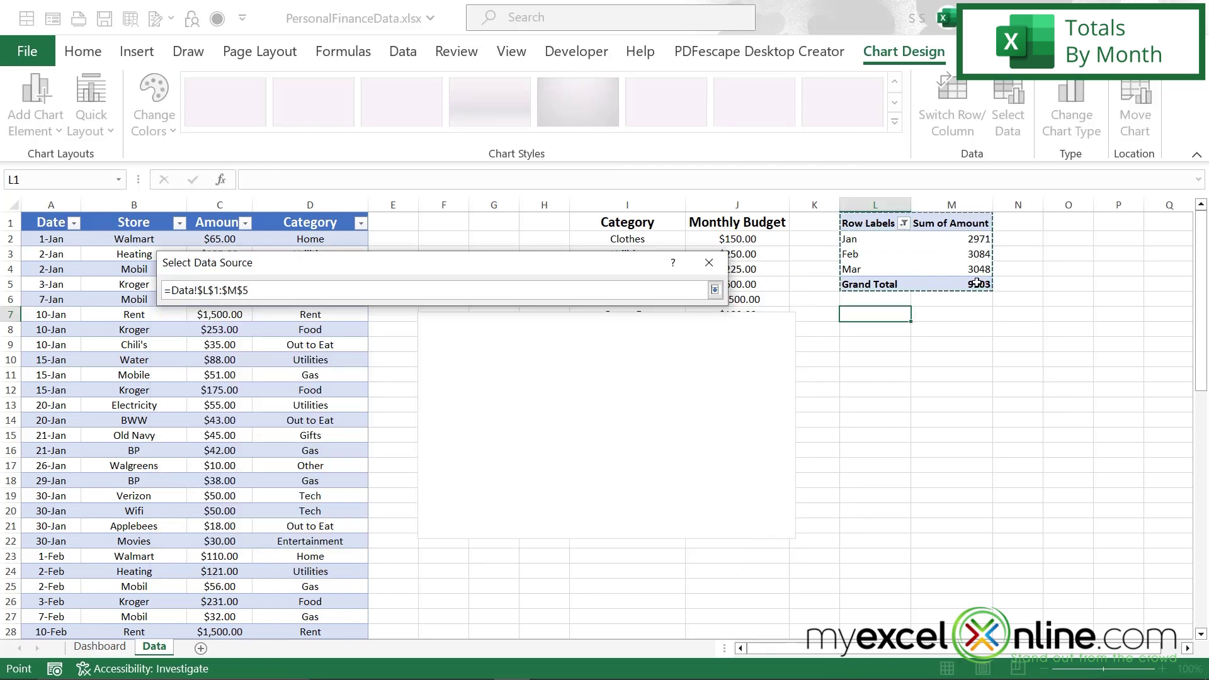
pyautogui.click(714, 289)
pyautogui.click(606, 554)
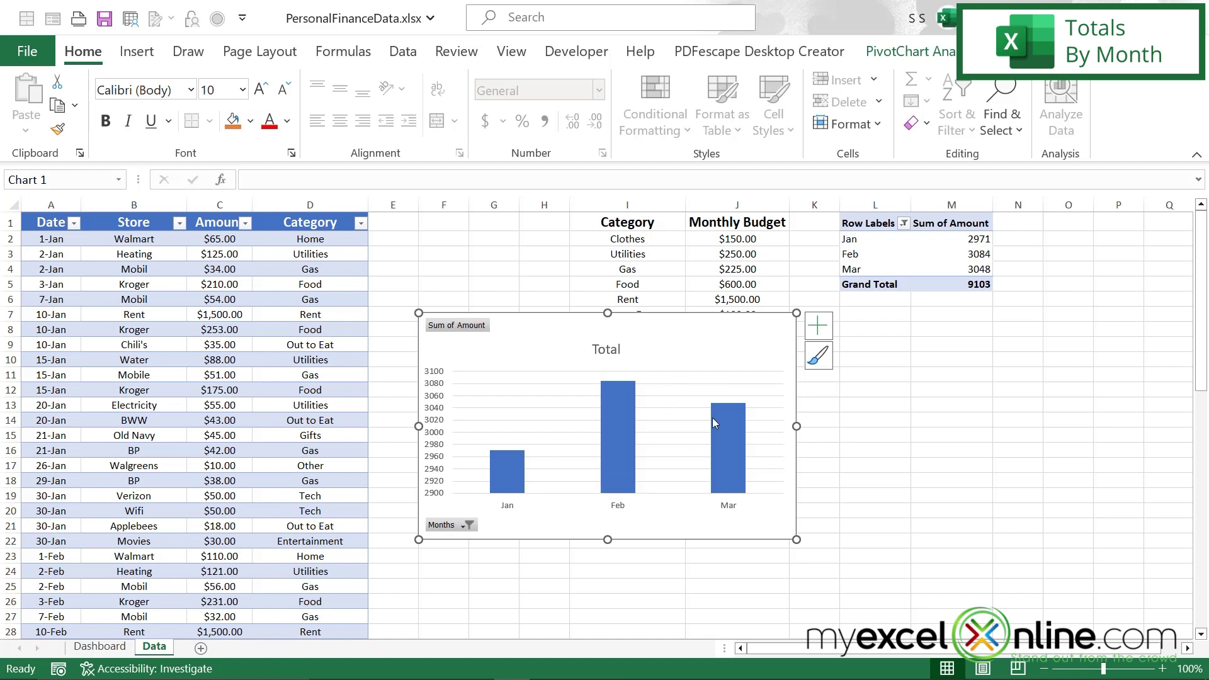
# Add data labels in the Center position to the columns of the monthly totals chart
pyautogui.moveTo(645, 457)
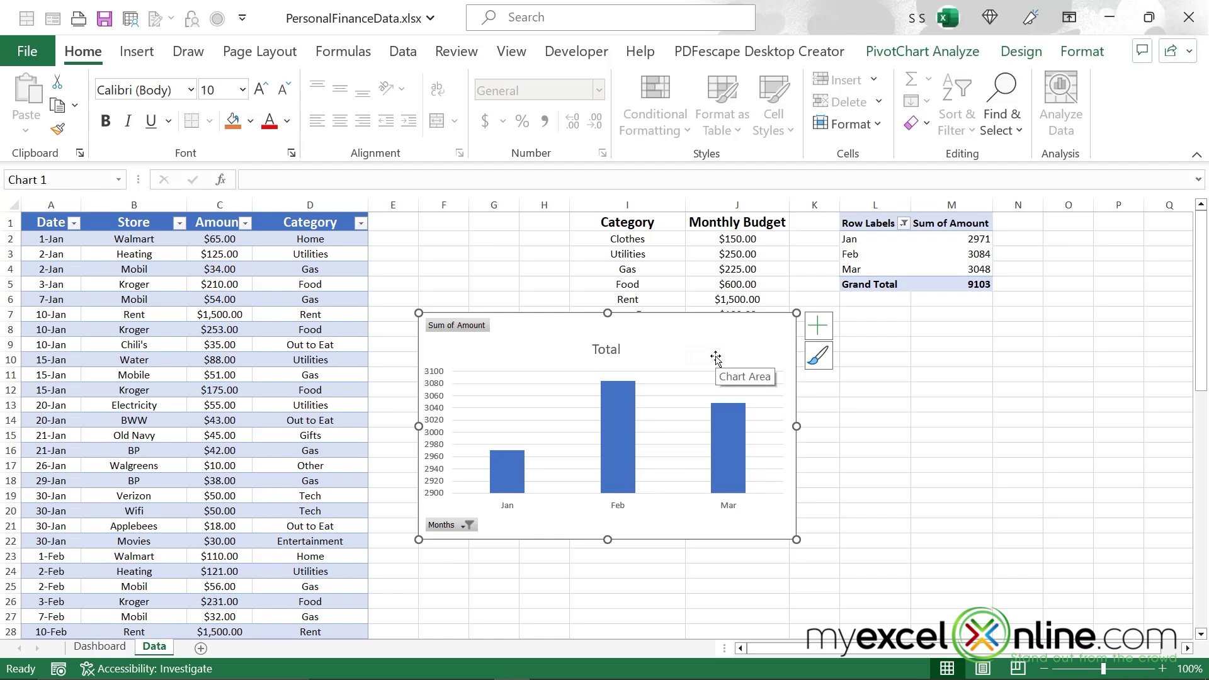
pyautogui.click(1021, 52)
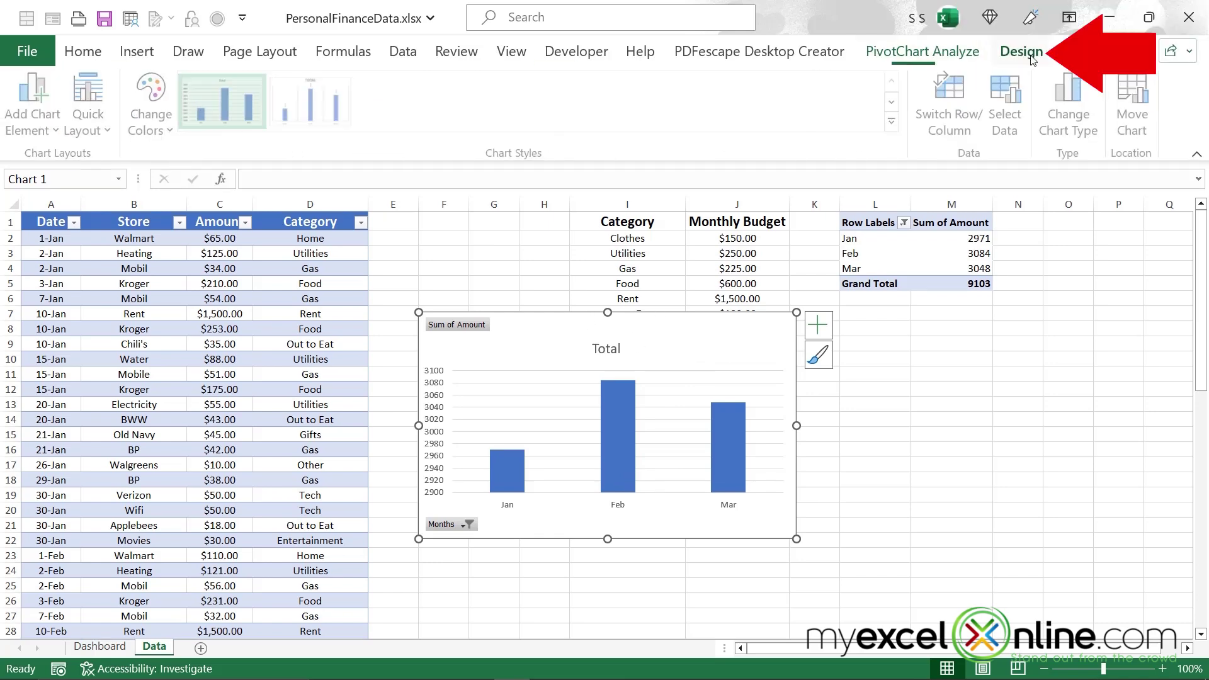
pyautogui.click(58, 131)
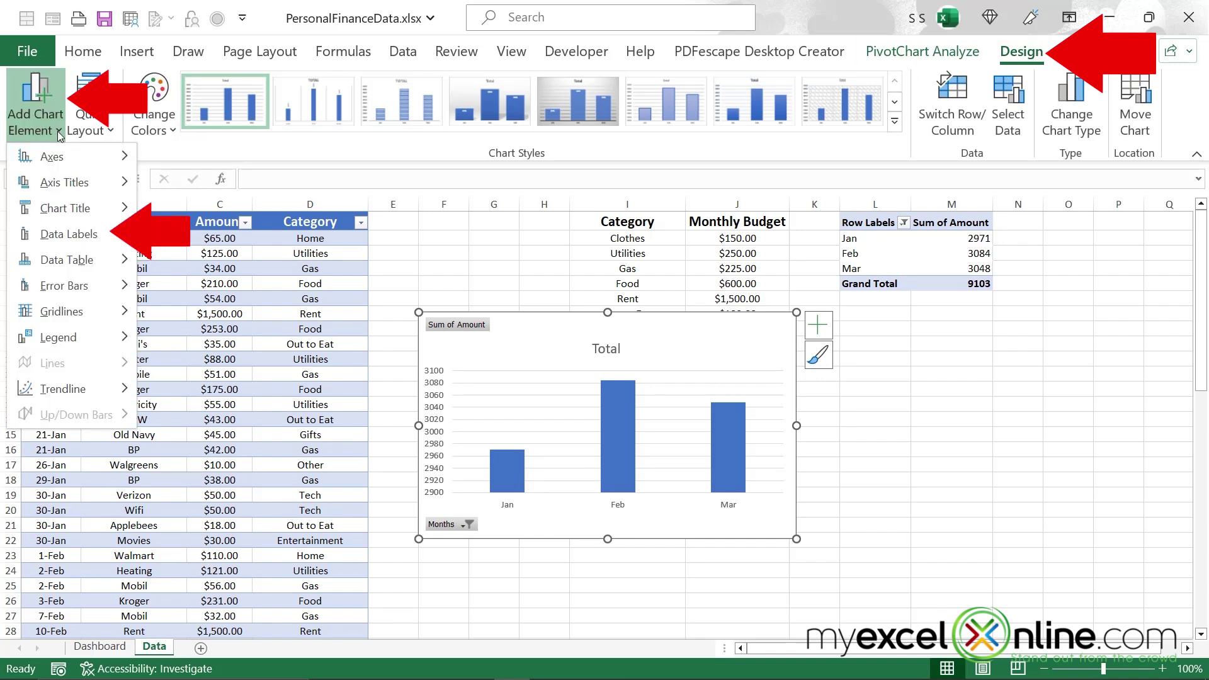
pyautogui.moveTo(88, 237)
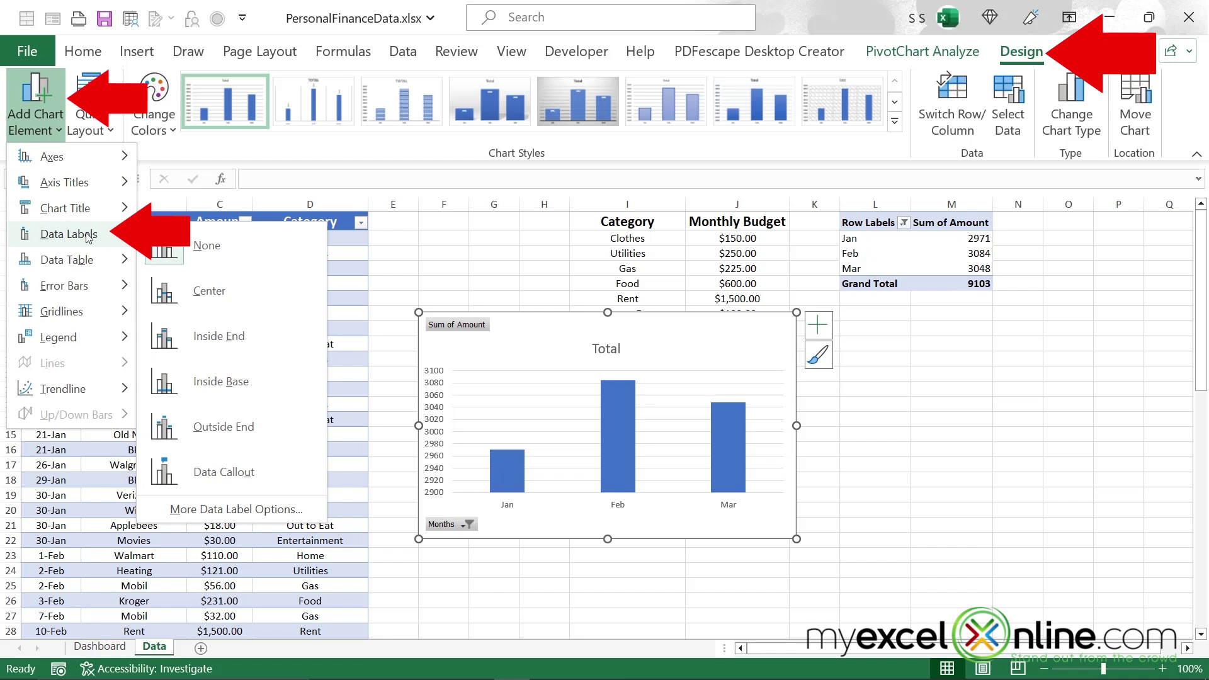
pyautogui.click(211, 294)
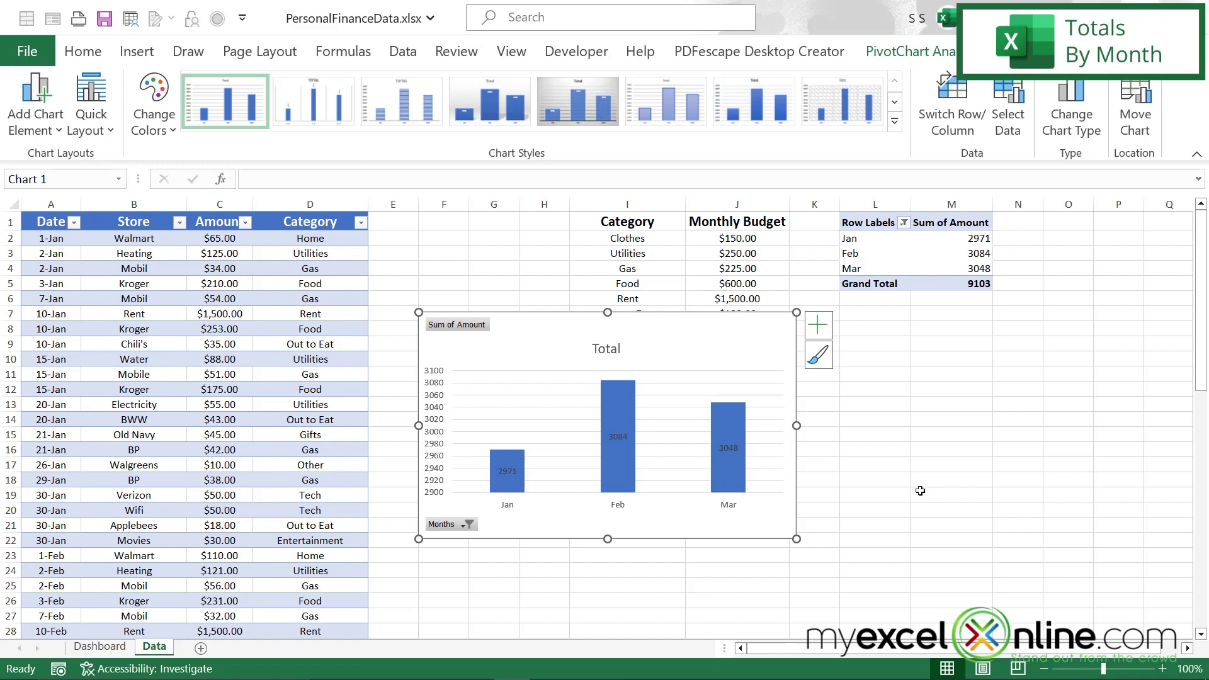
# Format the monthly totals chart's data labels with a solid white text fill
pyautogui.click(617, 438)
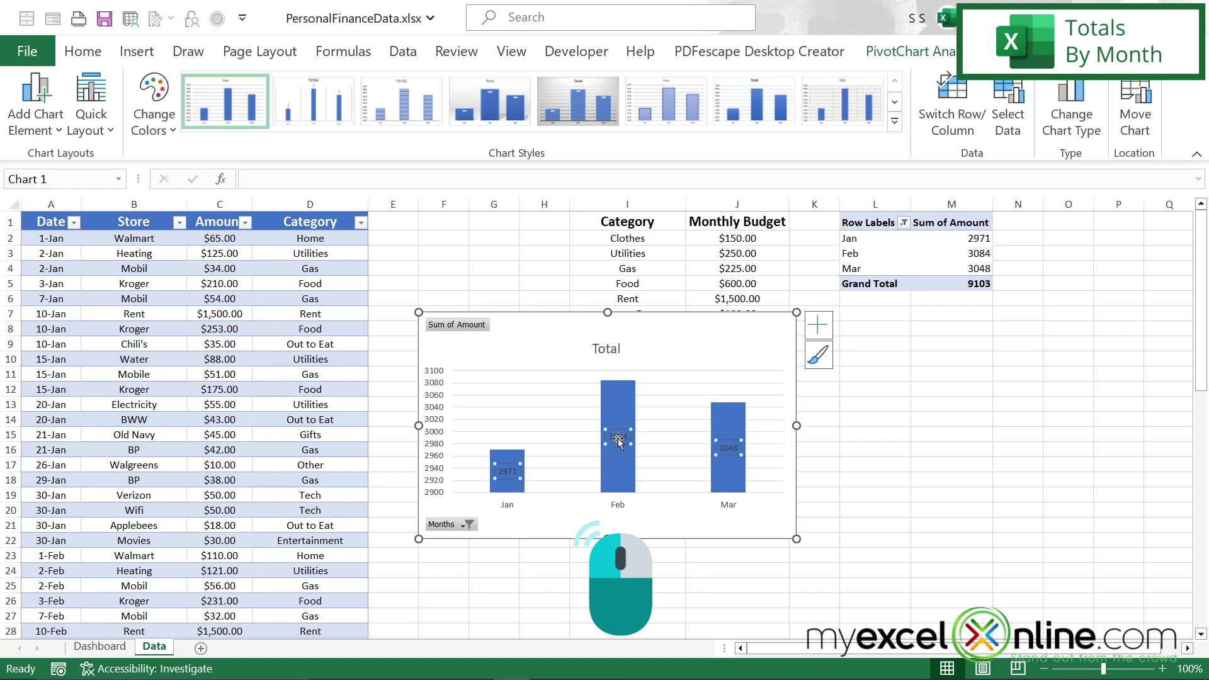
pyautogui.rightClick(619, 441)
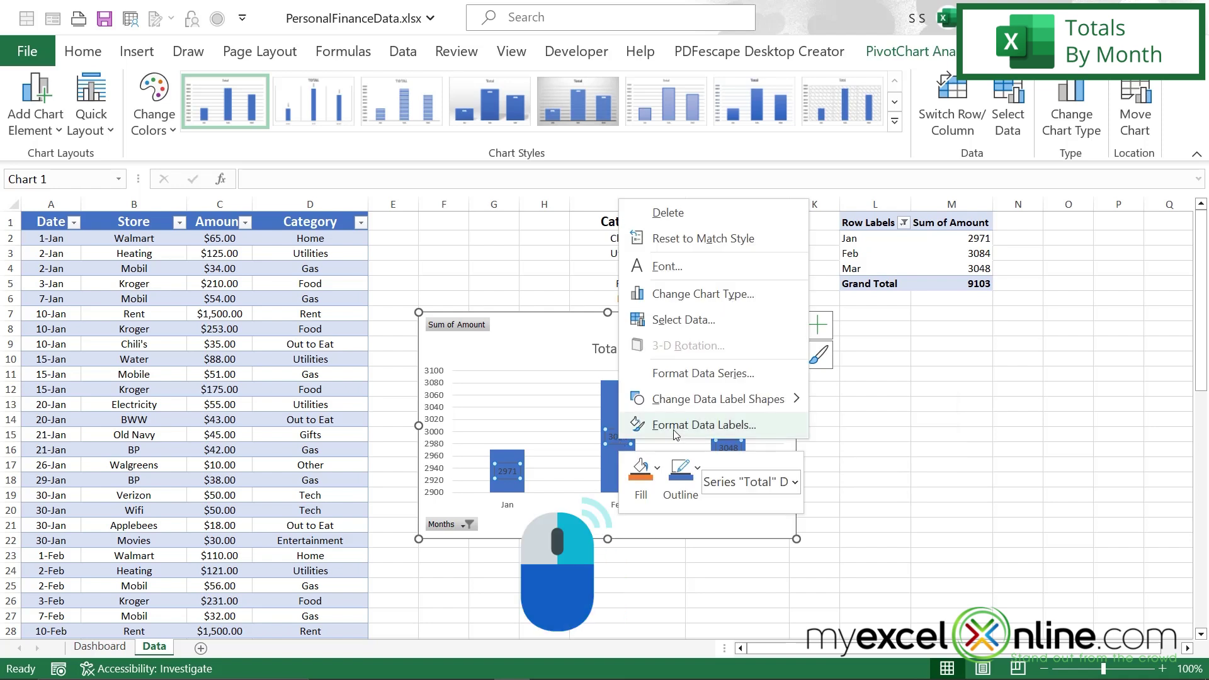
pyautogui.press('Escape')
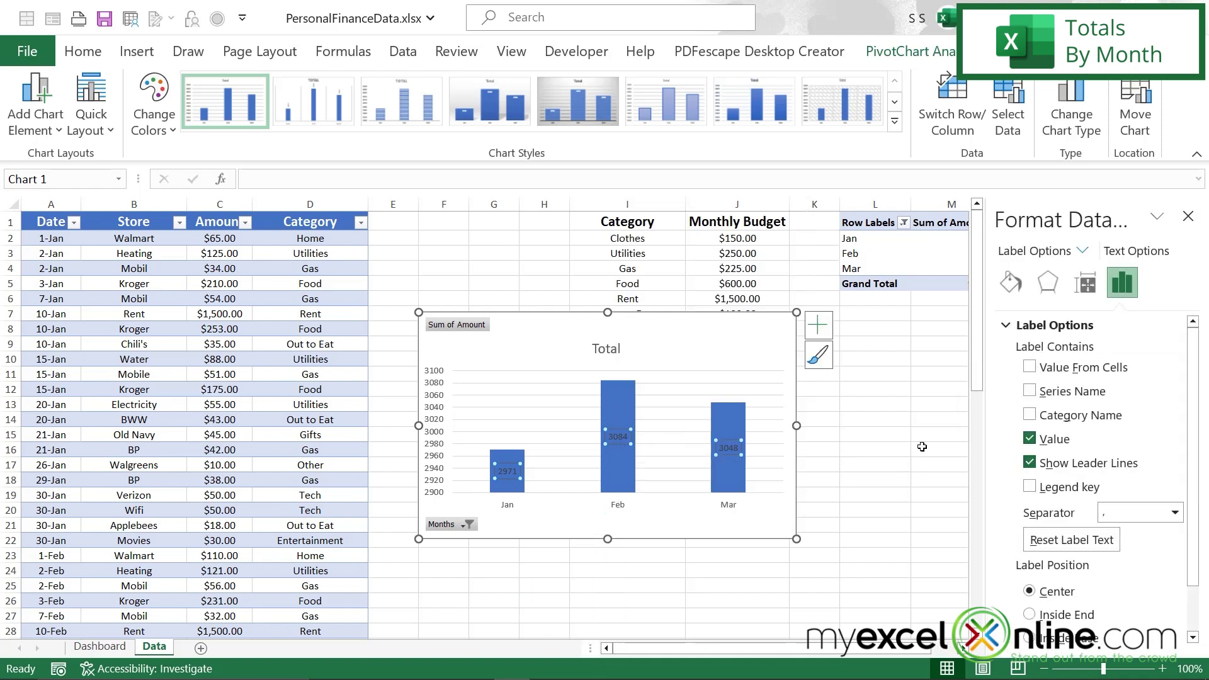
pyautogui.click(1138, 251)
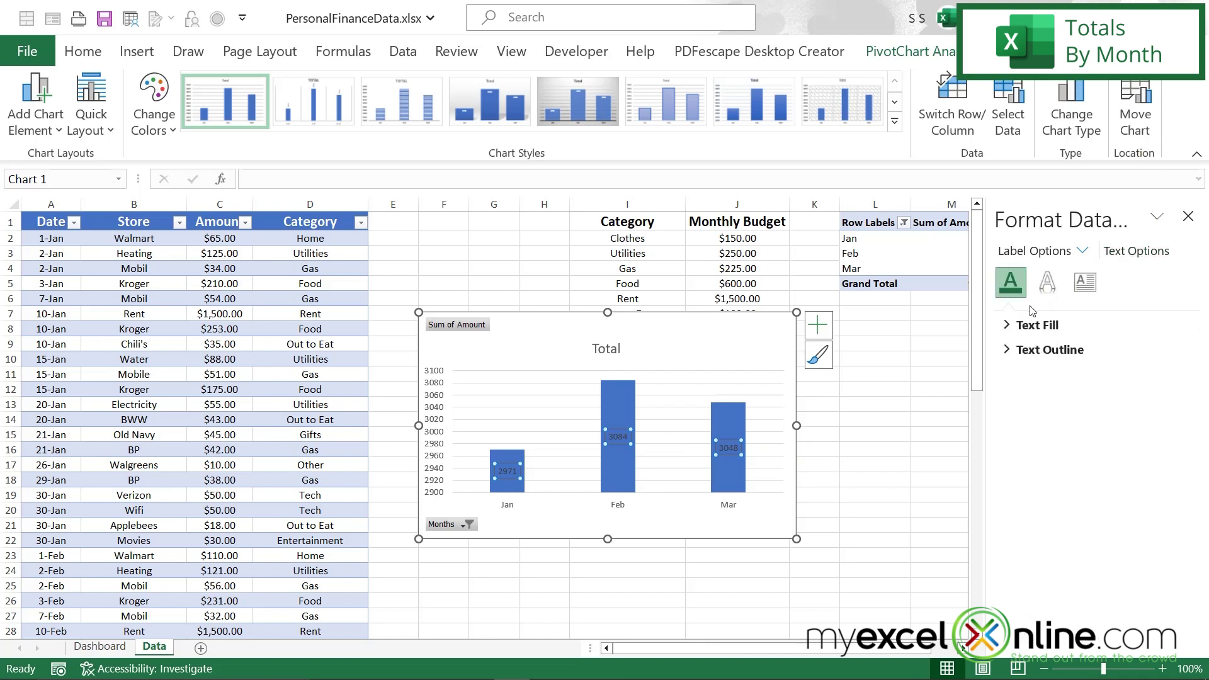
pyautogui.click(1036, 325)
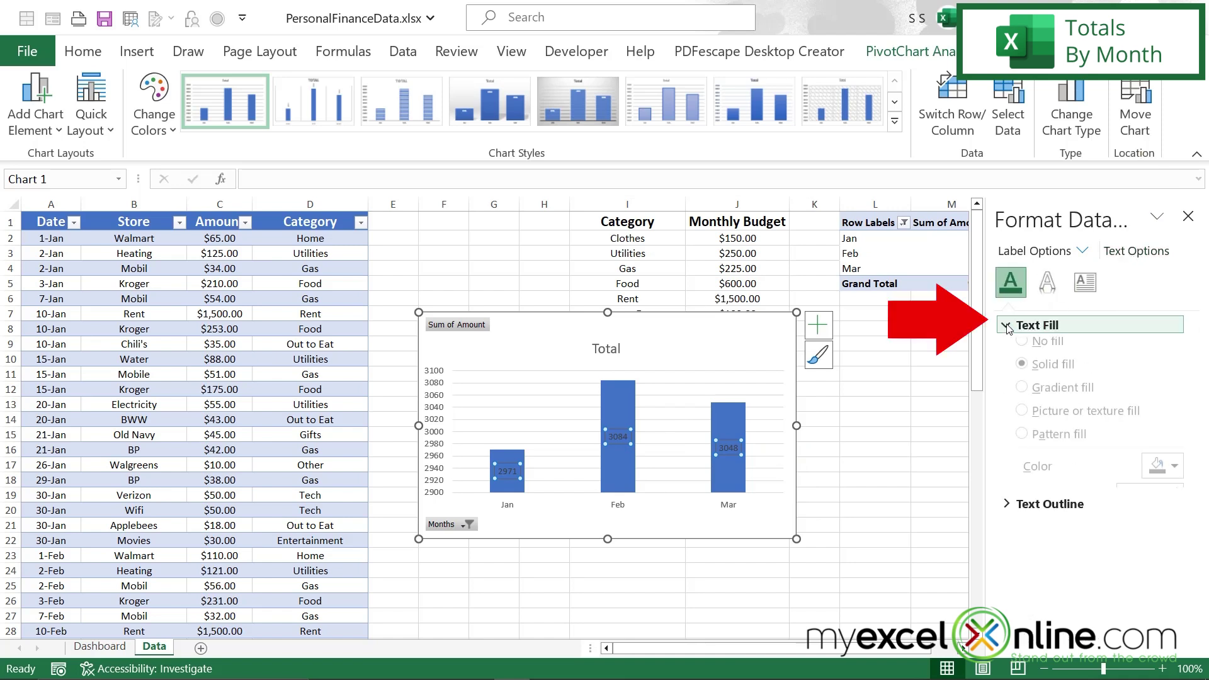
pyautogui.click(1175, 478)
pyautogui.click(1061, 300)
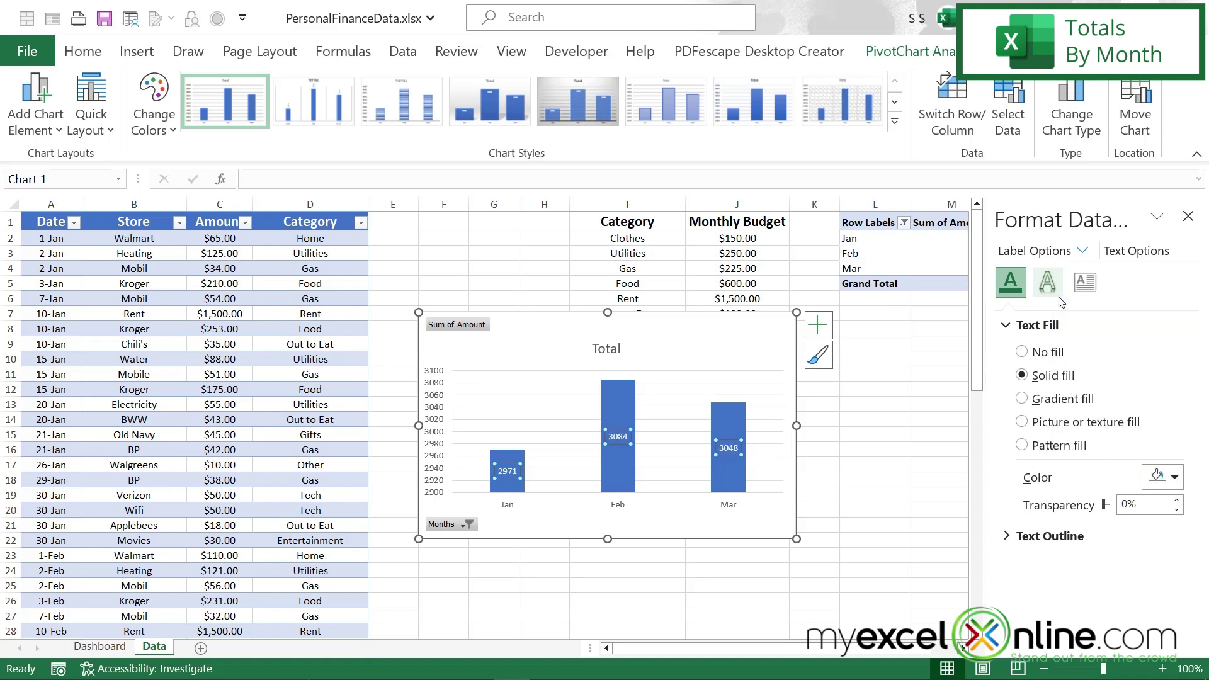
pyautogui.click(1188, 216)
pyautogui.click(875, 525)
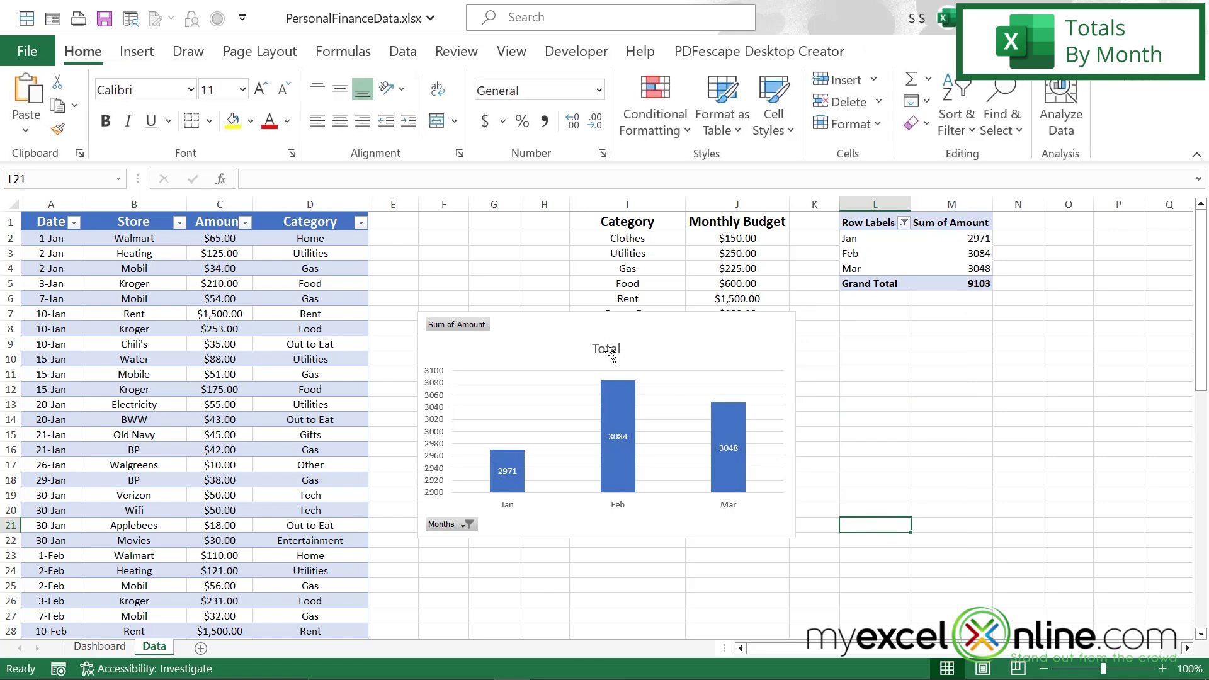
# Change the monthly totals chart's title to "Total by Month"
pyautogui.click(608, 350)
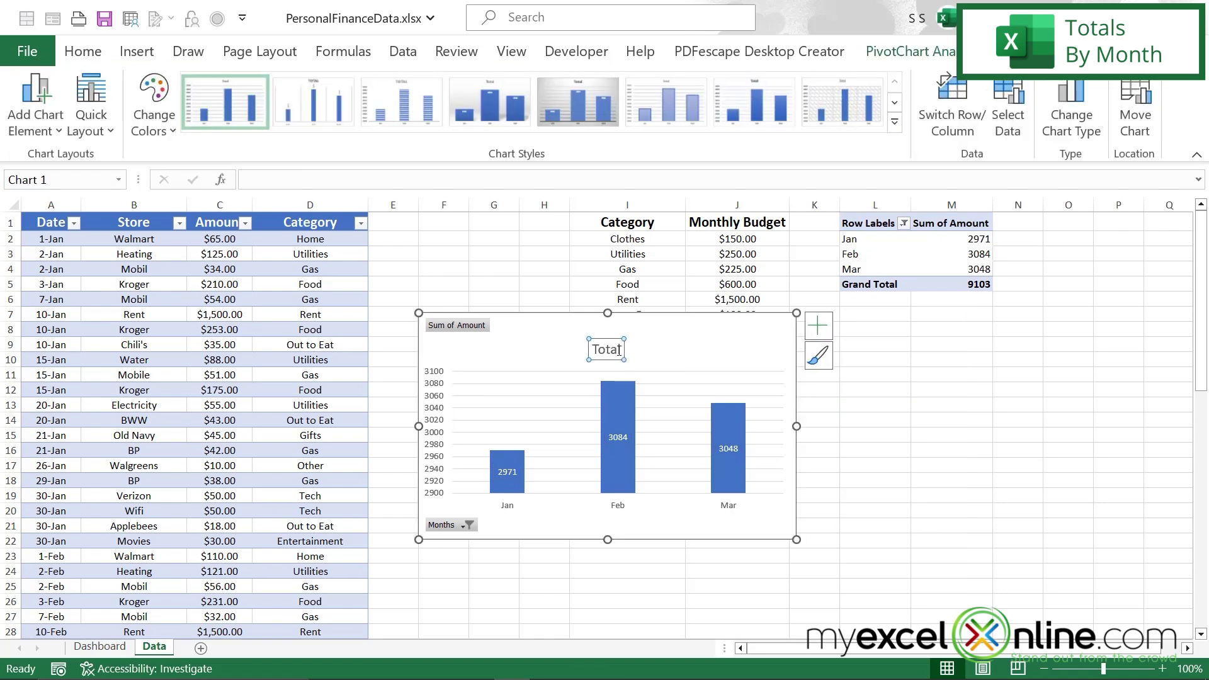
pyautogui.click(619, 351)
pyautogui.moveTo(716, 410)
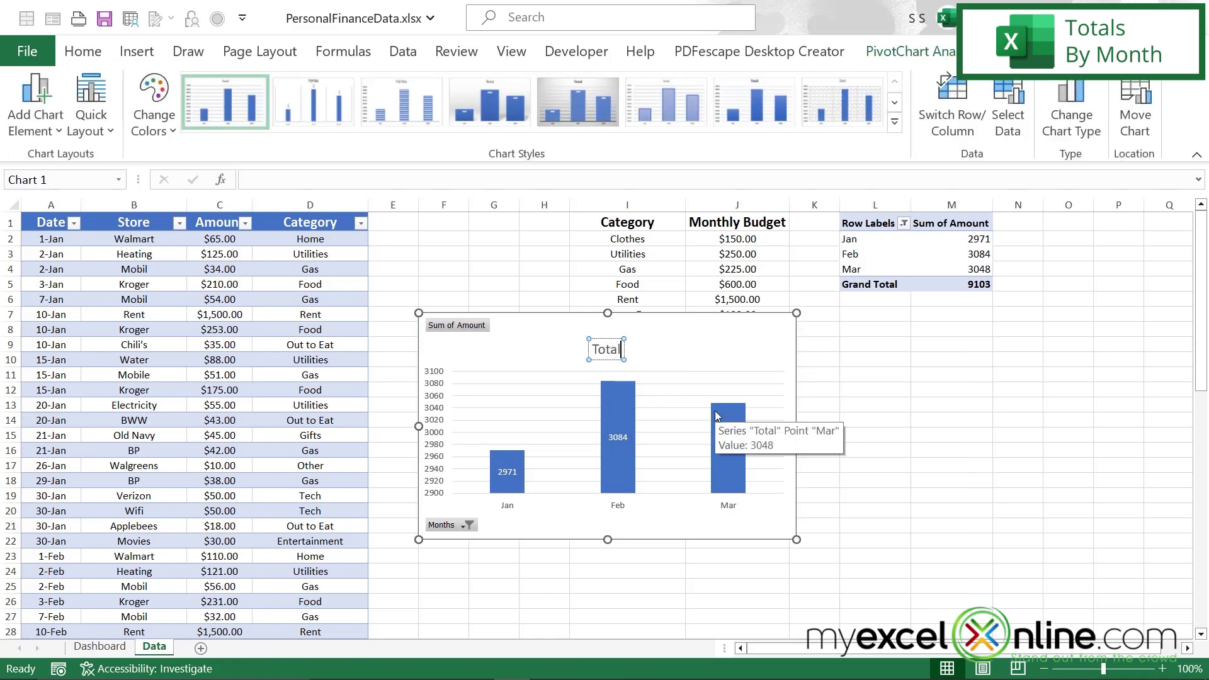
pyautogui.write('by Month')
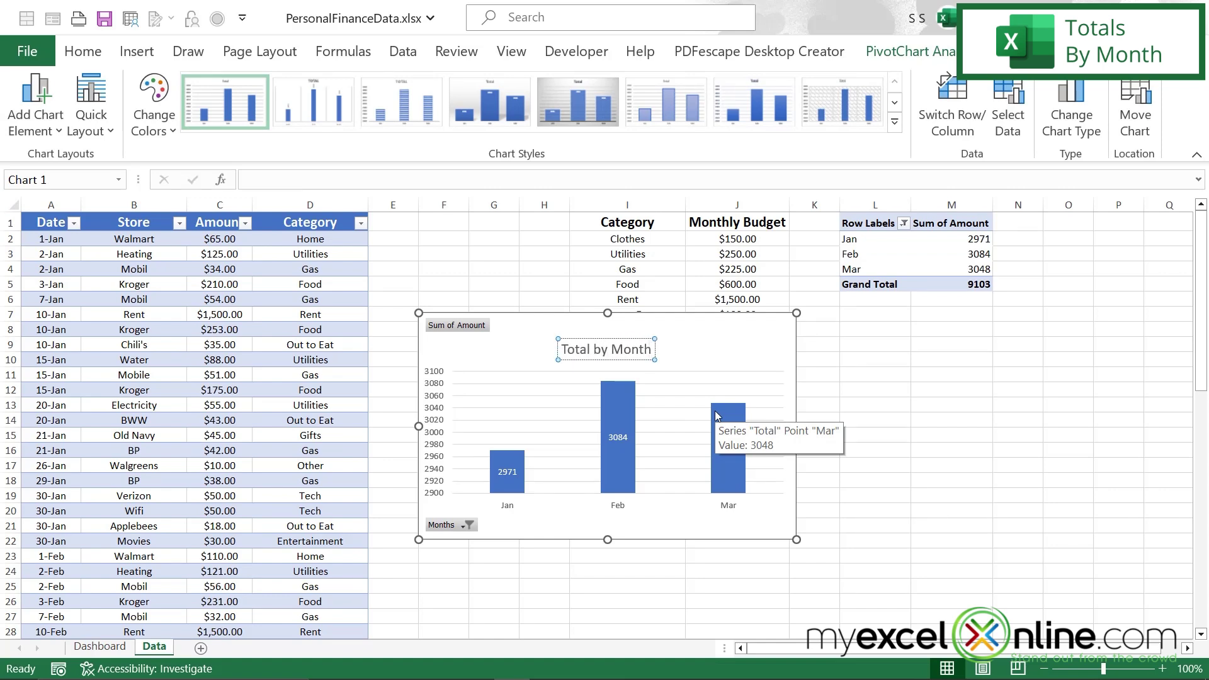
# Move the Total by Month chart from the Data sheet to cell A1 of the Dashboard sheet and enlarge it slightly
pyautogui.rightClick(684, 324)
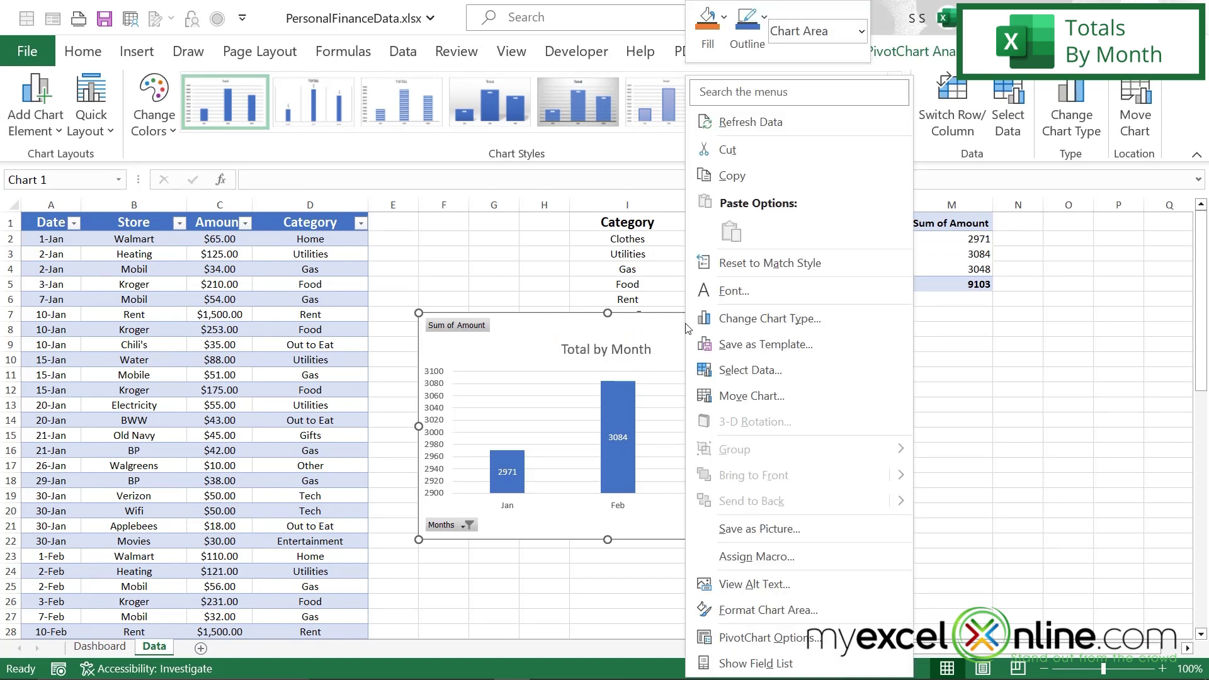
pyautogui.click(727, 149)
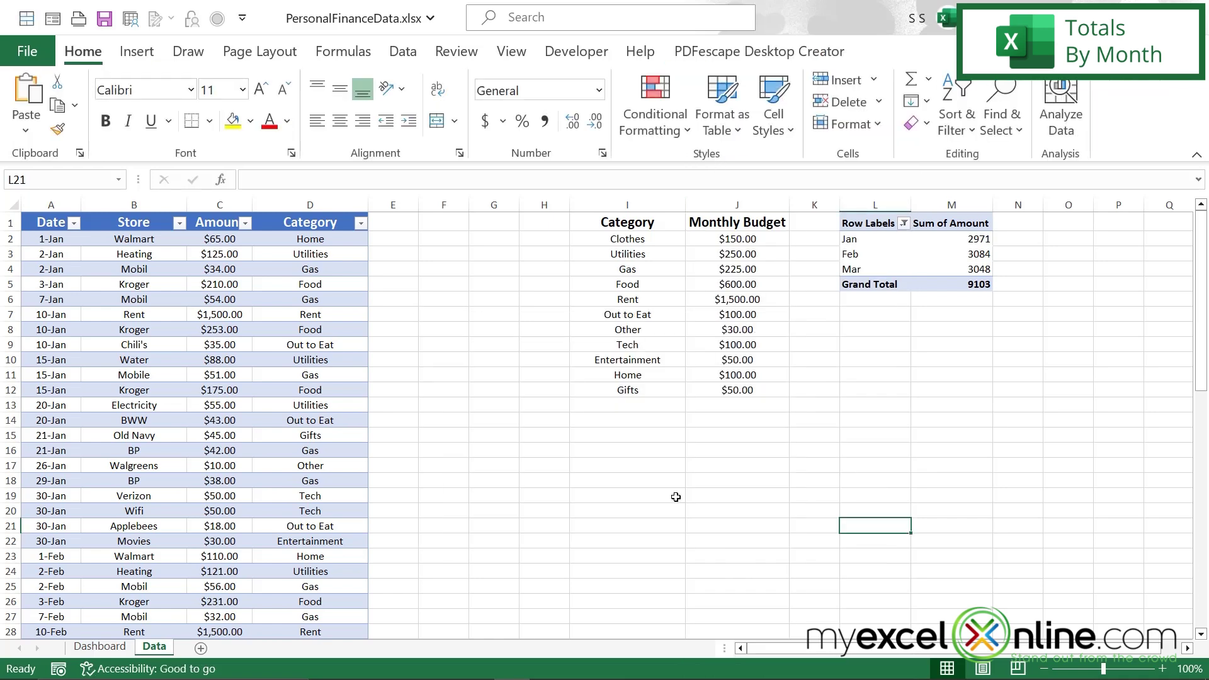
pyautogui.click(113, 640)
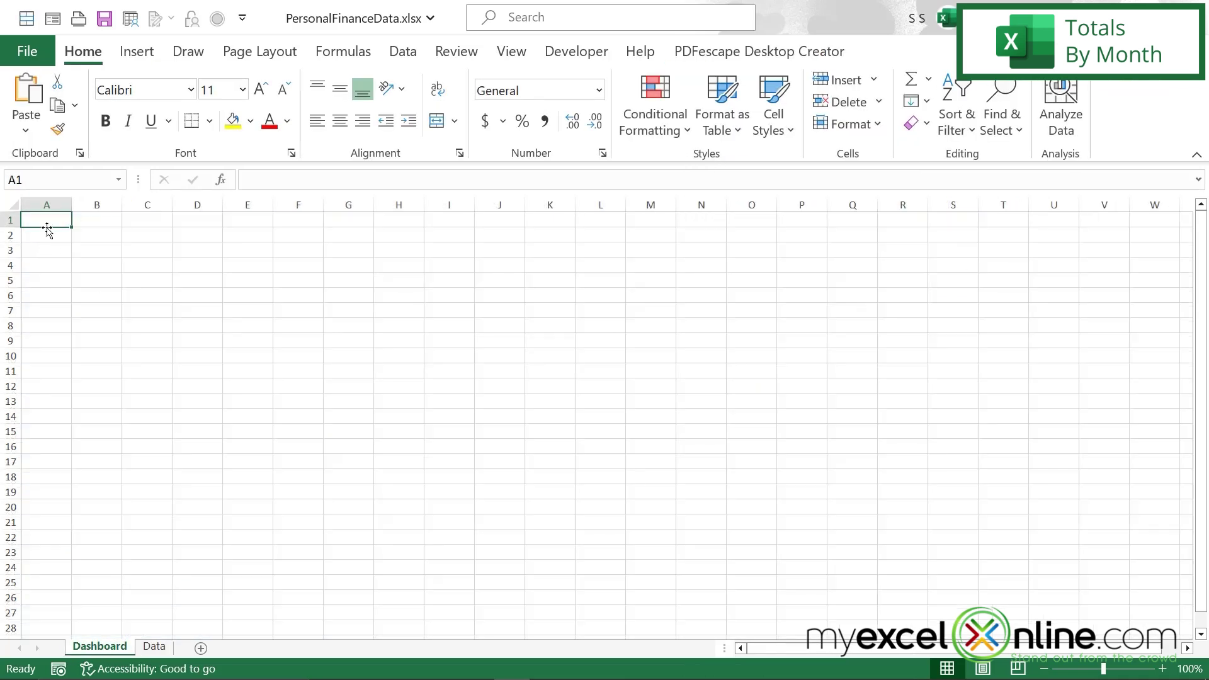
pyautogui.rightClick(50, 221)
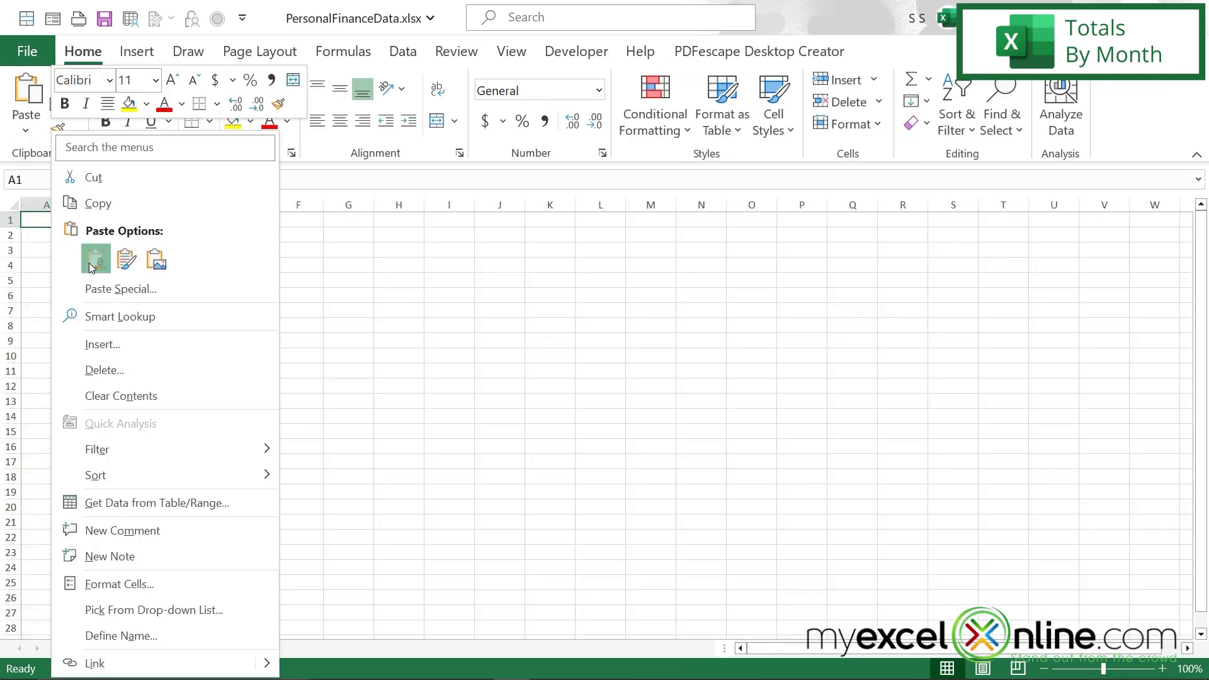
pyautogui.click(90, 261)
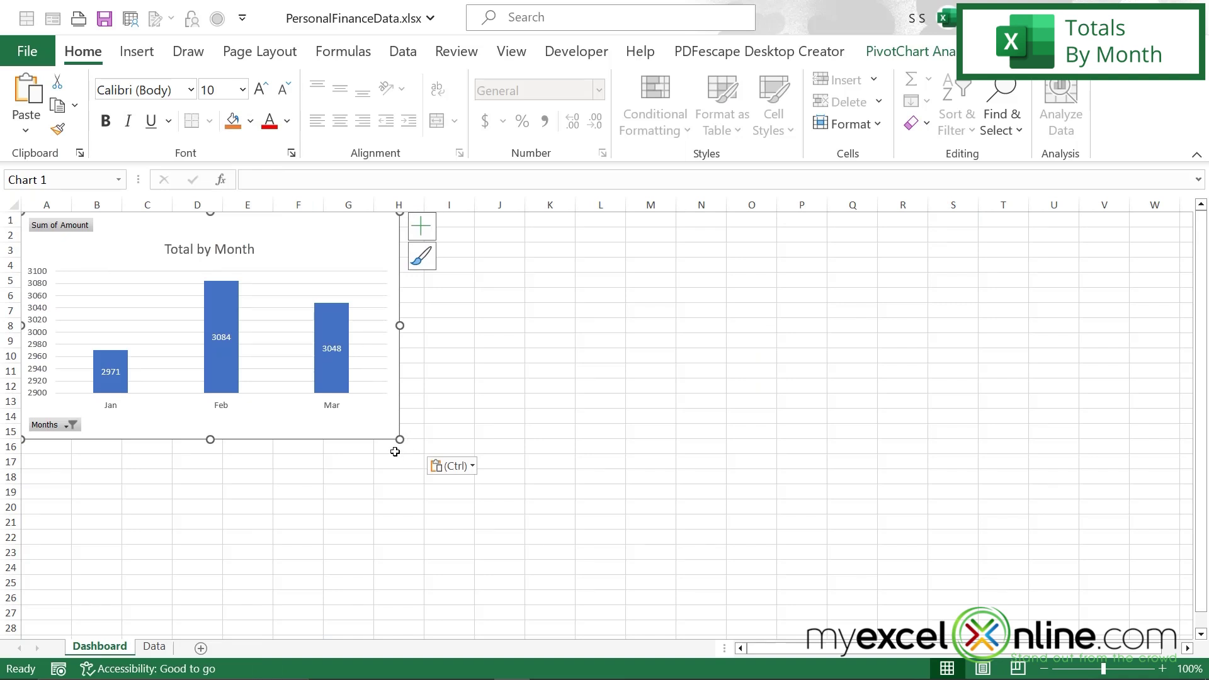
pyautogui.moveTo(400, 439); pyautogui.dragTo(464, 495)
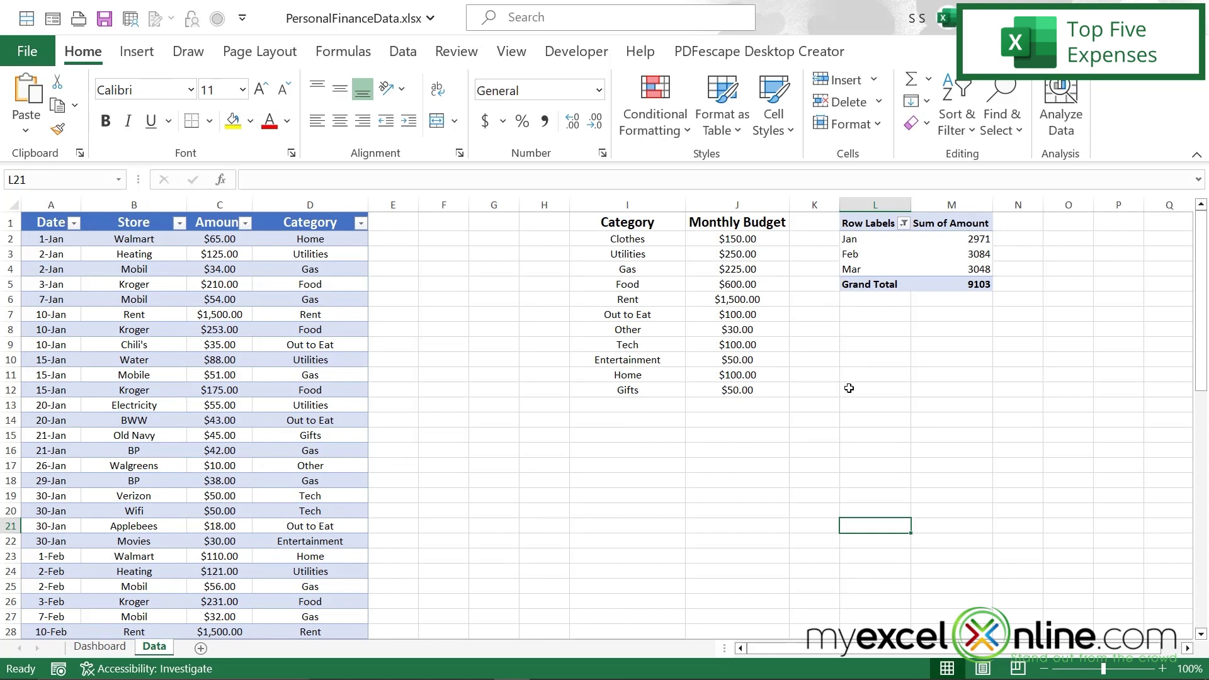
# Create a second PivotTable from the expense table Table1 at cell L7 of the Data sheet
pyautogui.click(858, 313)
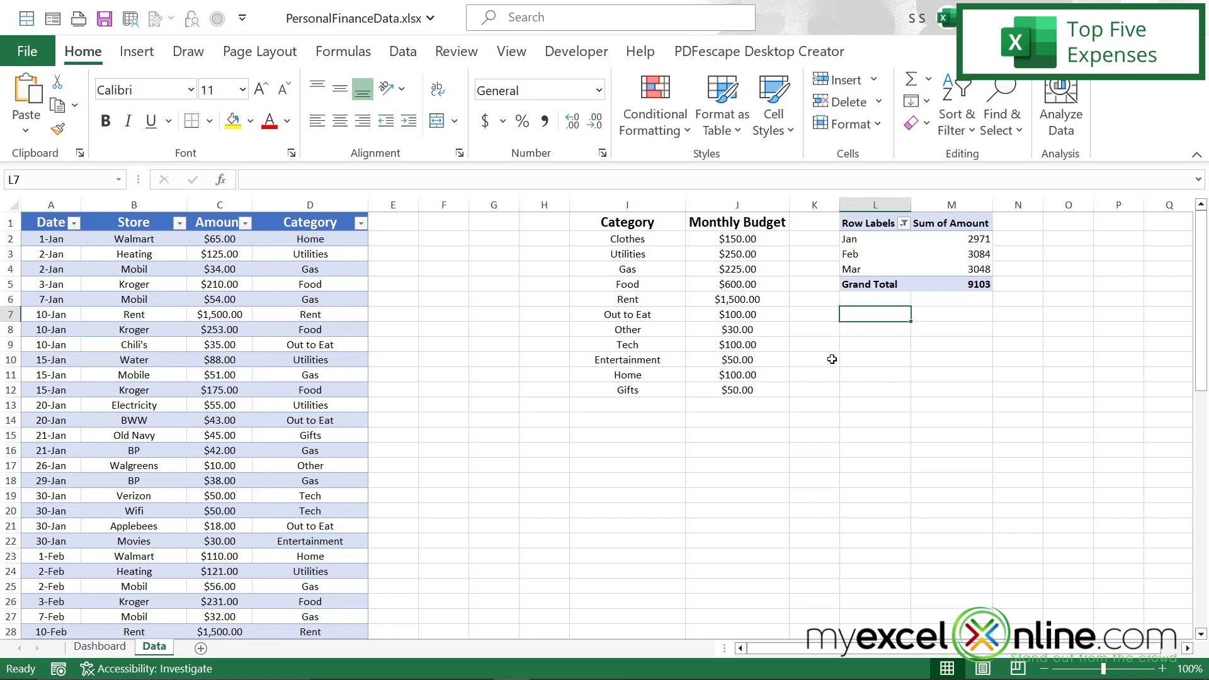
pyautogui.click(136, 51)
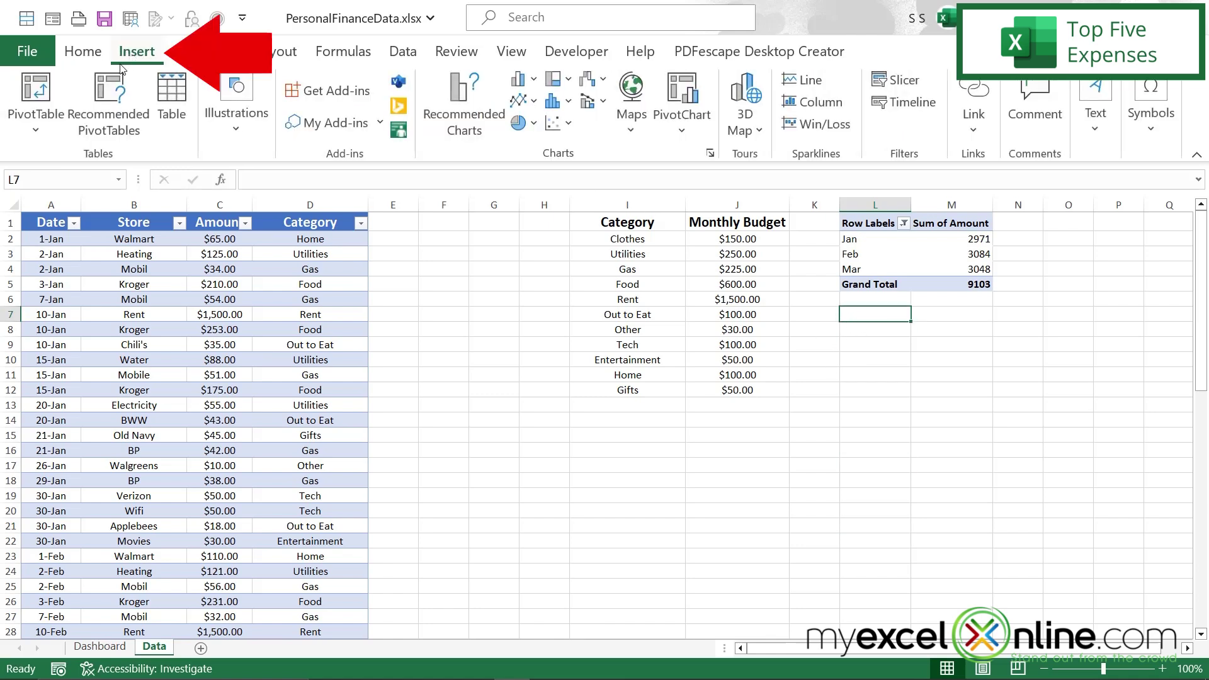
pyautogui.click(36, 88)
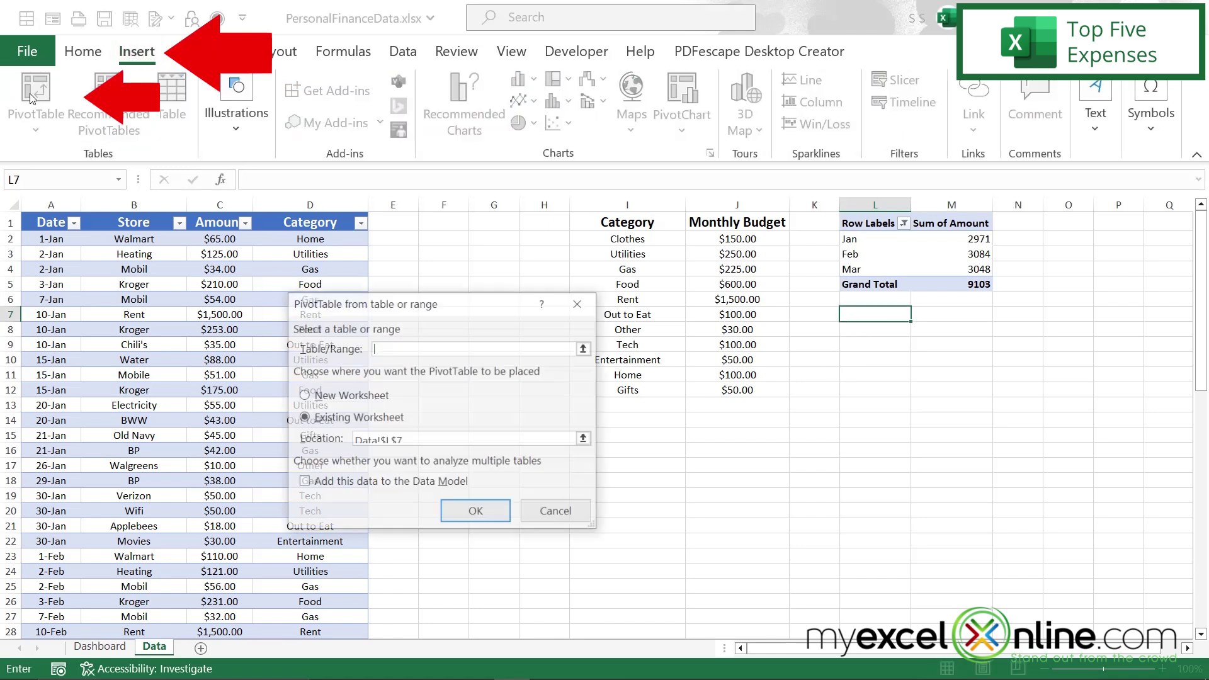
pyautogui.click(585, 349)
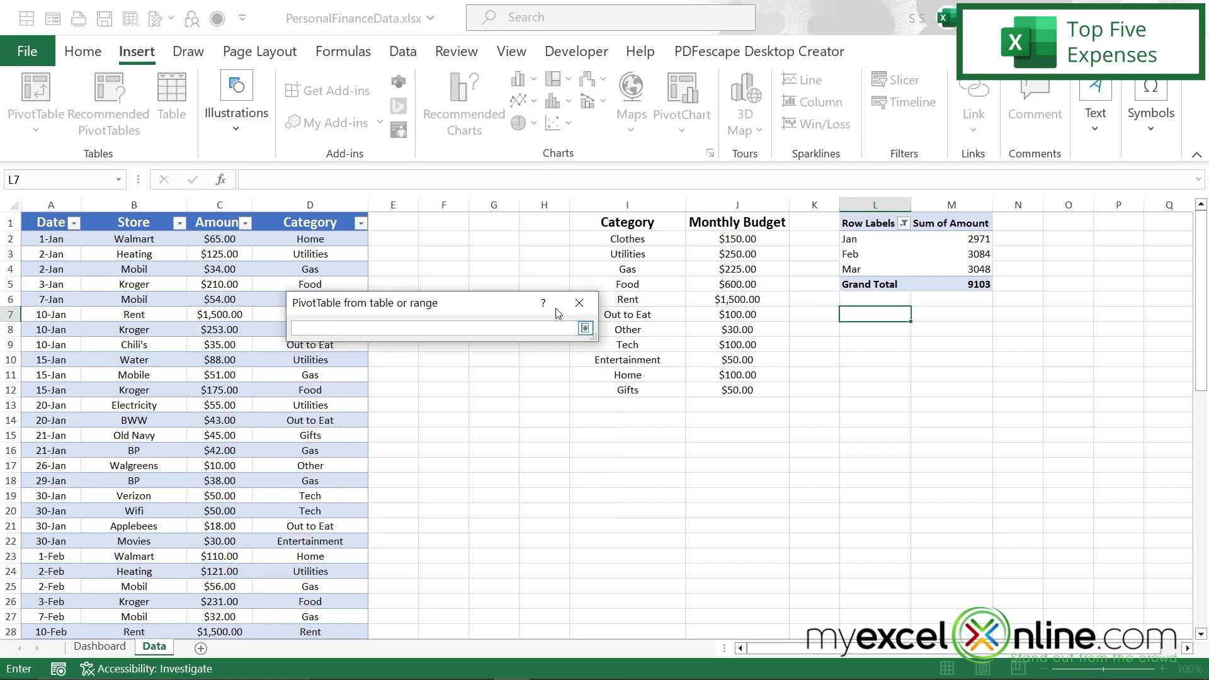
pyautogui.moveTo(58, 197); pyautogui.dragTo(309, 204)
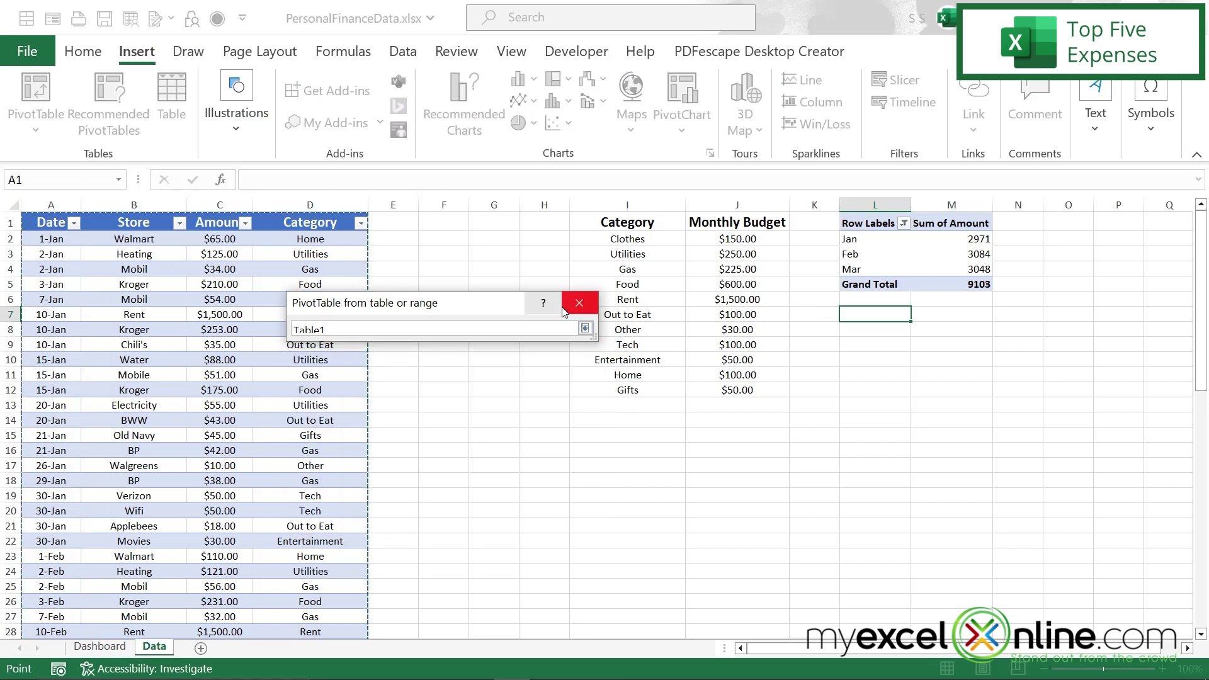
pyautogui.click(586, 327)
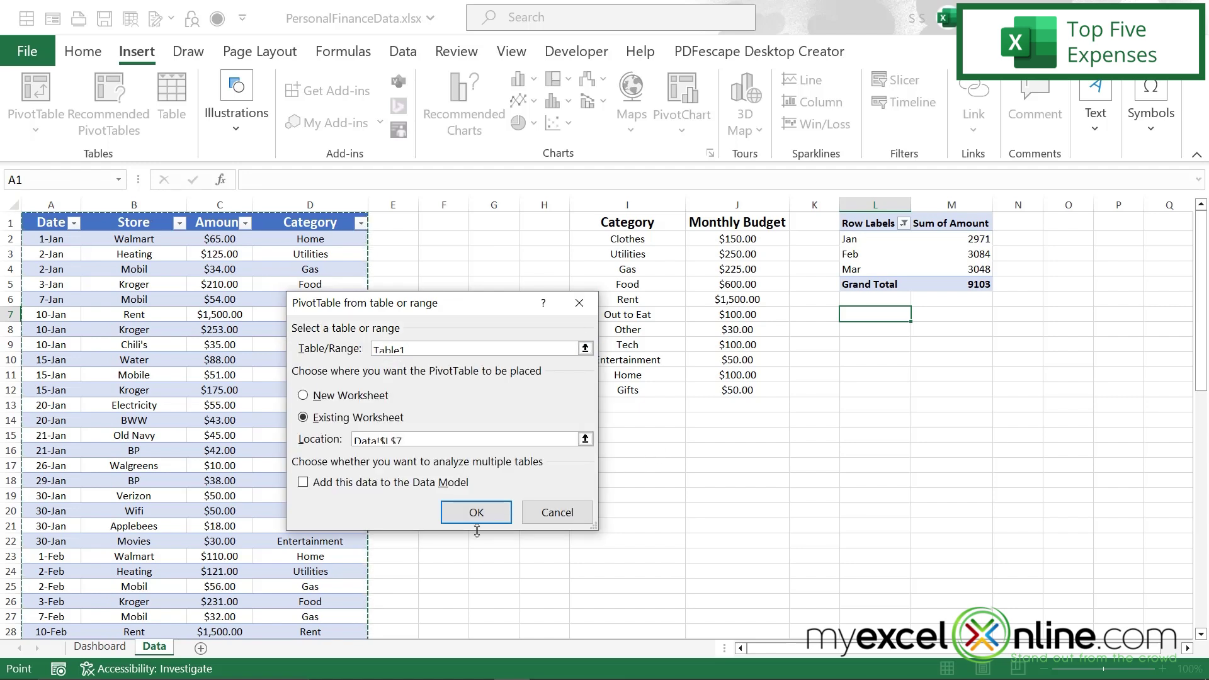
pyautogui.click(476, 512)
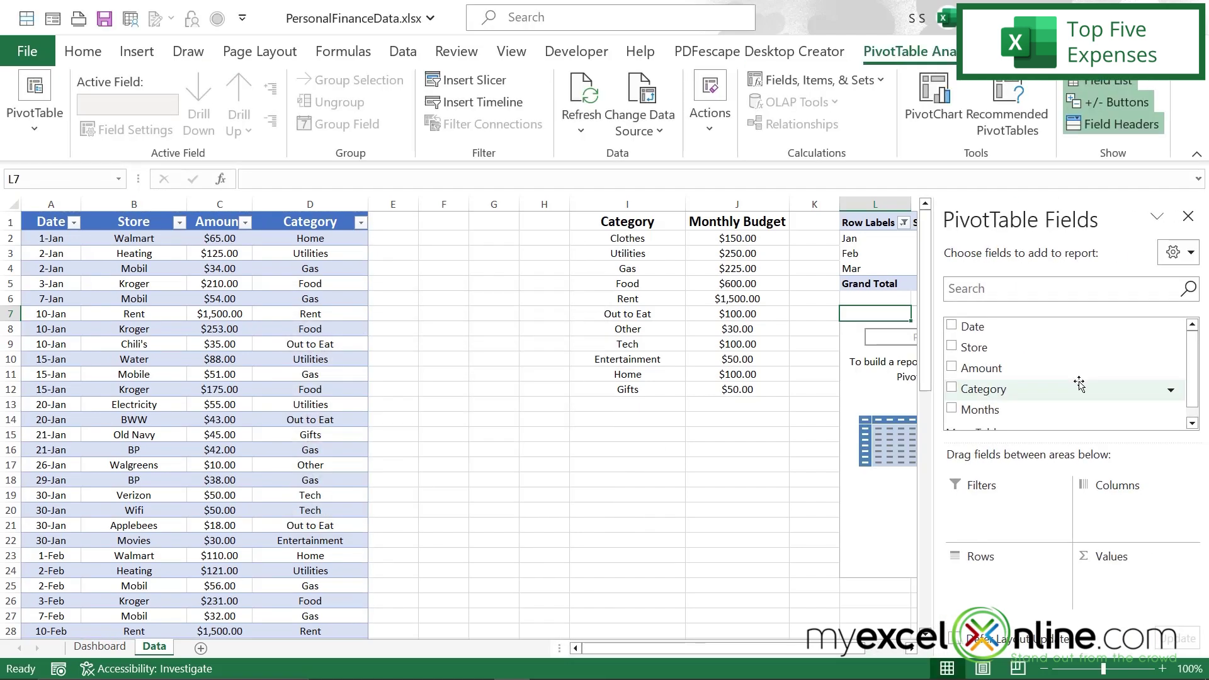
# Add Category to the new PivotTable's rows and Amount to its values, summed, and close the field list
pyautogui.click(952, 390)
pyautogui.scroll(-1, 993, 403)
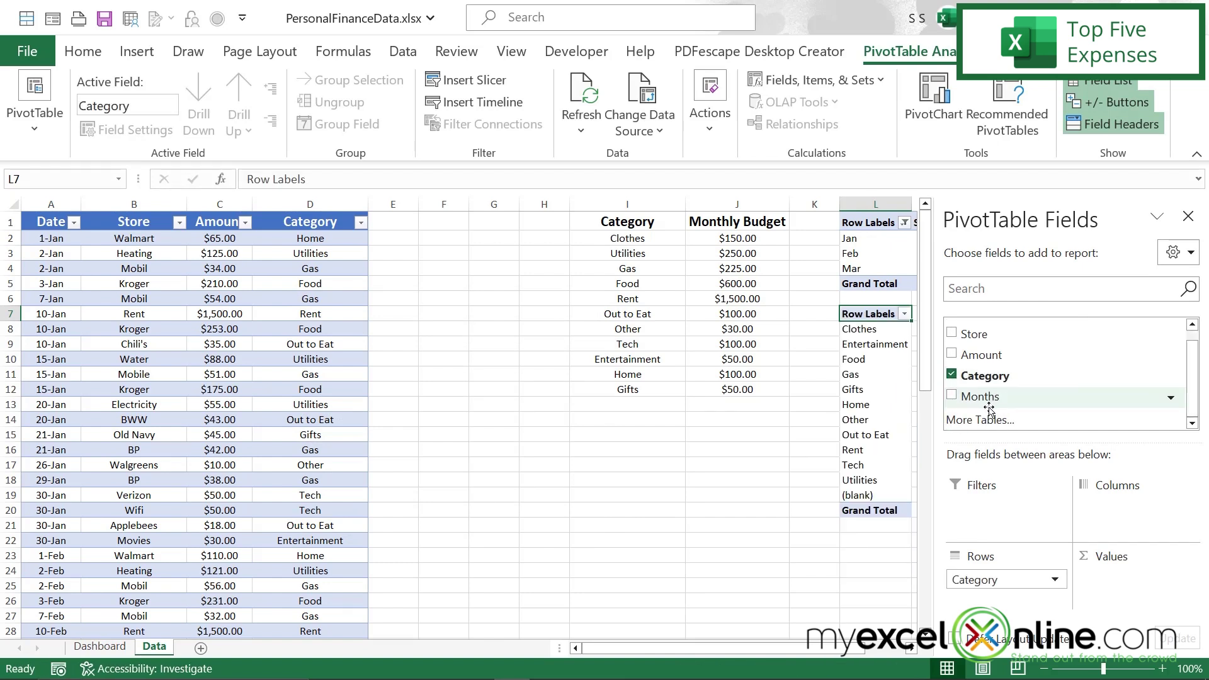
pyautogui.scroll(1, 993, 408)
pyautogui.click(951, 369)
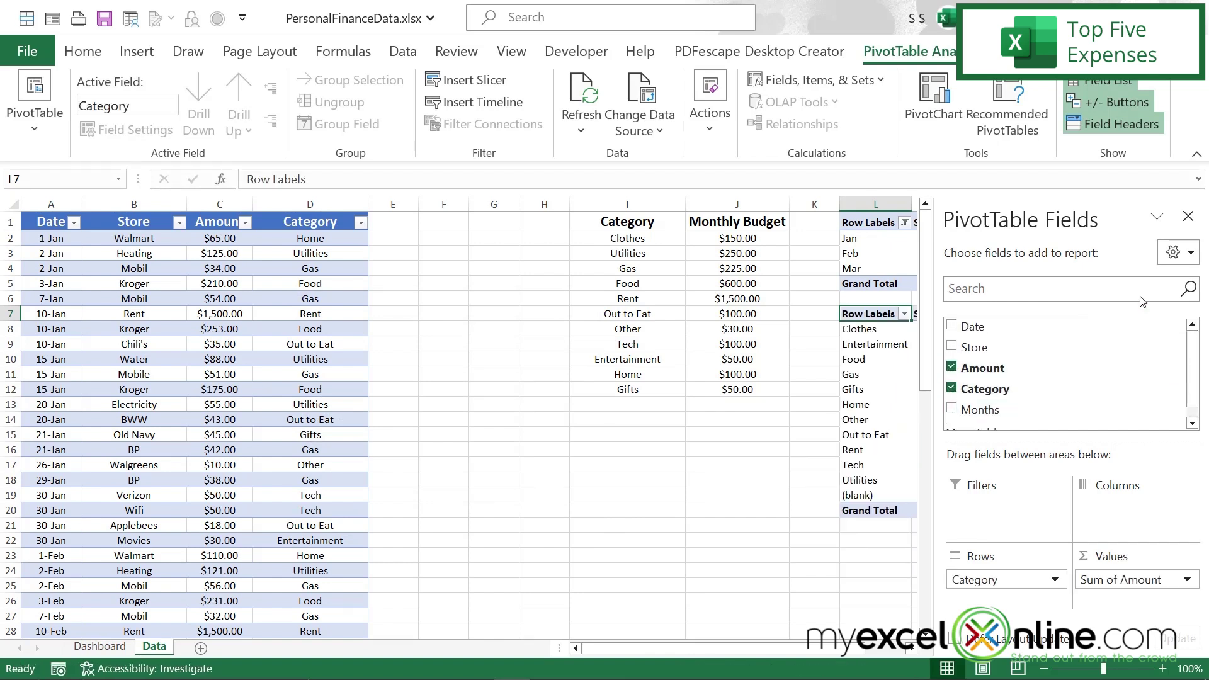
pyautogui.click(1189, 216)
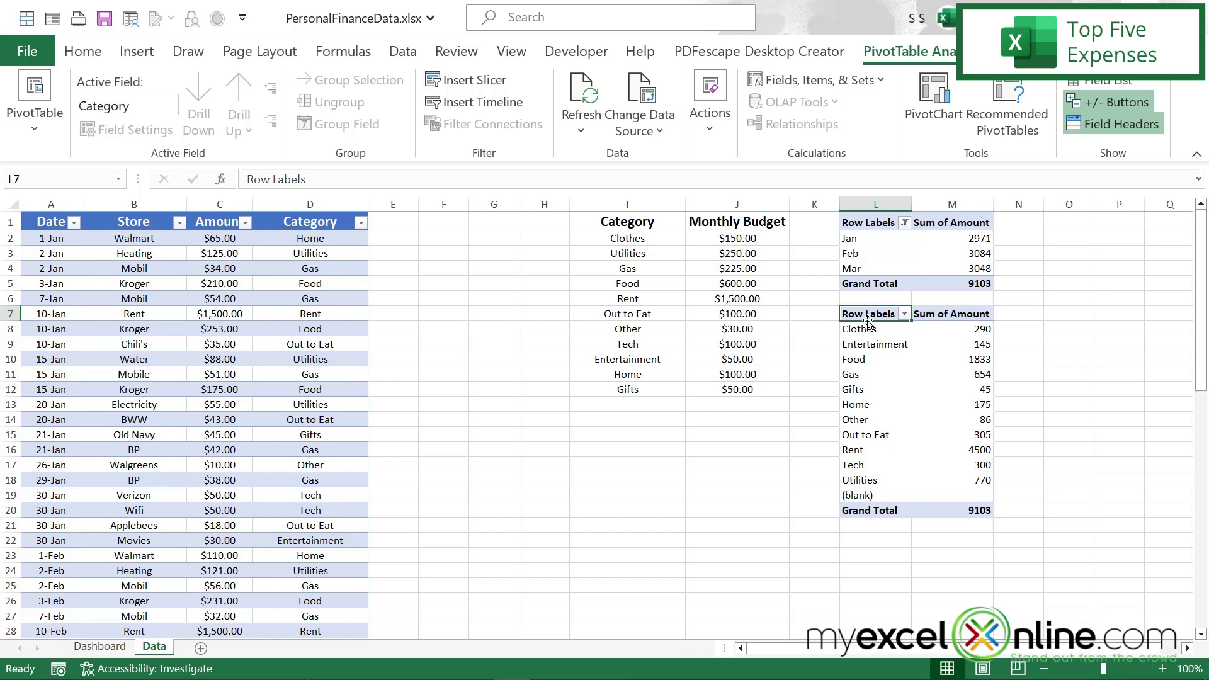
# Filter the category PivotTable to the top 5 items by Sum of Amount and remove its grand total
pyautogui.click(905, 314)
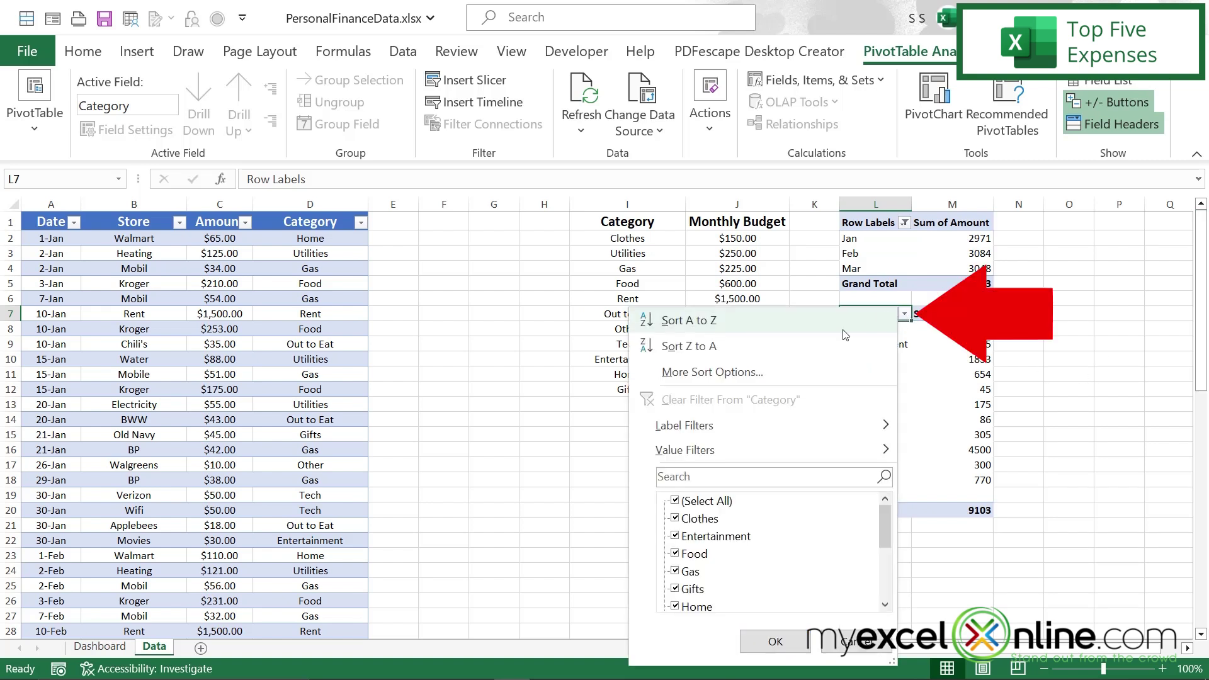
pyautogui.moveTo(692, 455)
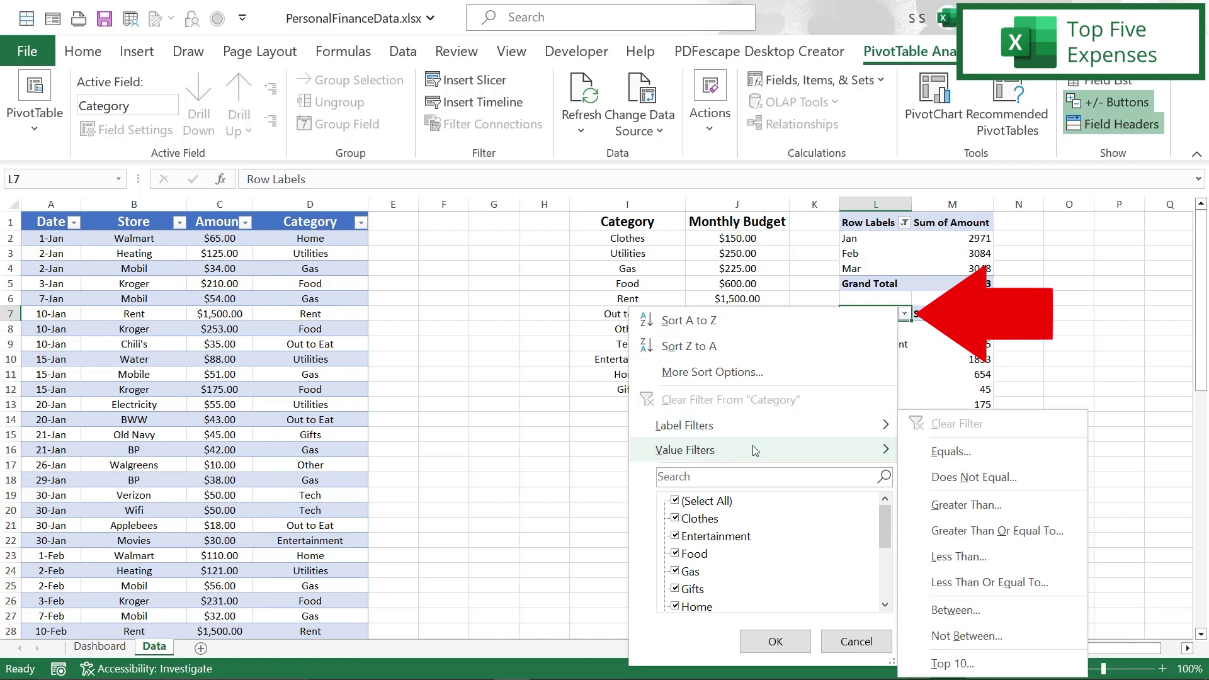
pyautogui.click(953, 665)
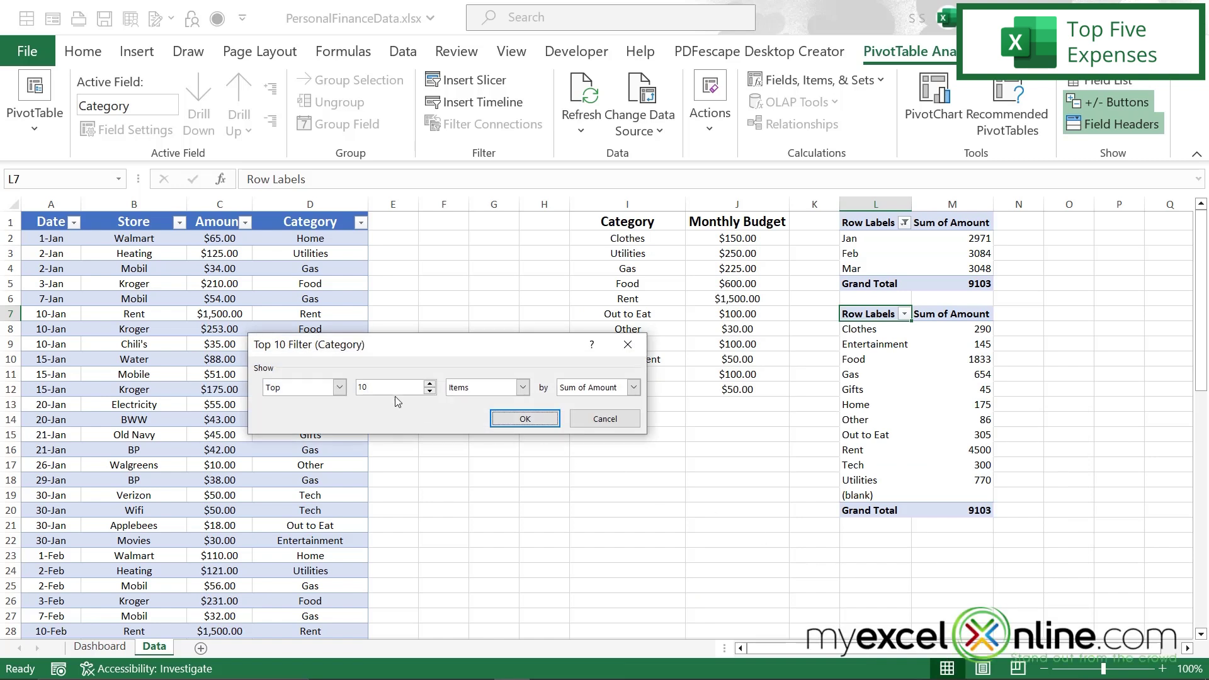
pyautogui.click(430, 389)
pyautogui.click(526, 420)
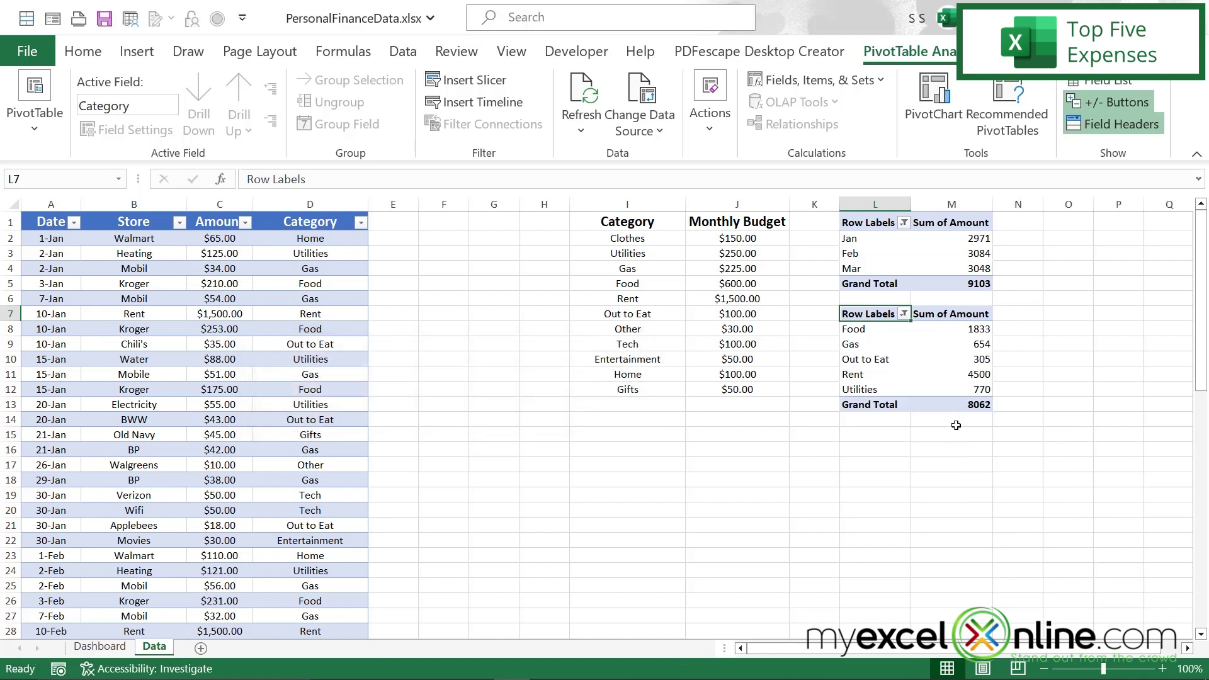
pyautogui.rightClick(870, 405)
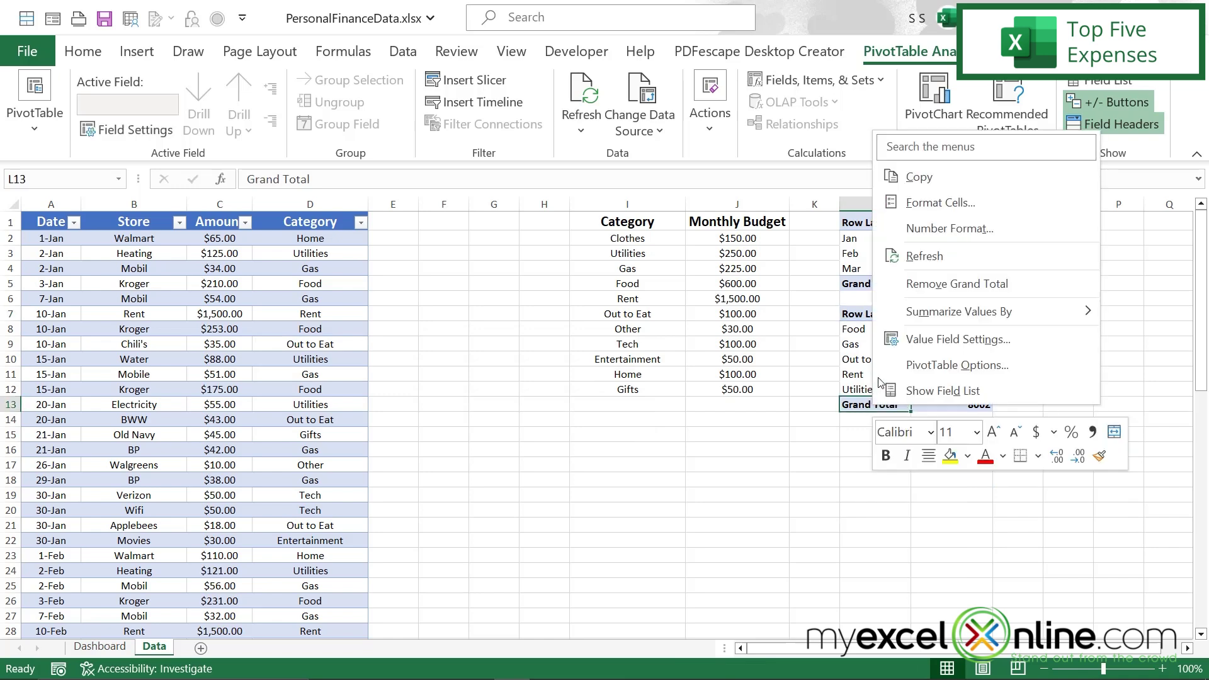
pyautogui.click(956, 284)
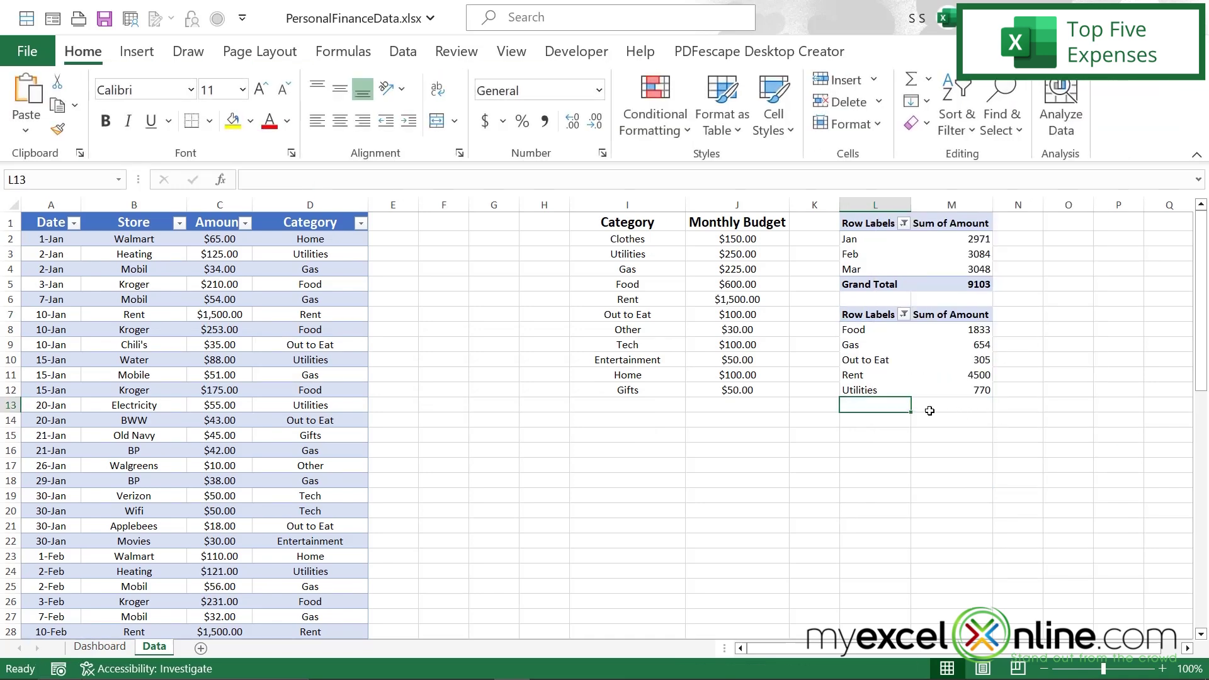
# Insert a blank 2-D clustered bar chart on the Data sheet, starting from an empty cell outside the PivotTables
pyautogui.press('Down')
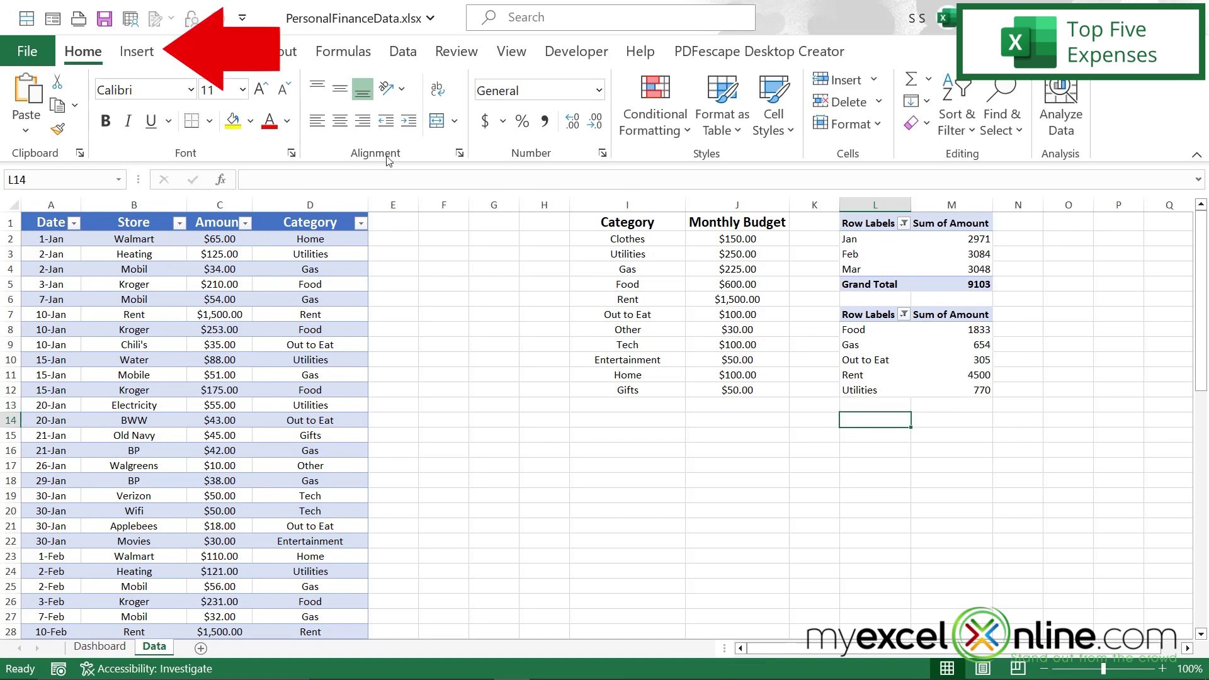
pyautogui.click(137, 54)
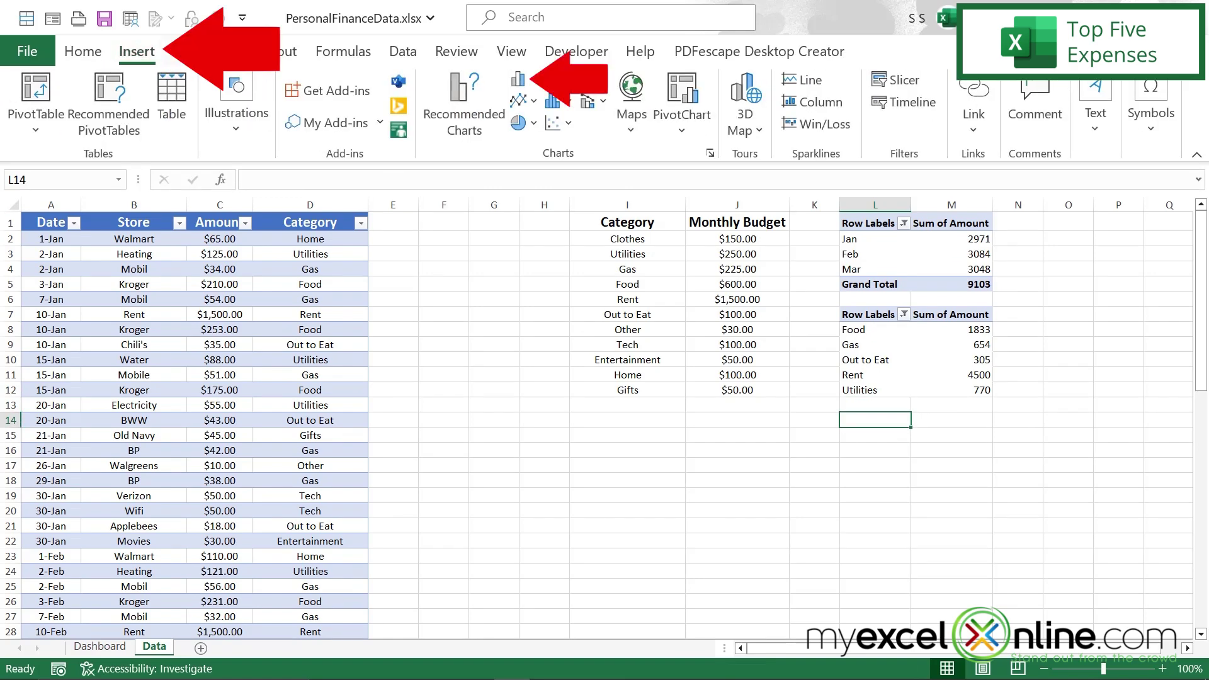
pyautogui.click(518, 79)
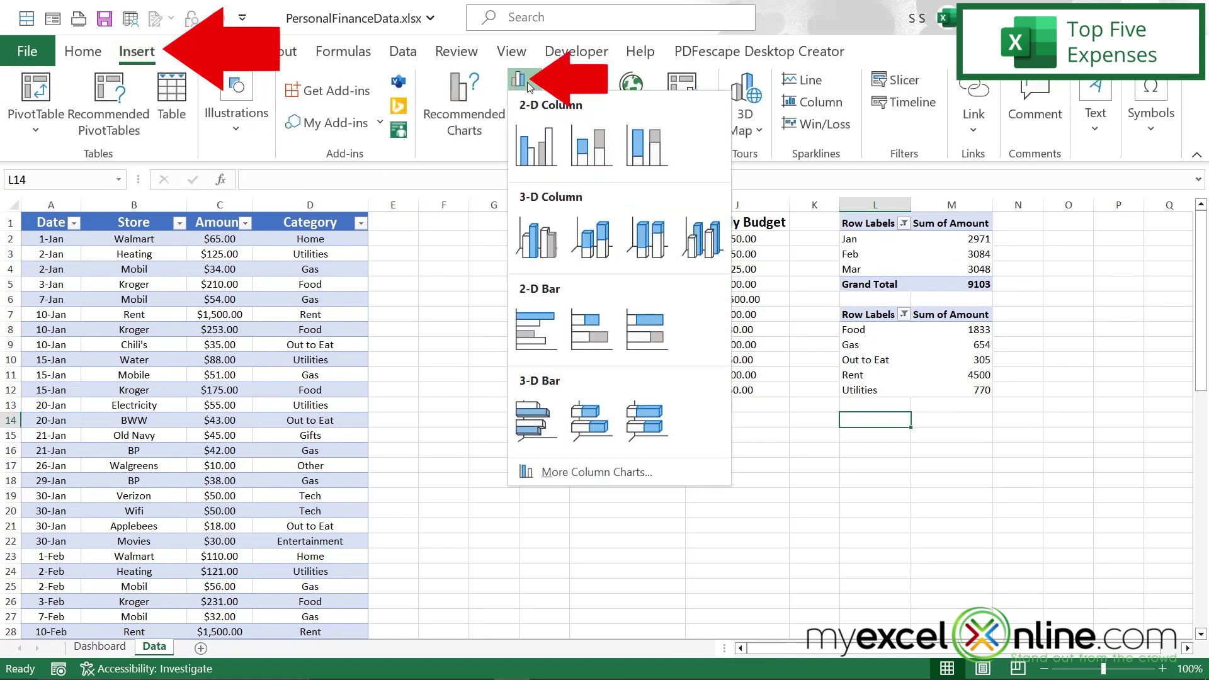
pyautogui.click(530, 326)
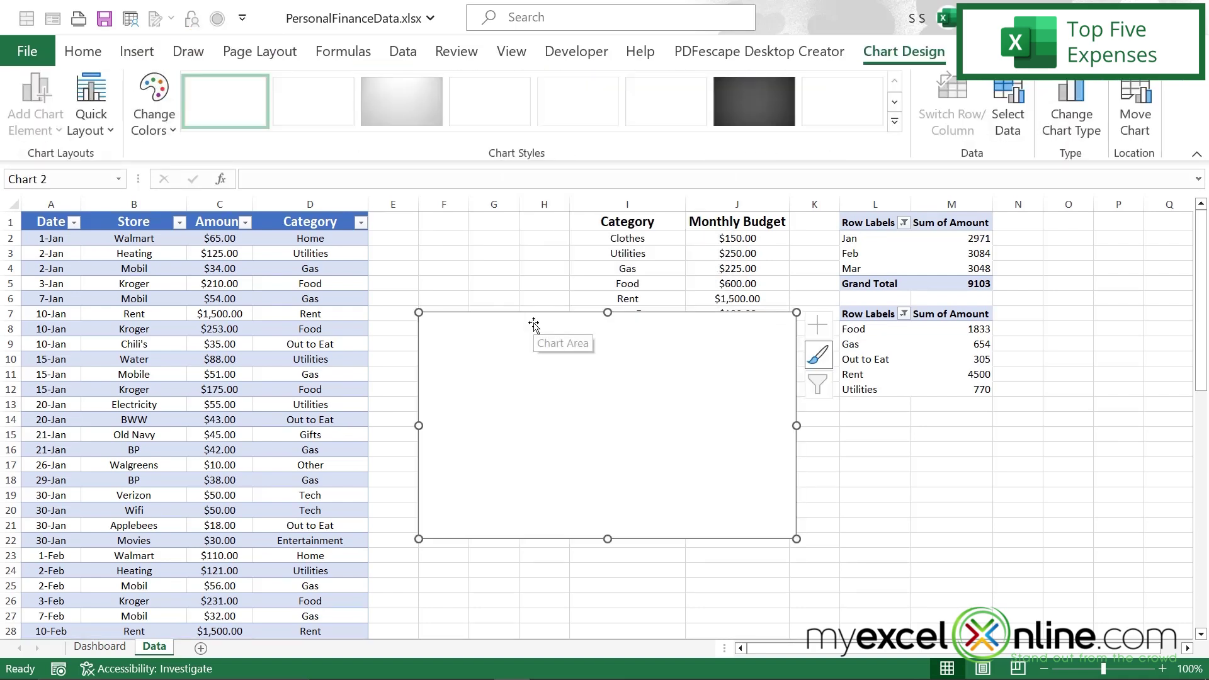
# Set the blank bar chart's data range to the top five category PivotTable, Data!$L$7:$M$12
pyautogui.rightClick(599, 399)
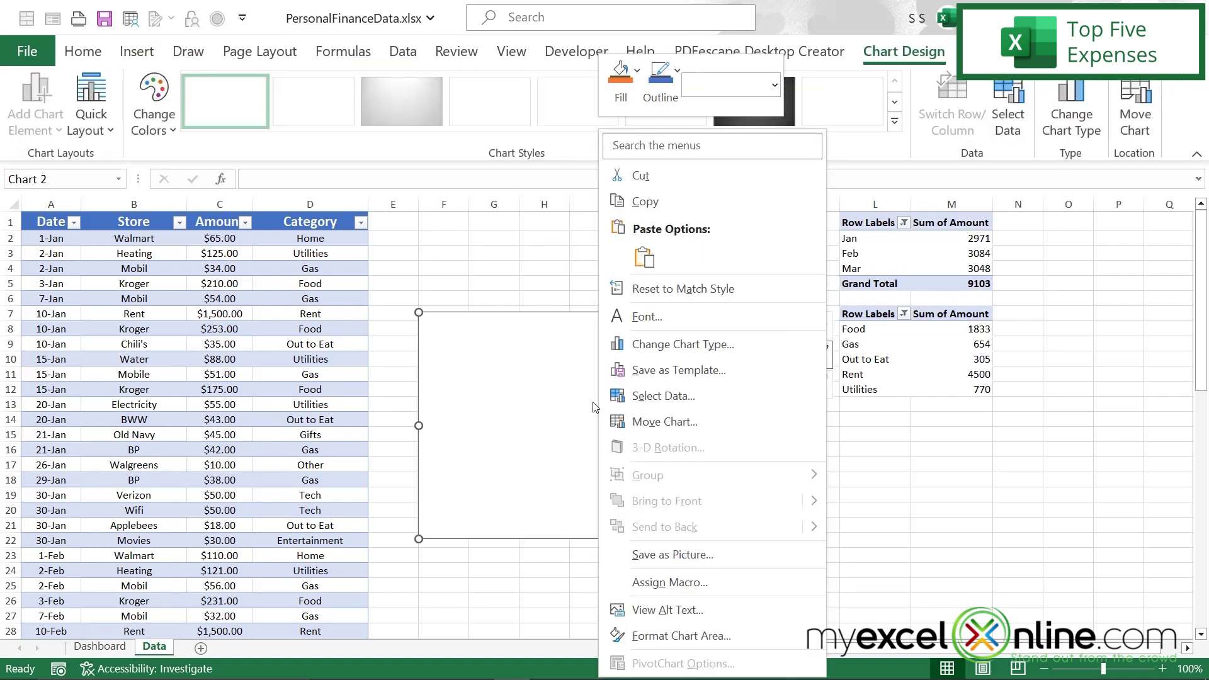
pyautogui.click(643, 397)
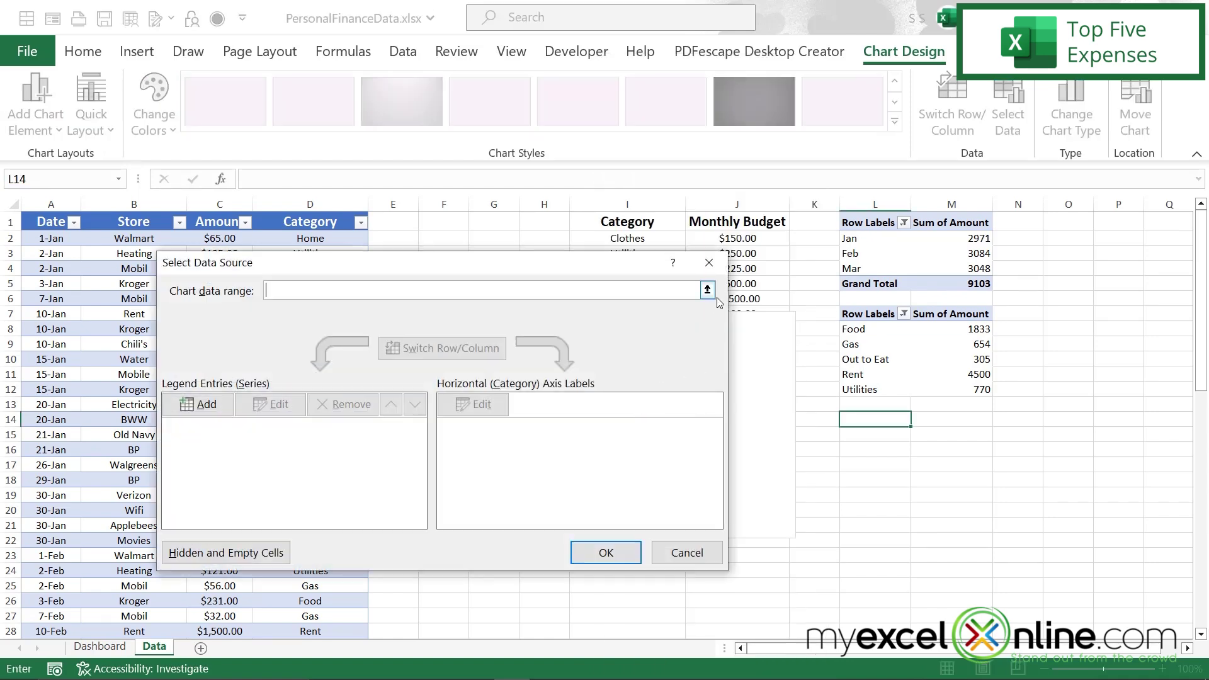
pyautogui.click(707, 290)
pyautogui.moveTo(874, 318); pyautogui.dragTo(973, 382)
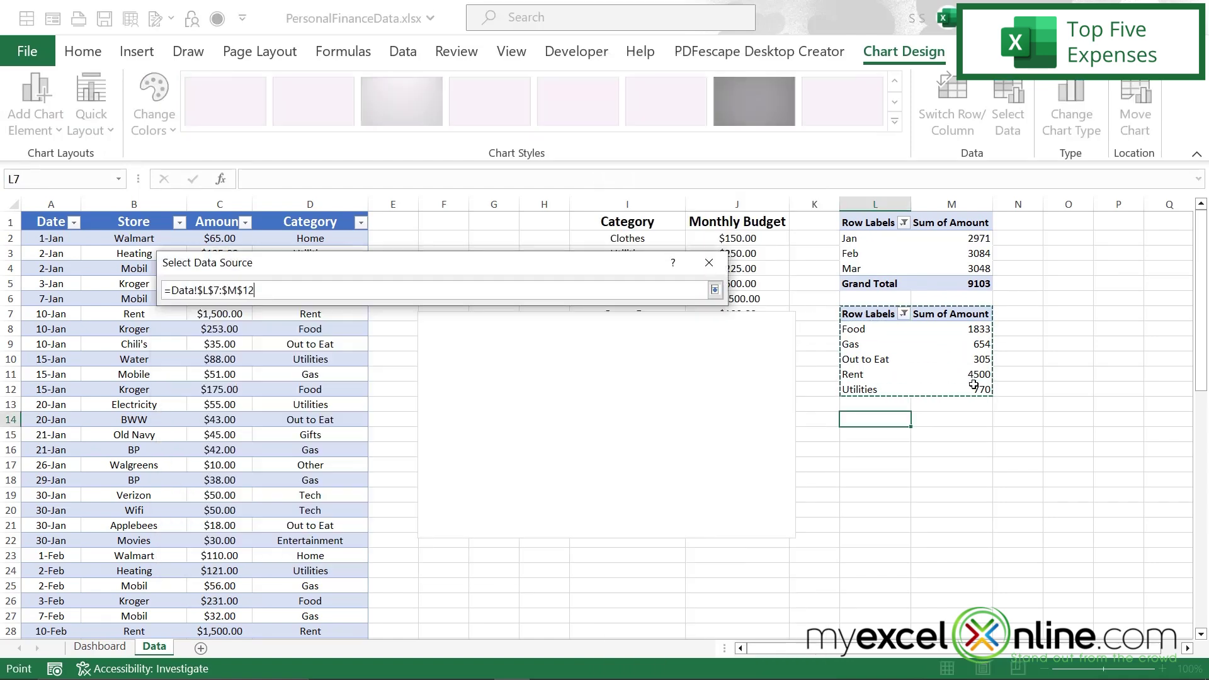
pyautogui.click(716, 291)
pyautogui.click(614, 553)
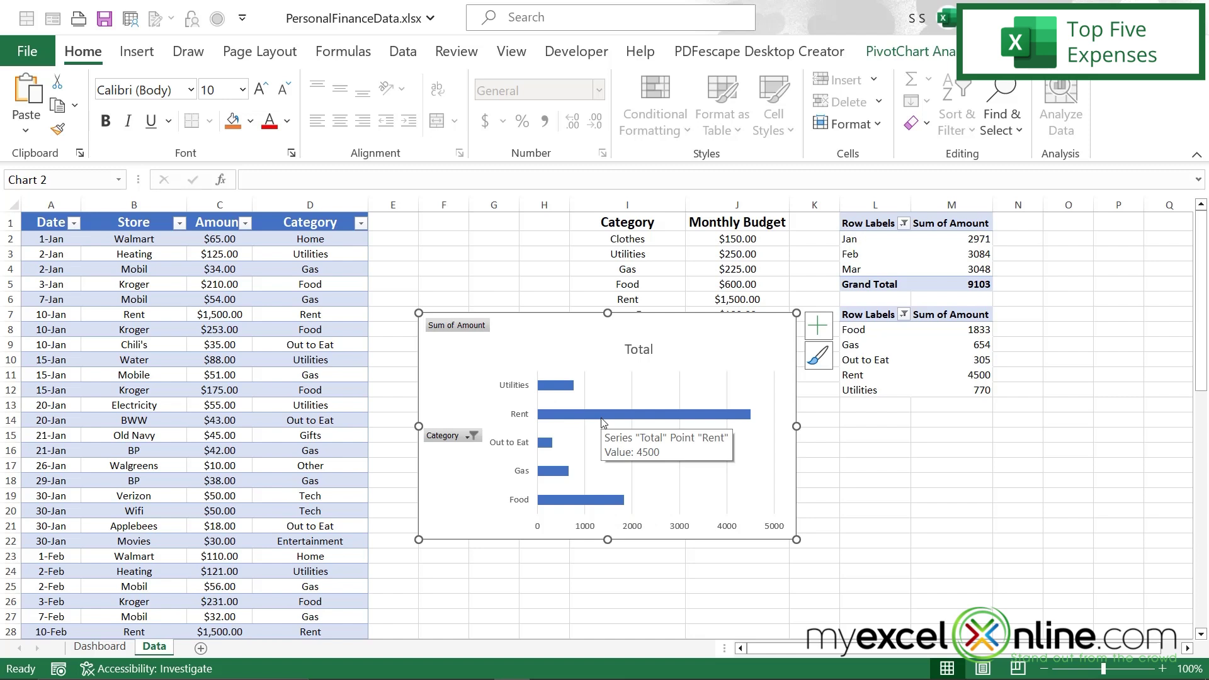
# Sort the amounts in the top five category PivotTable, M8:M12, from smallest to largest
pyautogui.click(931, 327)
pyautogui.moveTo(936, 328); pyautogui.dragTo(943, 386)
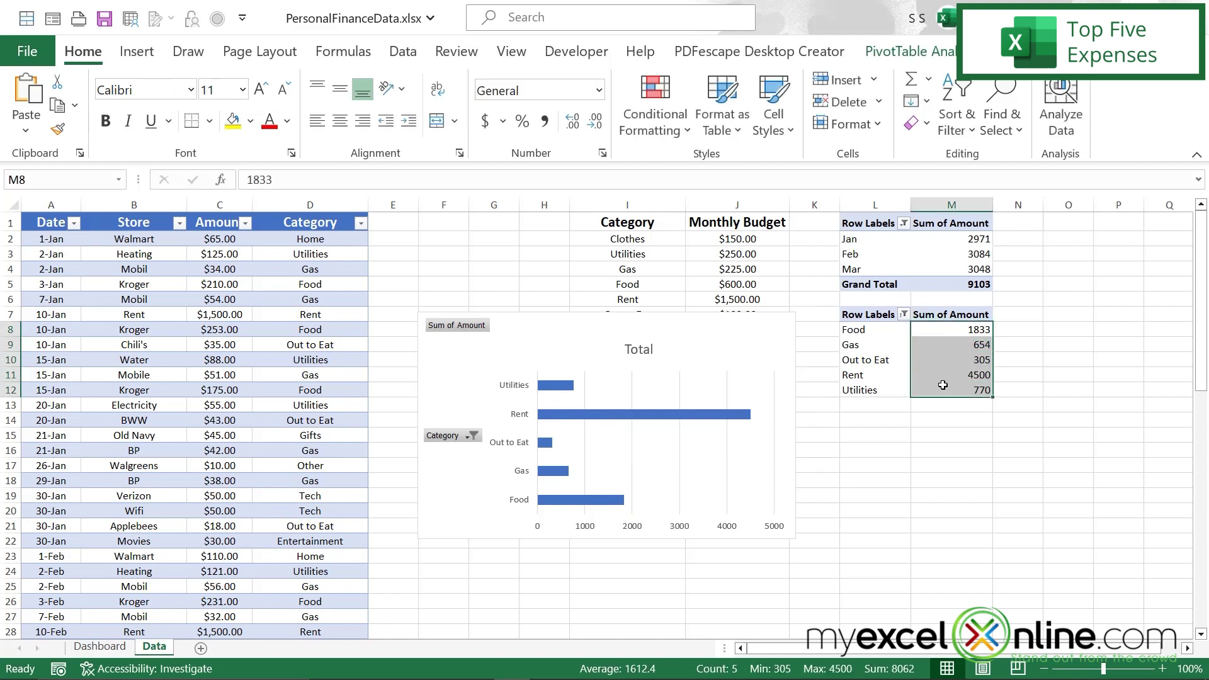
pyautogui.click(403, 51)
pyautogui.click(522, 89)
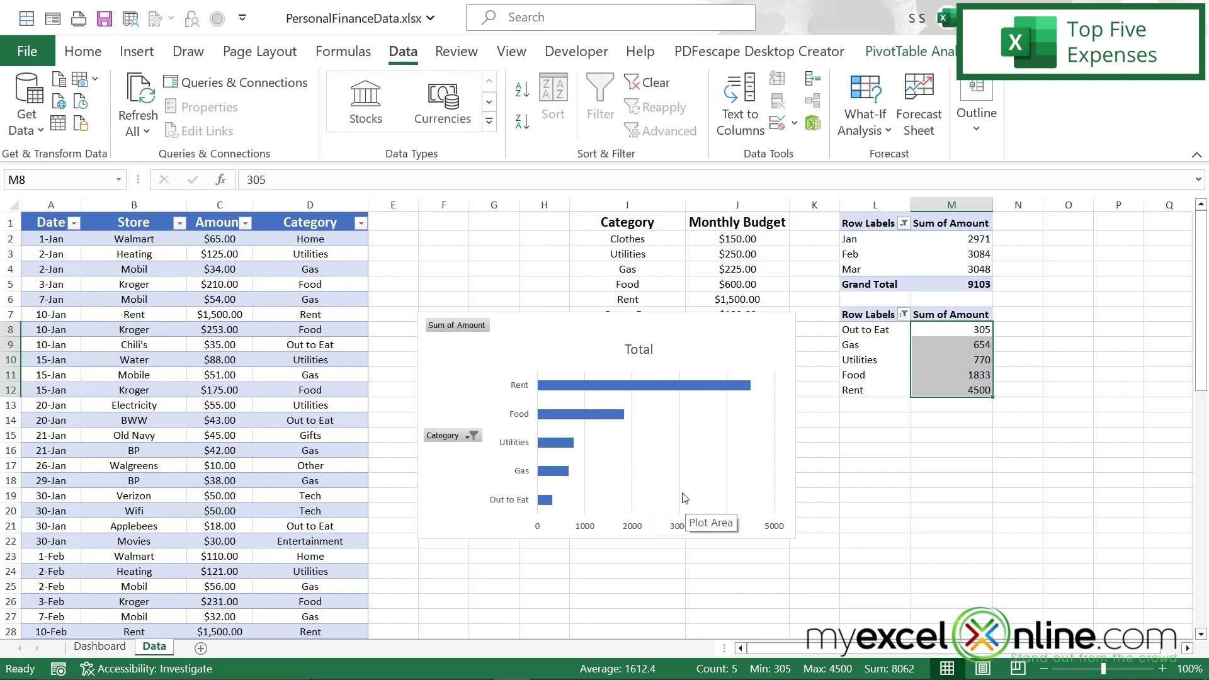
# Change the bar chart's title to "Top Five Expenses"
pyautogui.click(638, 352)
pyautogui.doubleClick(627, 349)
pyautogui.write('To')
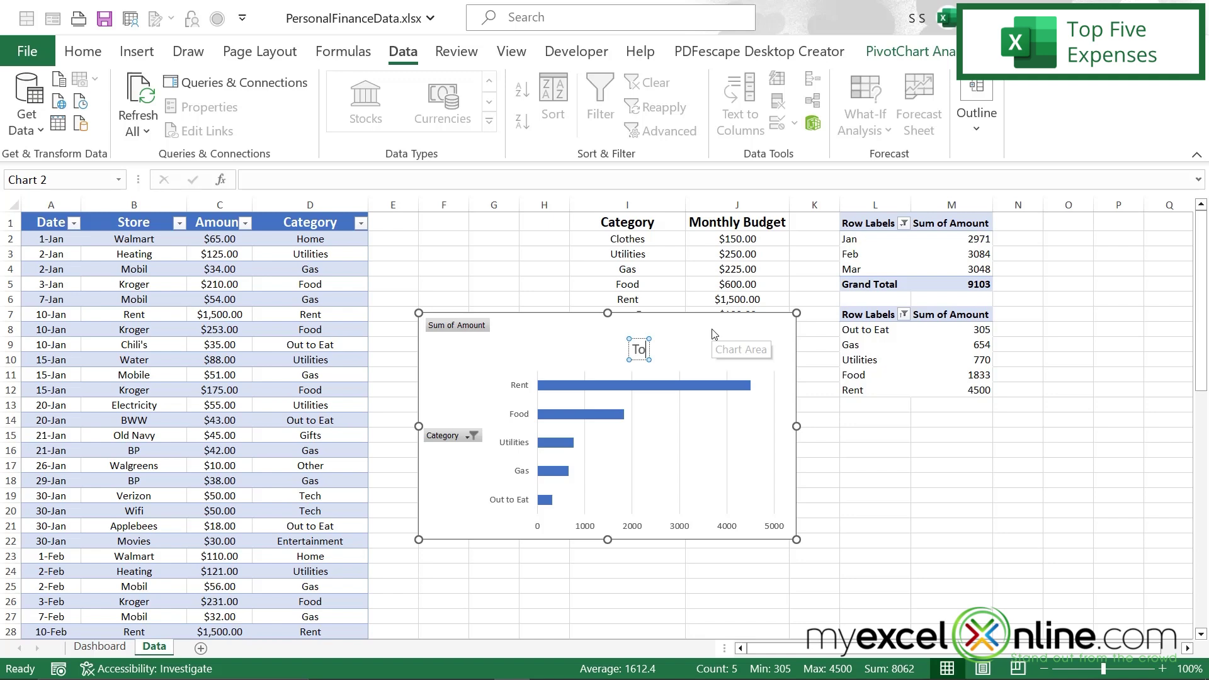
pyautogui.write('p Five Expenses')
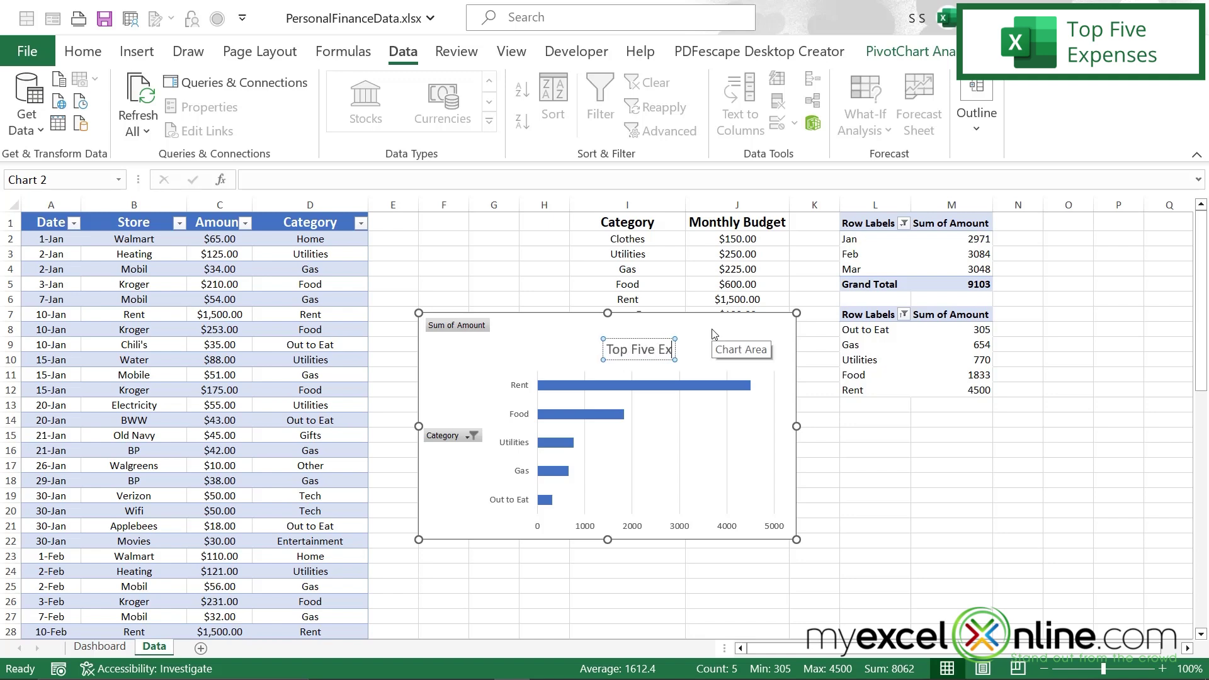
# Move the Top Five Expenses chart from the Data sheet to the Dashboard sheet, beside the Total by Month chart
pyautogui.rightClick(537, 327)
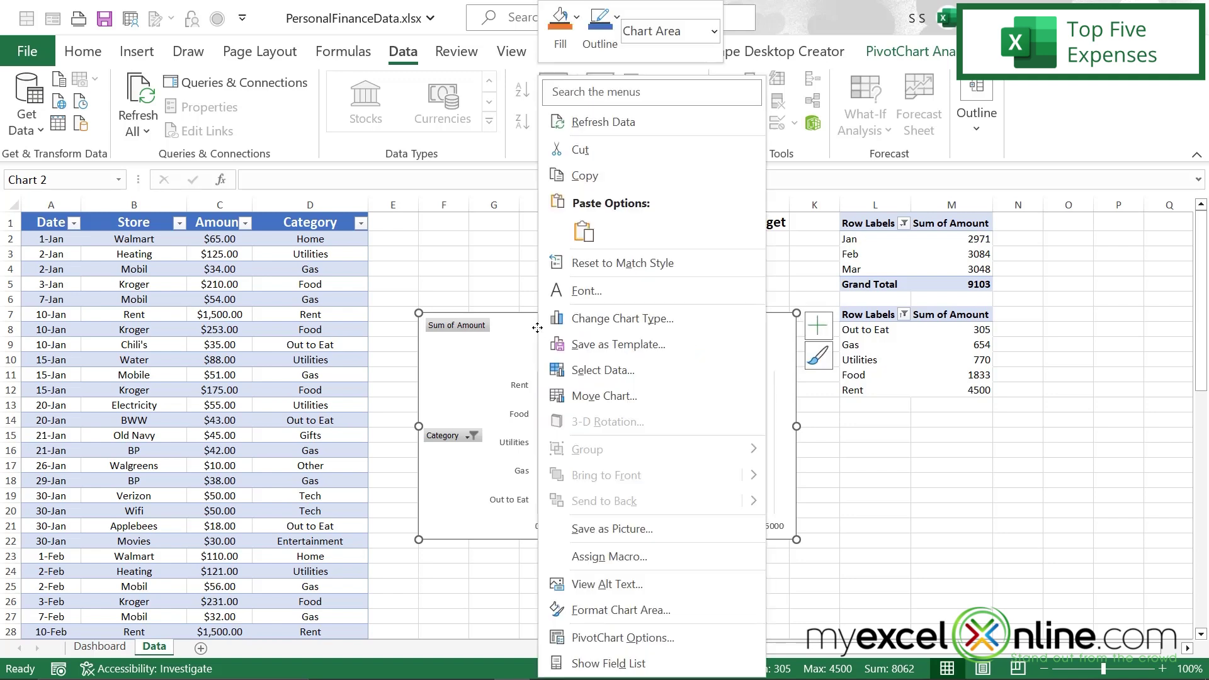
pyautogui.click(583, 153)
pyautogui.click(99, 646)
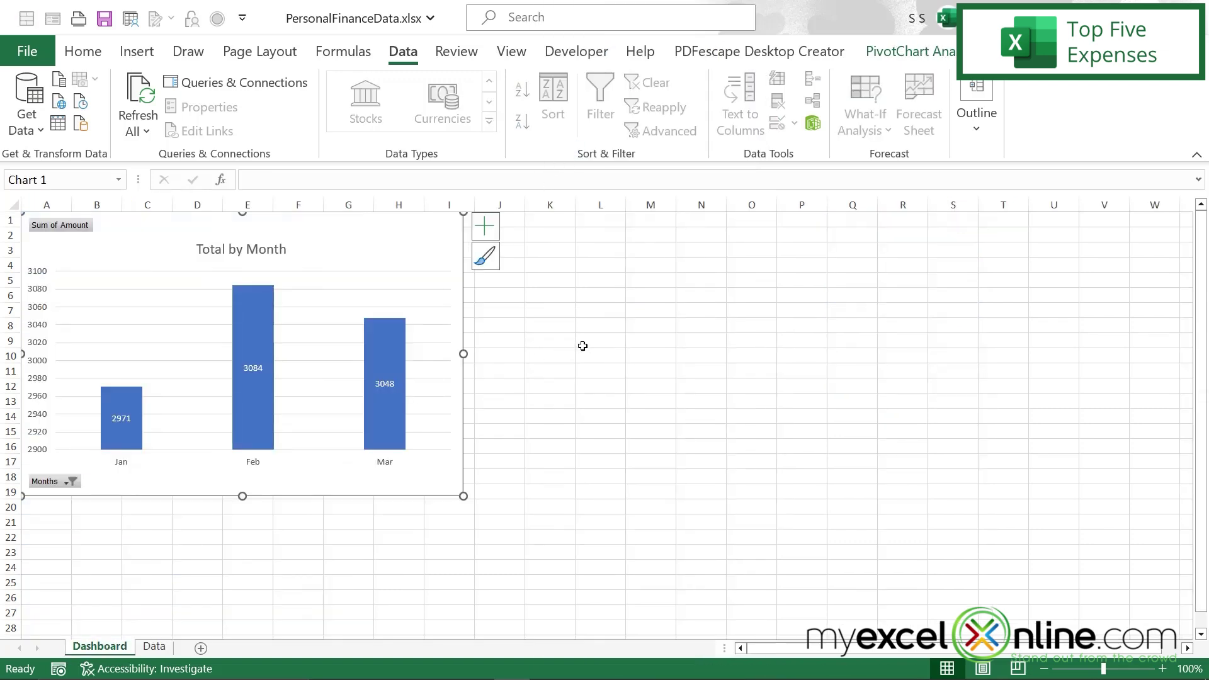
pyautogui.rightClick(583, 347)
pyautogui.click(622, 265)
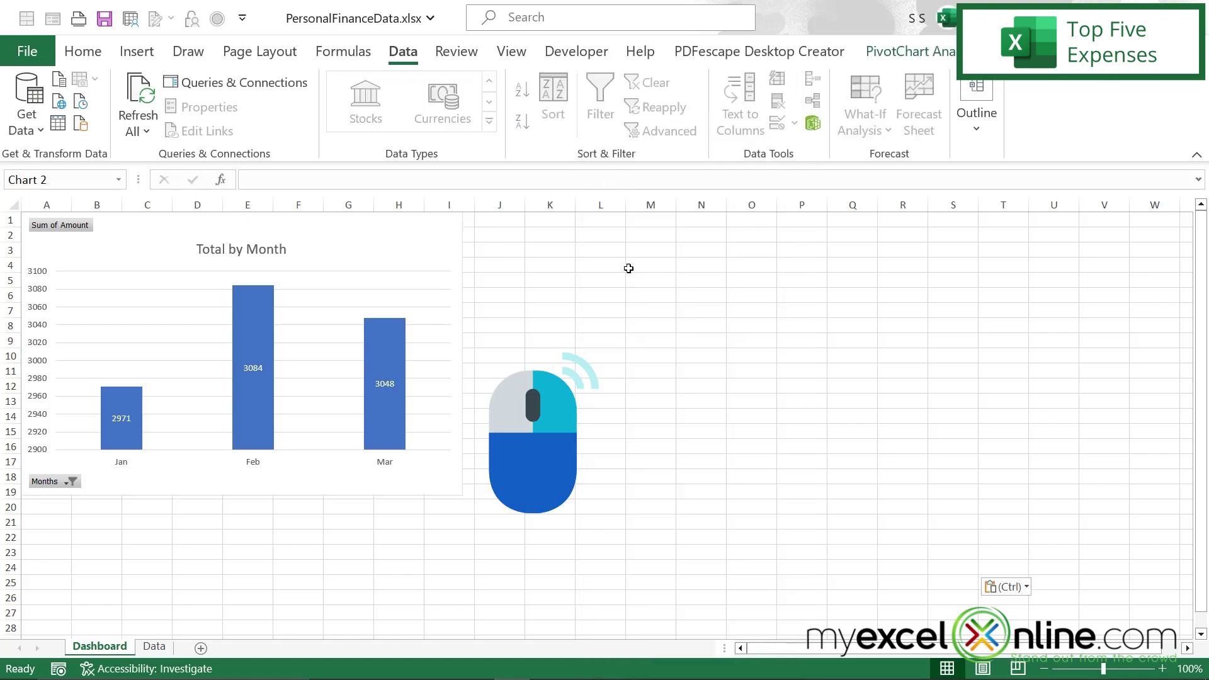
pyautogui.moveTo(688, 345); pyautogui.dragTo(910, 230)
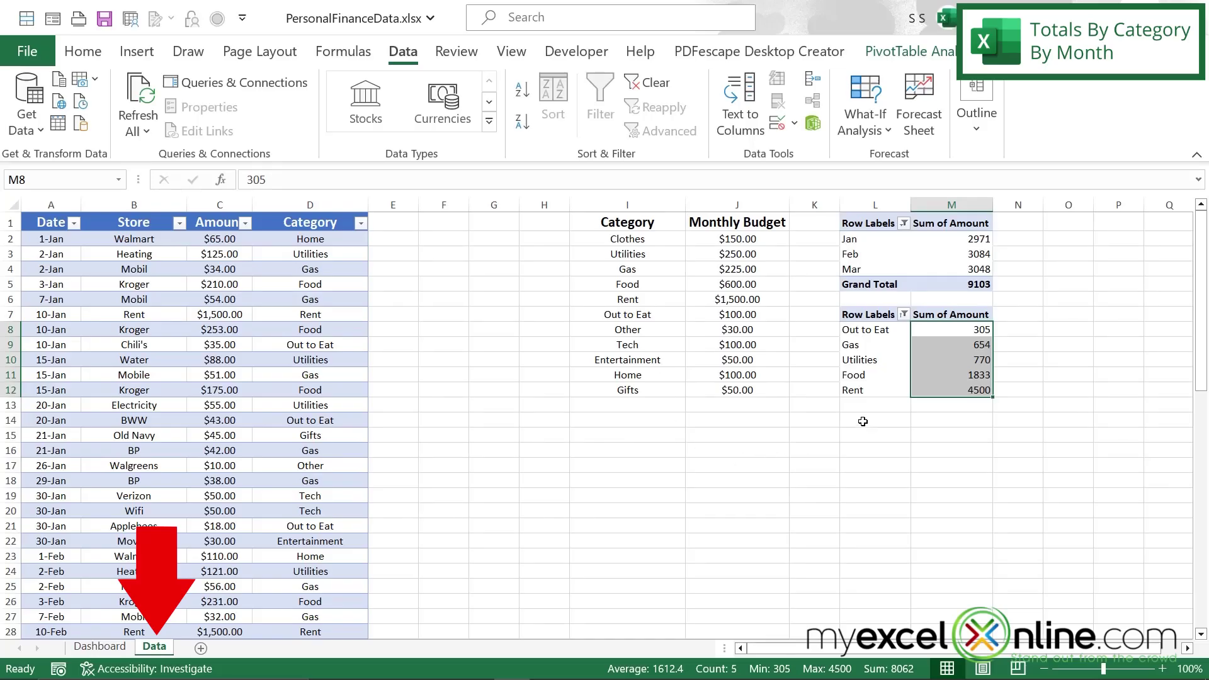
# Create a third PivotTable from the expense data in columns A through D, placed at cell L14 of the Data sheet
pyautogui.click(858, 422)
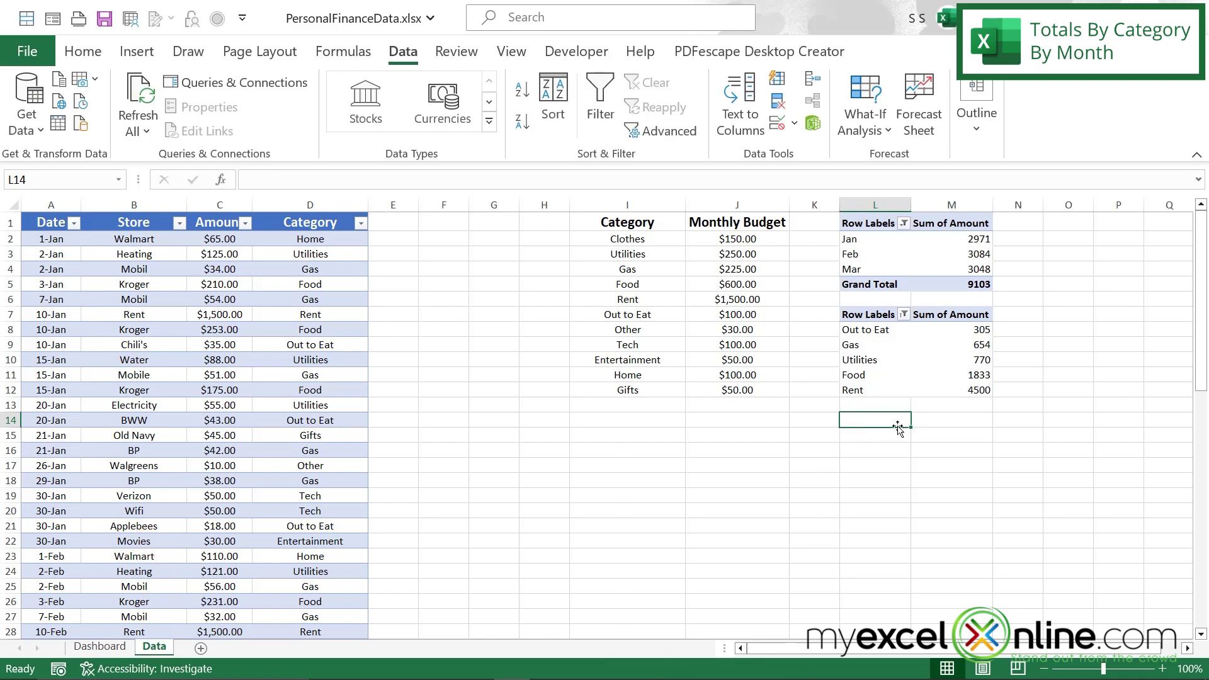
pyautogui.click(148, 50)
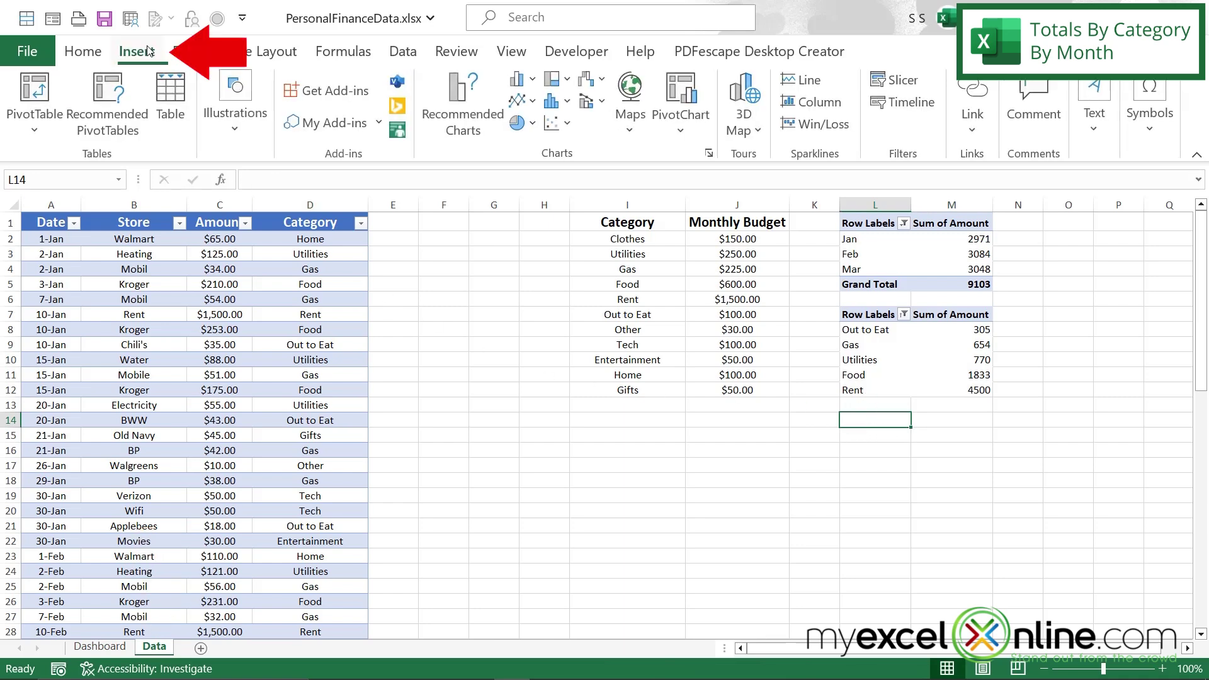
pyautogui.click(28, 91)
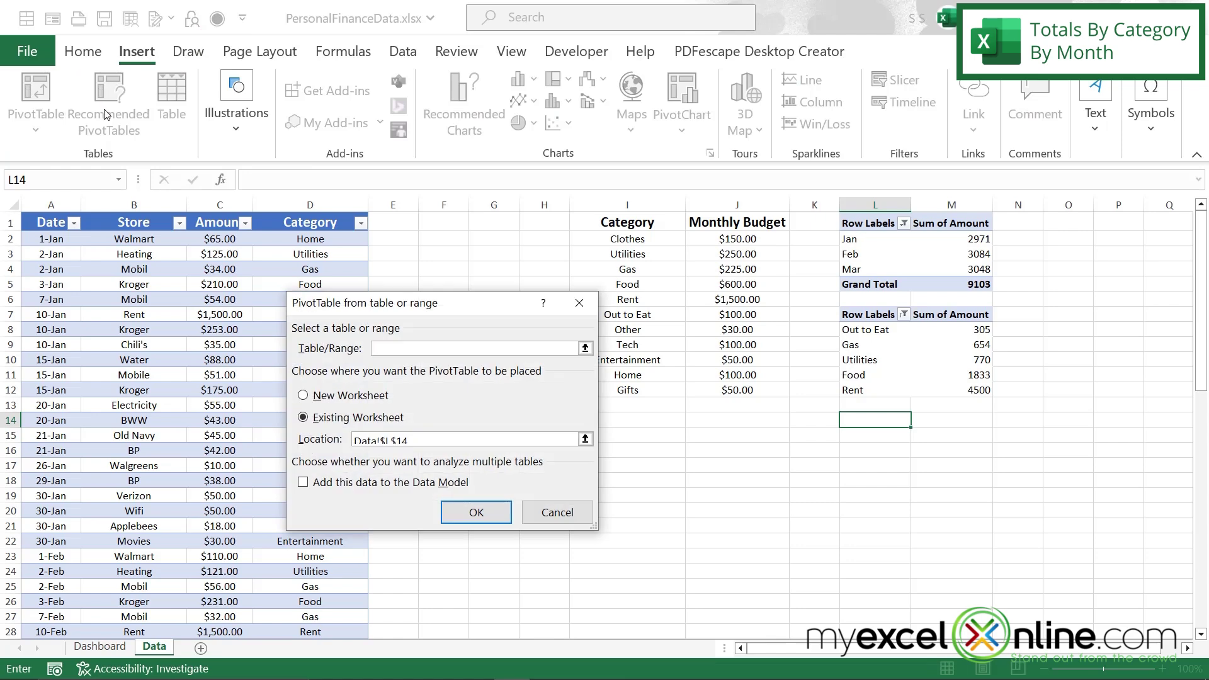
pyautogui.click(585, 348)
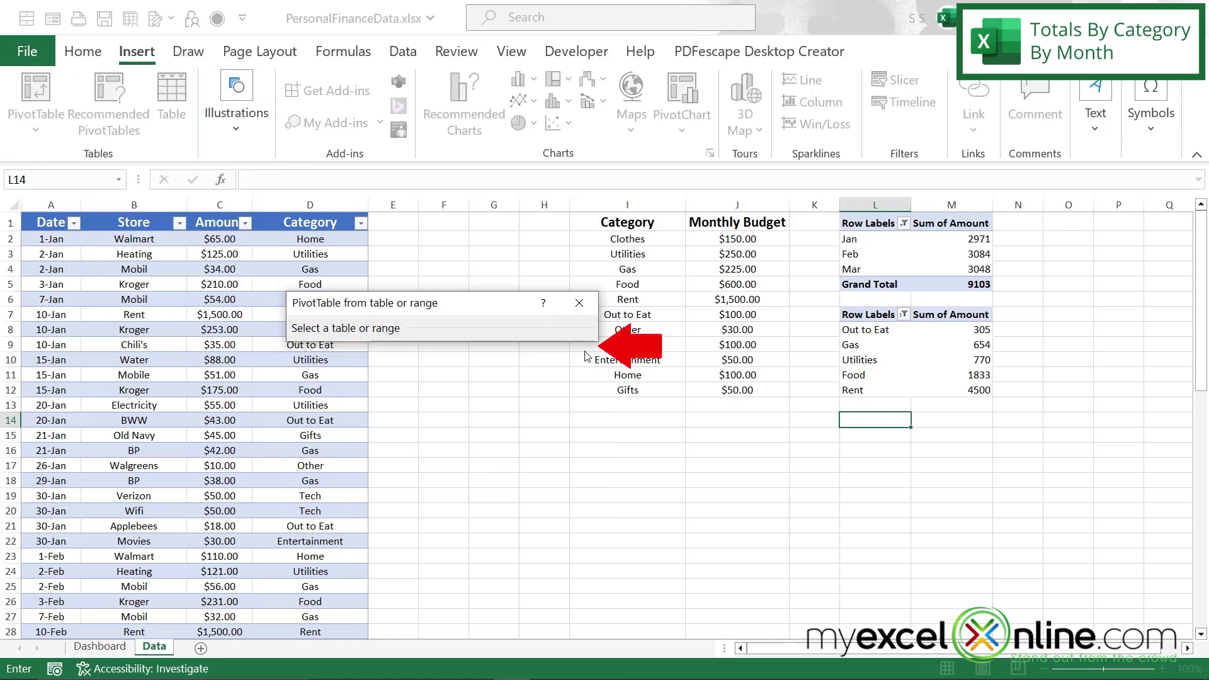
pyautogui.moveTo(60, 204); pyautogui.dragTo(294, 205)
pyautogui.click(585, 328)
pyautogui.click(477, 511)
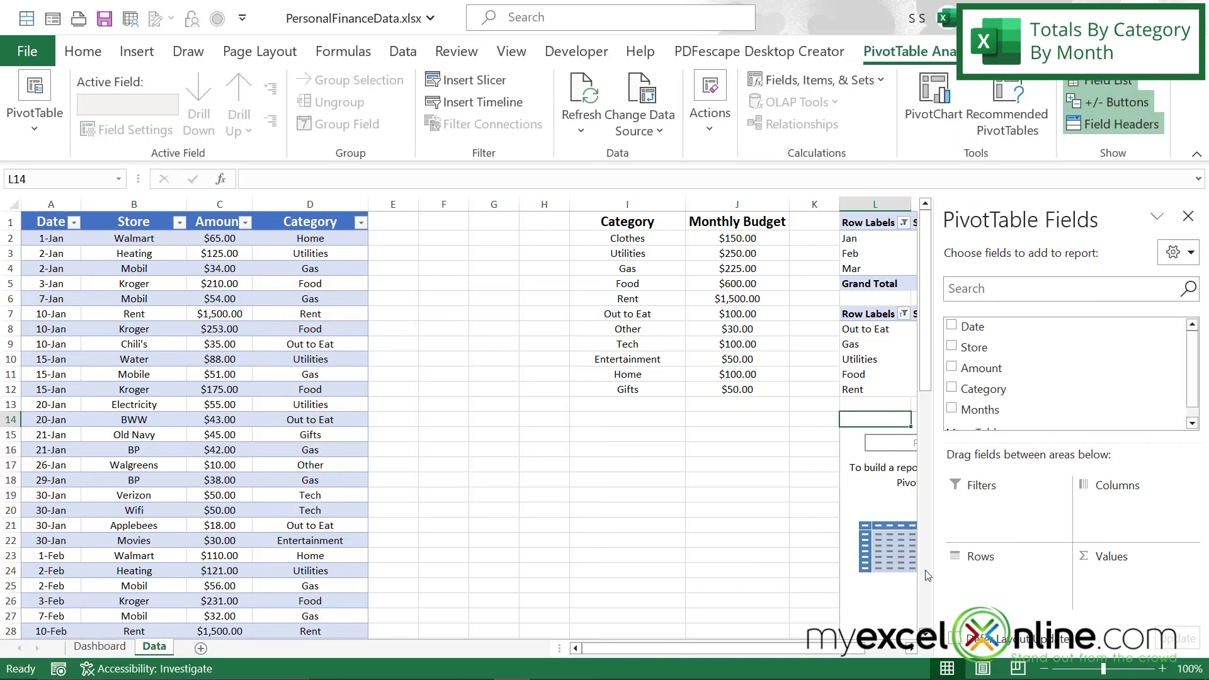
# Set the new PivotTable's rows to Months only, columns to Category and values to Sum of Amount, and close the field list
pyautogui.click(951, 327)
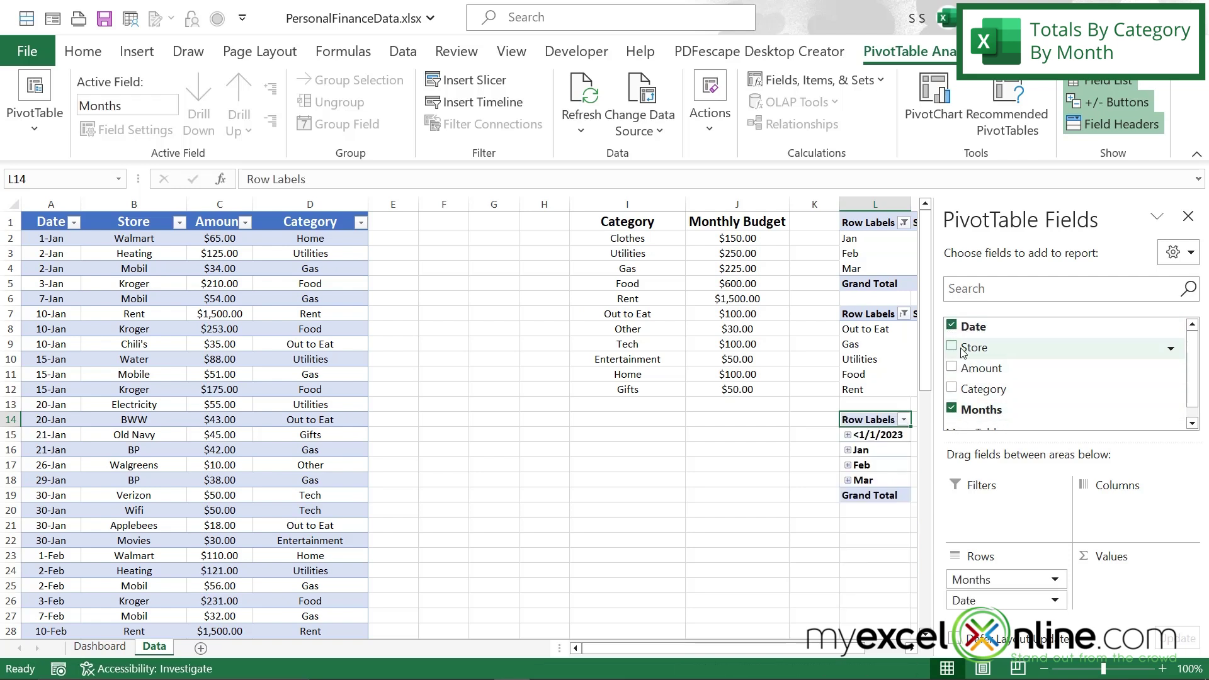
pyautogui.click(952, 326)
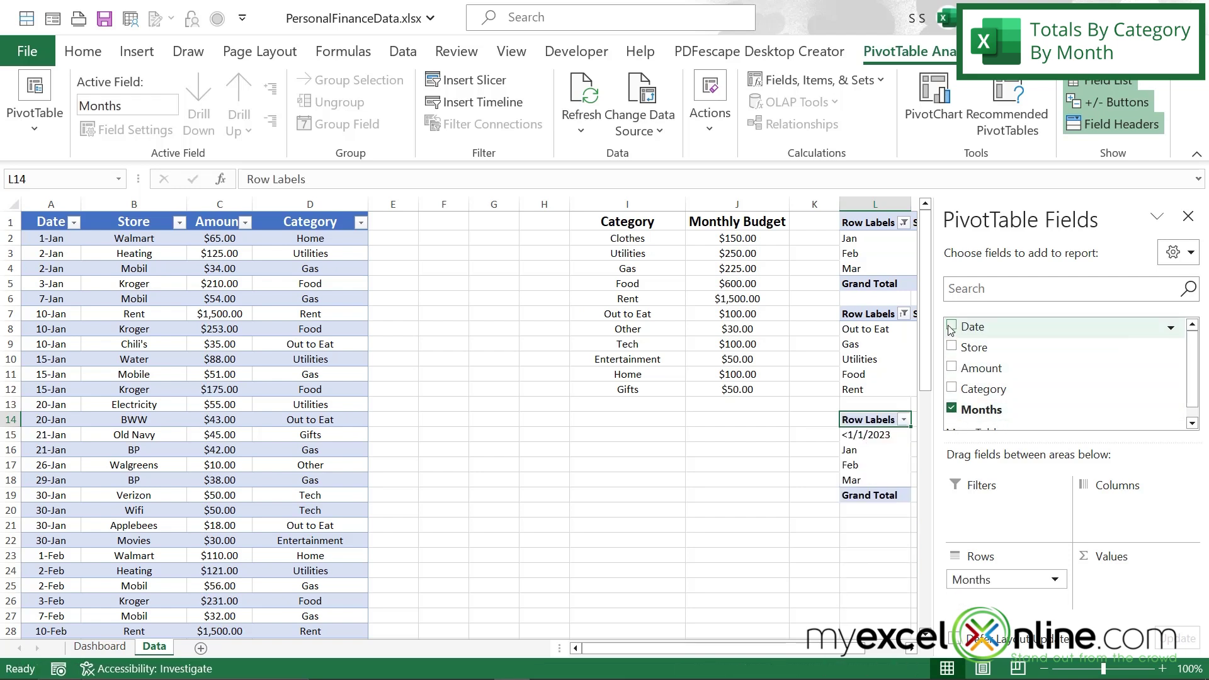
pyautogui.click(952, 368)
pyautogui.moveTo(992, 601); pyautogui.dragTo(1124, 504)
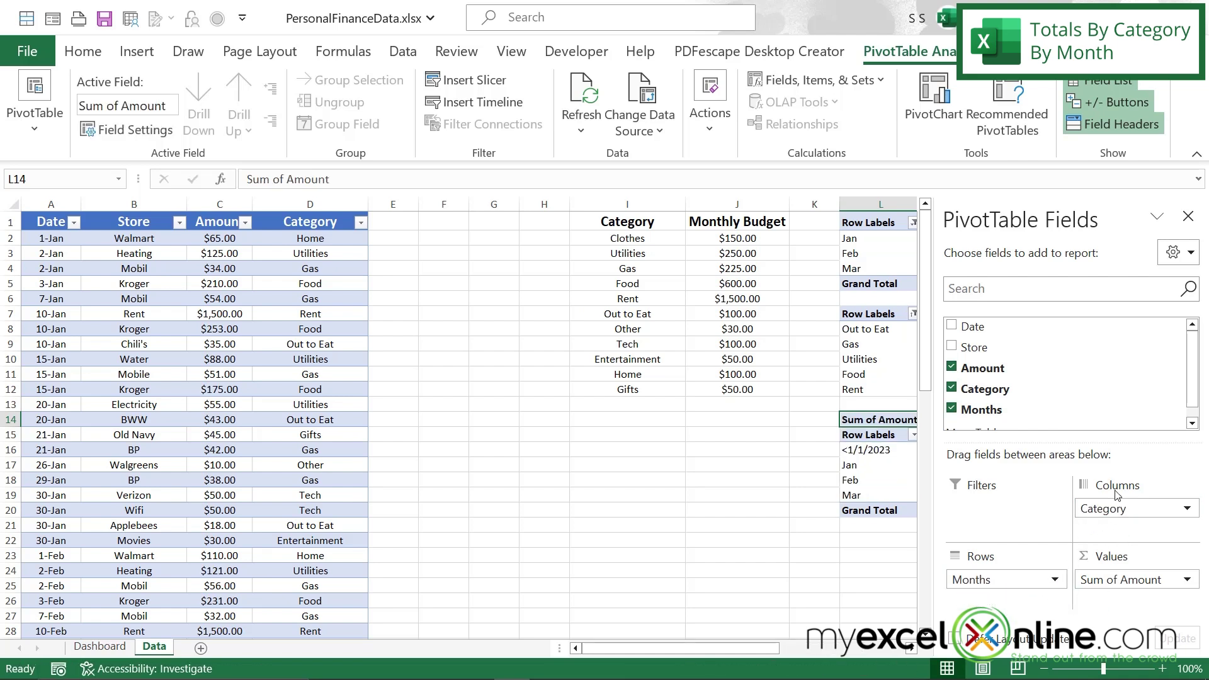
pyautogui.click(1189, 217)
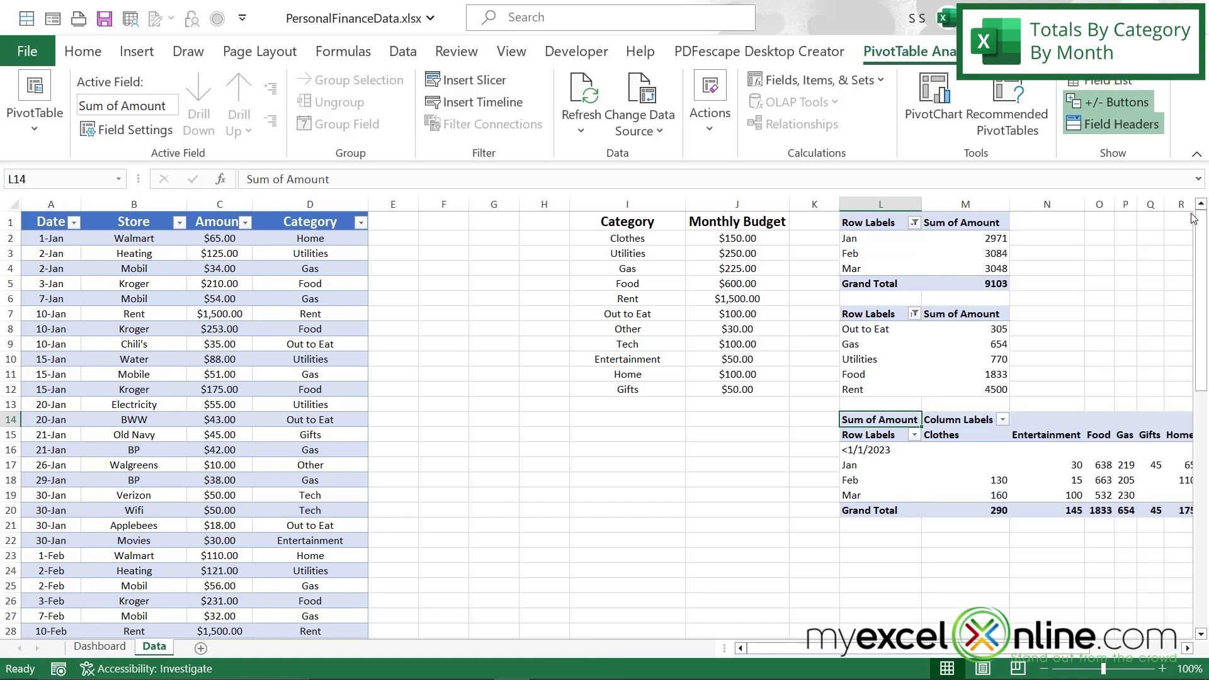
# Filter the <1/1/2023 item out of the month rows in the PivotTable at L14
pyautogui.click(914, 435)
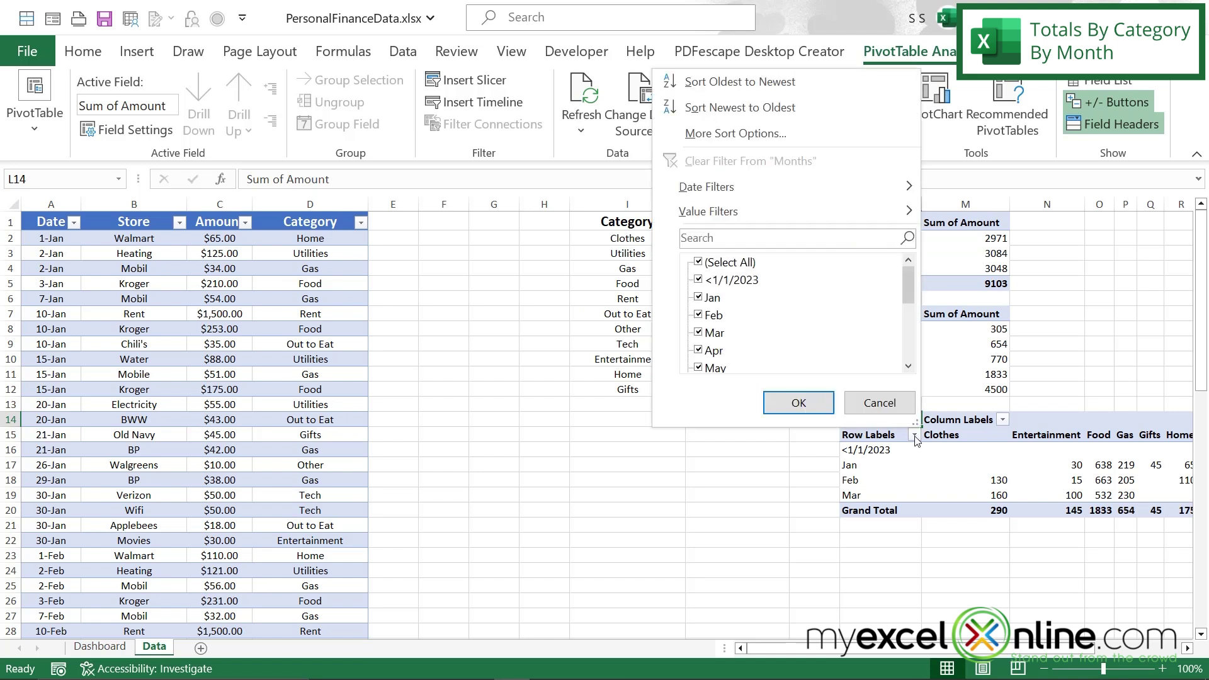
pyautogui.click(698, 281)
pyautogui.click(795, 403)
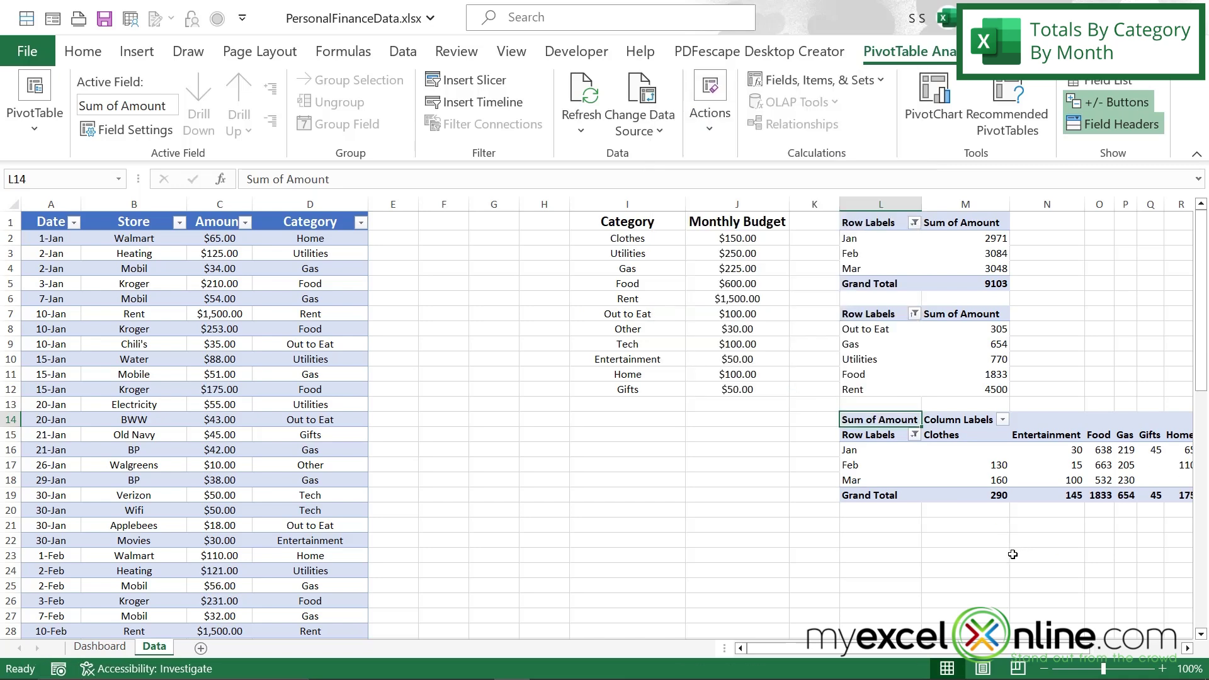
# Insert a blank 2-D clustered column chart from empty cell L21 and place it beside the PivotTables, over columns F to K
pyautogui.hscroll(3, 744, 479)
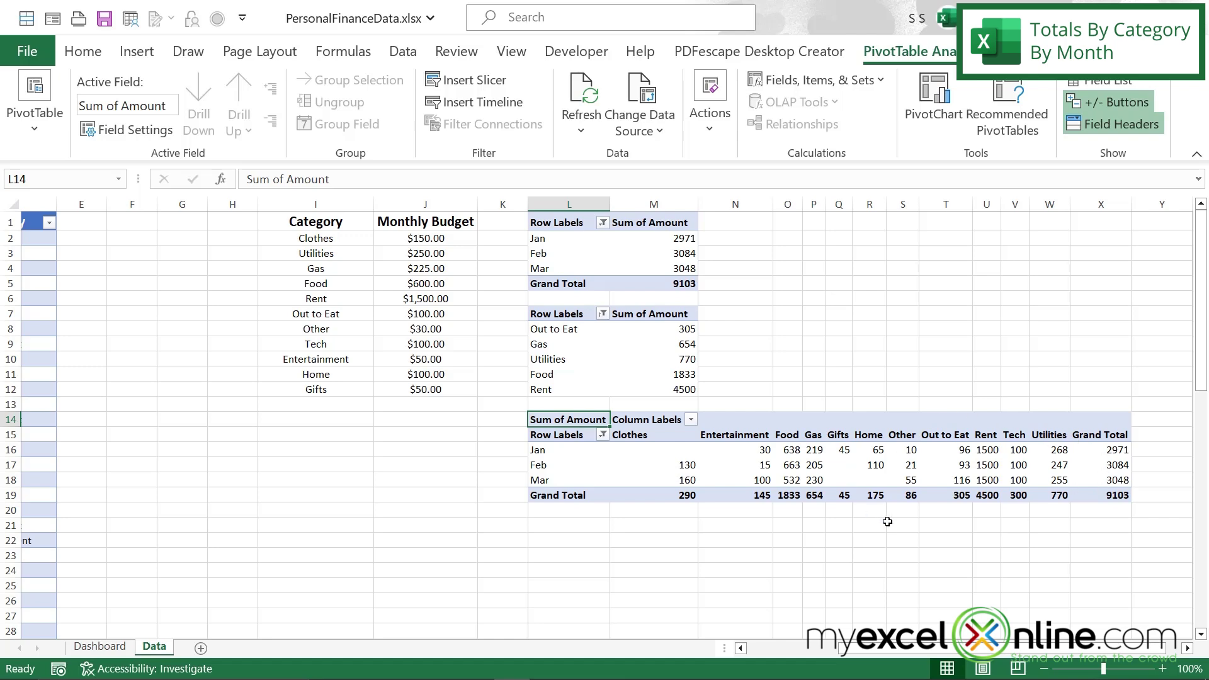
pyautogui.click(569, 525)
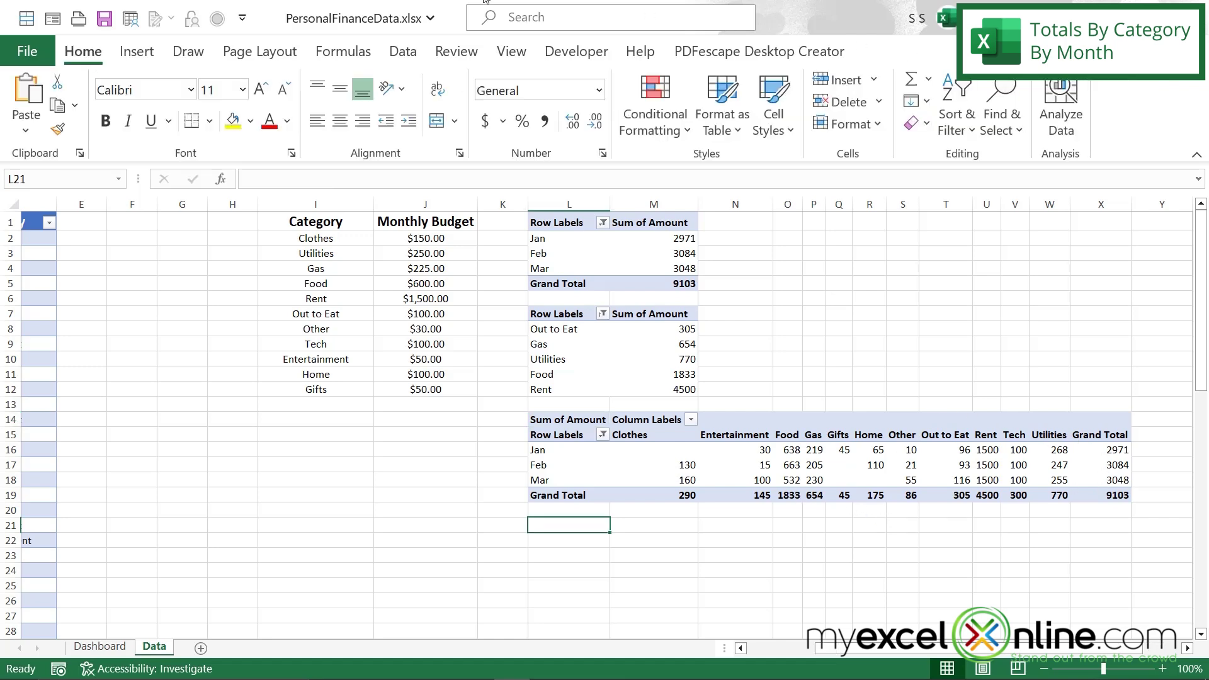
pyautogui.click(136, 53)
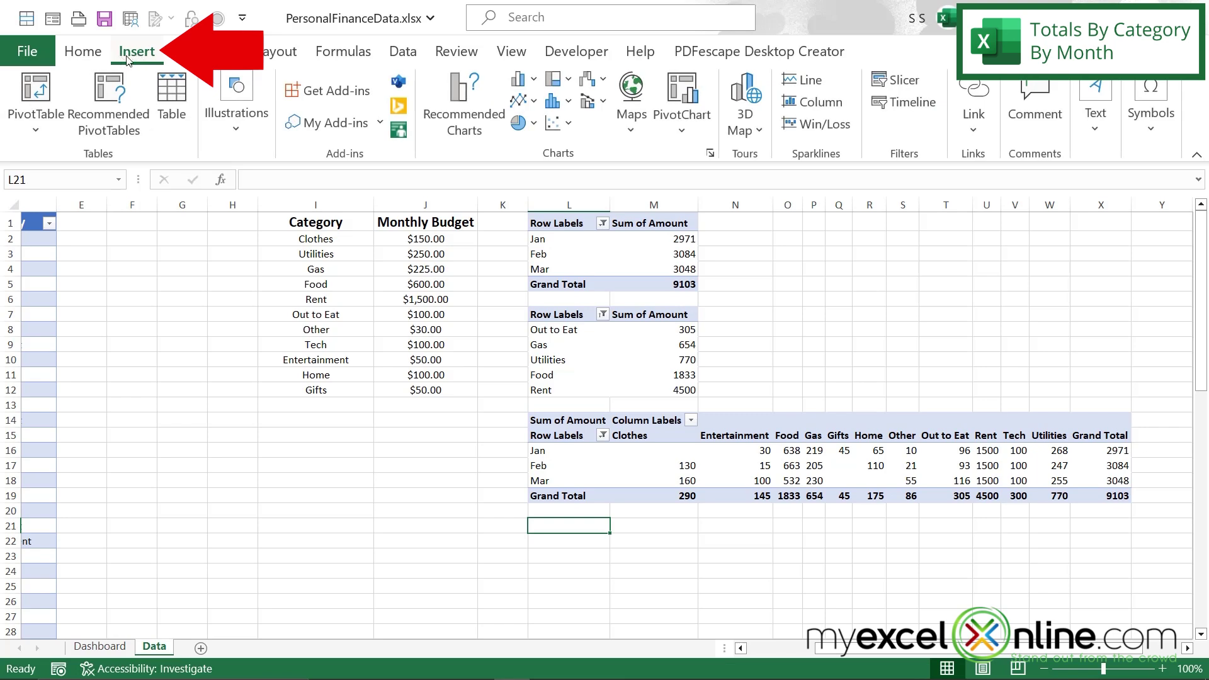
pyautogui.click(534, 82)
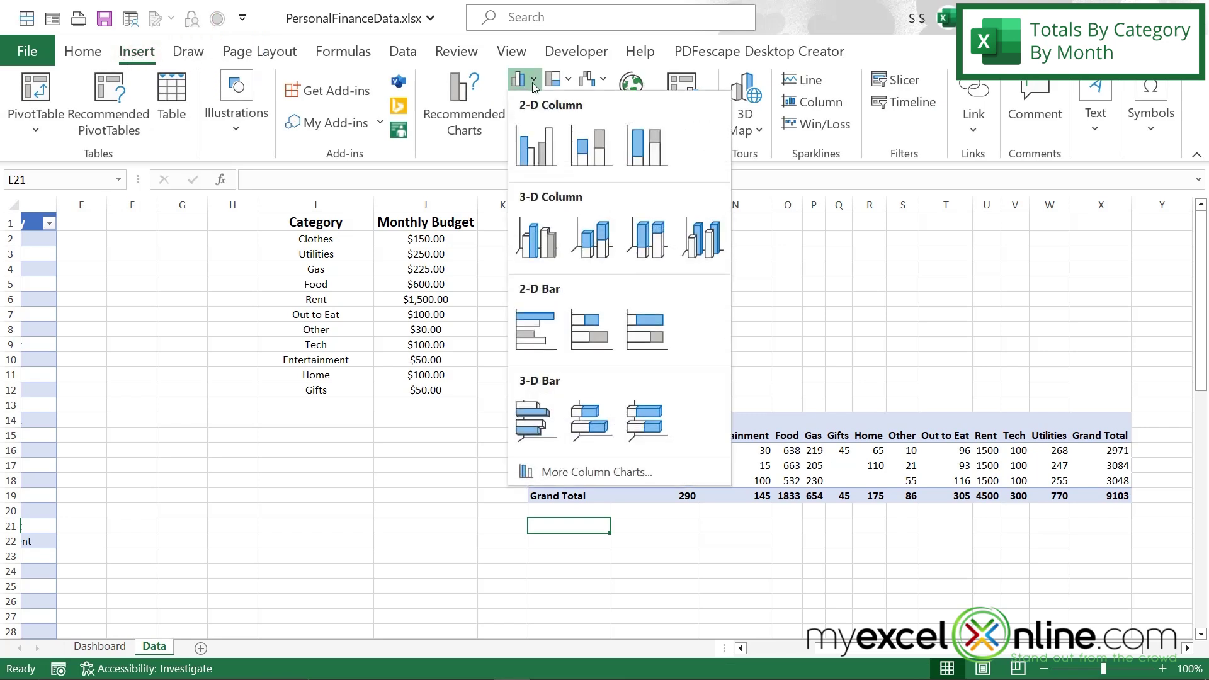
pyautogui.click(536, 156)
pyautogui.moveTo(564, 332); pyautogui.dragTo(254, 261)
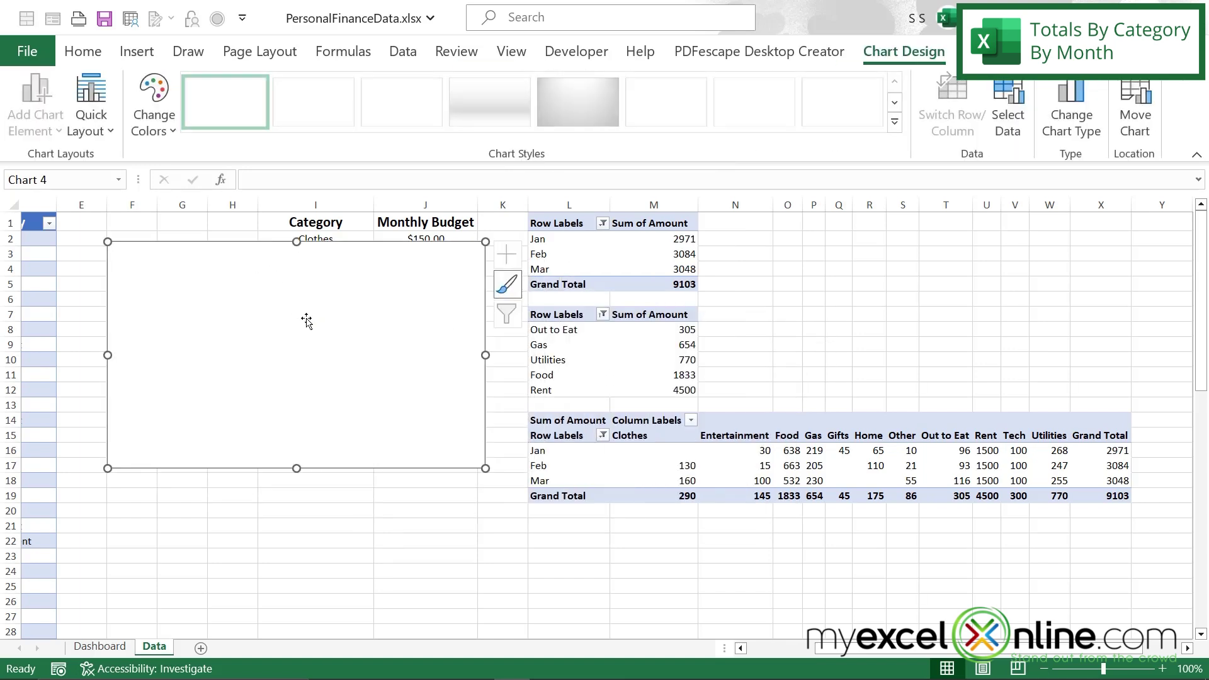
# Set the blank column chart's data source to the category-by-month PivotTable at L14
pyautogui.rightClick(302, 320)
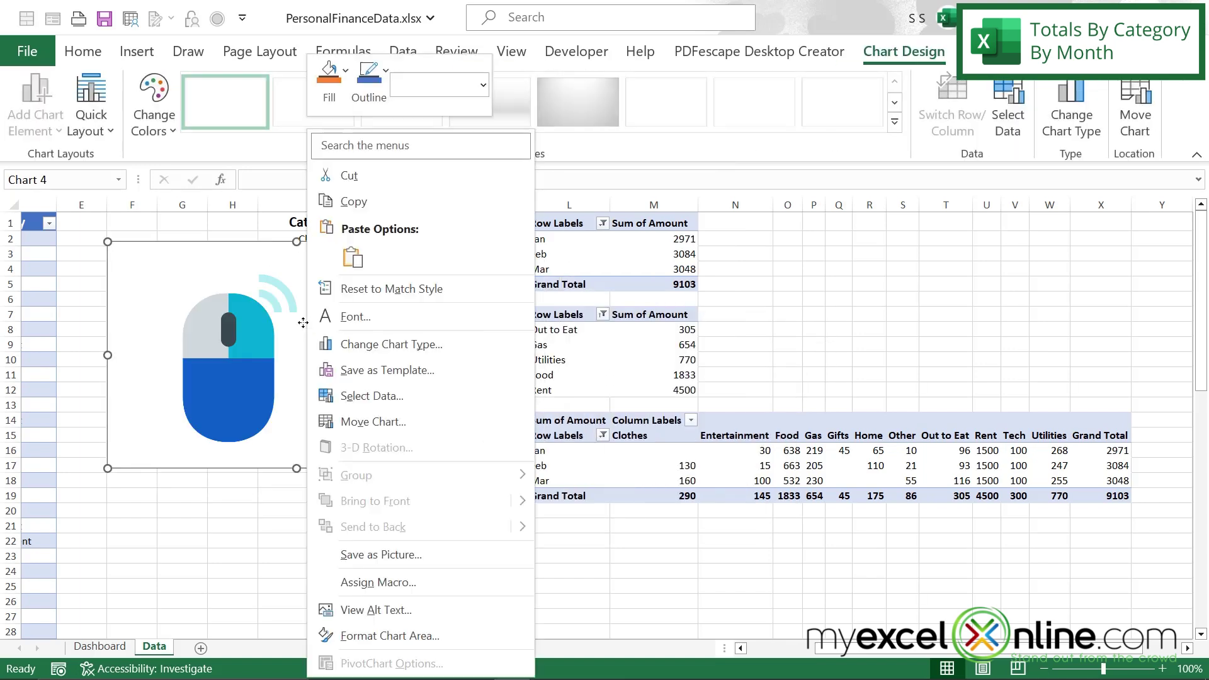
pyautogui.click(382, 397)
pyautogui.click(708, 290)
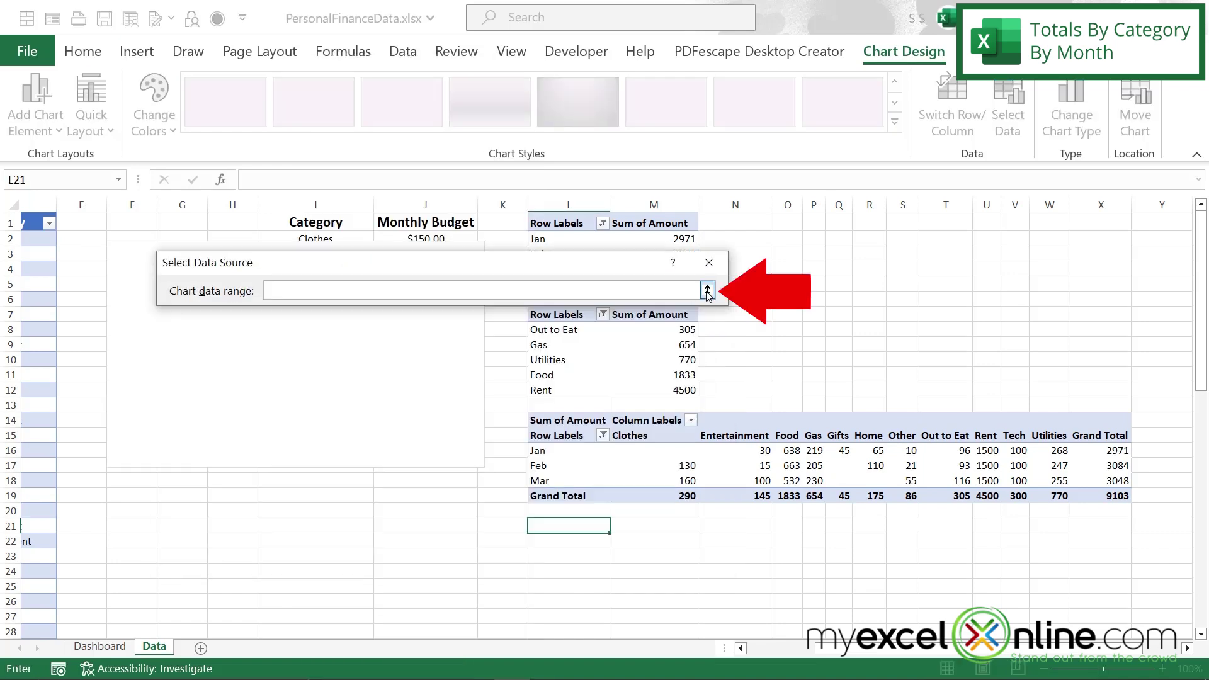
pyautogui.moveTo(560, 421); pyautogui.dragTo(1074, 492)
pyautogui.click(714, 290)
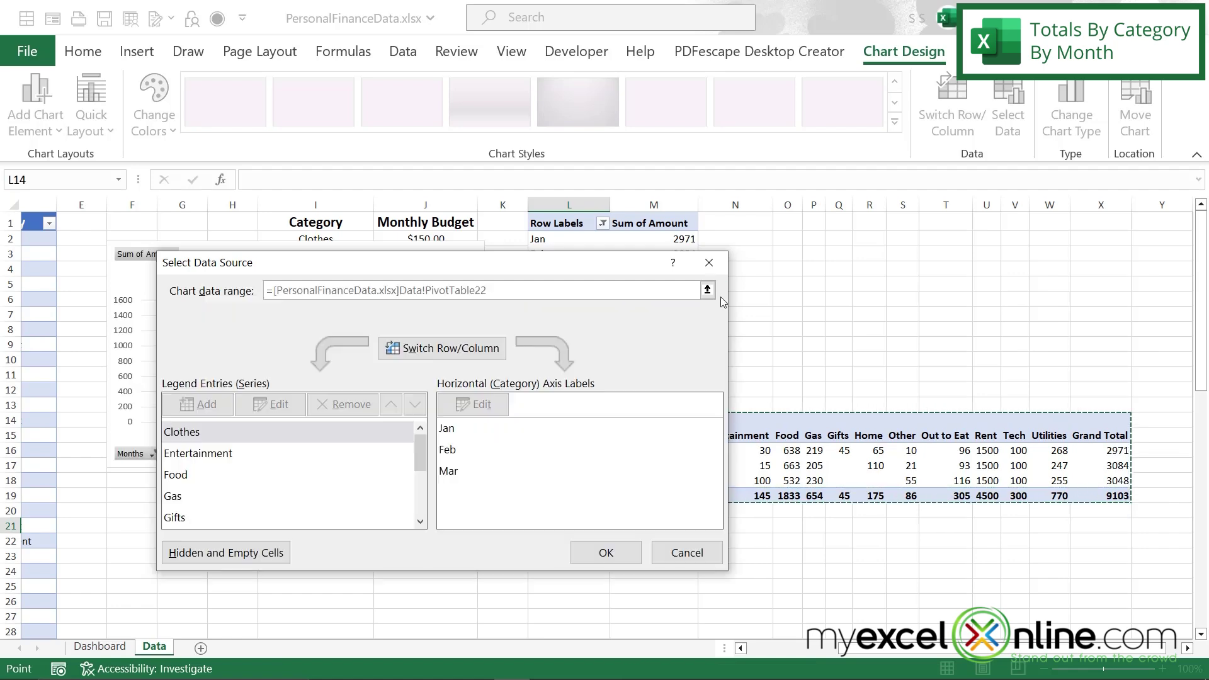
pyautogui.click(606, 552)
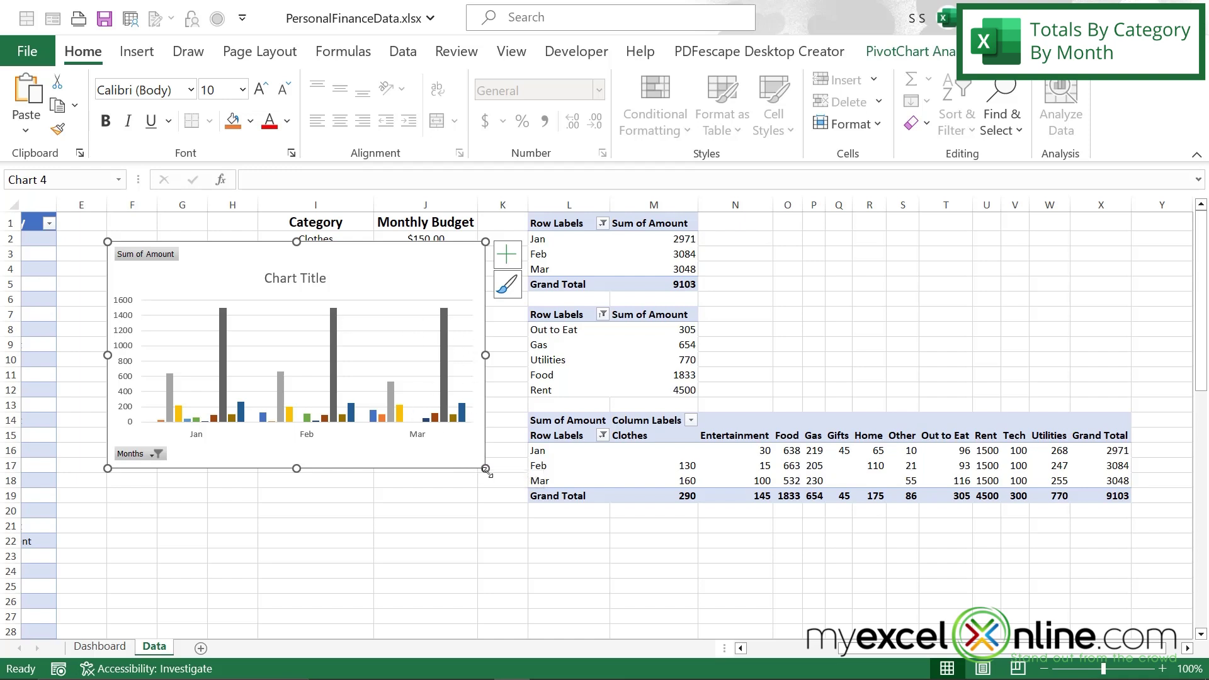
# Enlarge the new chart to about column M and row 22, and title it "Monthly Expenses By Category"
pyautogui.moveTo(486, 469); pyautogui.dragTo(706, 543)
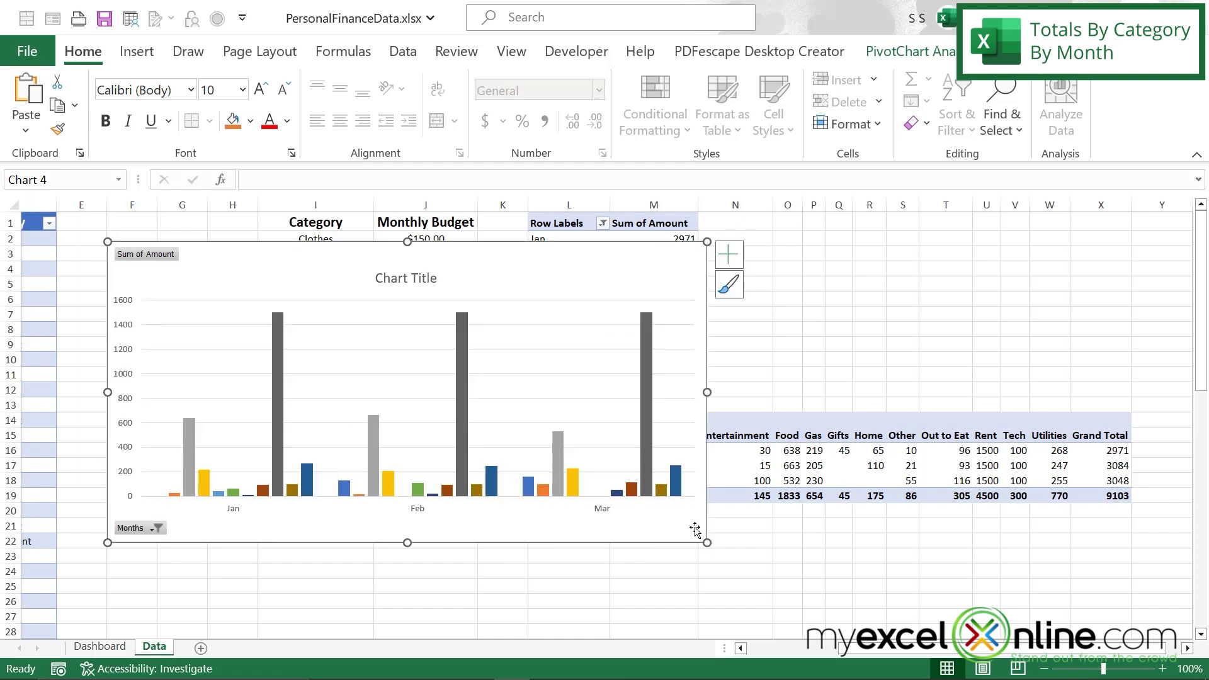
pyautogui.click(398, 277)
pyautogui.tripleClick(376, 277)
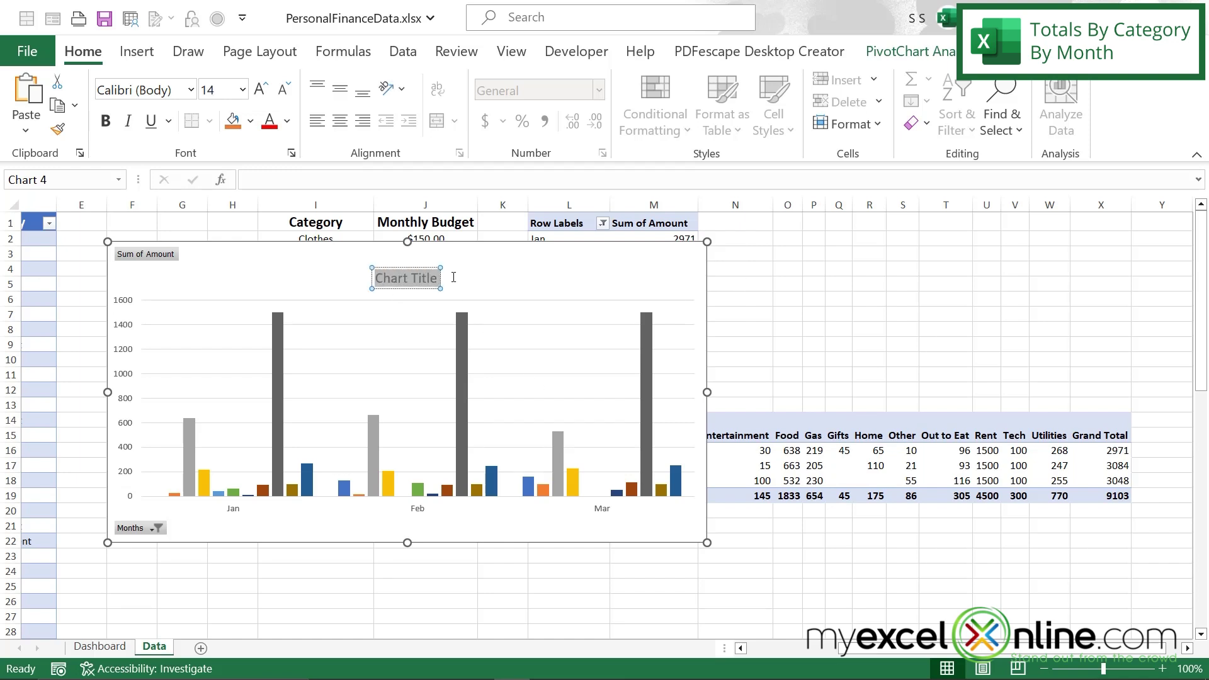
pyautogui.write('Monthl')
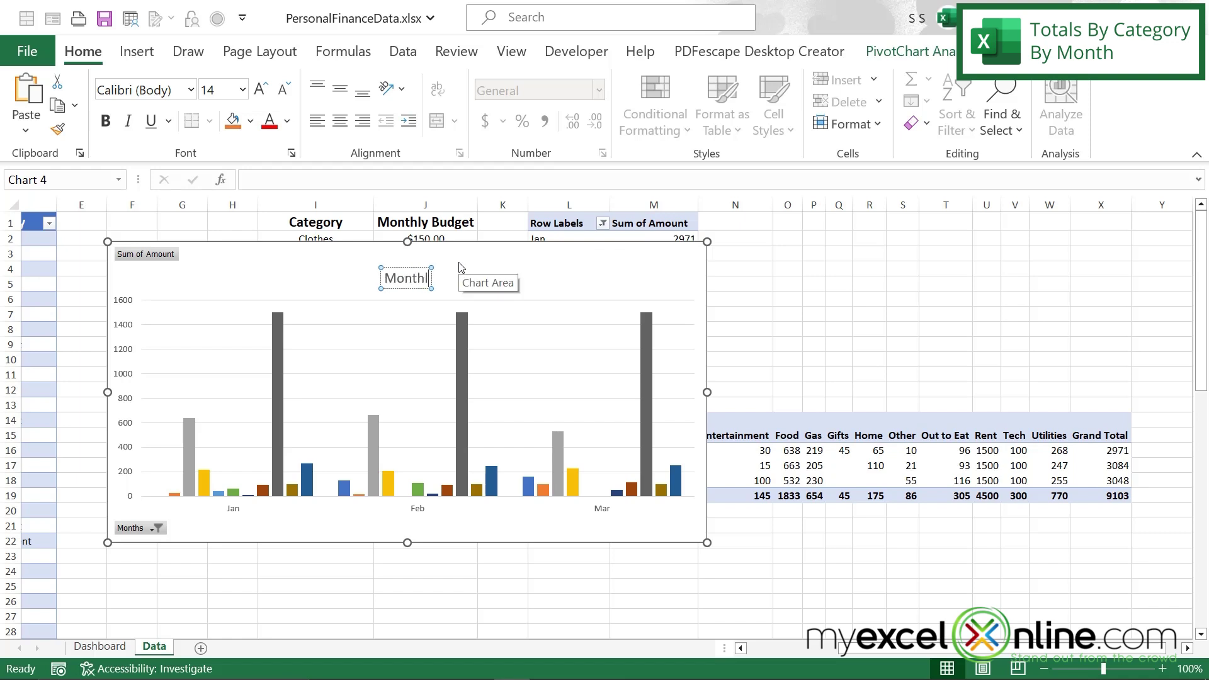
pyautogui.write('y Expenses')
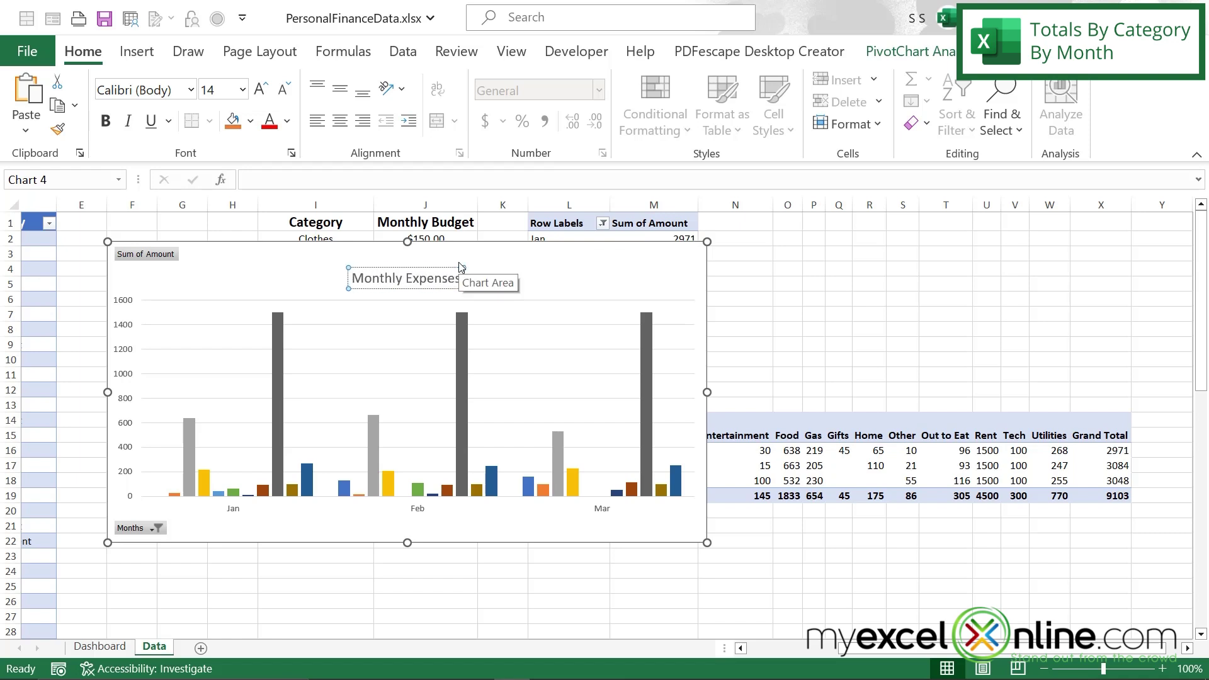
pyautogui.write(' By Category')
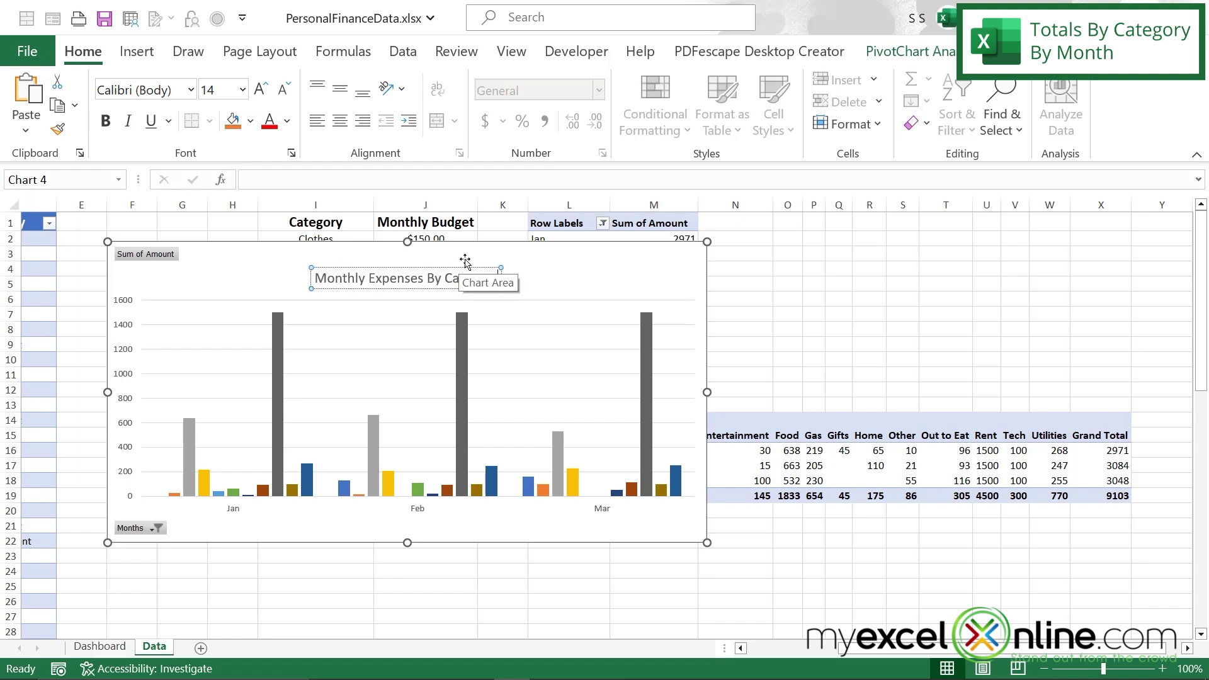
# Move the Monthly Expenses By Category chart from the Data sheet to cell L14 of the Dashboard sheet, using cut and paste
pyautogui.rightClick(590, 263)
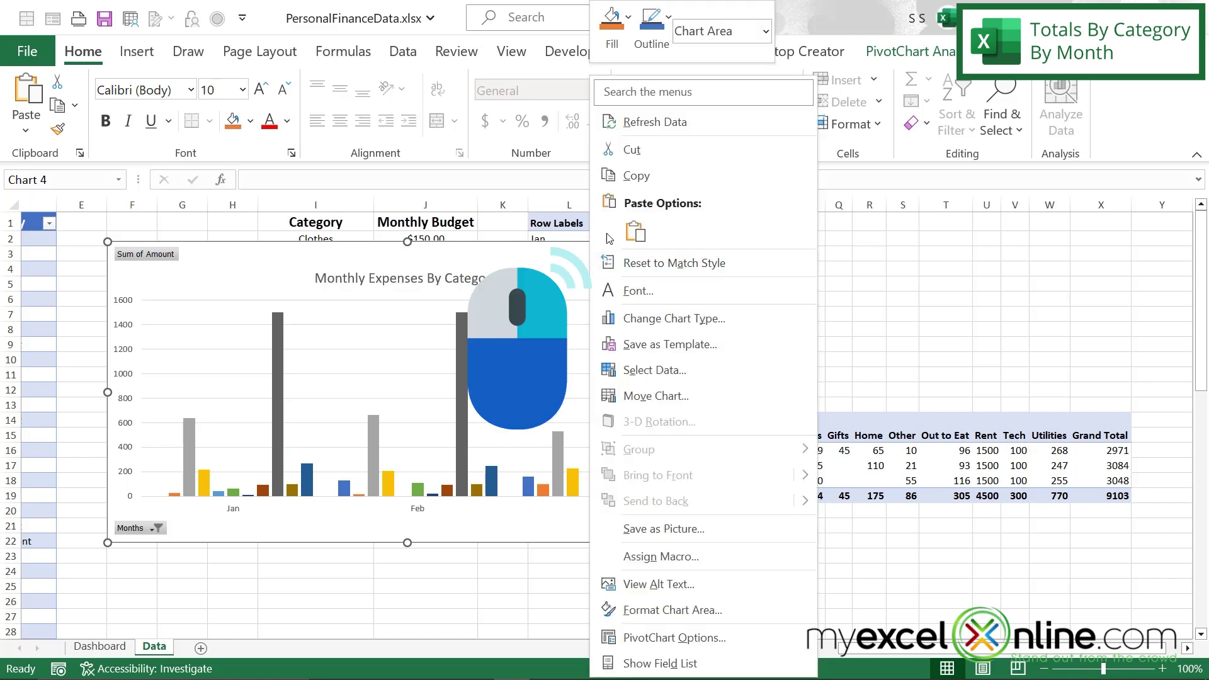
pyautogui.click(631, 150)
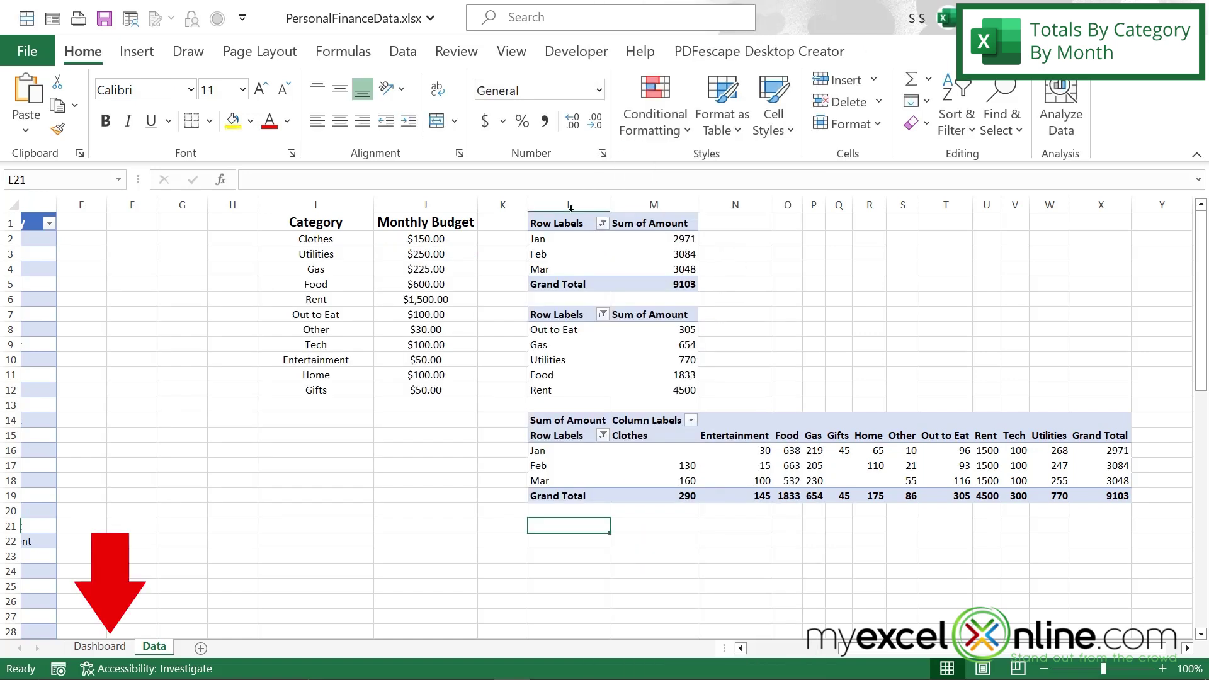
pyautogui.click(110, 647)
pyautogui.click(577, 424)
pyautogui.rightClick(577, 424)
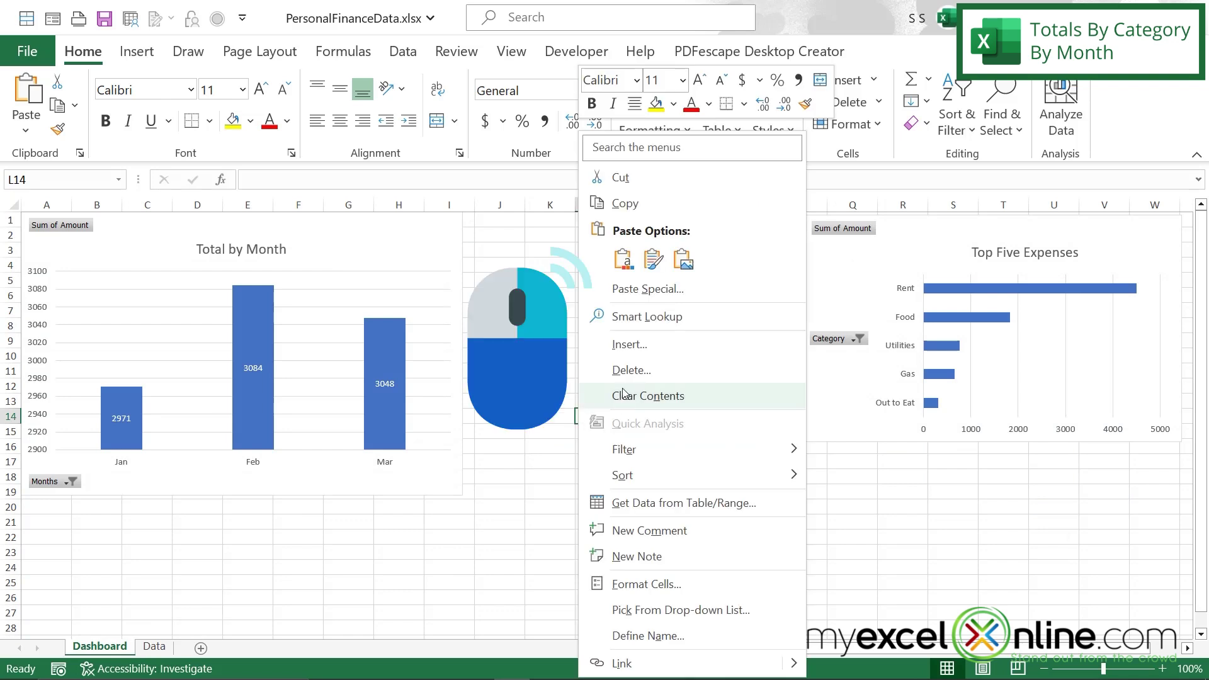
pyautogui.click(610, 260)
# Arrange the dashboard with Top Five Expenses directly below Total by Month, and Monthly Expenses By Category over columns L to W from row 15
pyautogui.moveTo(983, 233); pyautogui.dragTo(194, 513)
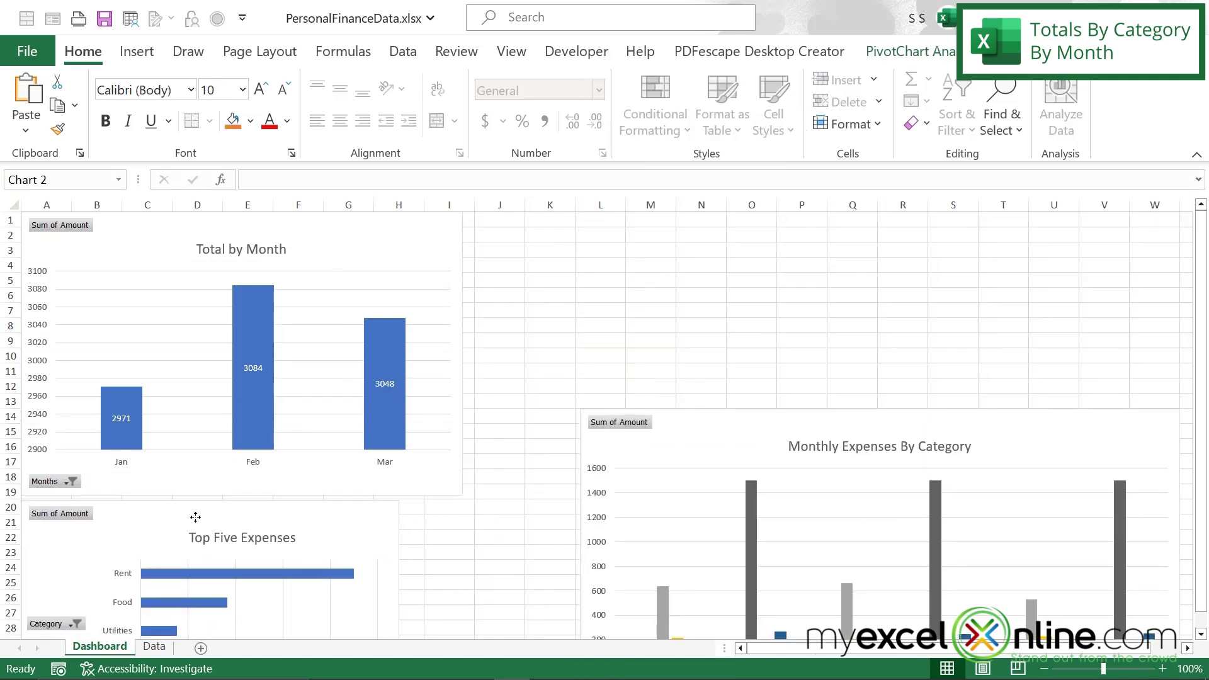
pyautogui.moveTo(718, 440); pyautogui.dragTo(720, 360)
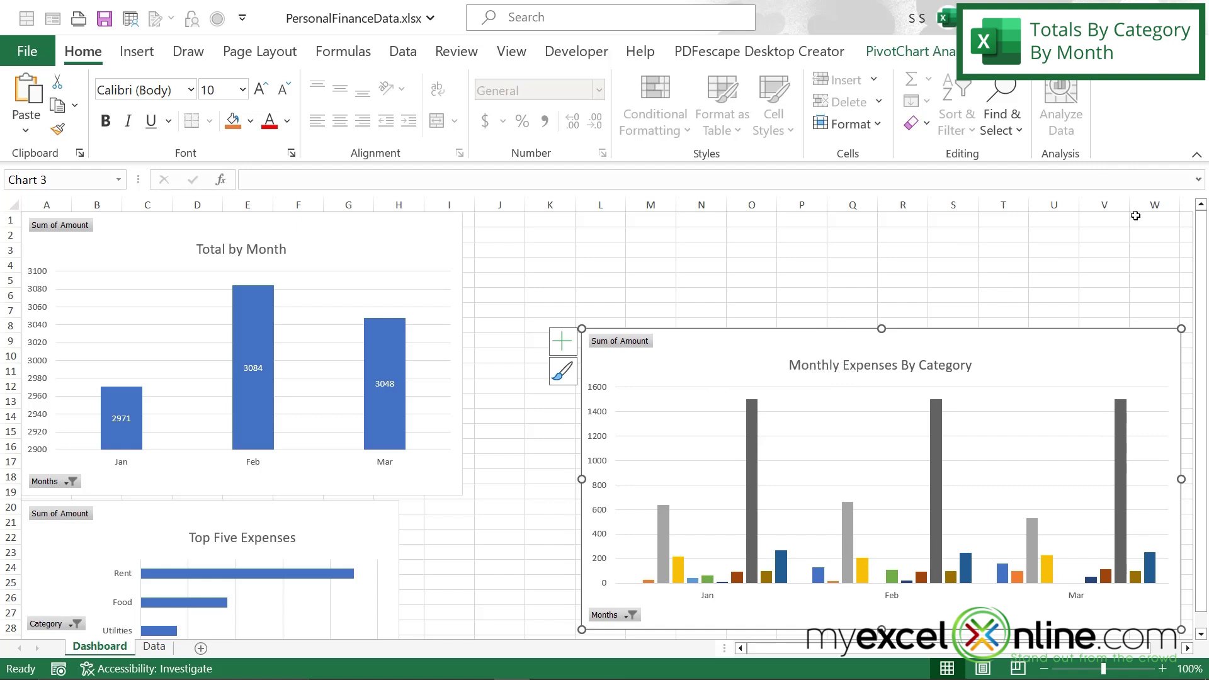
pyautogui.click(1196, 154)
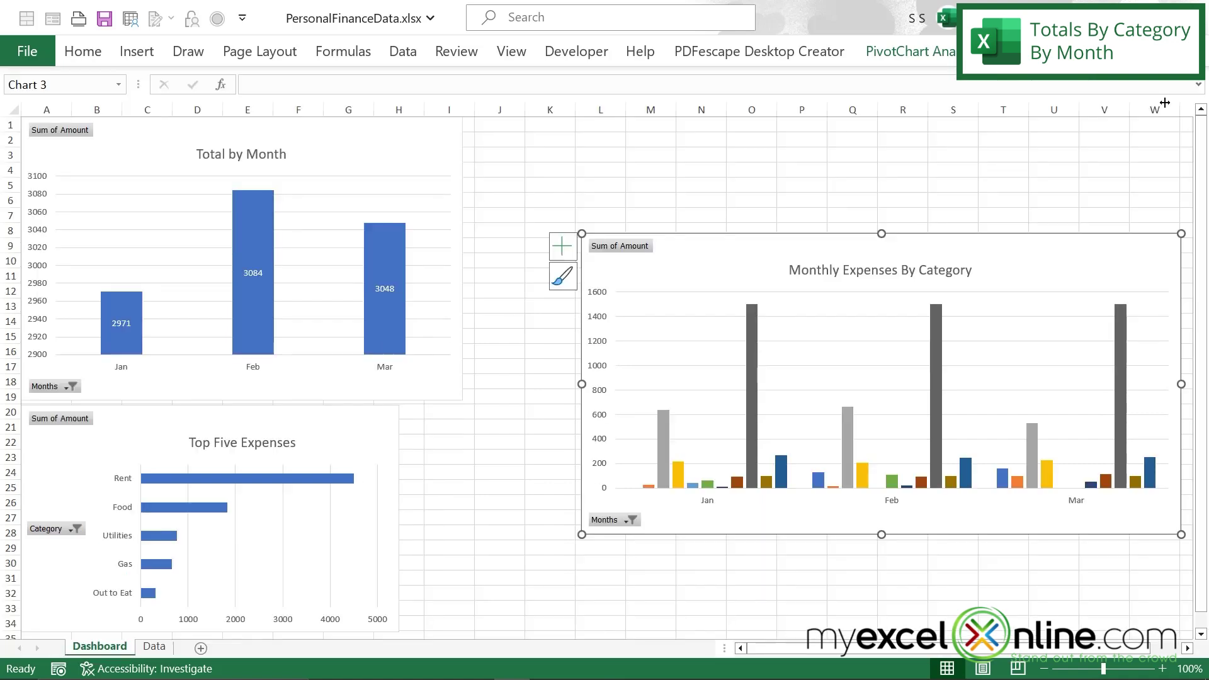
pyautogui.moveTo(735, 237); pyautogui.dragTo(742, 330)
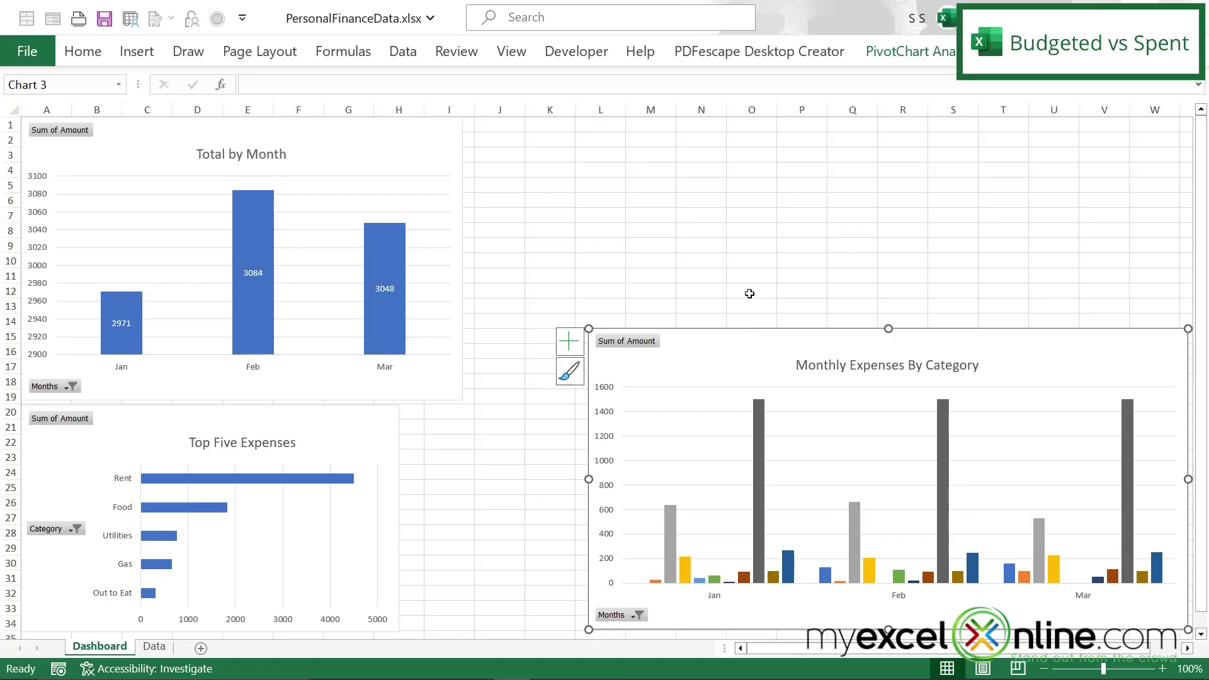
# On the Data sheet, move the Category and Monthly Budget table from I1:J12 to L22, below the PivotTables
pyautogui.click(154, 644)
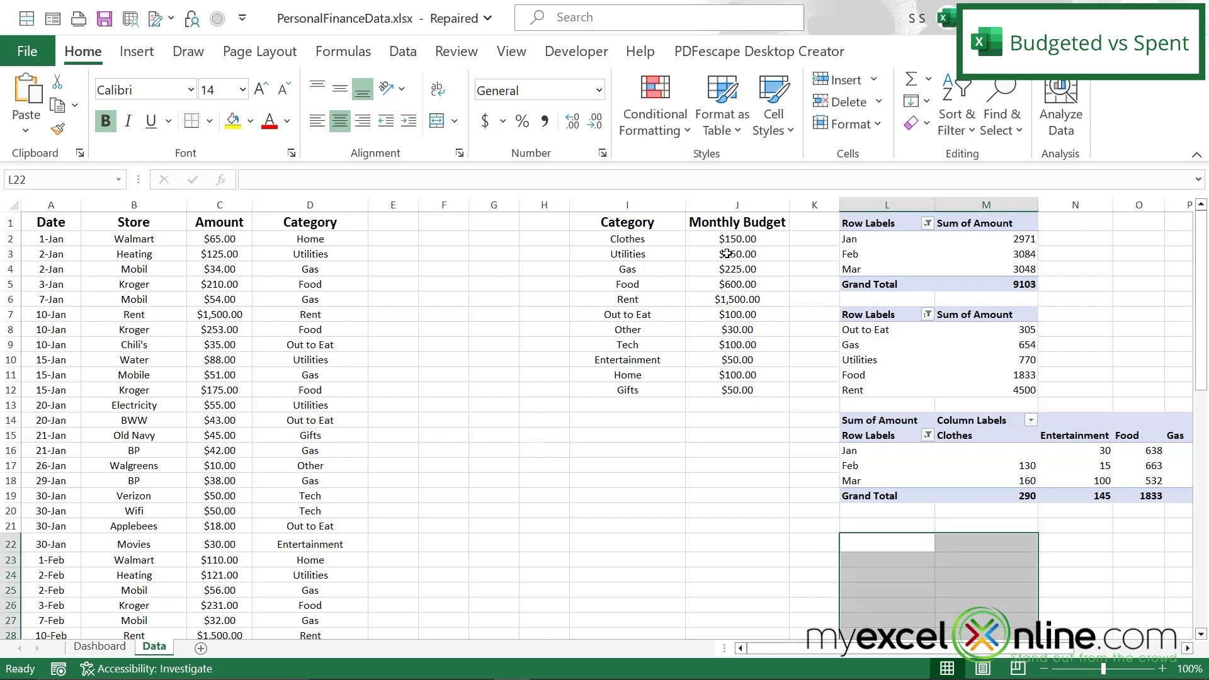
pyautogui.moveTo(642, 220); pyautogui.dragTo(753, 387)
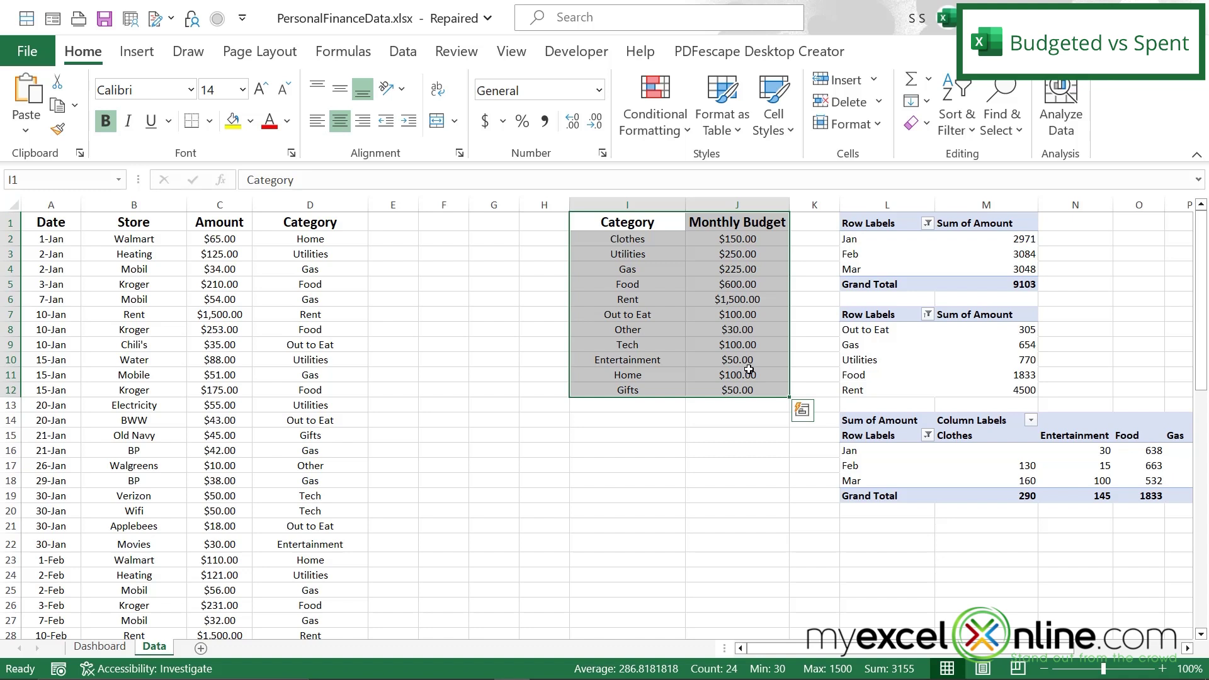
pyautogui.hotkey('ctrl', 'c')
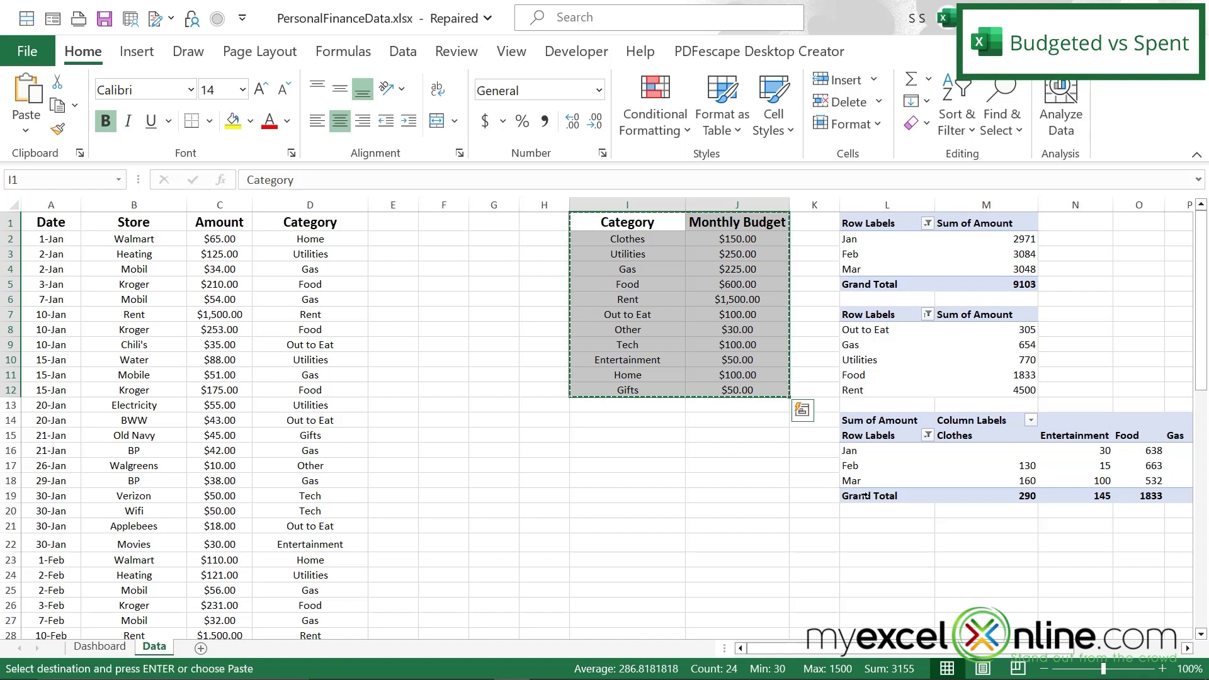
pyautogui.click(866, 544)
pyautogui.press('Return')
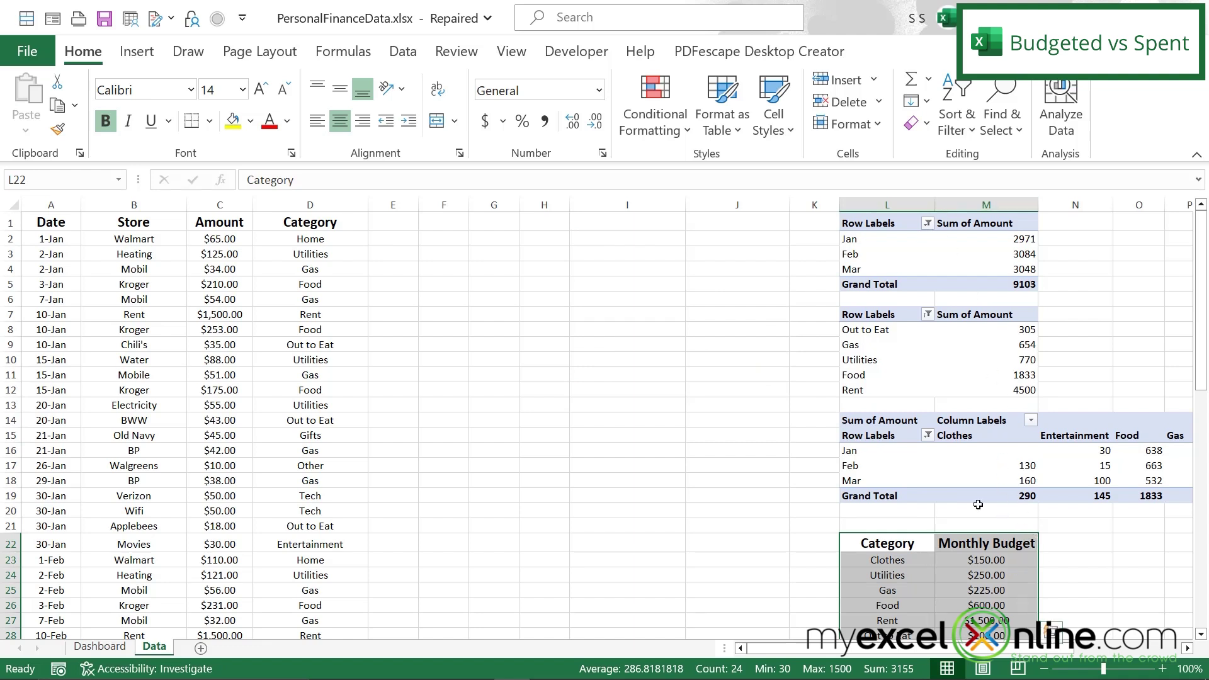
# Delete the empty columns F through J between the expense data and the PivotTables
pyautogui.moveTo(444, 205)
pyautogui.mouseDown()
pyautogui.moveTo(675, 229)
pyautogui.moveTo(742, 217)
pyautogui.mouseUp()
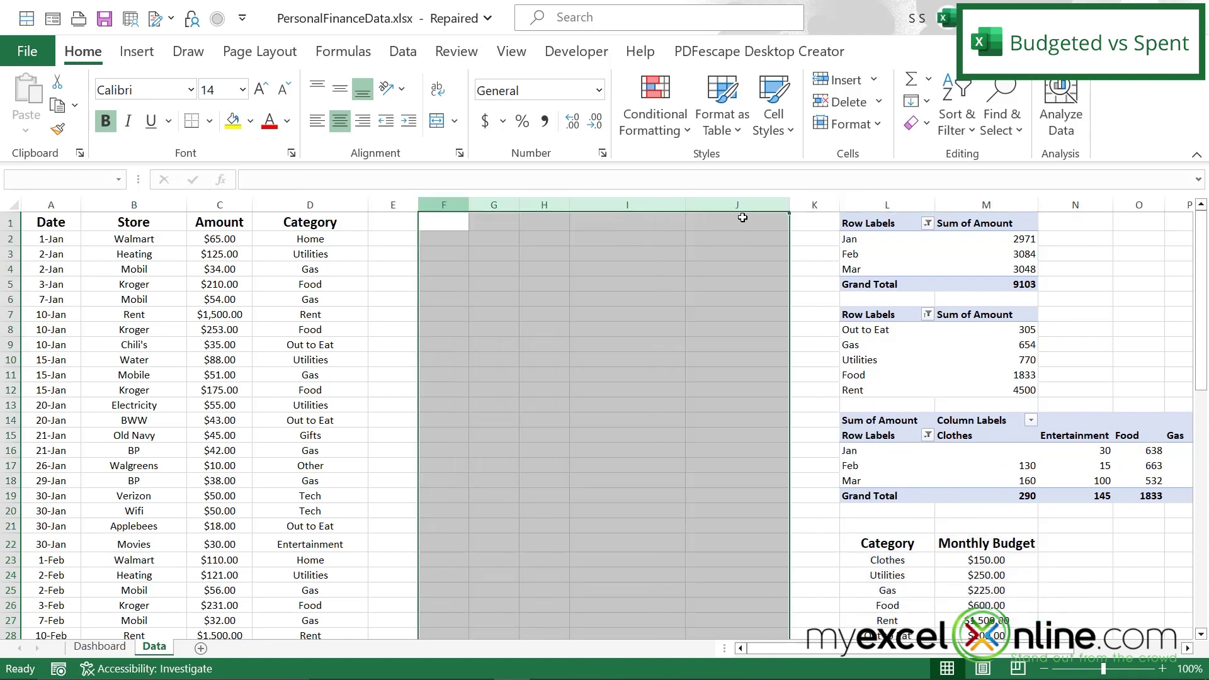
pyautogui.rightClick(728, 209)
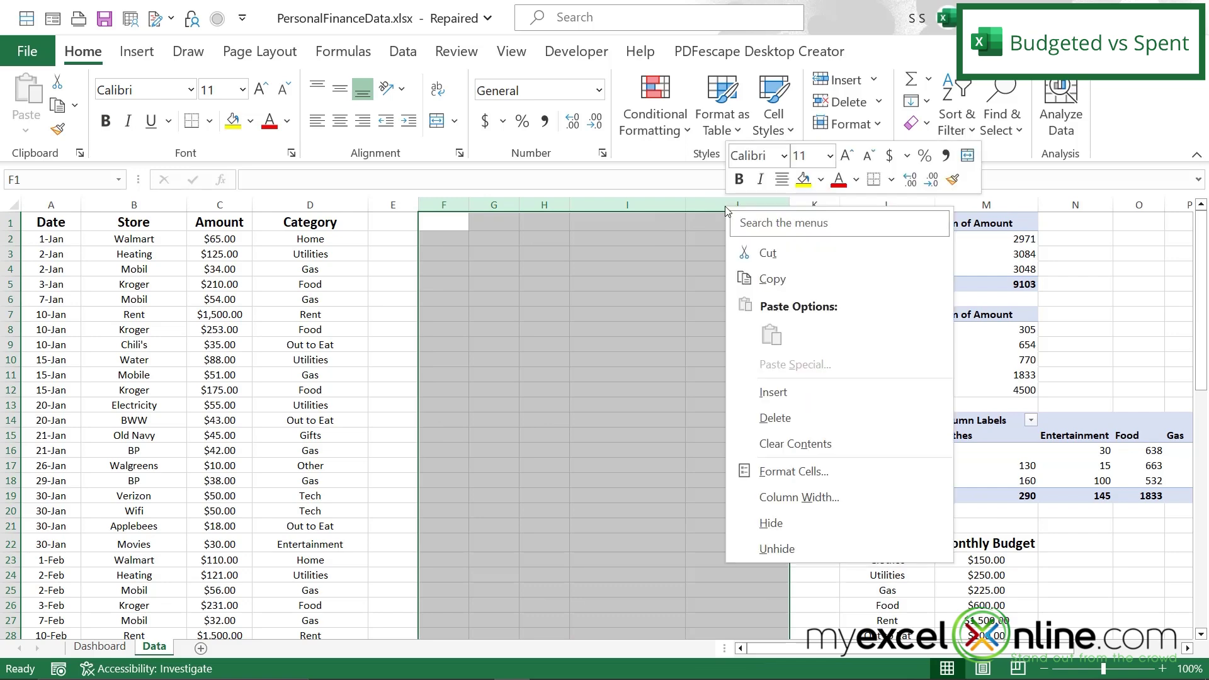
pyautogui.click(775, 418)
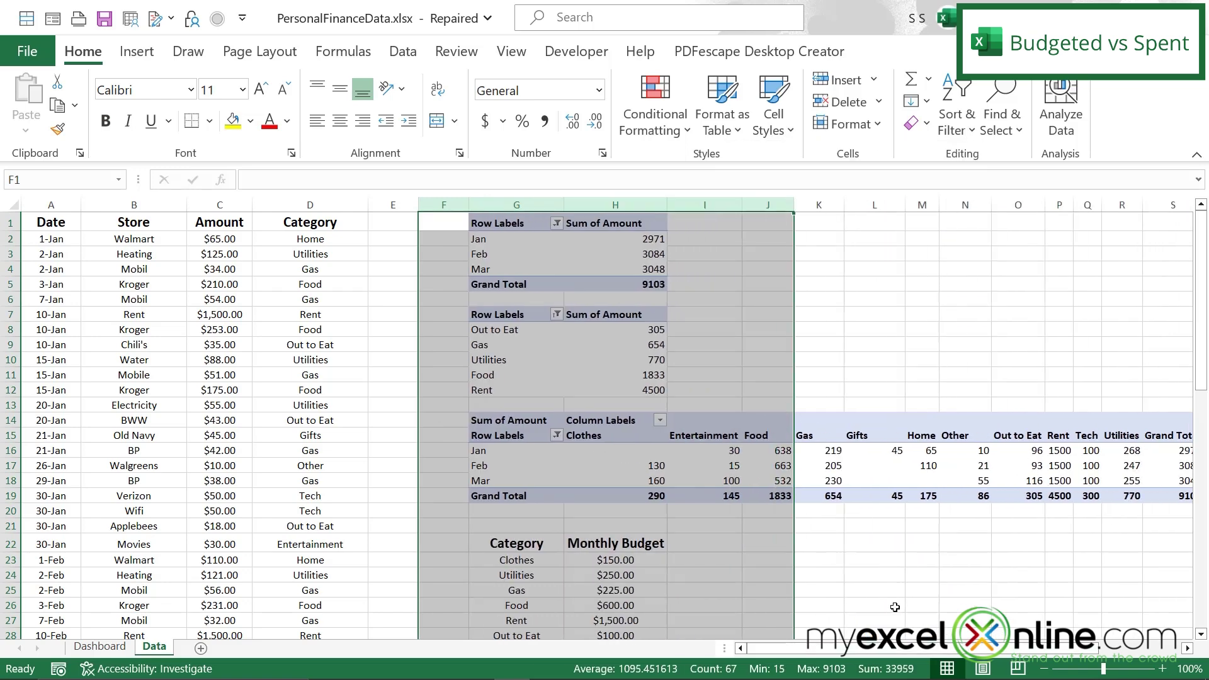
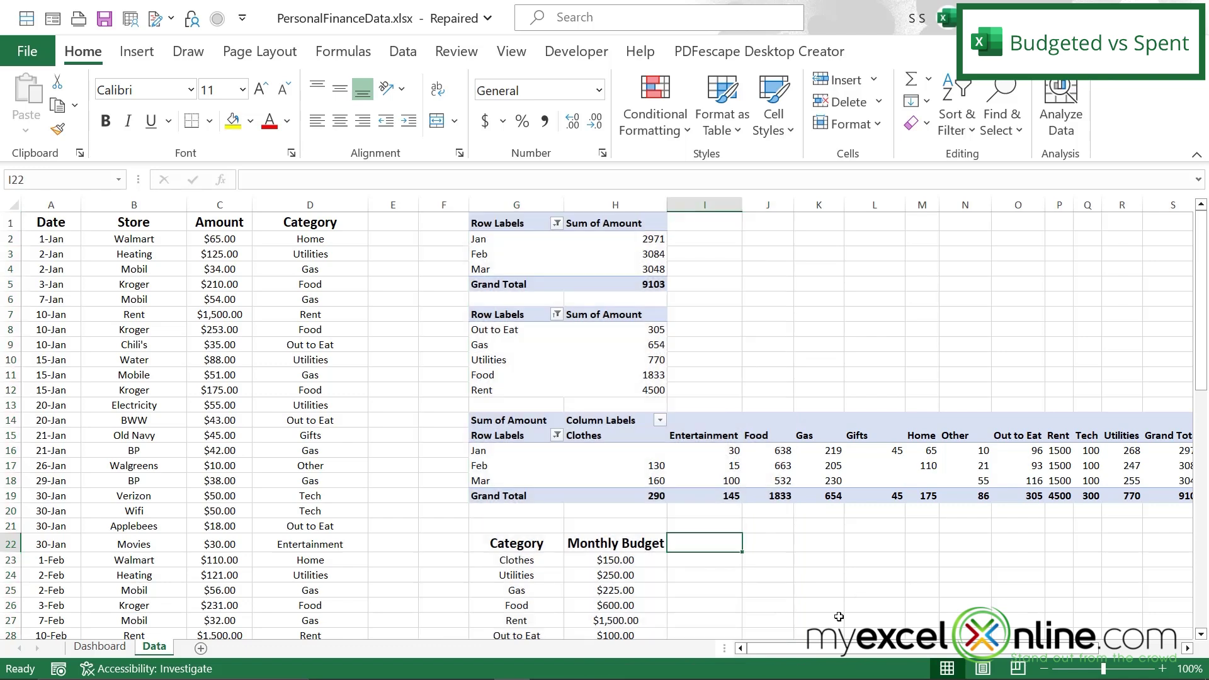
# Enter the headers January Balance, February Balance and March Balance in I22:K22, beside Monthly Budget
pyautogui.write('Januar')
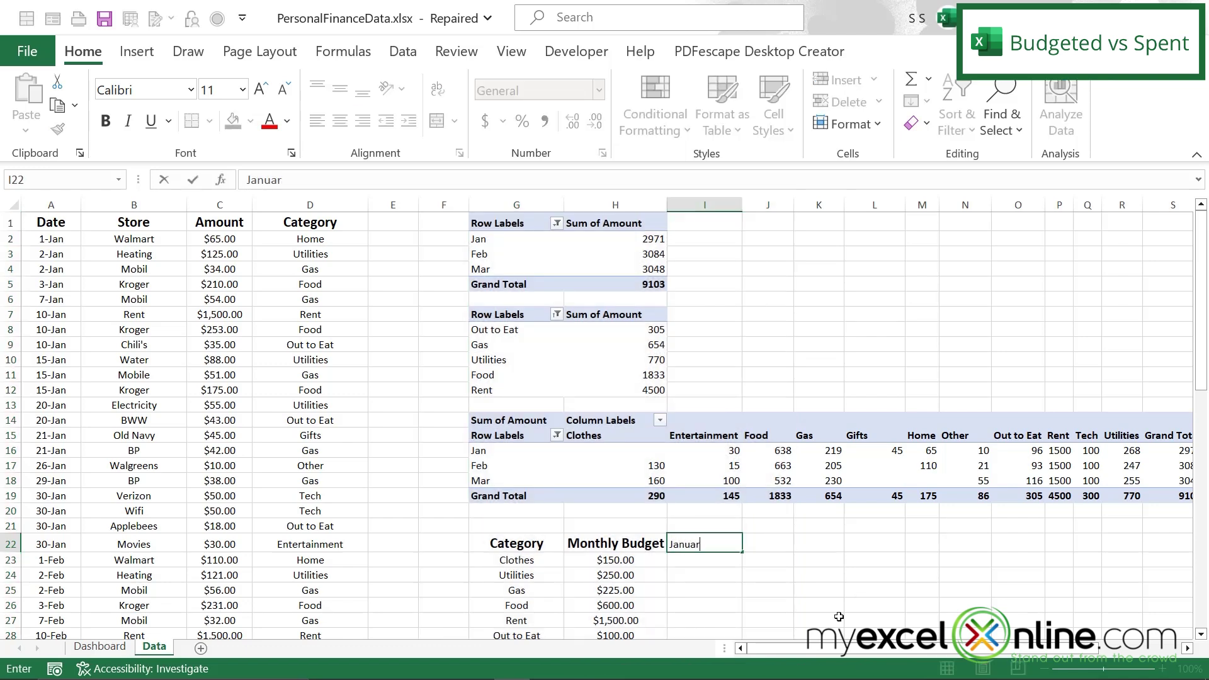
pyautogui.write('y Balance')
pyautogui.press('Tab')
pyautogui.write('Fe')
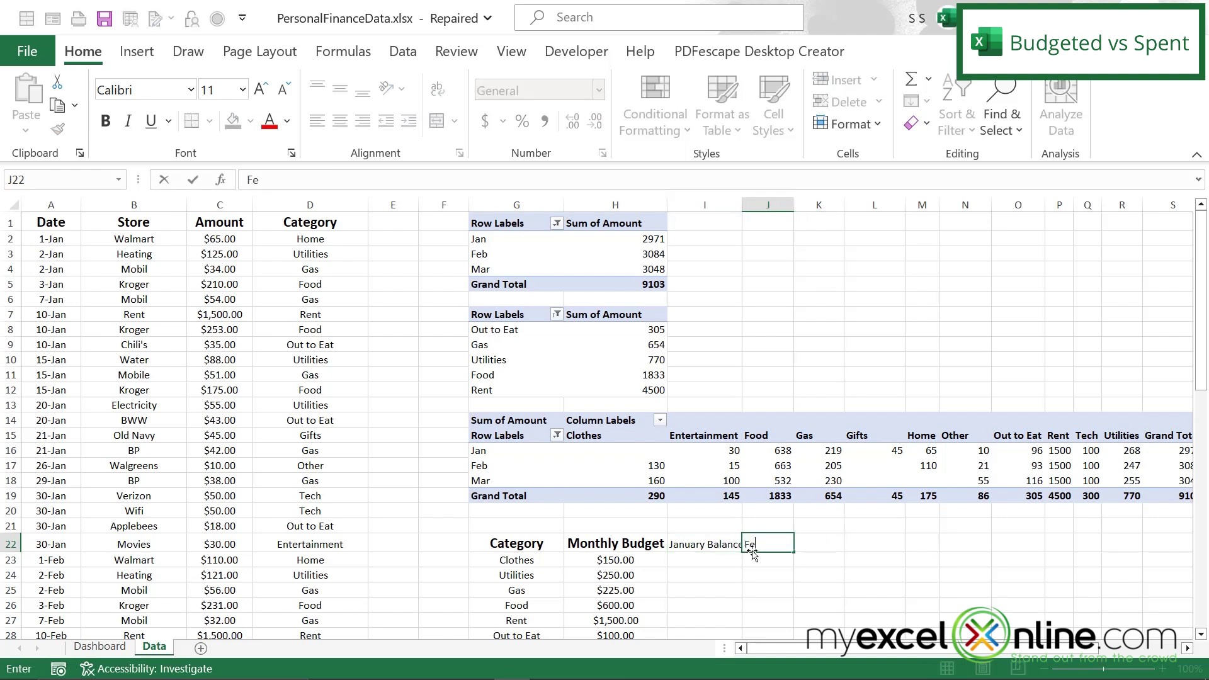
pyautogui.write('bruary Balance')
pyautogui.press('Tab')
pyautogui.write('Mar')
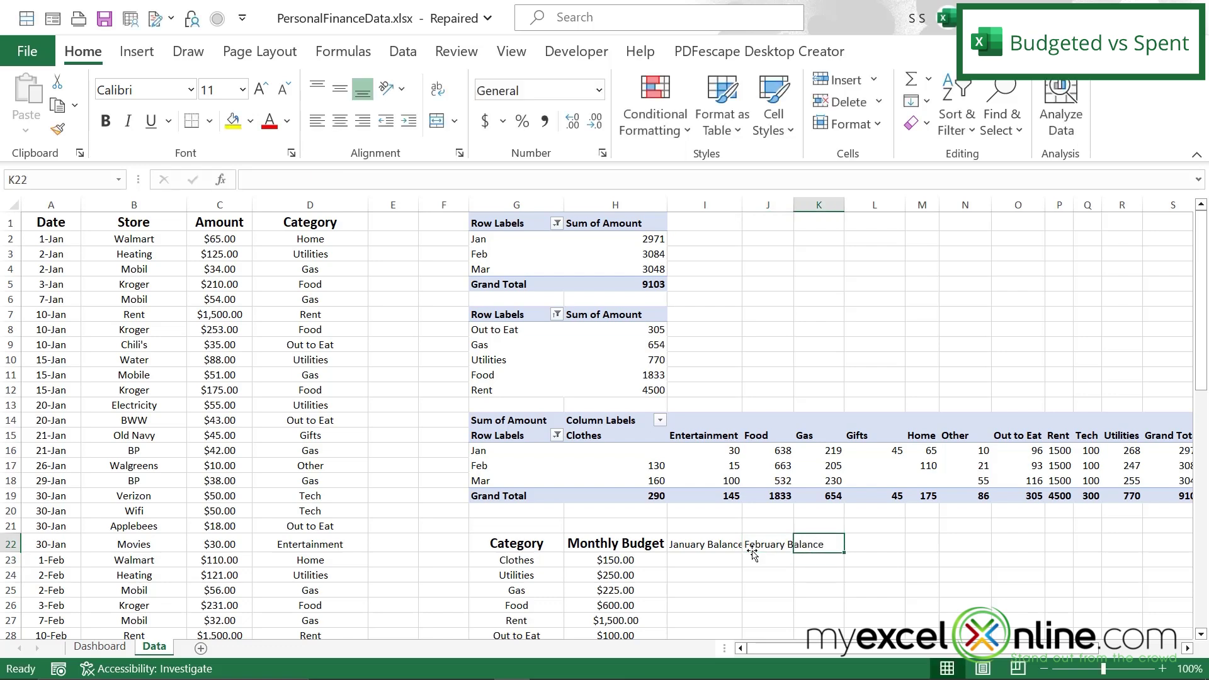
pyautogui.write('ch Balance')
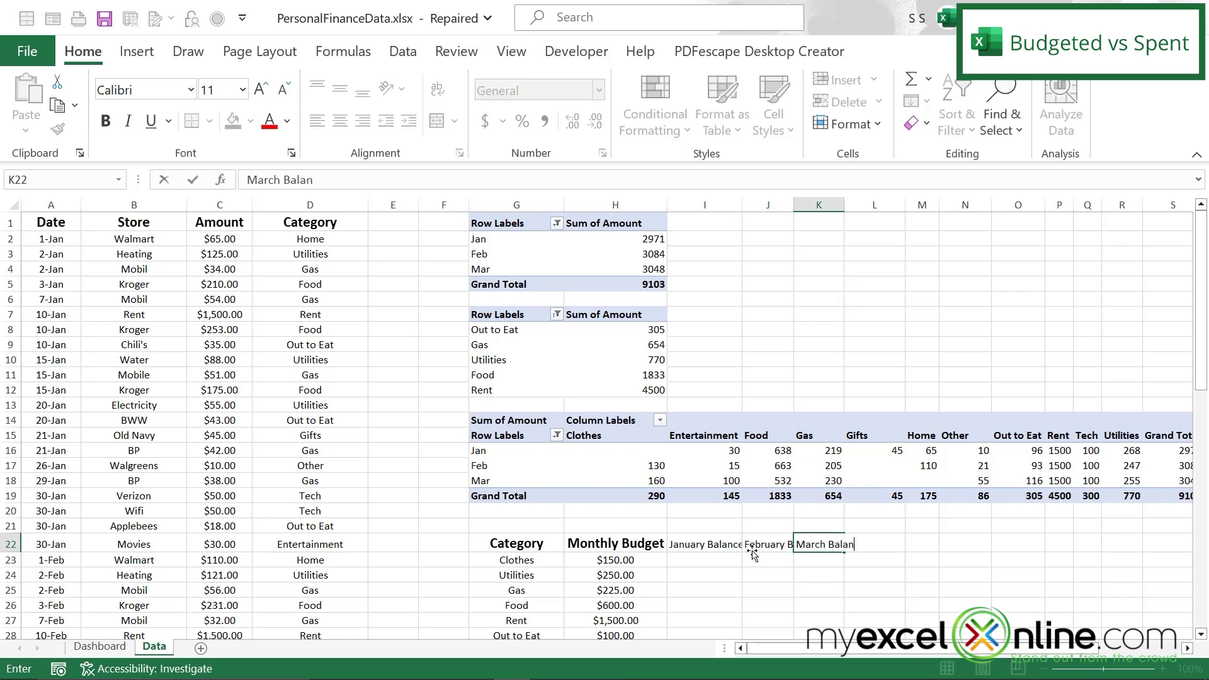
pyautogui.press('Return')
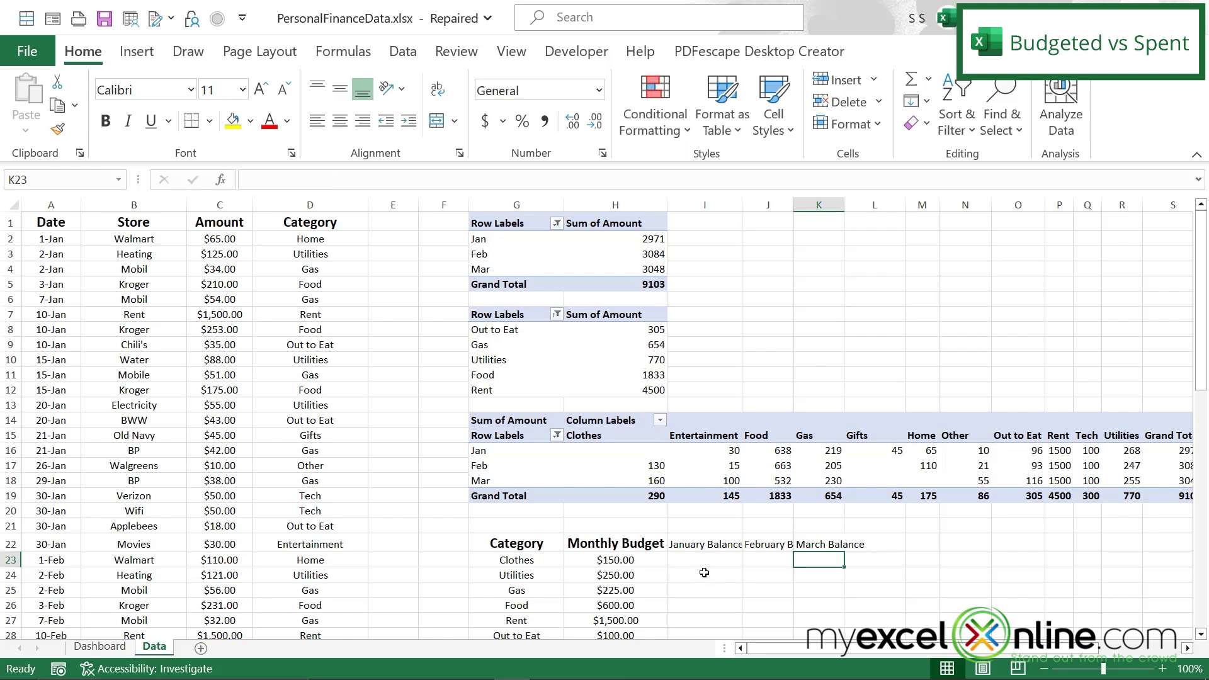
# Examine the Date, Category and Amount columns and the Clothes label in G23 as inputs for the January balance in I23
pyautogui.click(694, 556)
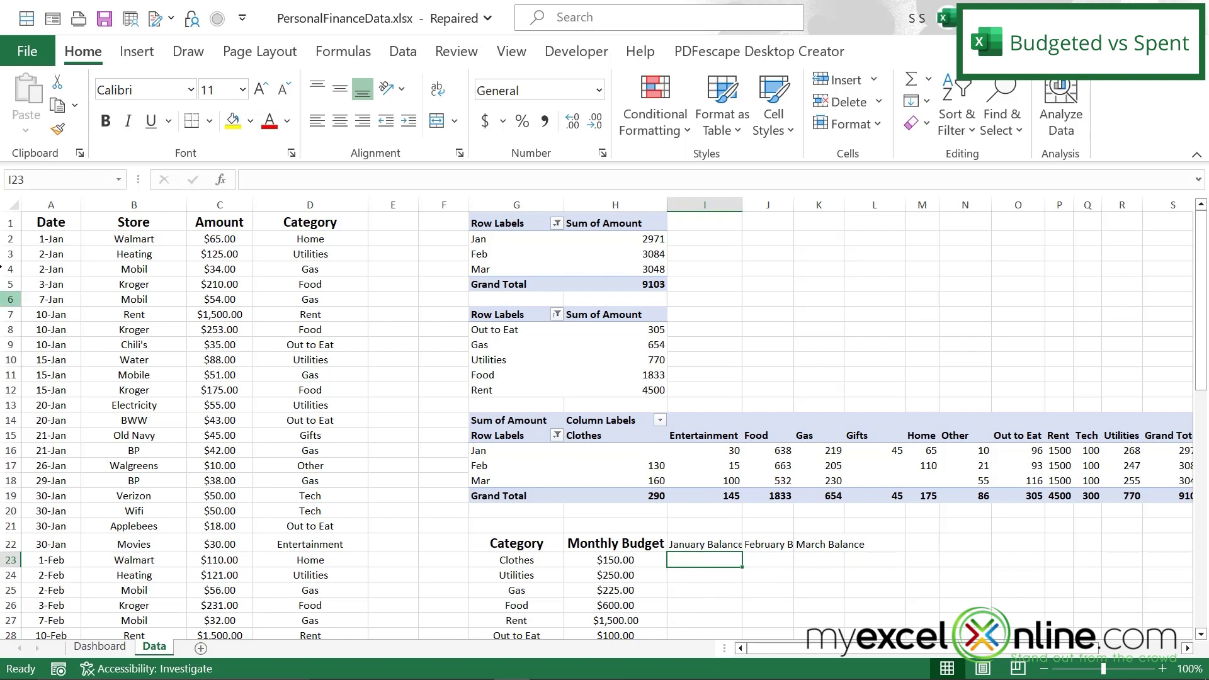
pyautogui.click(37, 203)
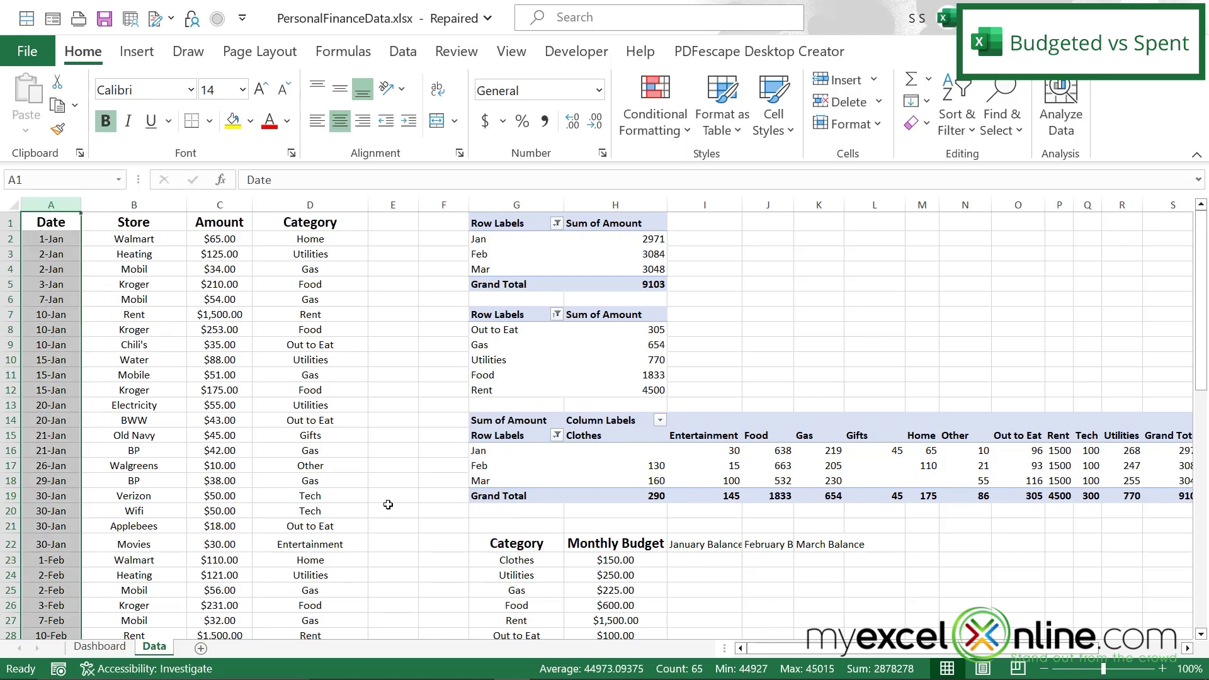
pyautogui.click(523, 562)
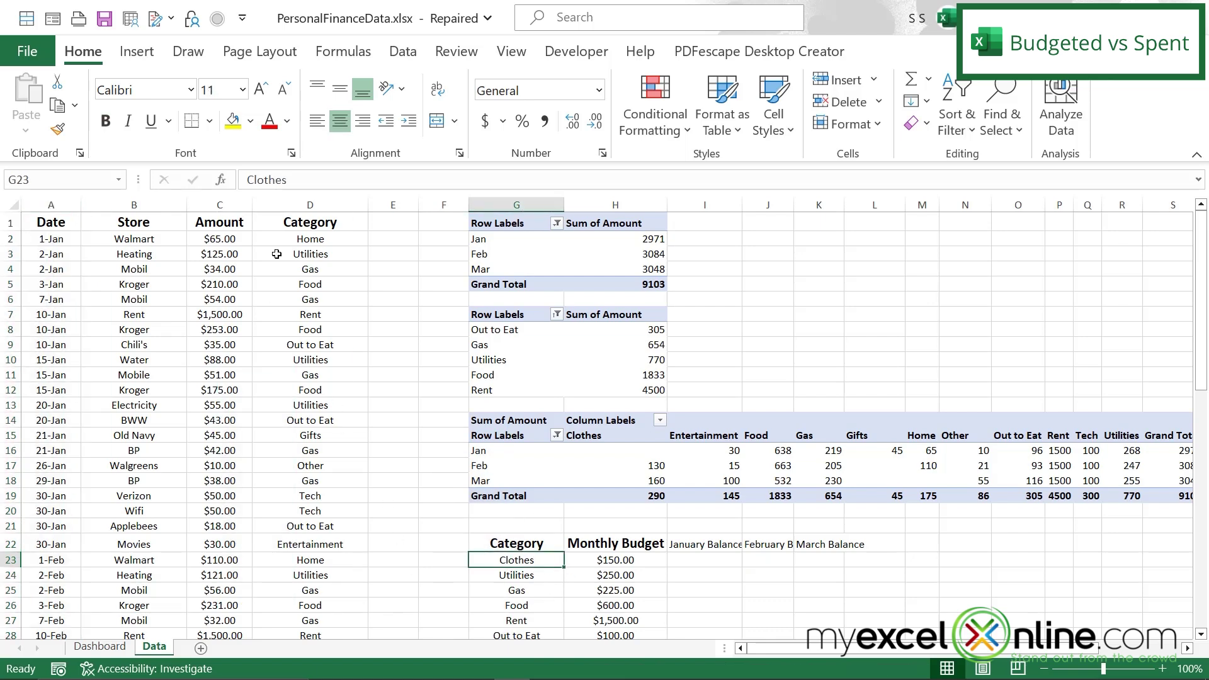
pyautogui.click(303, 206)
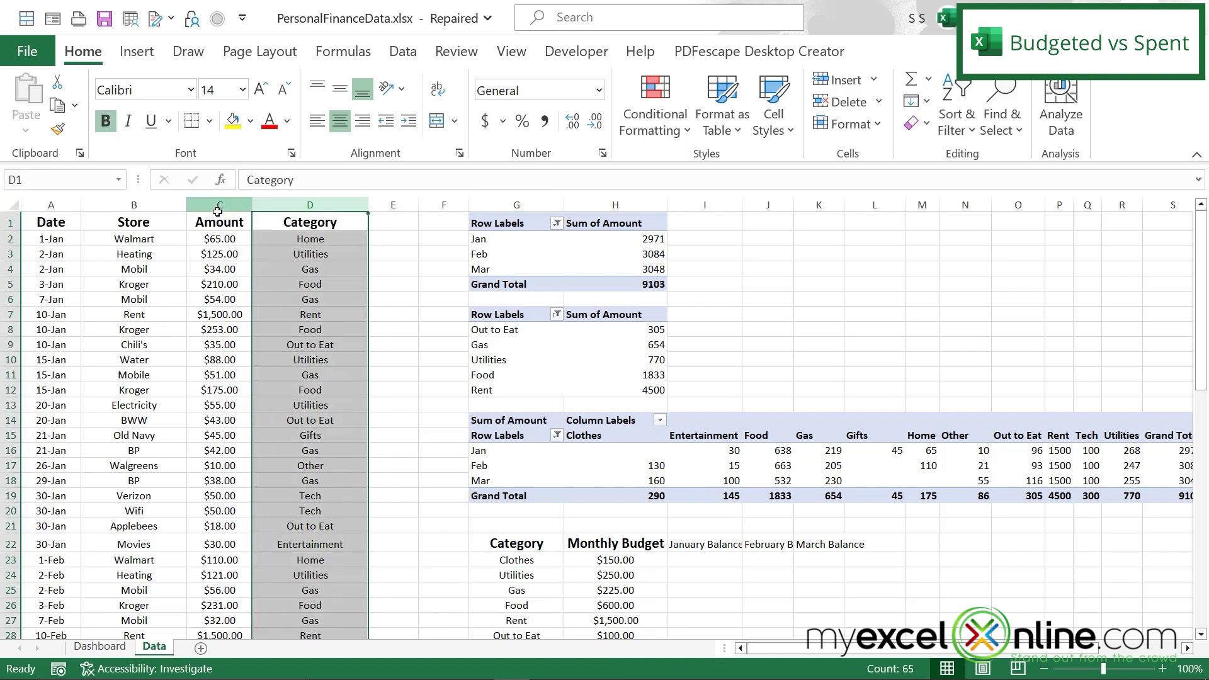
pyautogui.click(218, 205)
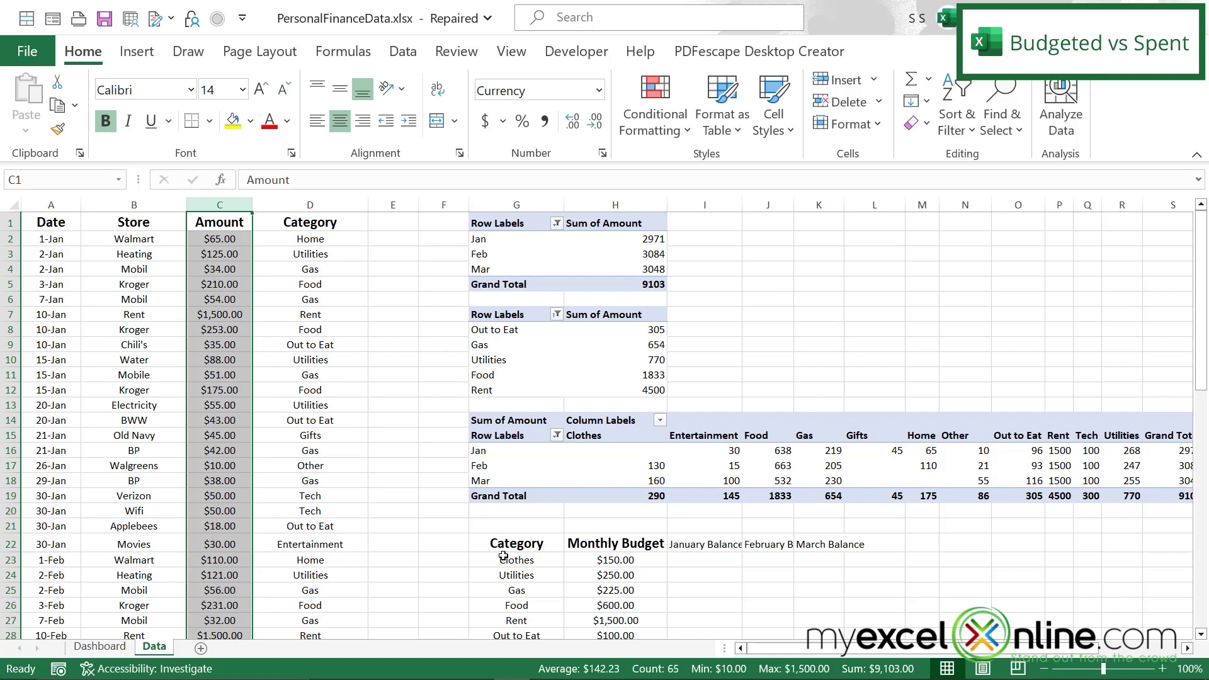
pyautogui.click(708, 558)
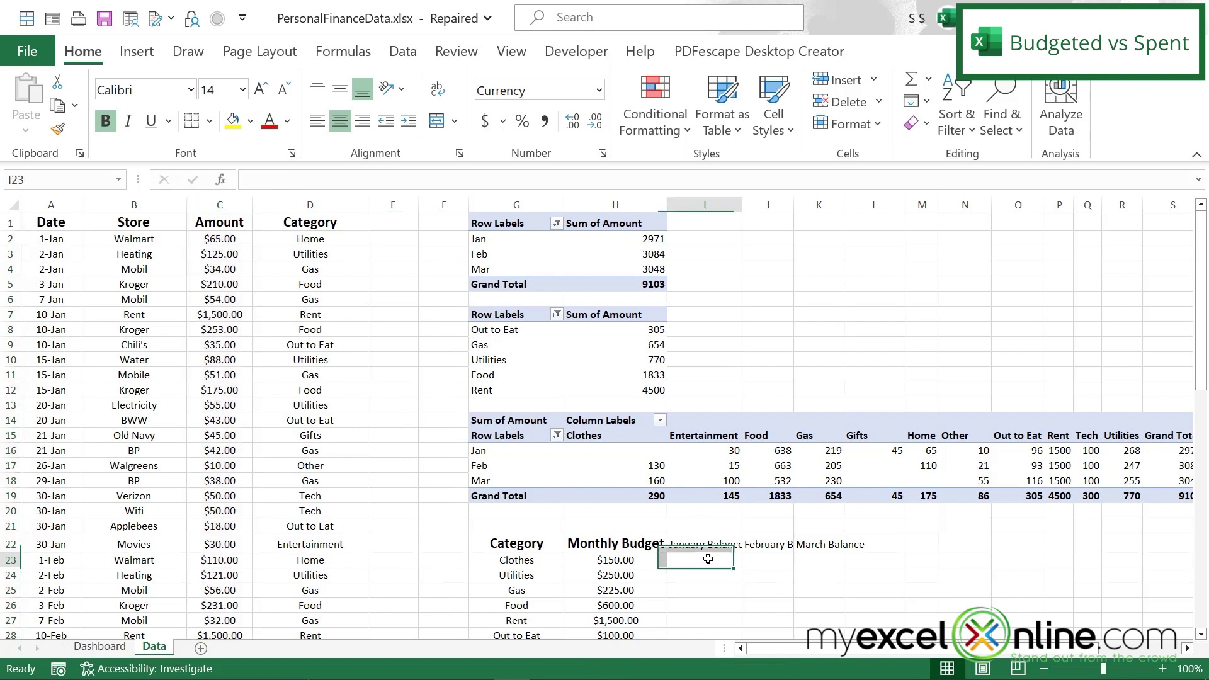
# Insert a new column between Date and Store in the expense data and give it the header Month
pyautogui.click(778, 561)
pyautogui.click(833, 556)
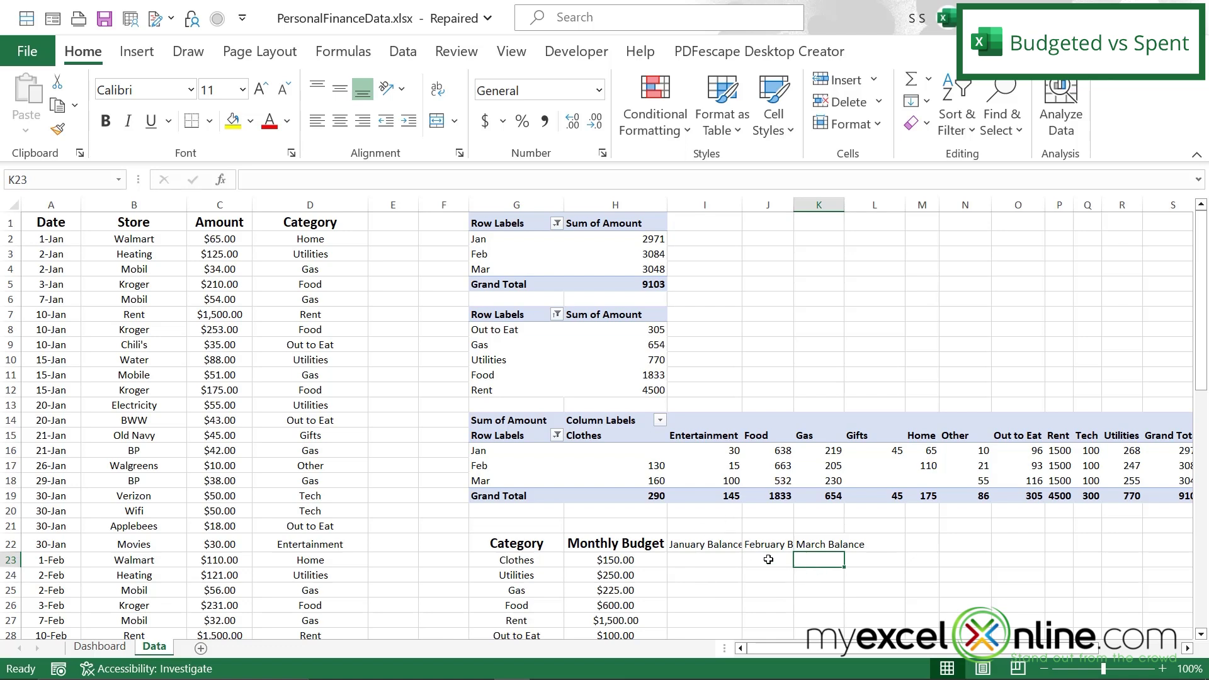
pyautogui.click(119, 204)
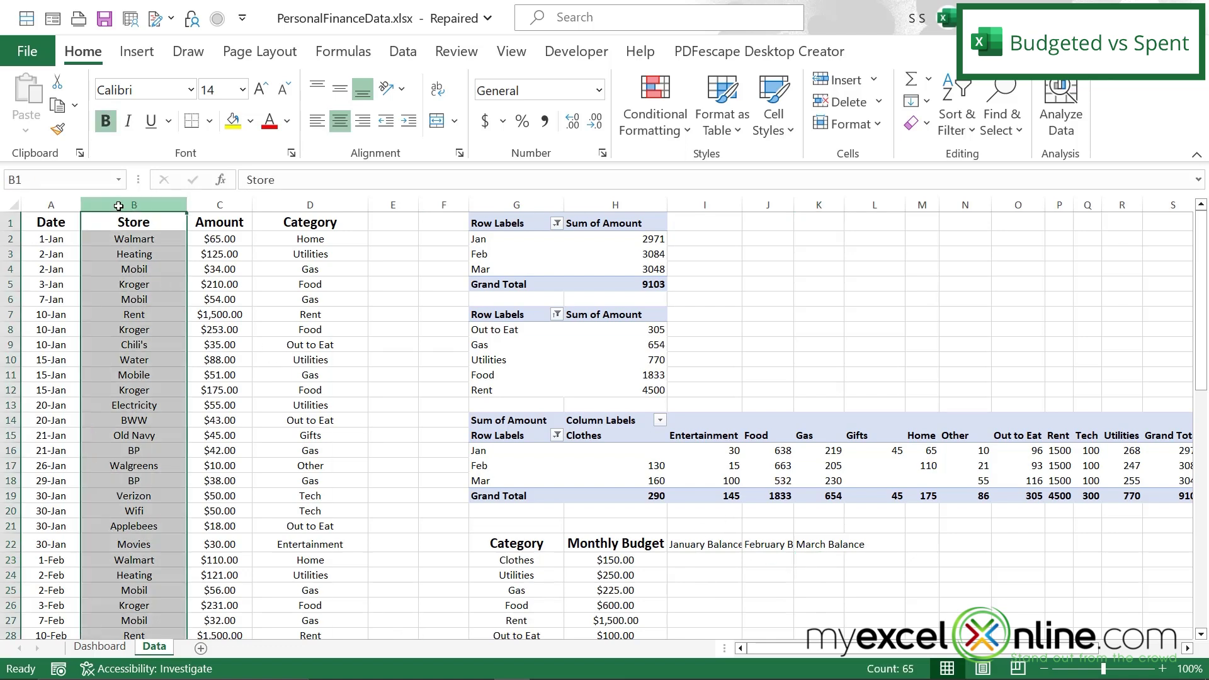
pyautogui.rightClick(118, 205)
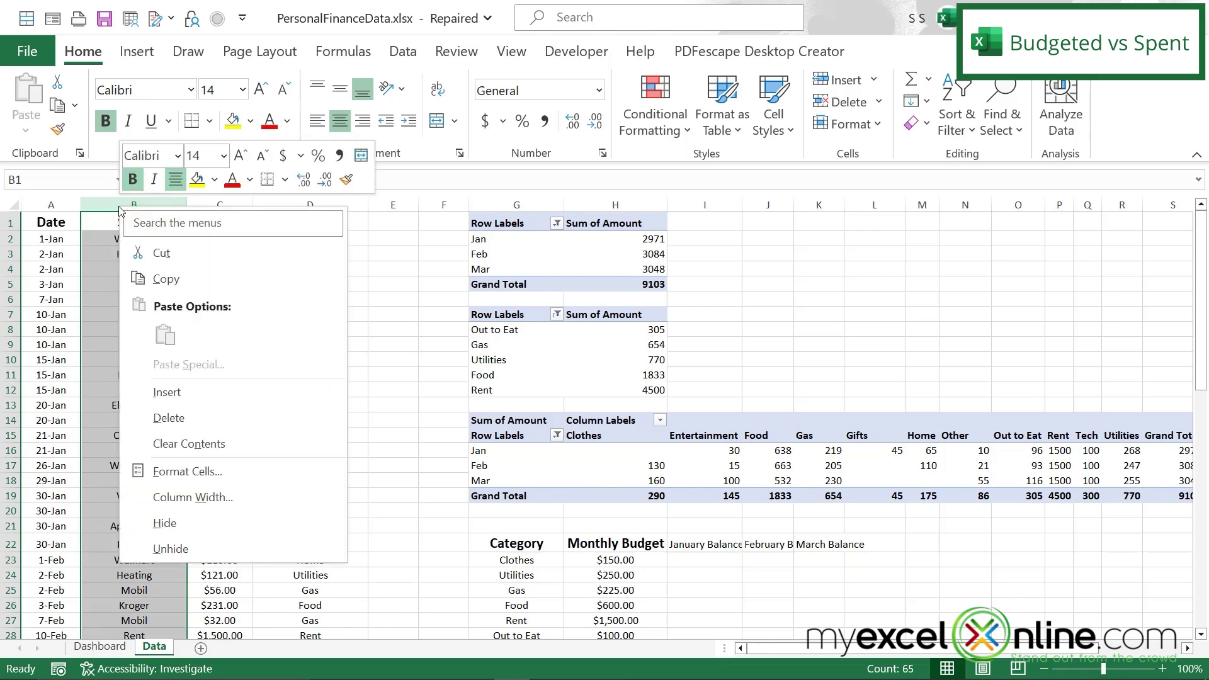
pyautogui.click(189, 393)
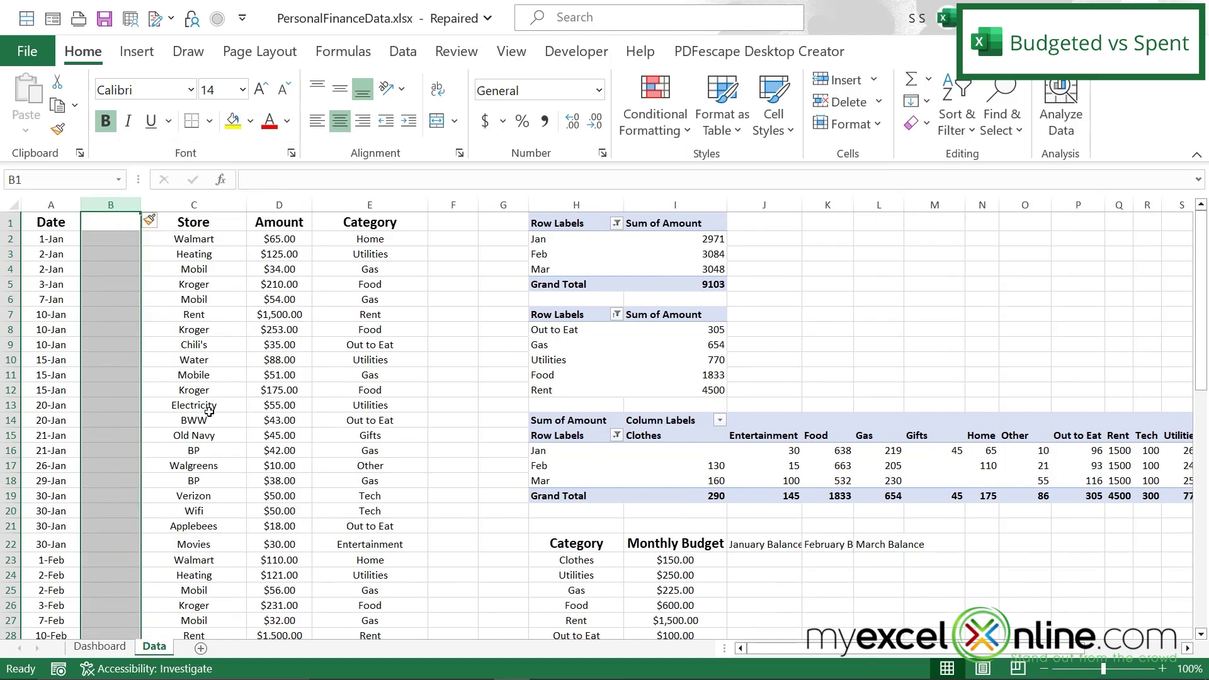
pyautogui.click(93, 225)
pyautogui.write('Month')
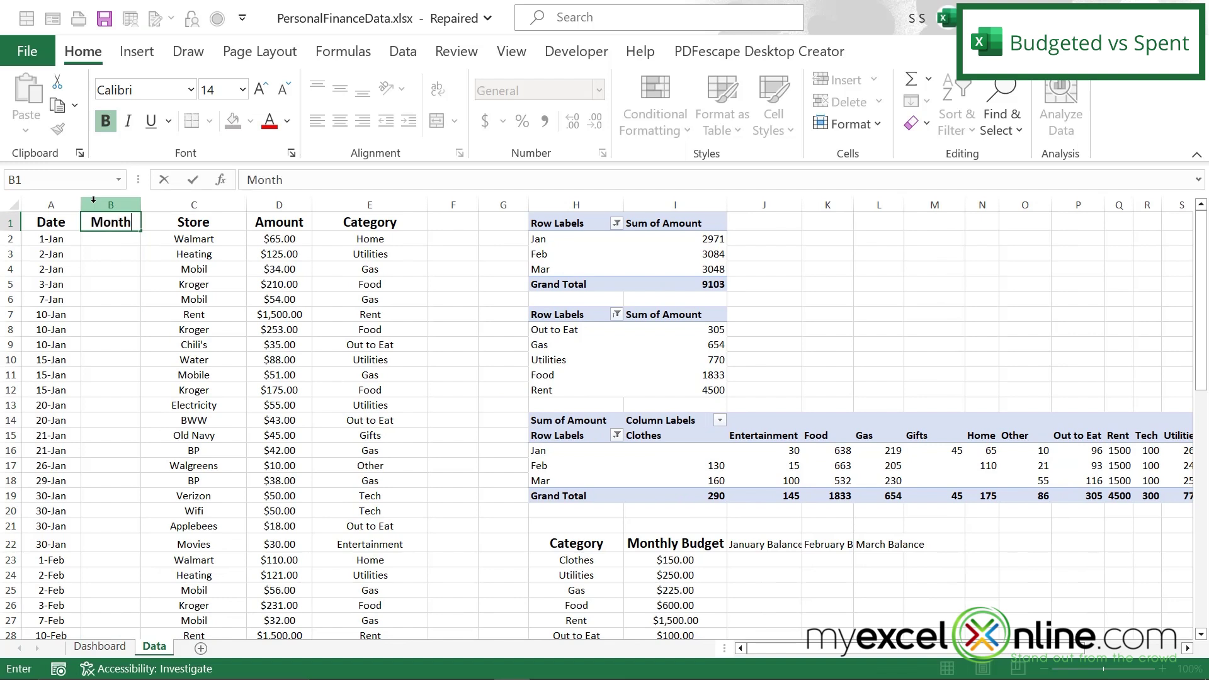
pyautogui.press('Return')
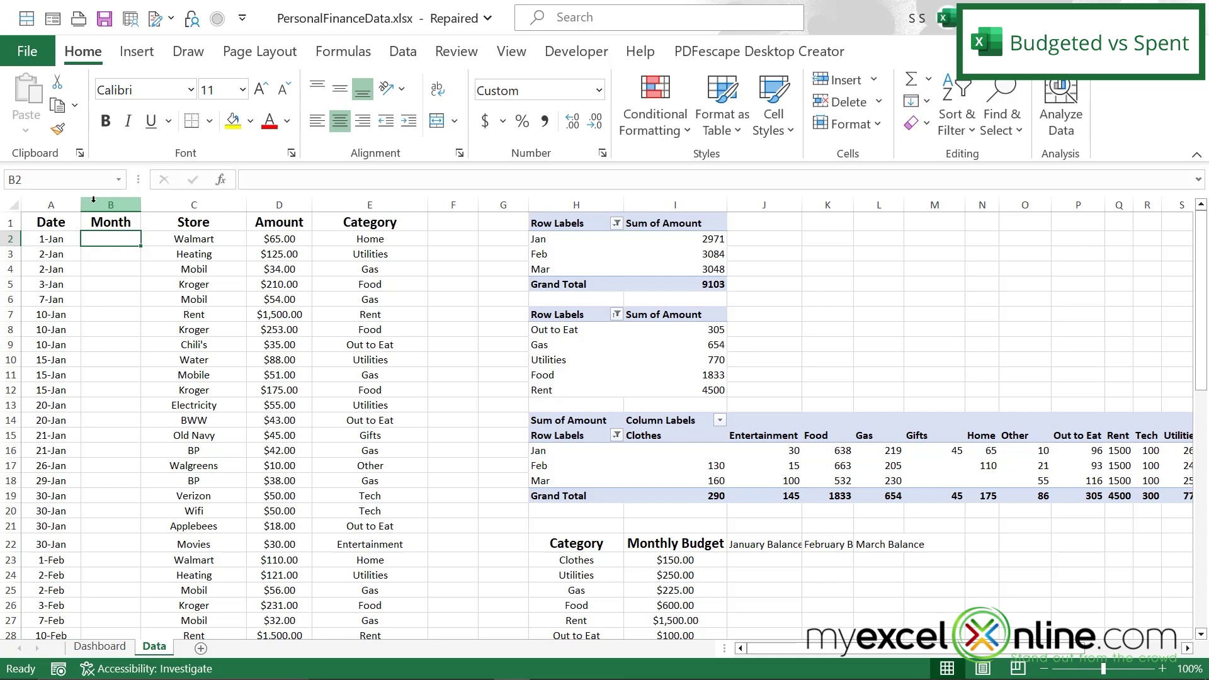
# Enter the formula =MONTH(A2) in B2 to extract the month number from the first date
pyautogui.write('=month(')
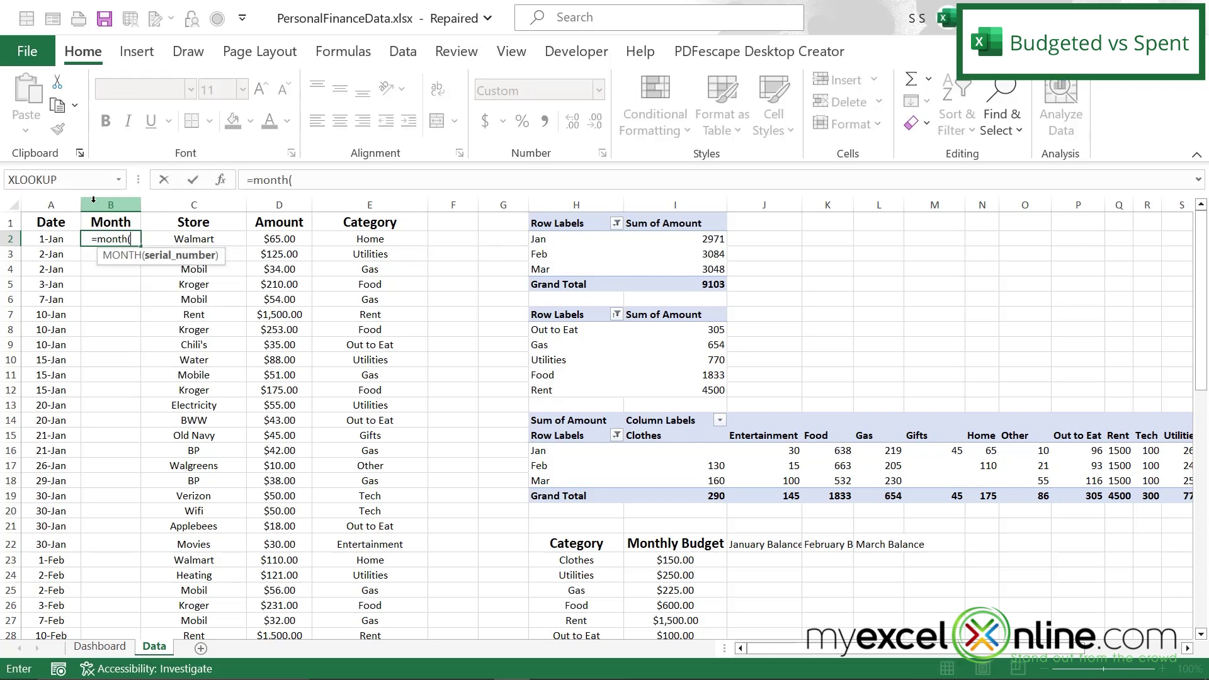
pyautogui.click(50, 240)
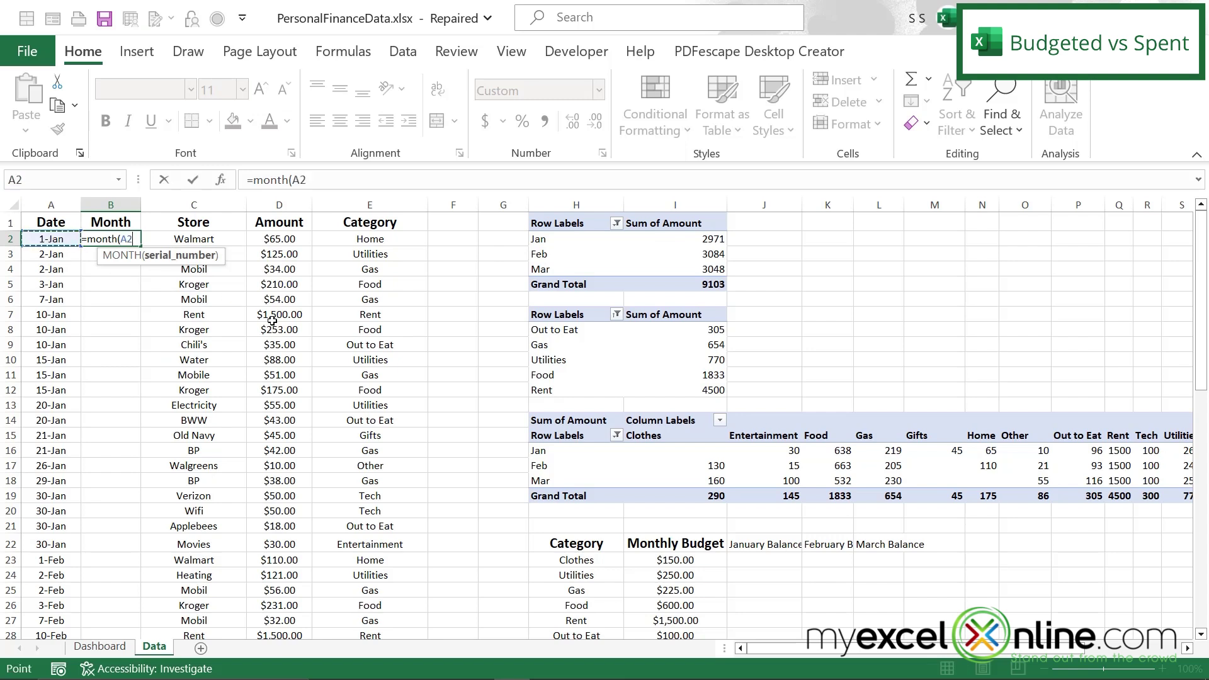
pyautogui.press('Return')
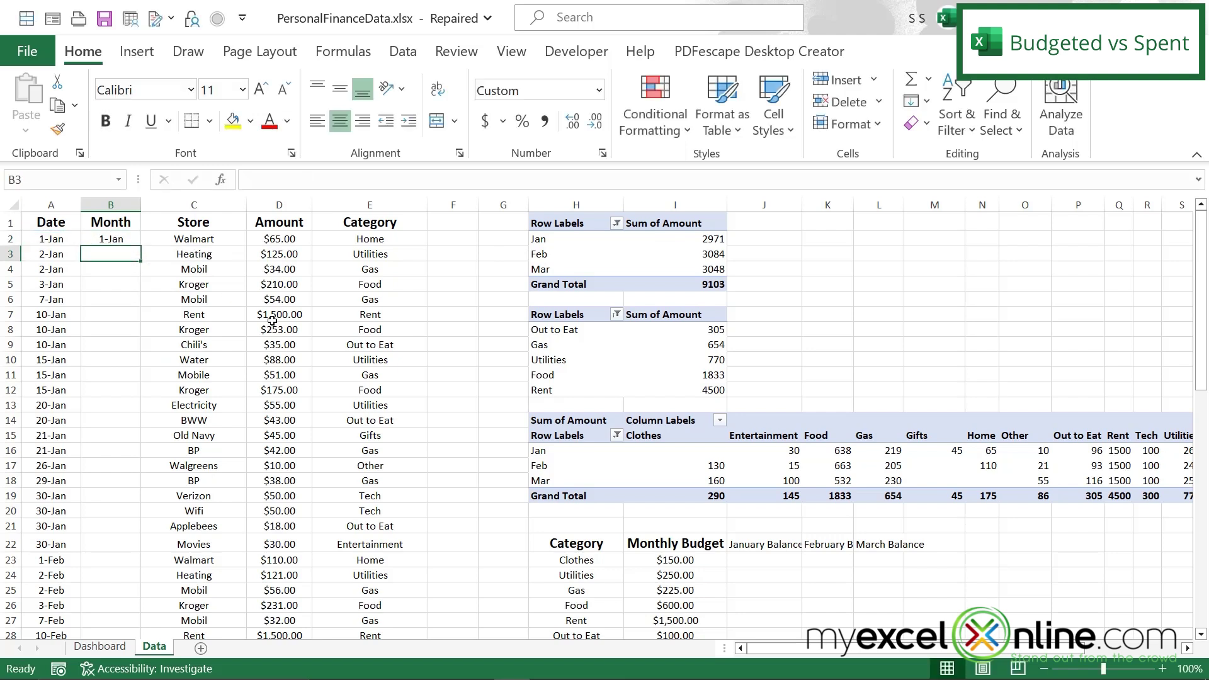
# Format the whole Month column as Number with no decimal places
pyautogui.click(111, 205)
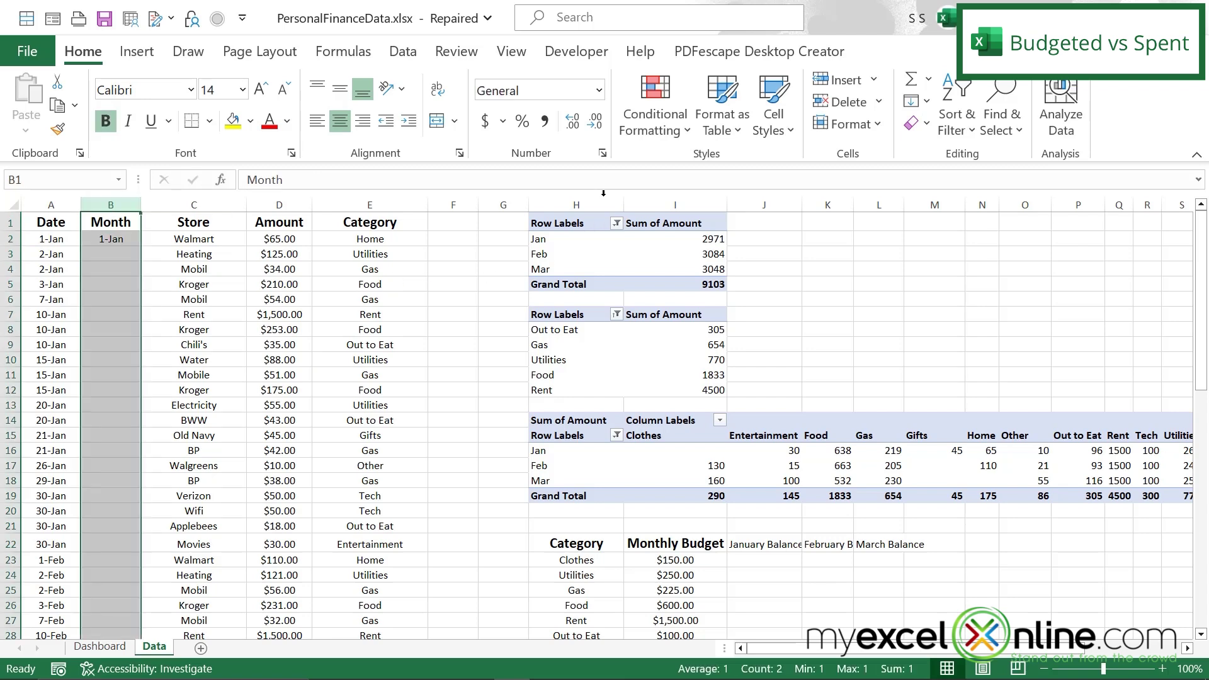
pyautogui.click(599, 91)
pyautogui.click(540, 170)
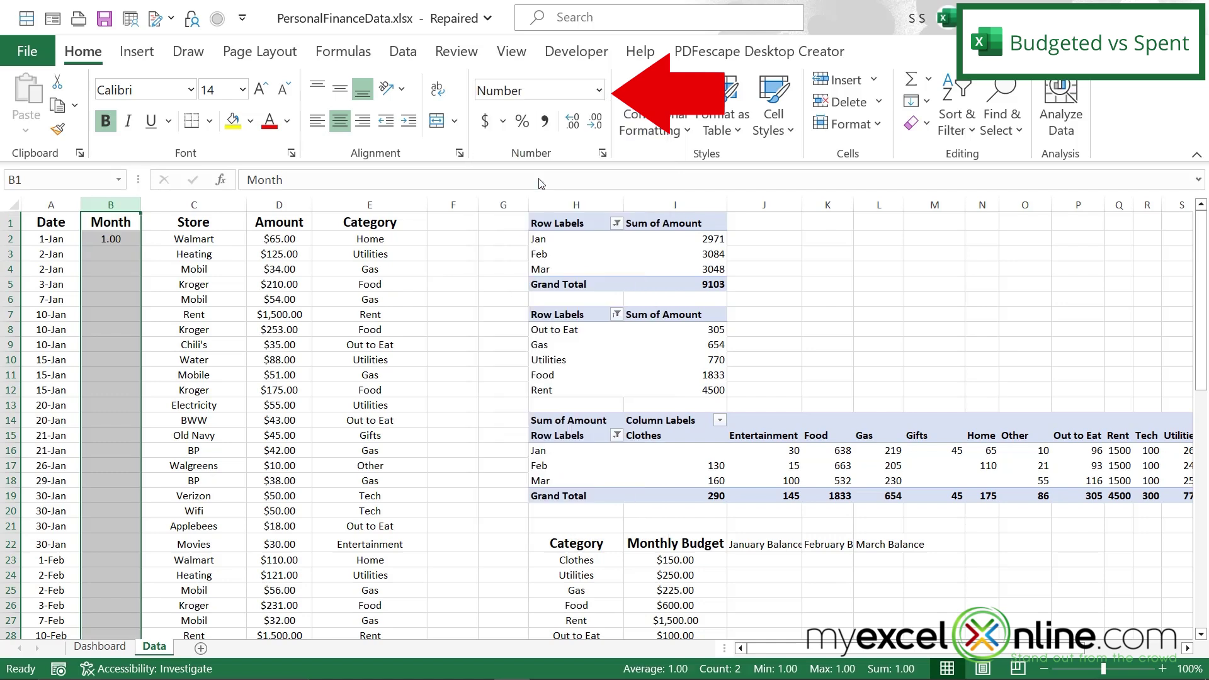
pyautogui.click(596, 122)
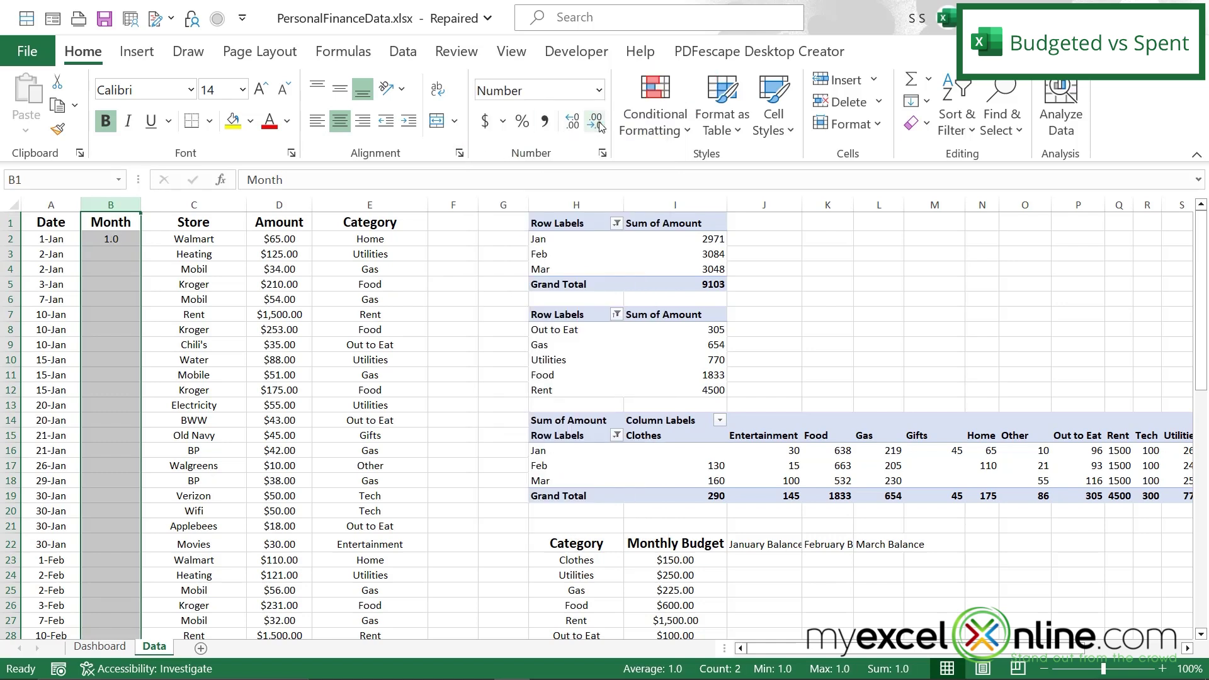
pyautogui.click(597, 123)
# Fill the MONTH formula from B2 down the whole Month column and check it through the March expenses
pyautogui.click(113, 239)
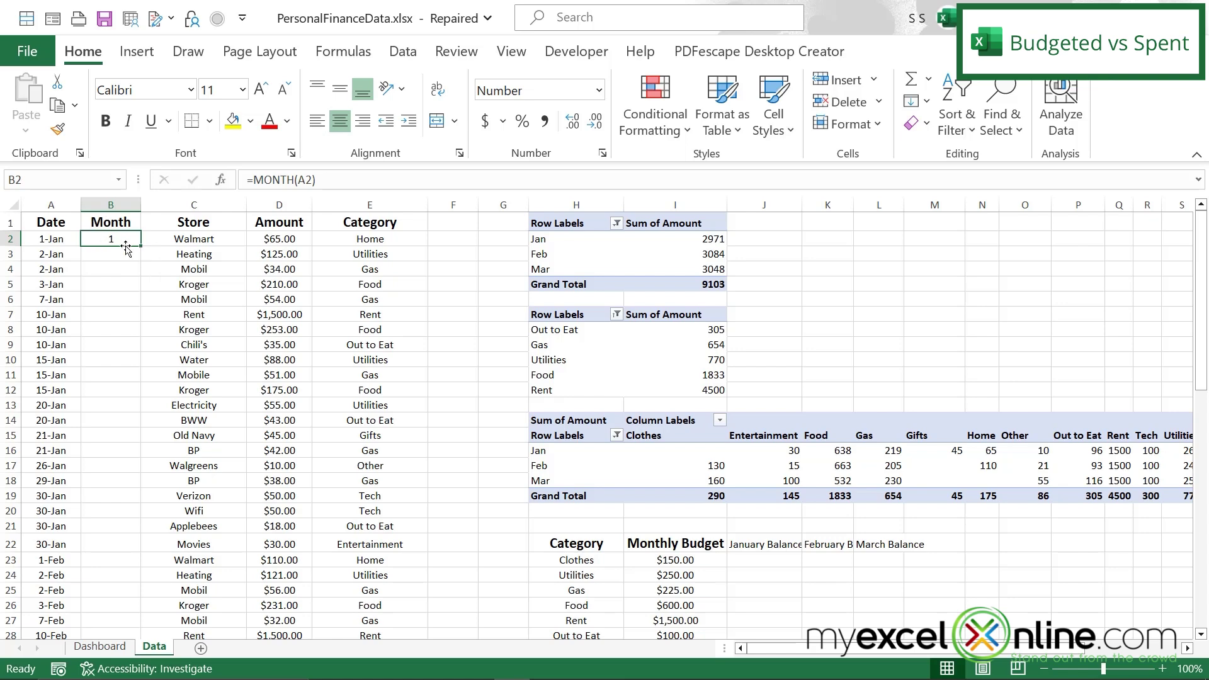
pyautogui.doubleClick(140, 245)
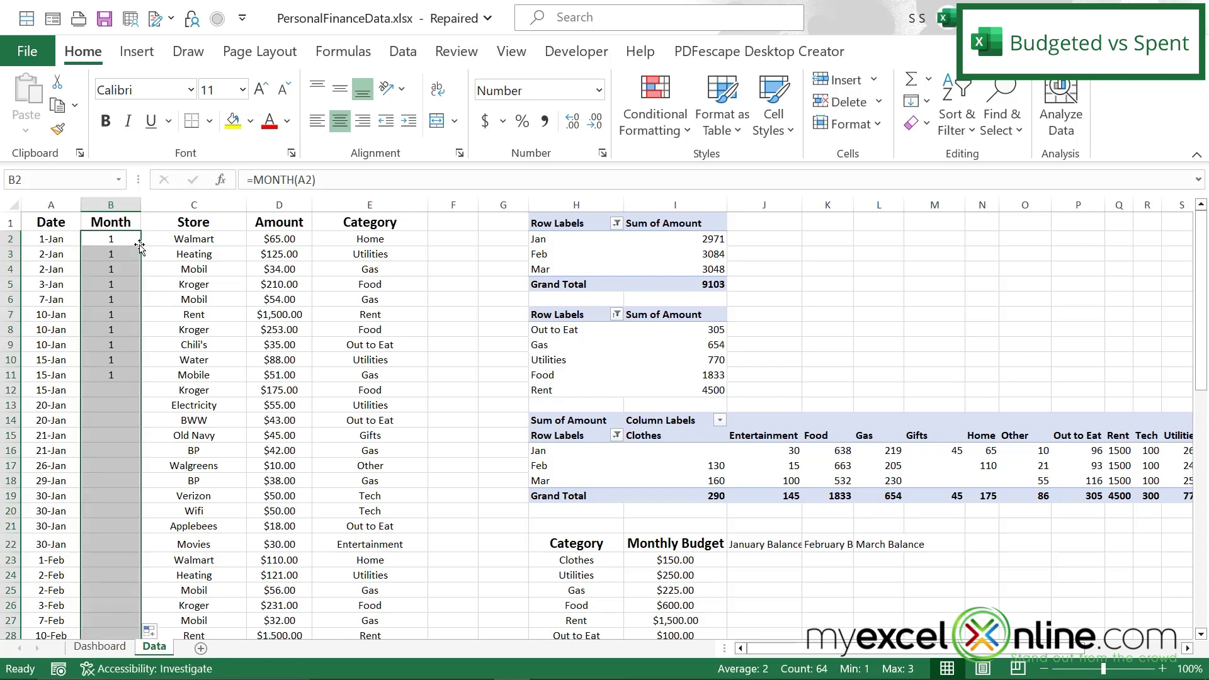
pyautogui.scroll(-4, 116, 503)
pyautogui.scroll(-1, 115, 503)
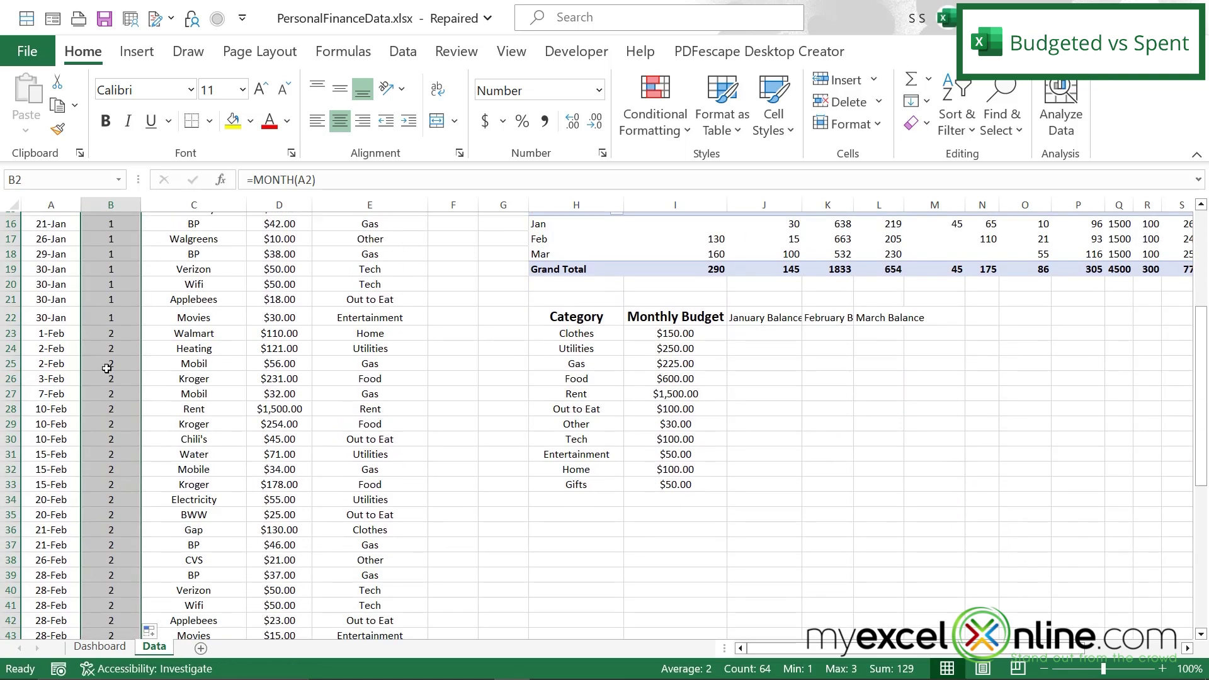
pyautogui.scroll(-4, 107, 381)
pyautogui.scroll(-3, 129, 453)
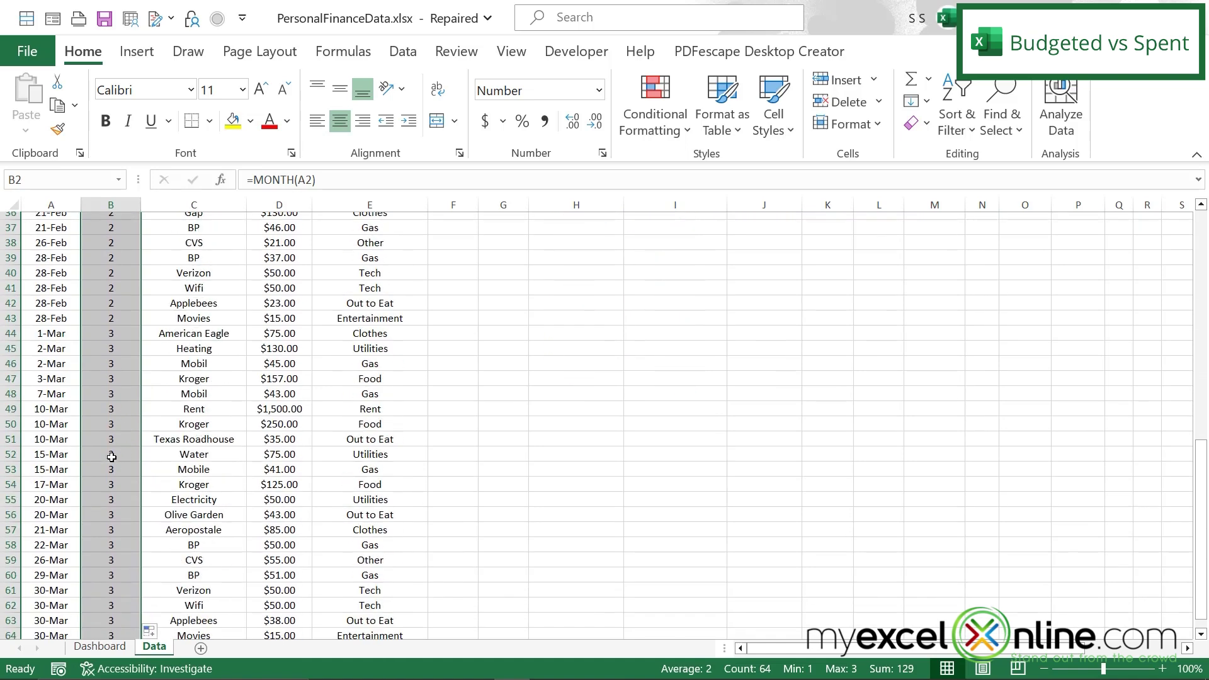
pyautogui.scroll(12, 749, 562)
# Begin the January Balance formula for Clothes in J23 as I23 minus a SUMIFS with Amount column D:D as the sum range
pyautogui.click(749, 561)
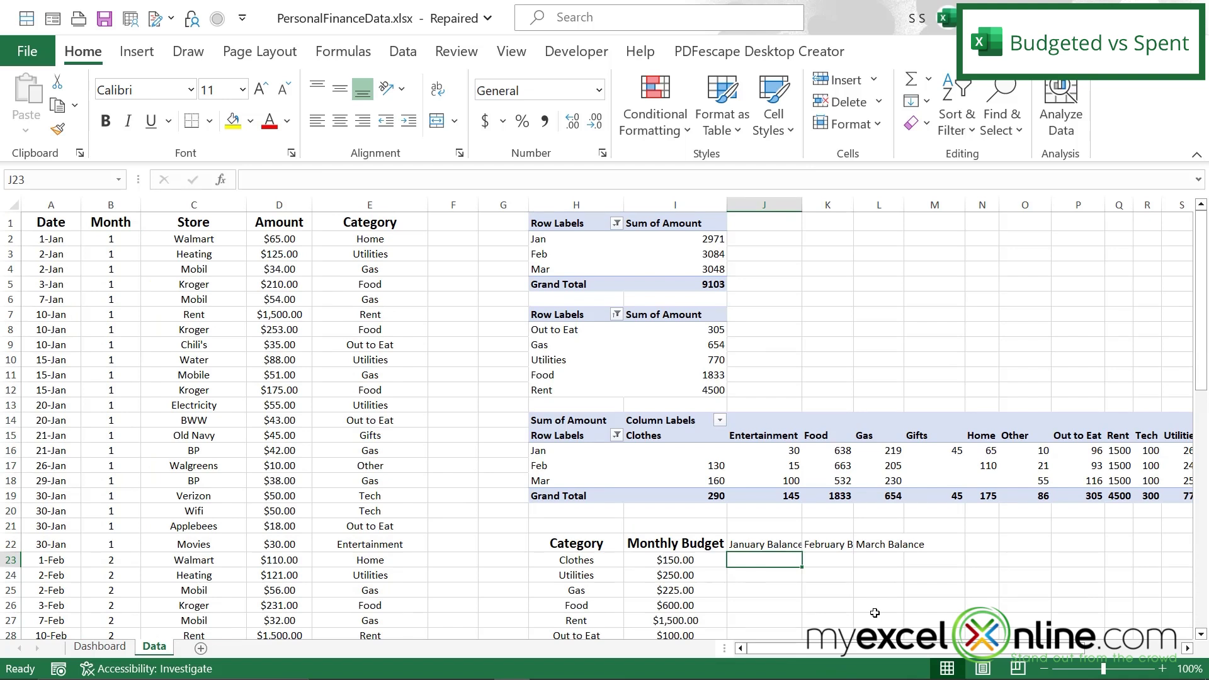
pyautogui.write('=')
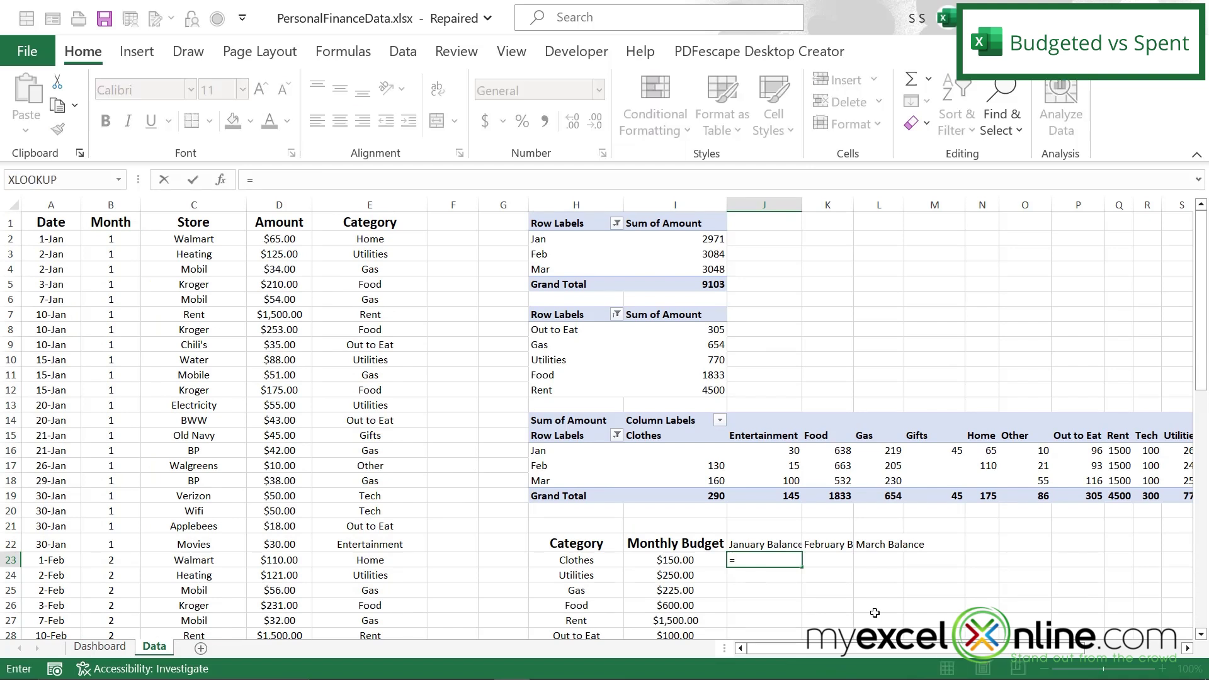
pyautogui.click(693, 561)
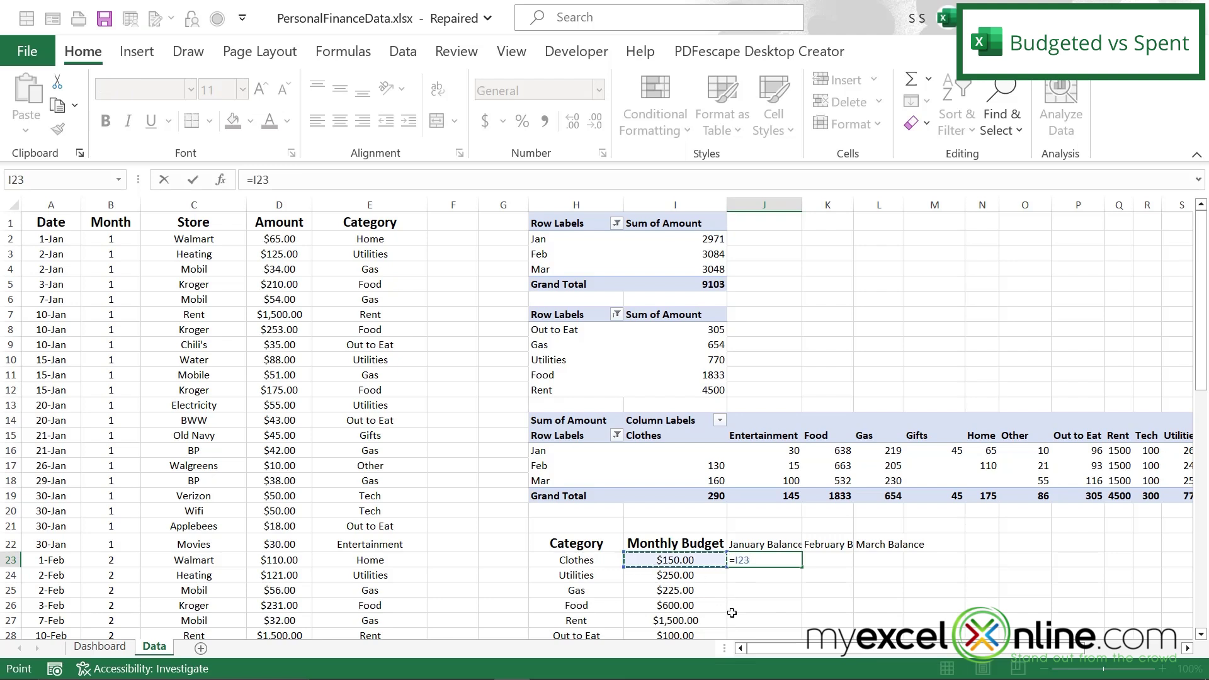
pyautogui.write('-')
pyautogui.write('sumifs')
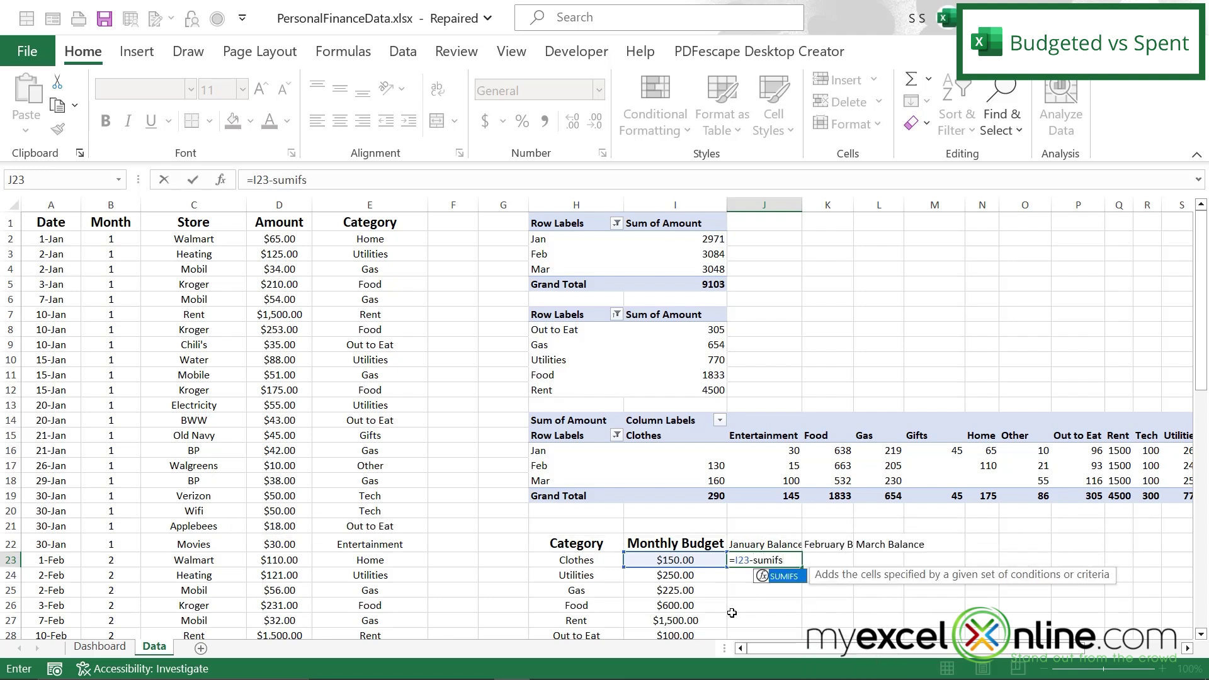
pyautogui.write('(')
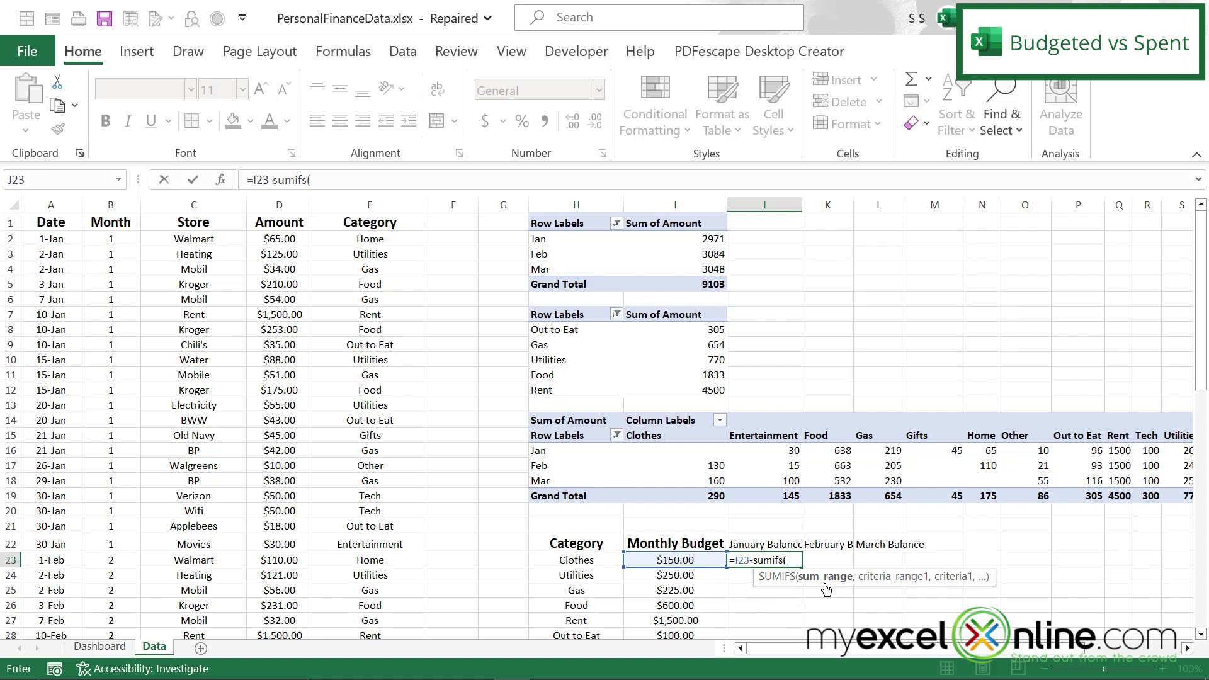
pyautogui.click(274, 205)
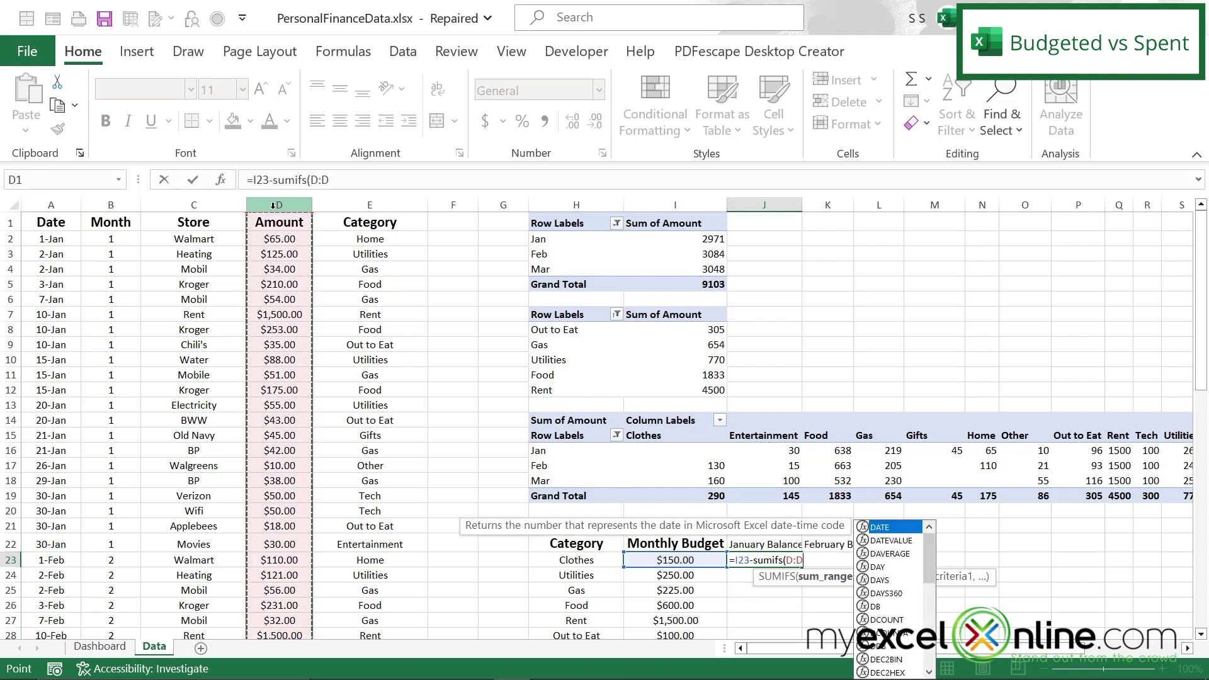
pyautogui.write(',')
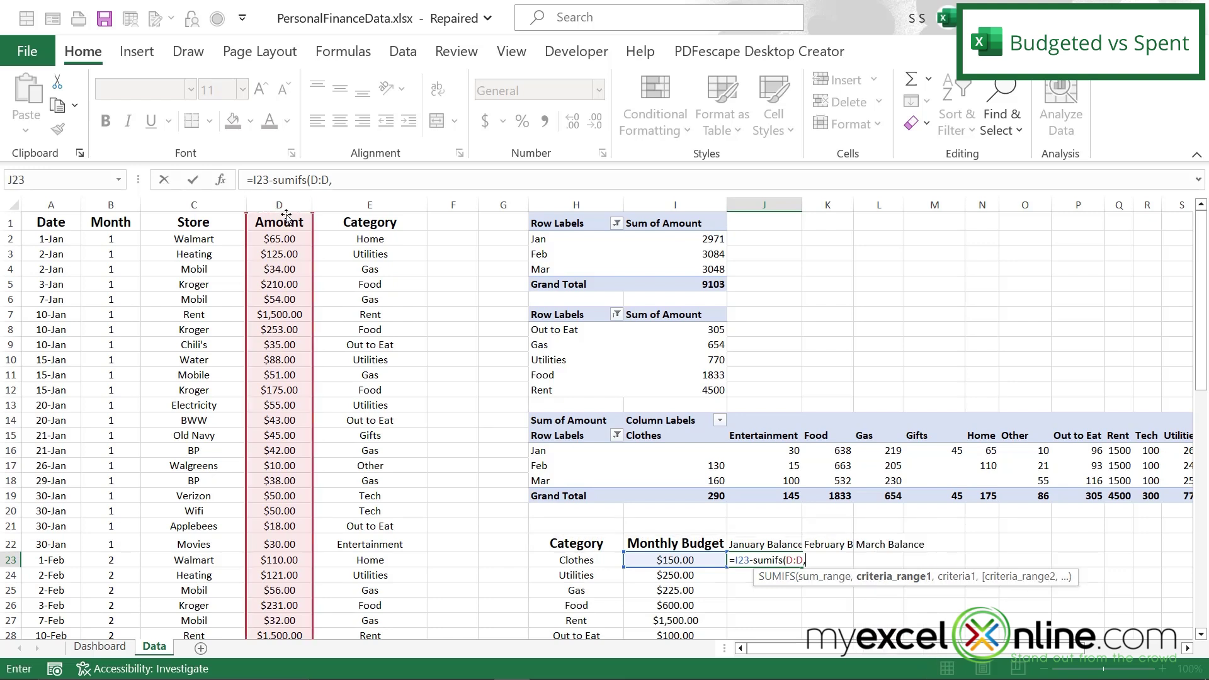
# Complete the SUMIFS in J23 with Category column E:E matching H23 and Month column B:B matching 1
pyautogui.click(342, 208)
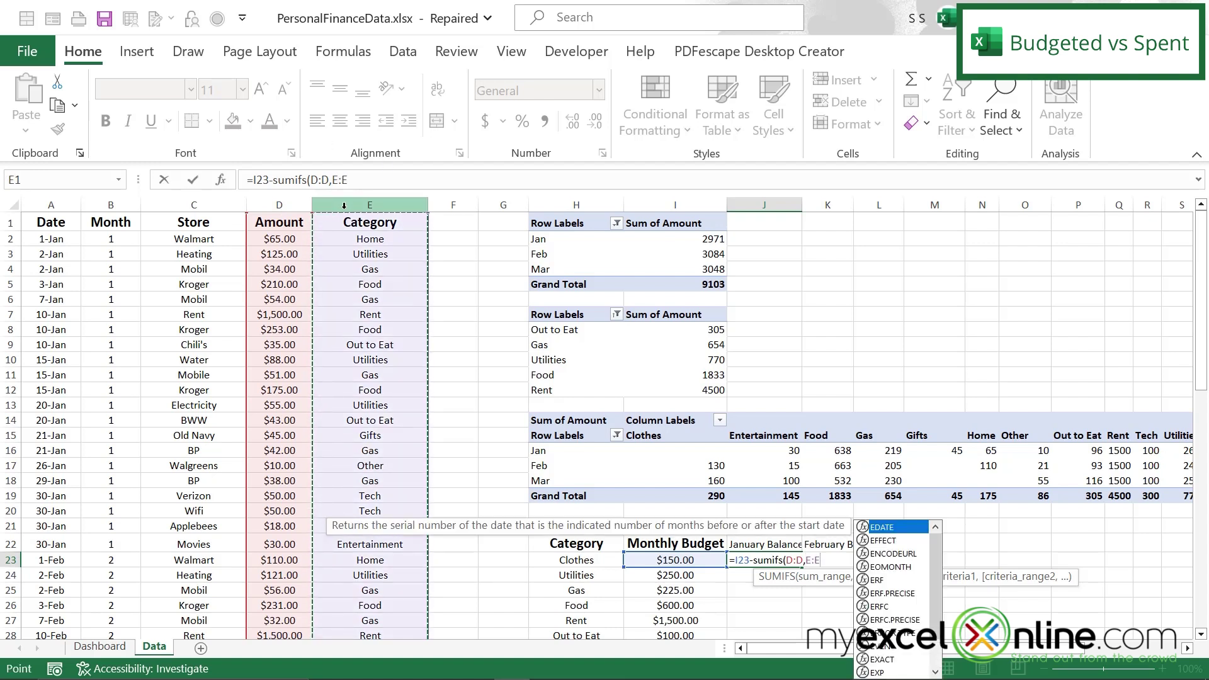
pyautogui.write(',')
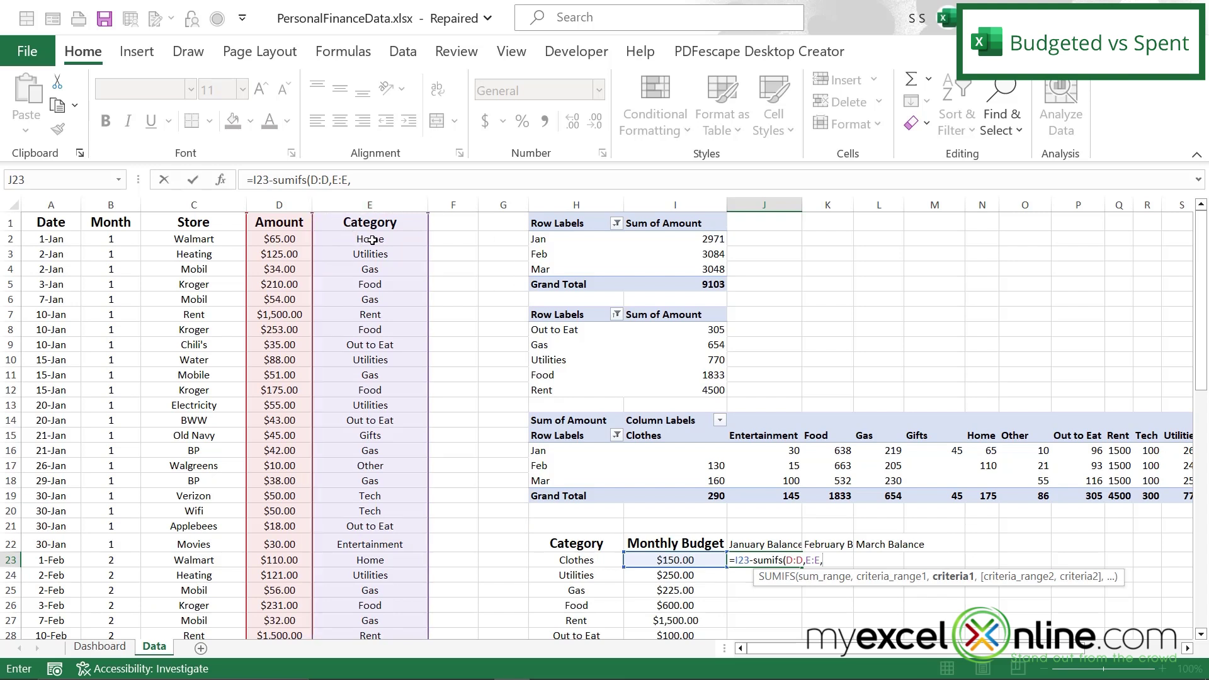
pyautogui.click(580, 559)
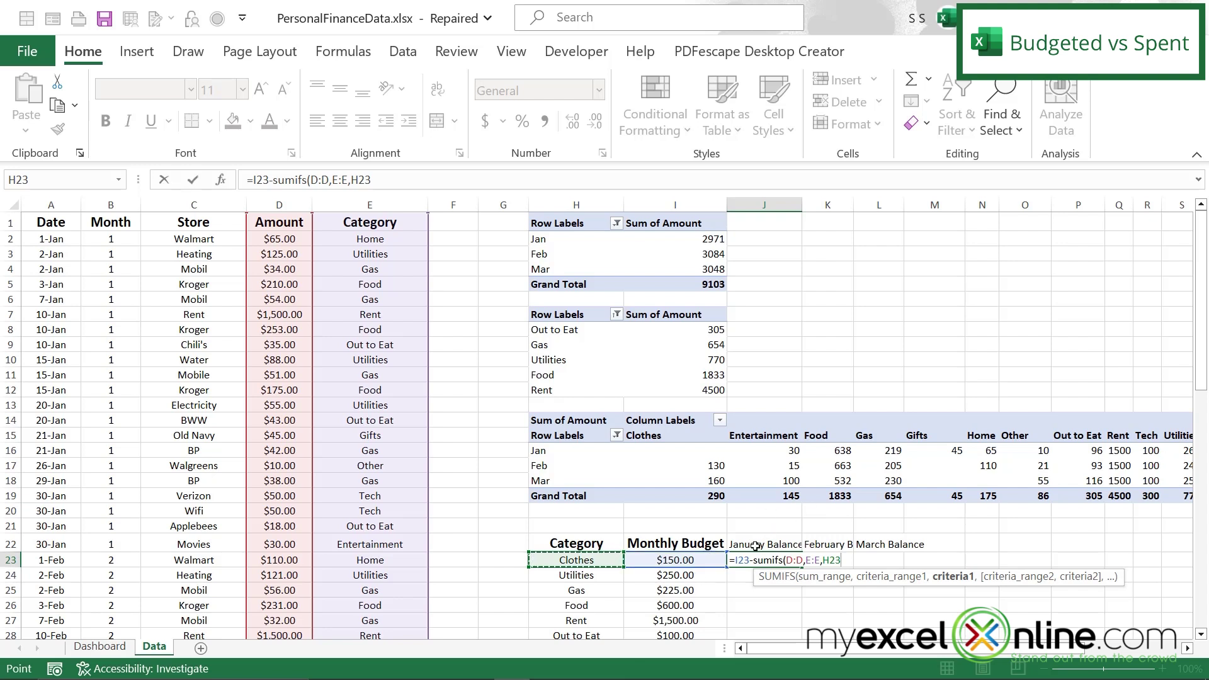
pyautogui.write(',')
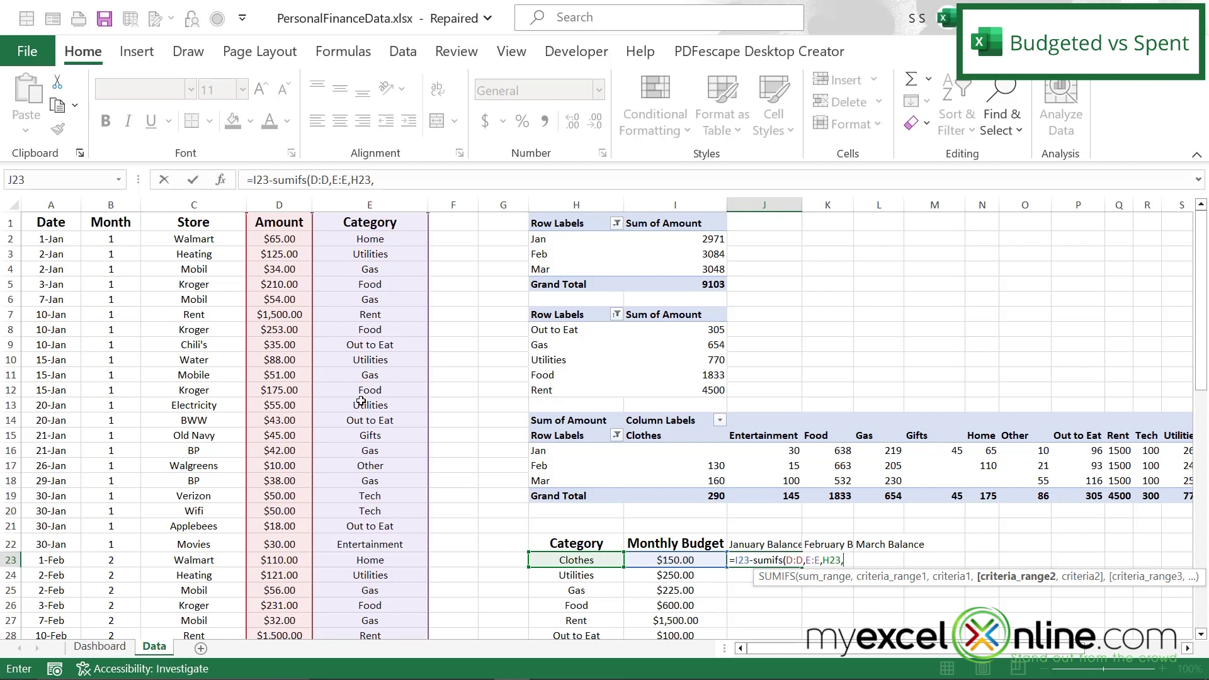
pyautogui.click(110, 205)
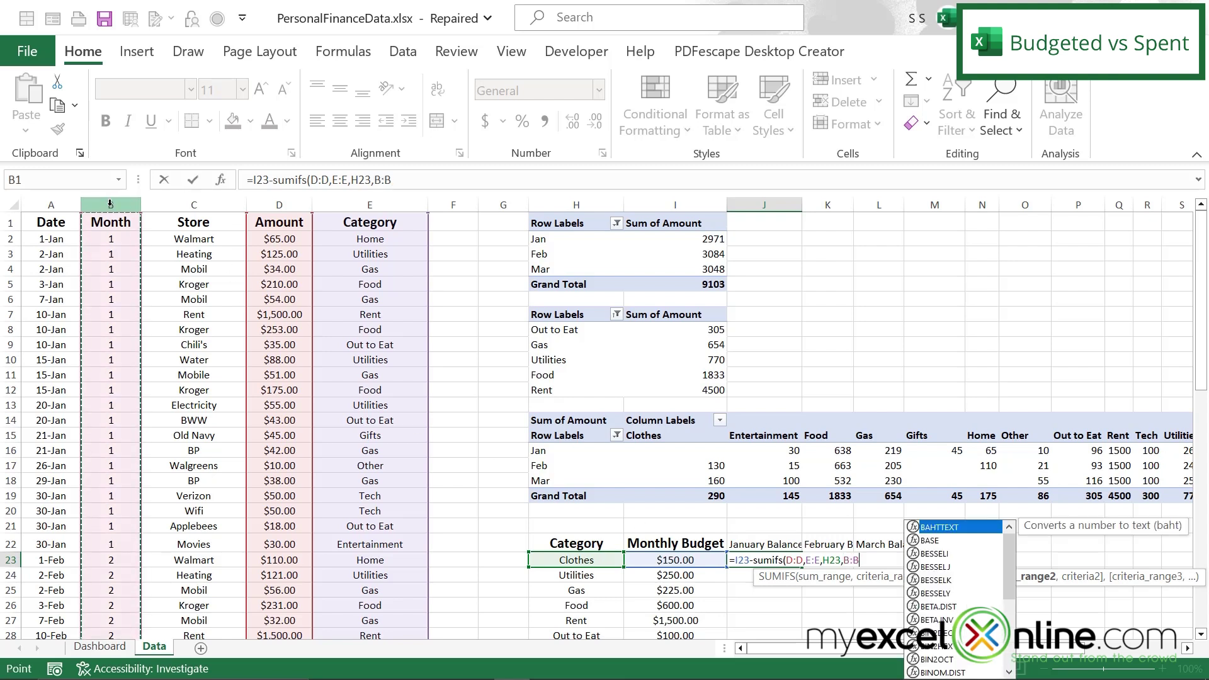
pyautogui.write(',')
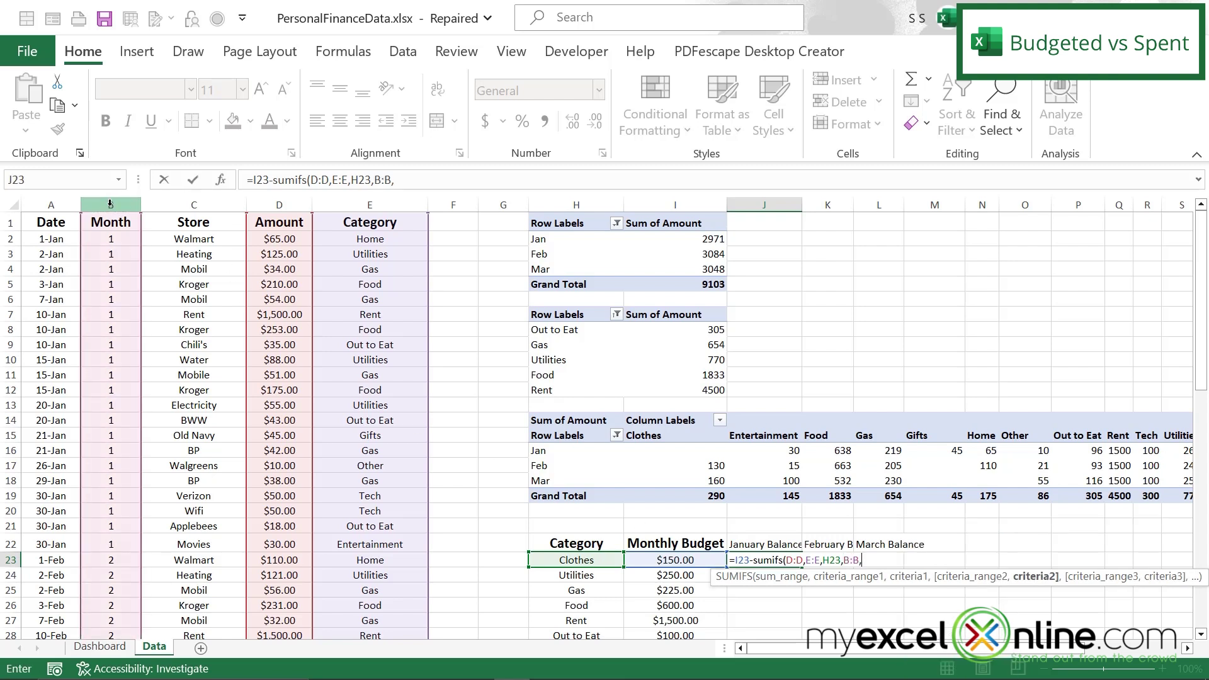
pyautogui.write('1)')
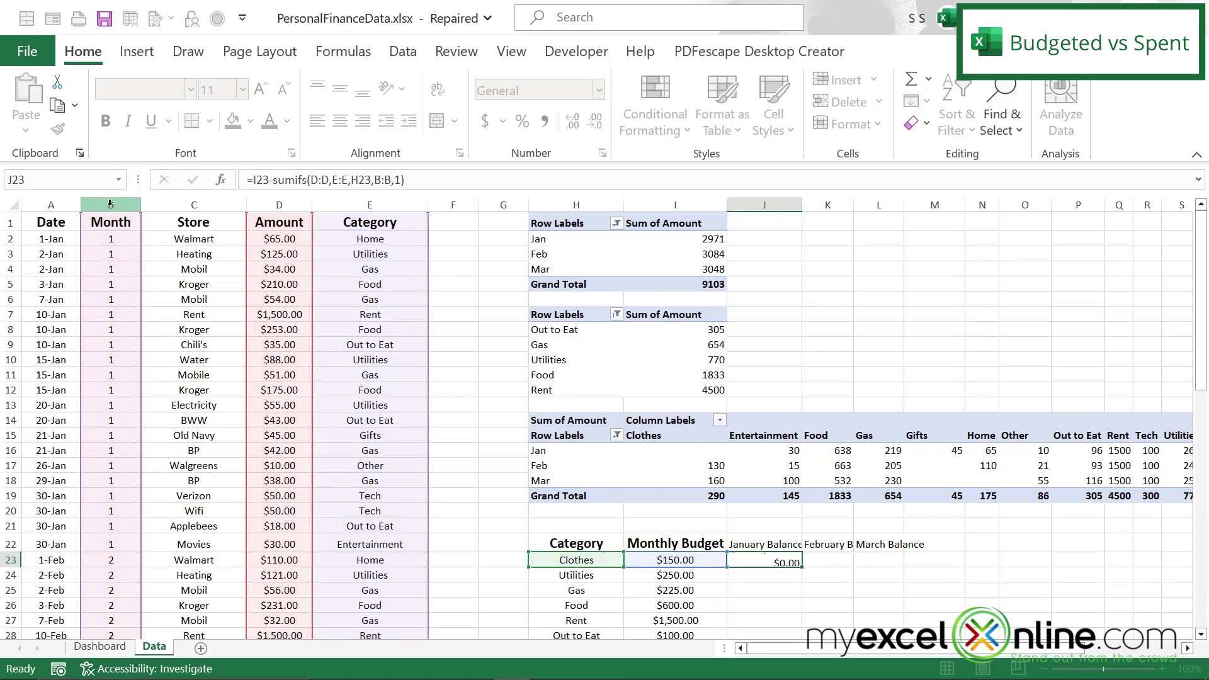
pyautogui.press('Return')
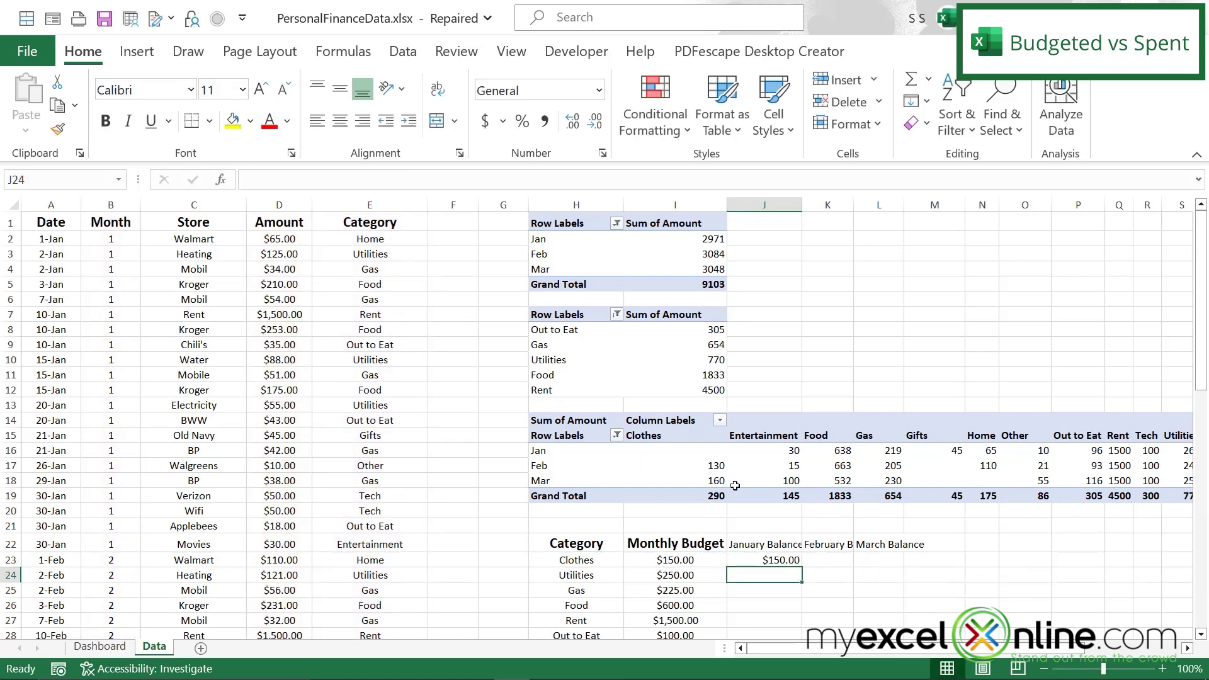
# Check the January Clothes balance in J23 against the January Clothes cell I16 of the category-by-month PivotTable
pyautogui.click(758, 559)
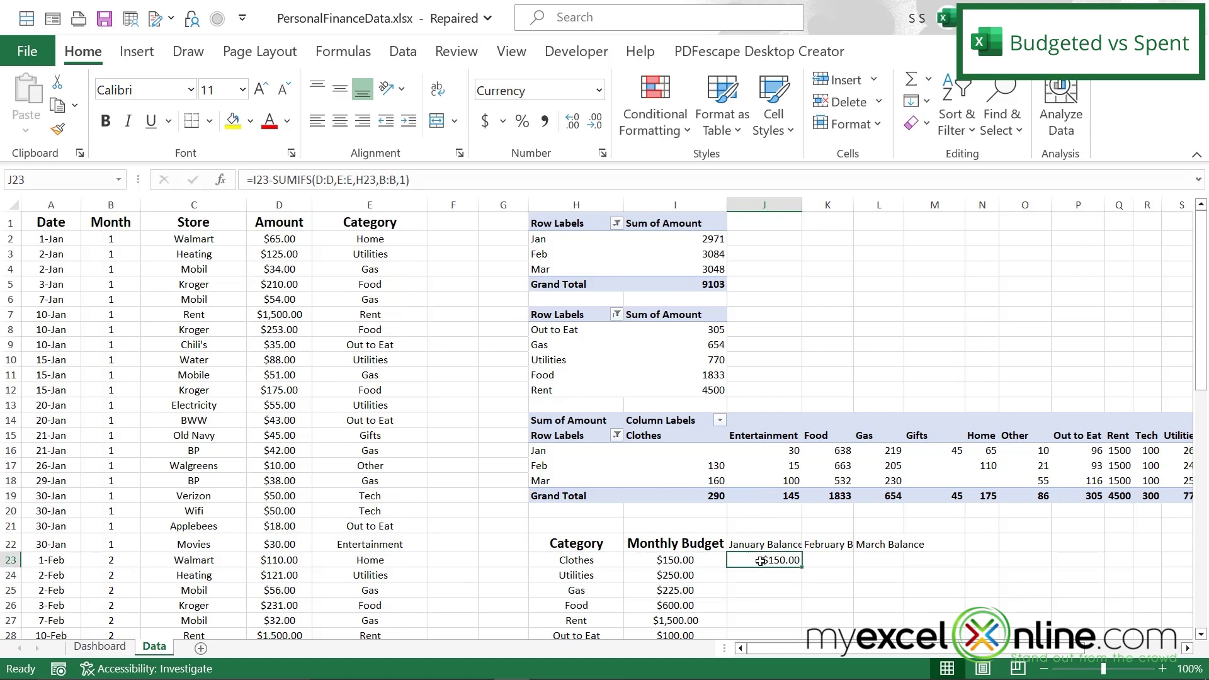
pyautogui.click(646, 455)
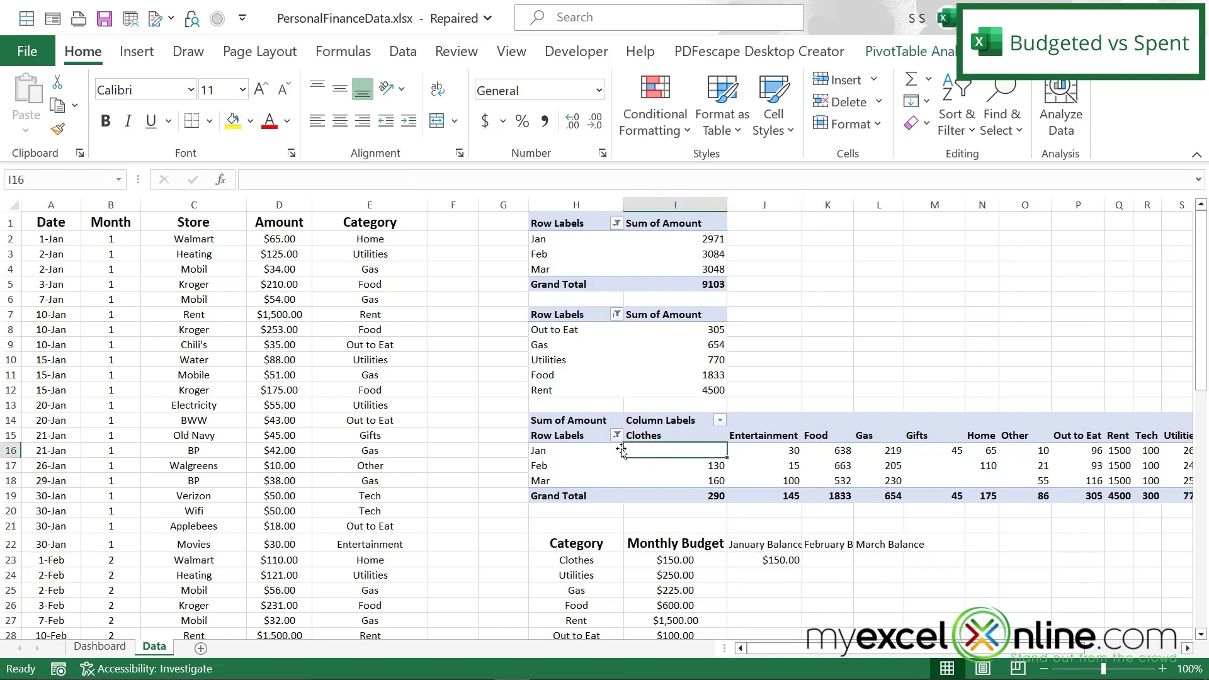
pyautogui.click(754, 560)
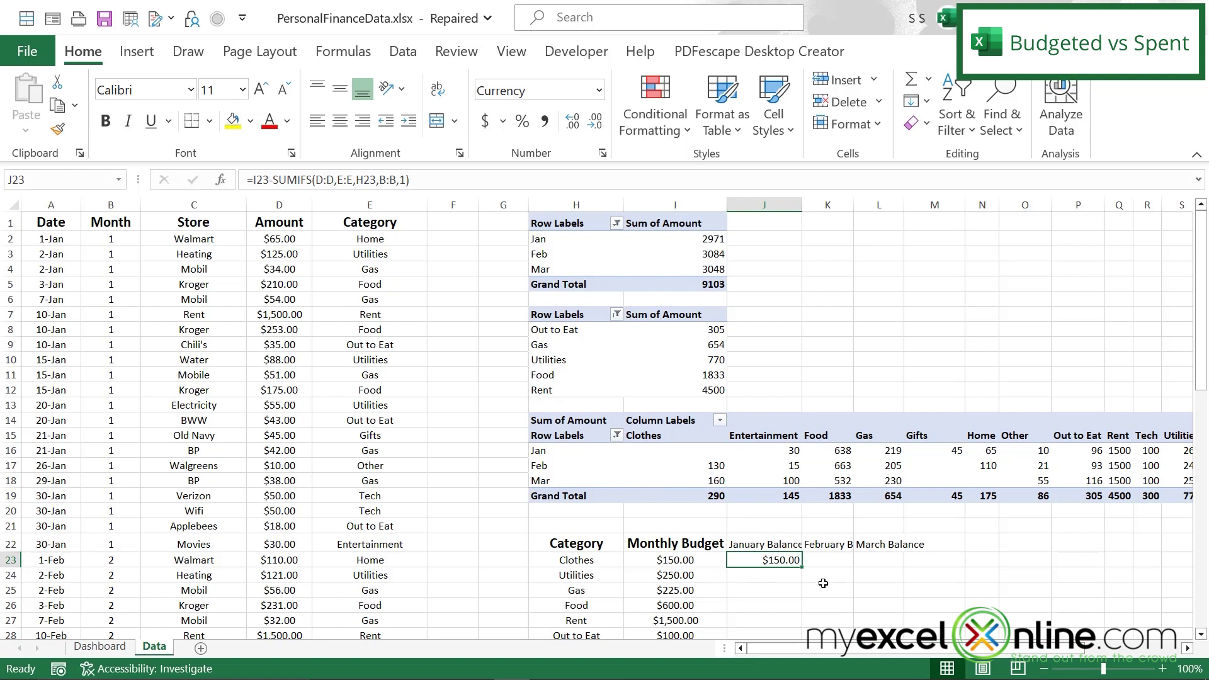
pyautogui.scroll(-3, 828, 599)
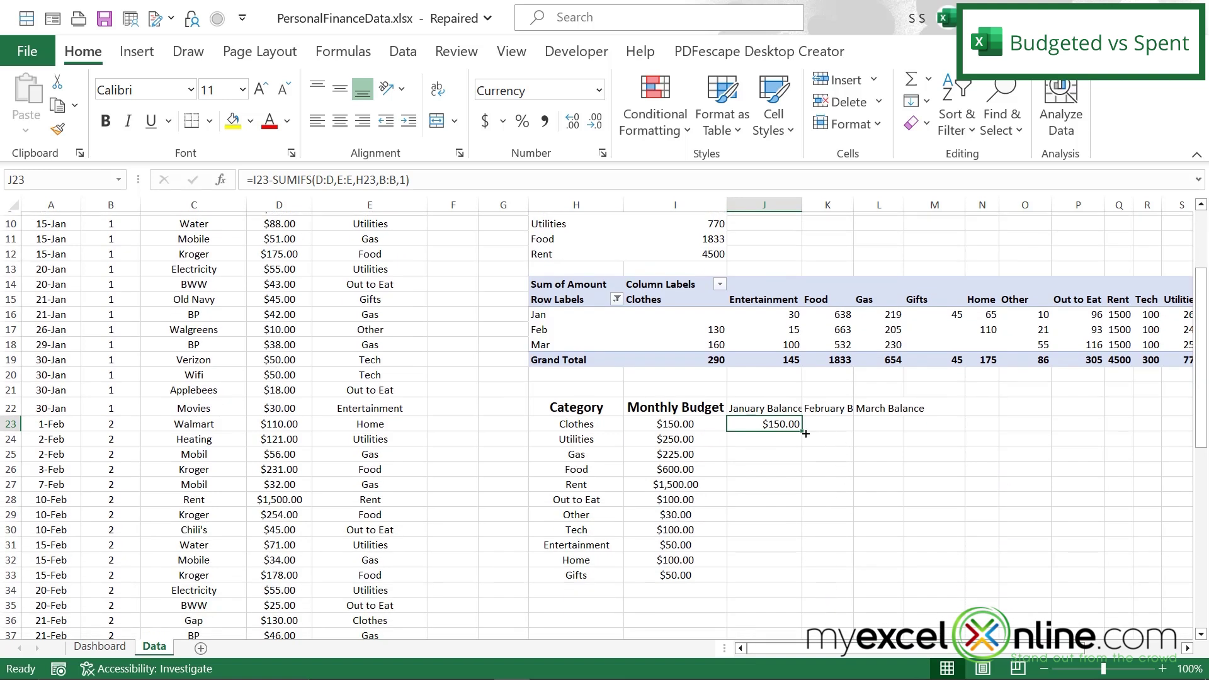
# Fill the January Balance formula from J23 down to J33 and check the January Food balance against the PivotTable
pyautogui.doubleClick(803, 430)
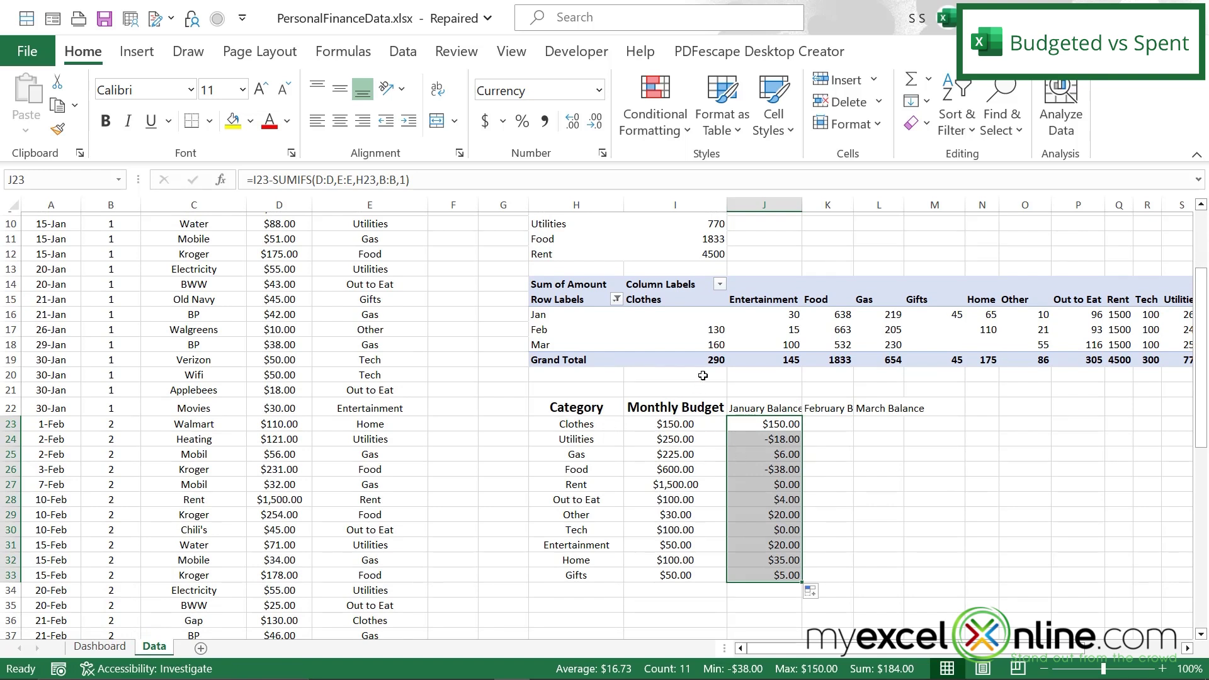
pyautogui.click(841, 315)
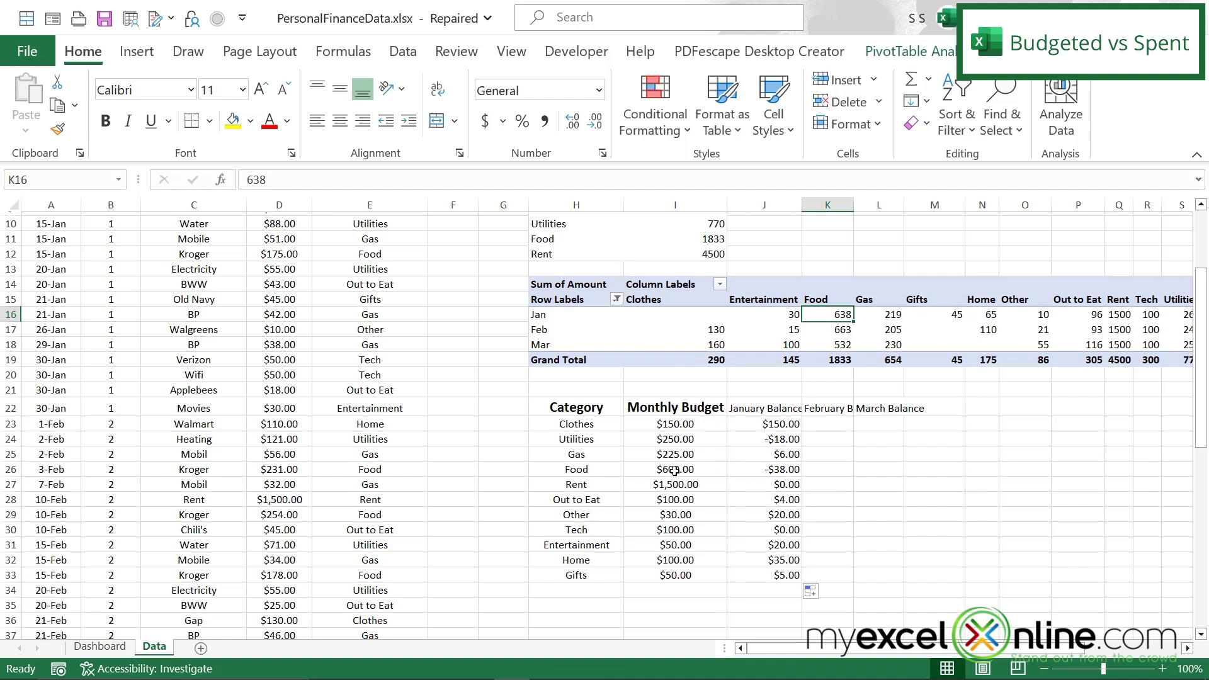
pyautogui.click(759, 471)
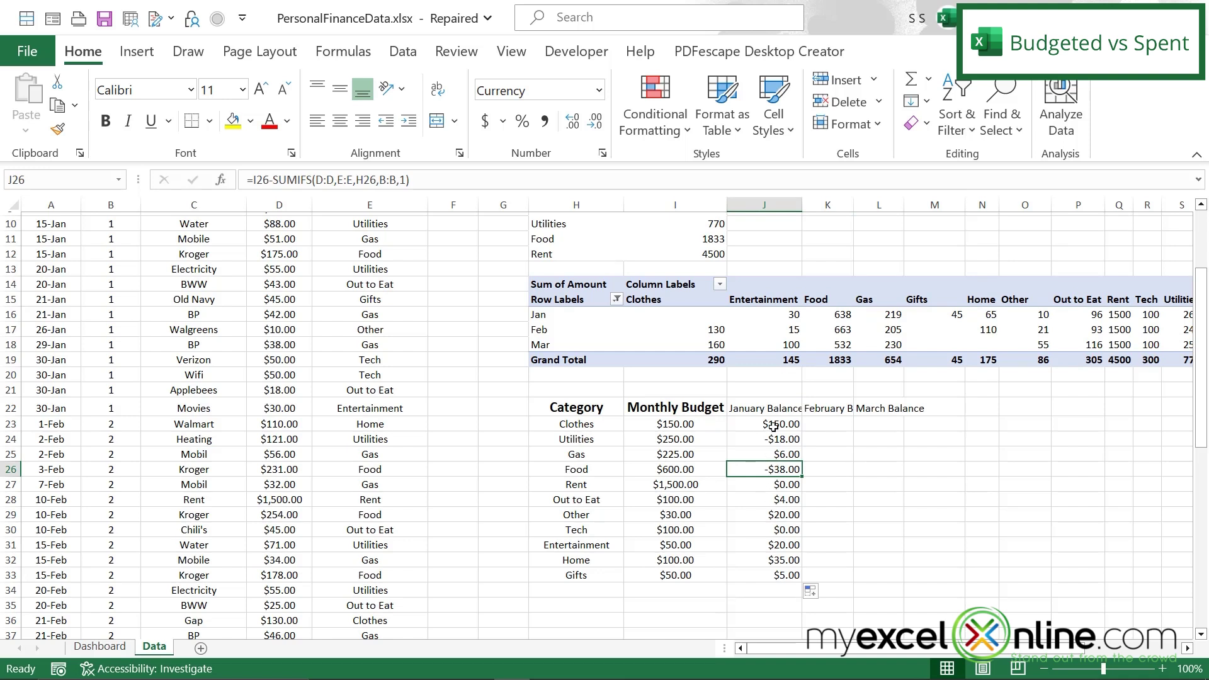
# Copy the full formula text of the January Clothes balance in J23, leaving the cell unedited
pyautogui.press('Up')
pyautogui.press('Up')
pyautogui.press('Up')
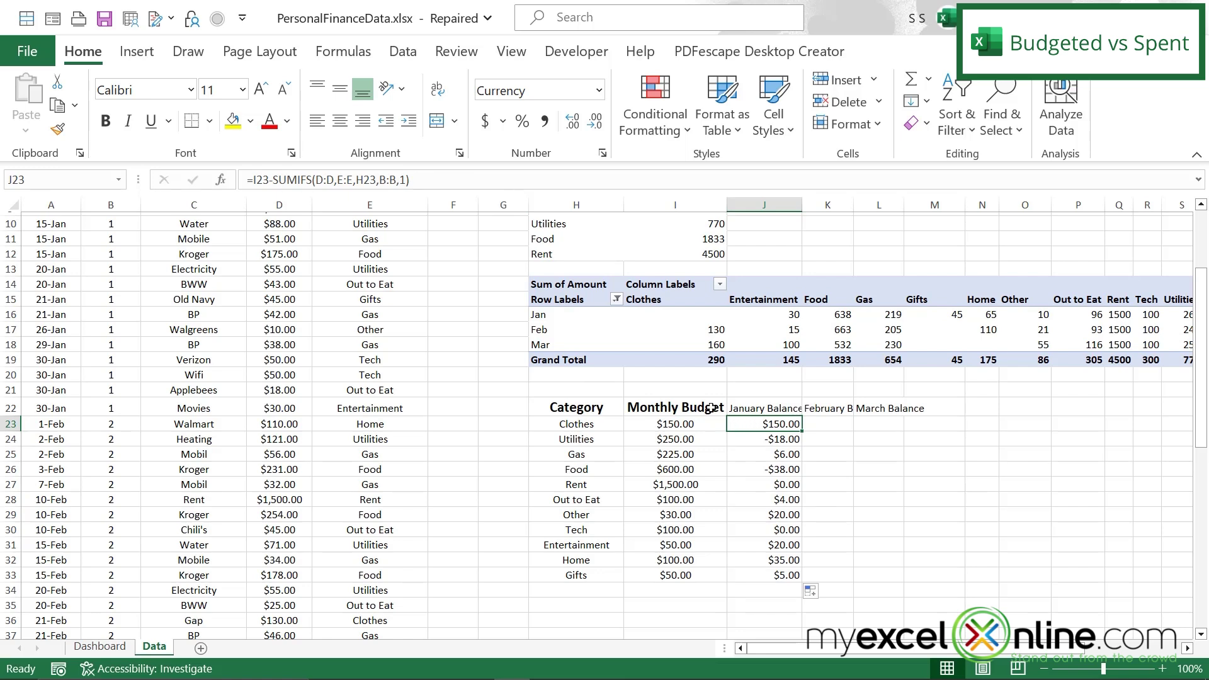
pyautogui.moveTo(435, 181); pyautogui.dragTo(169, 148)
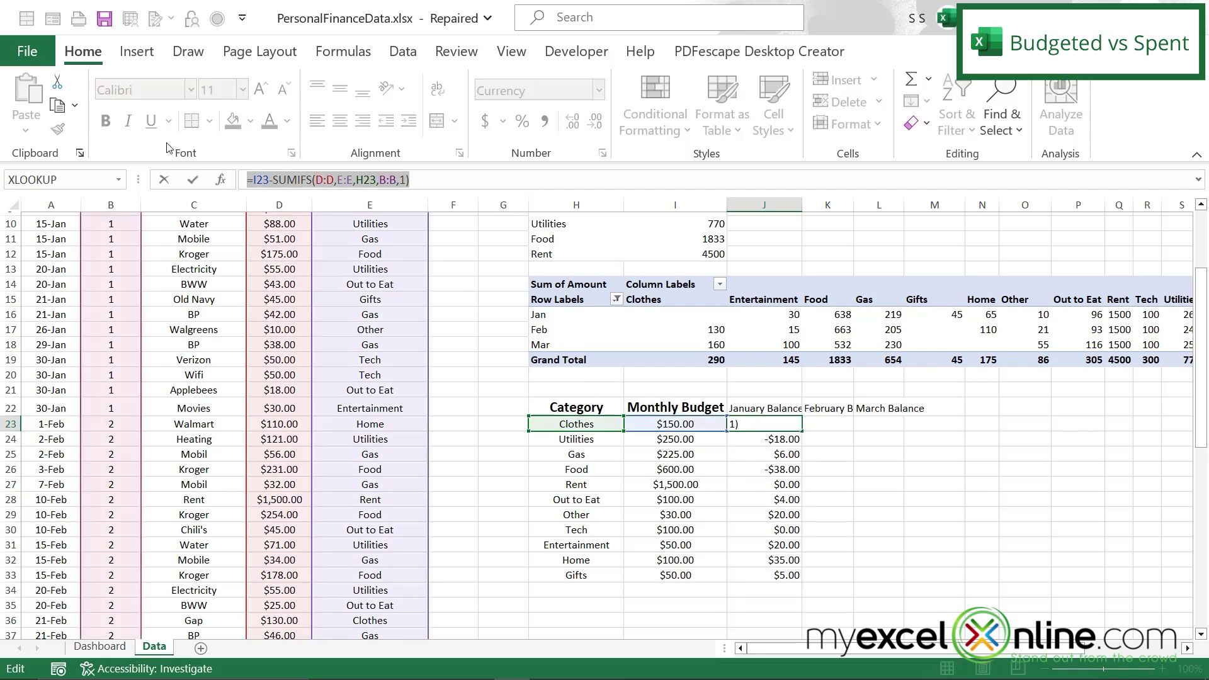
pyautogui.hotkey('ctrl', 'c')
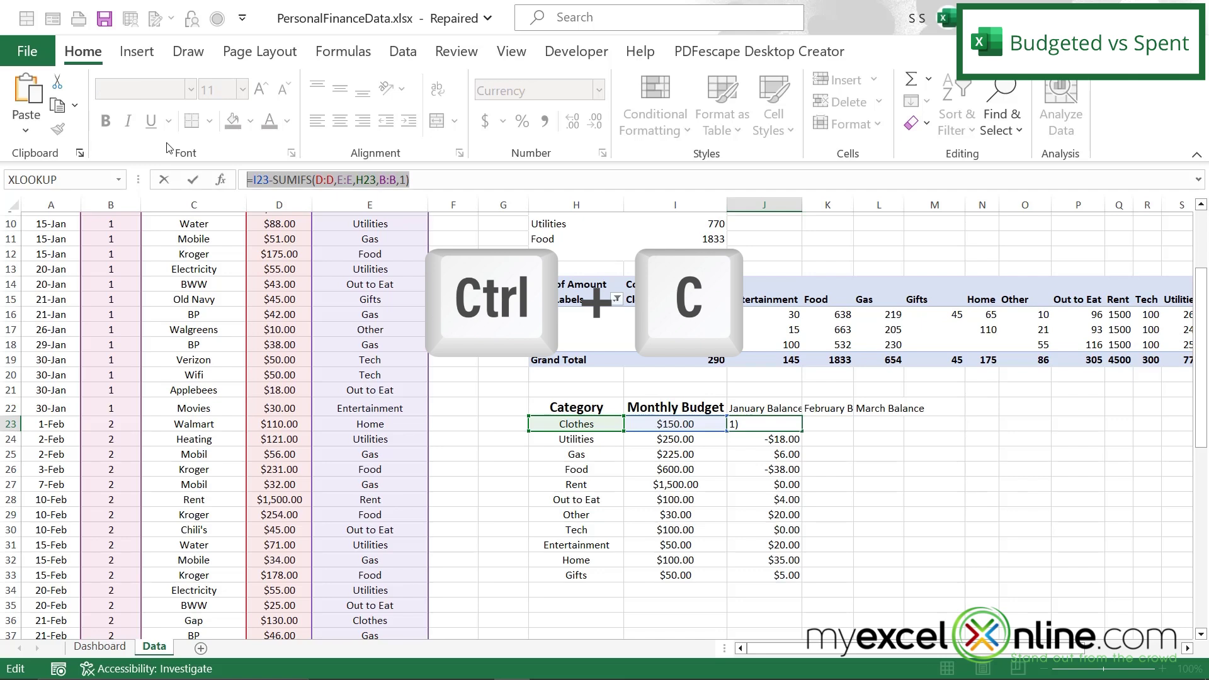
pyautogui.press('Escape')
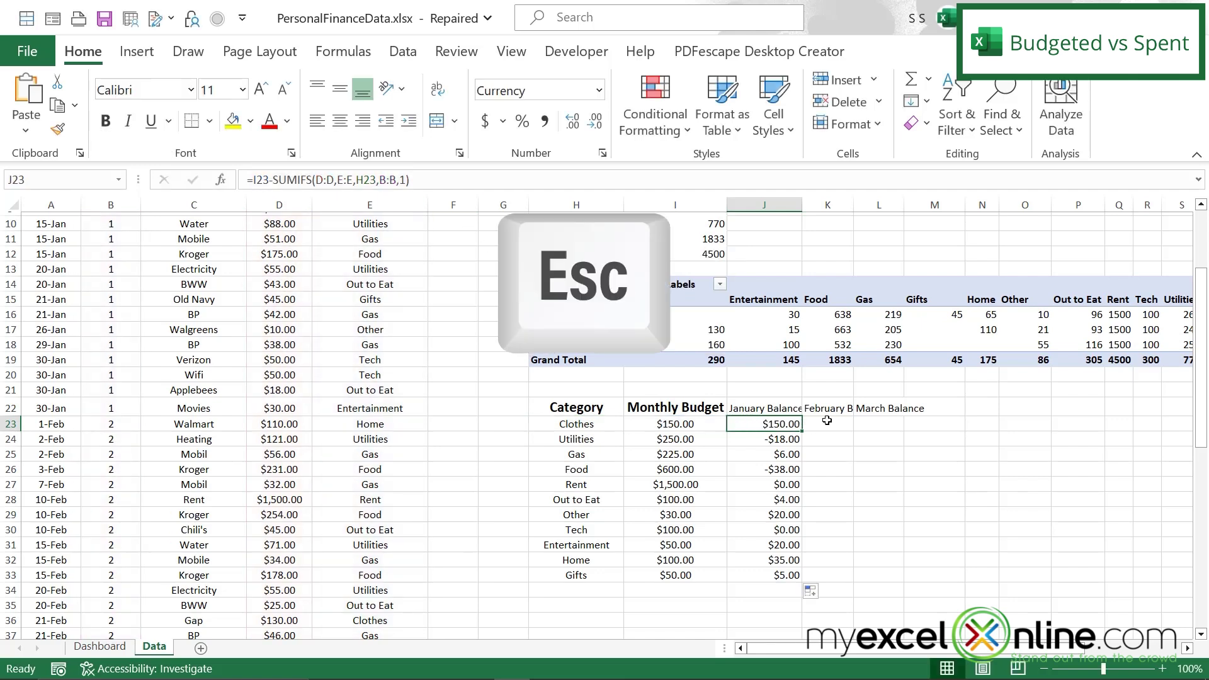
# Paste the copied balance formula into K23 for February and change its month criterion to 2
pyautogui.press('Right')
pyautogui.click(322, 180)
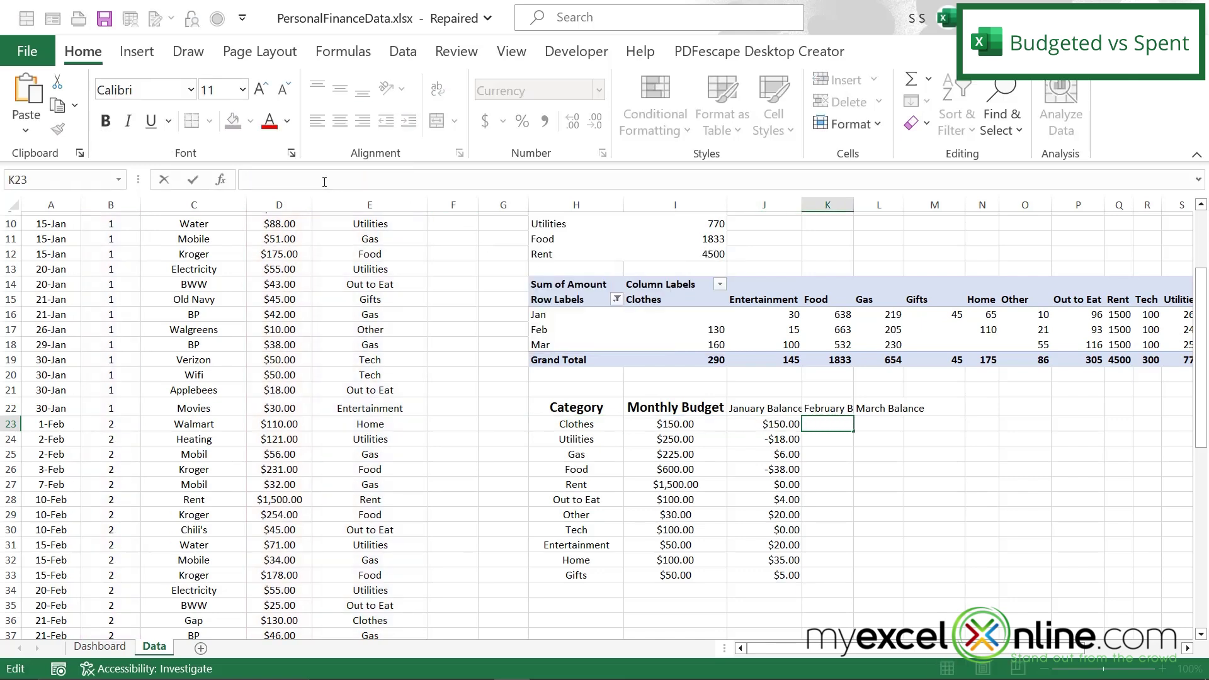
pyautogui.hotkey('ctrl', 'v')
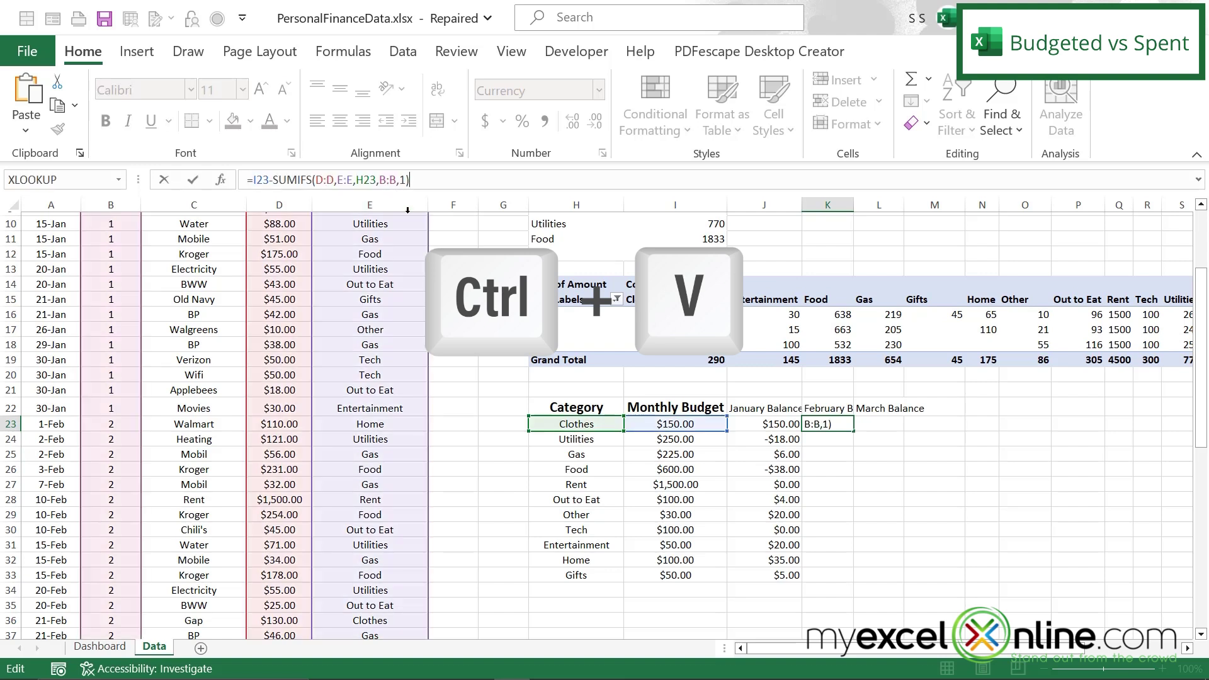
pyautogui.click(404, 180)
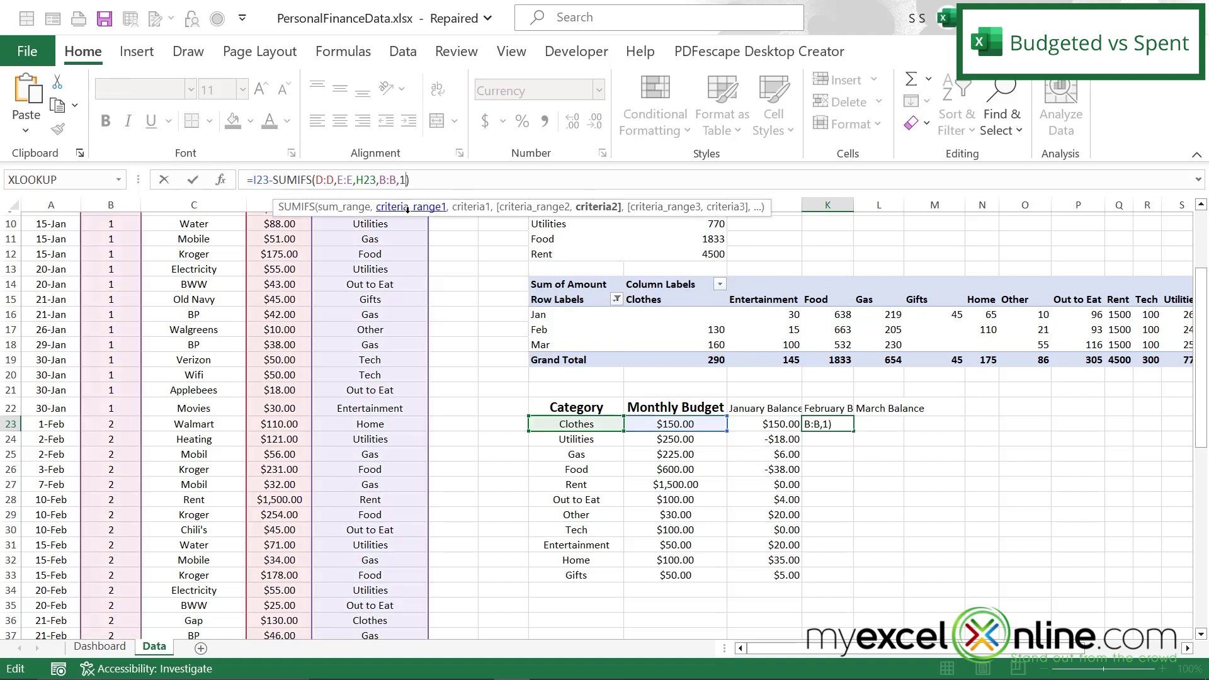
pyautogui.write('2')
pyautogui.press('Return')
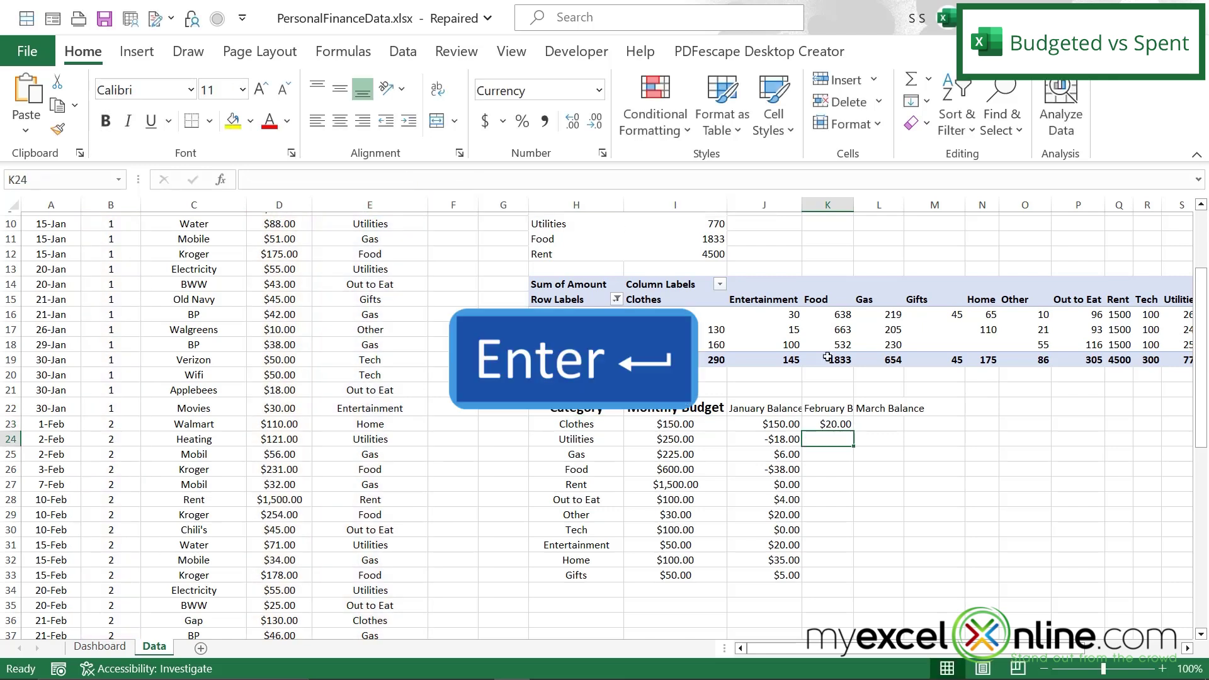
# Paste the copied balance formula into L23 for March and change its month criterion to 3
pyautogui.click(872, 424)
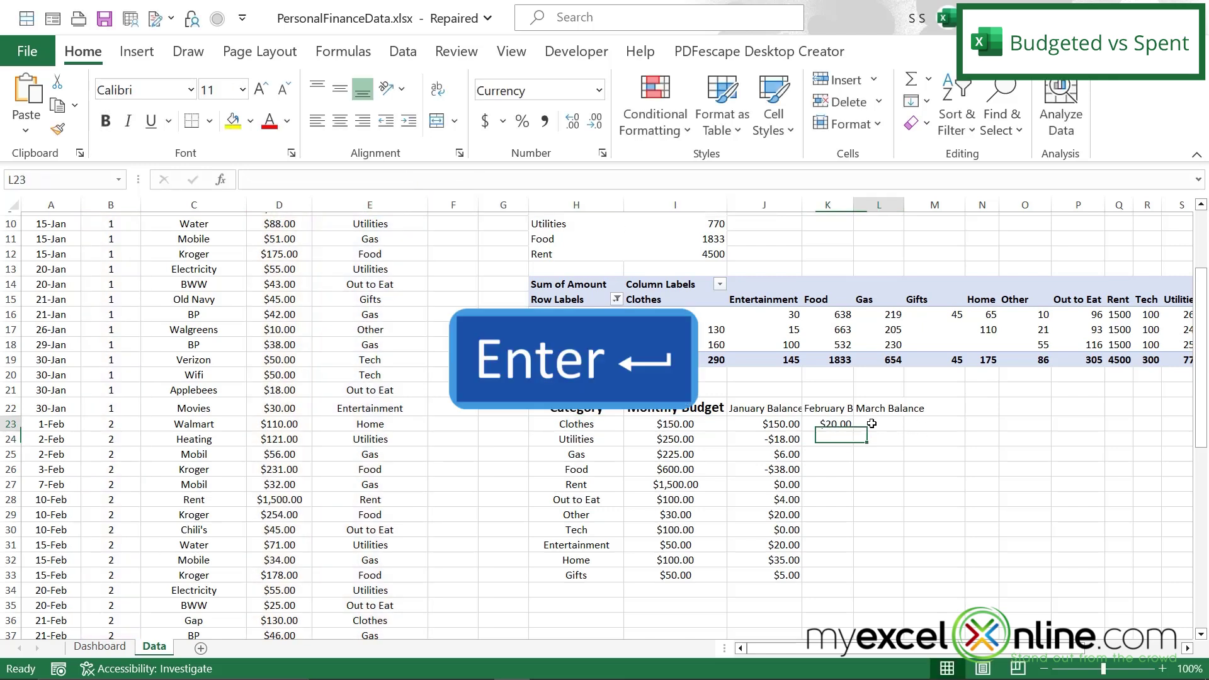
pyautogui.click(265, 180)
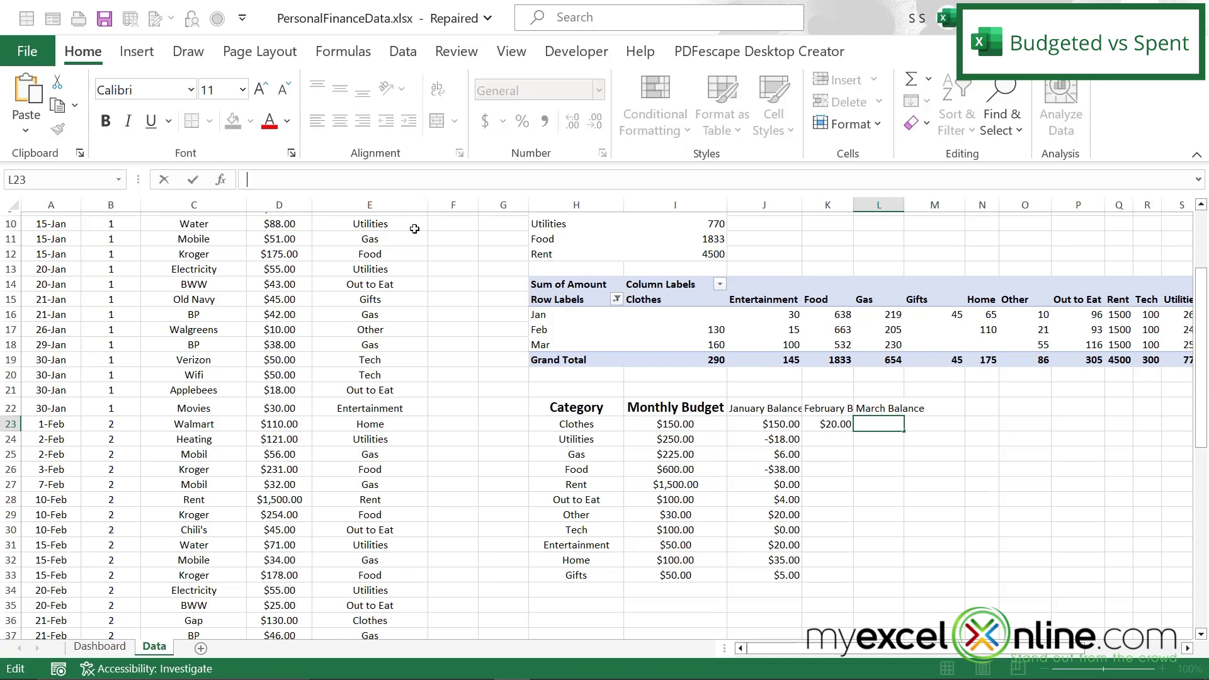
pyautogui.hotkey('ctrl', 'v')
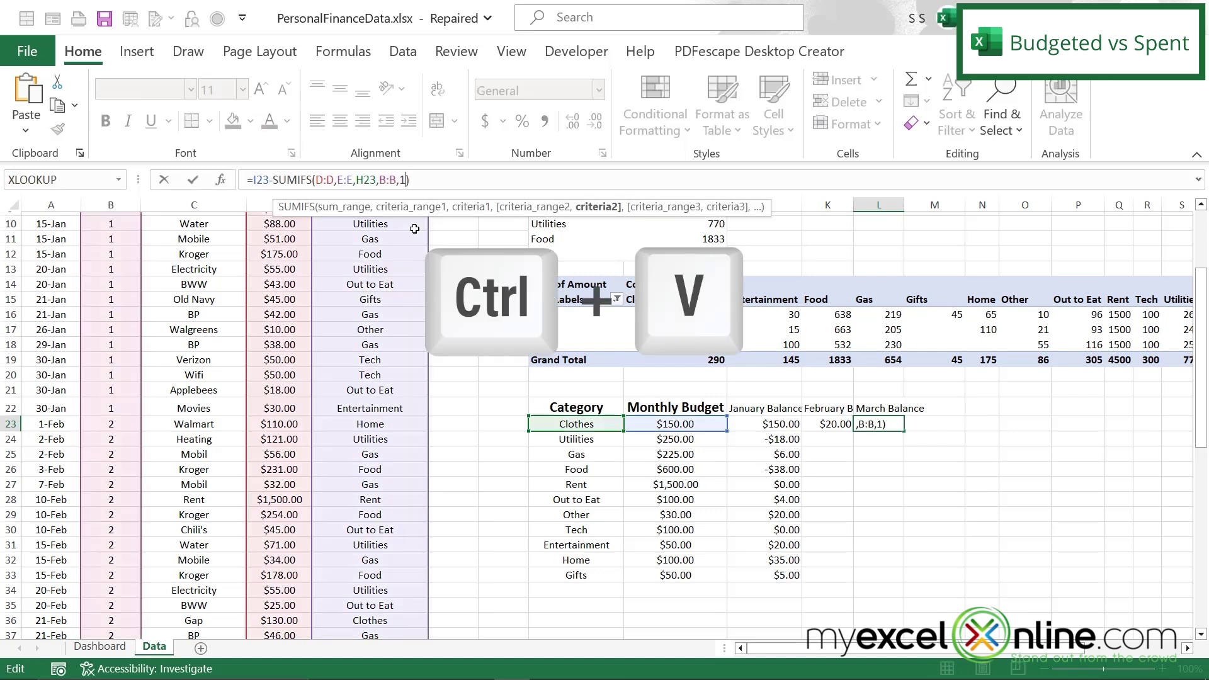
pyautogui.press('Left')
pyautogui.press('BackSpace')
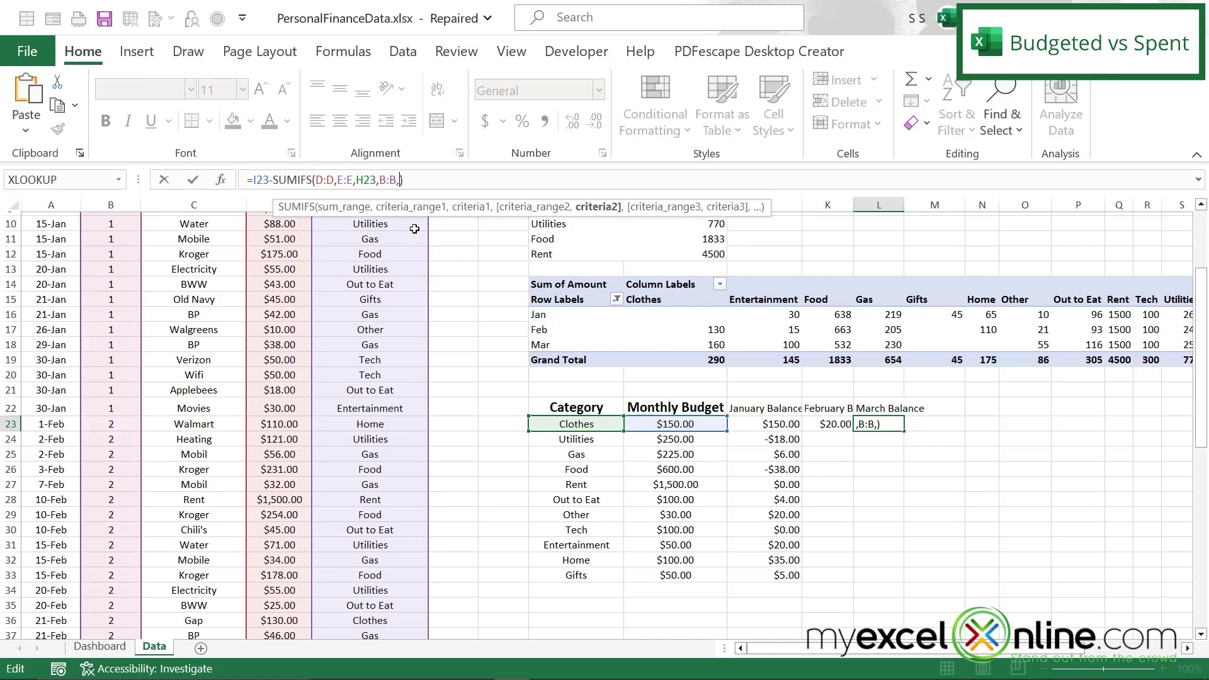
pyautogui.write('3')
pyautogui.press('Return')
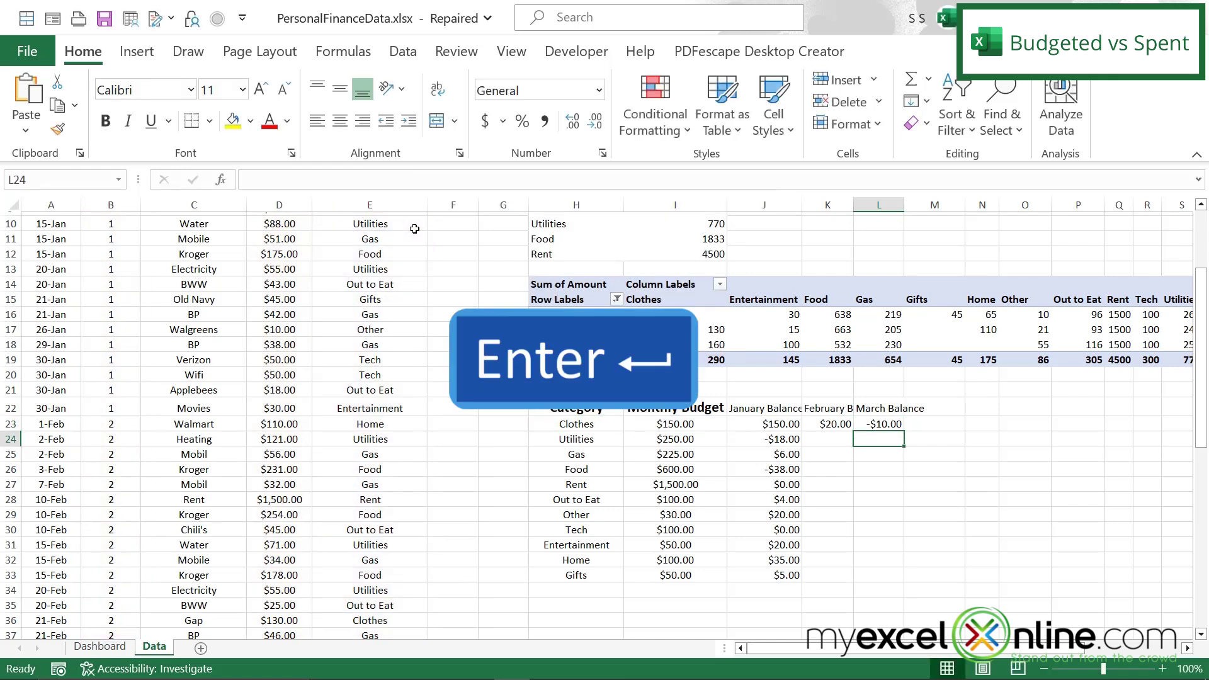
# Fill the February and March balance formulas from K23:L23 down to row 33
pyautogui.click(832, 423)
pyautogui.moveTo(831, 424); pyautogui.dragTo(882, 424)
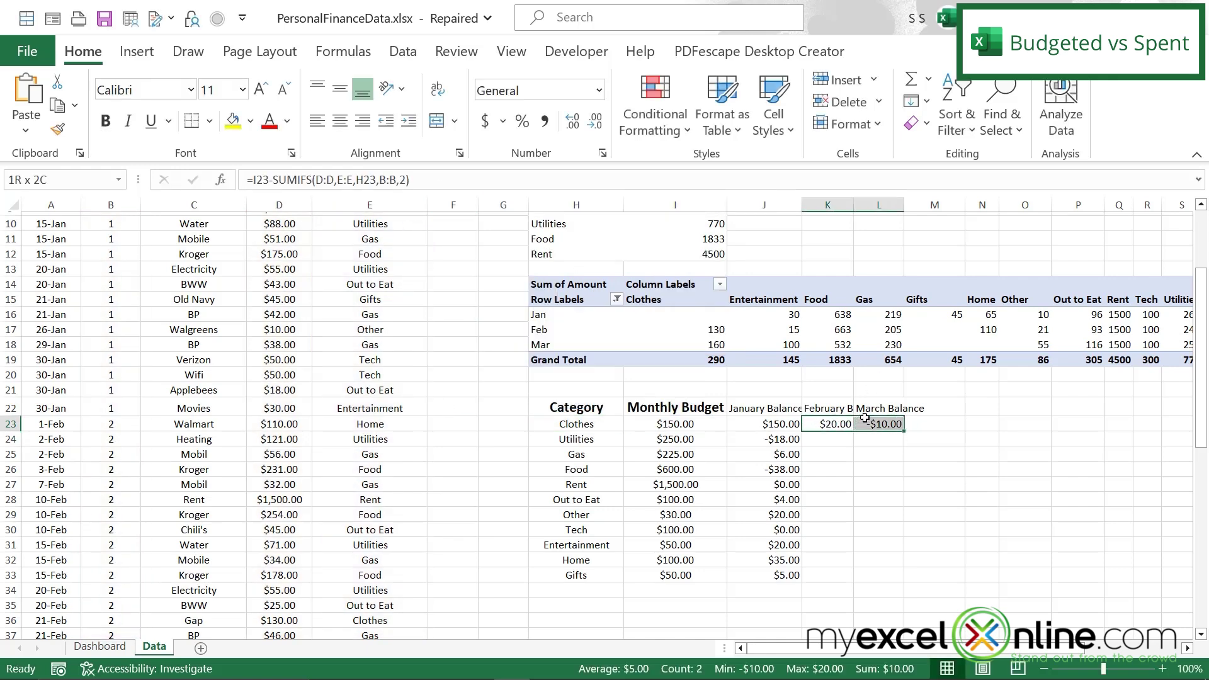
pyautogui.doubleClick(907, 432)
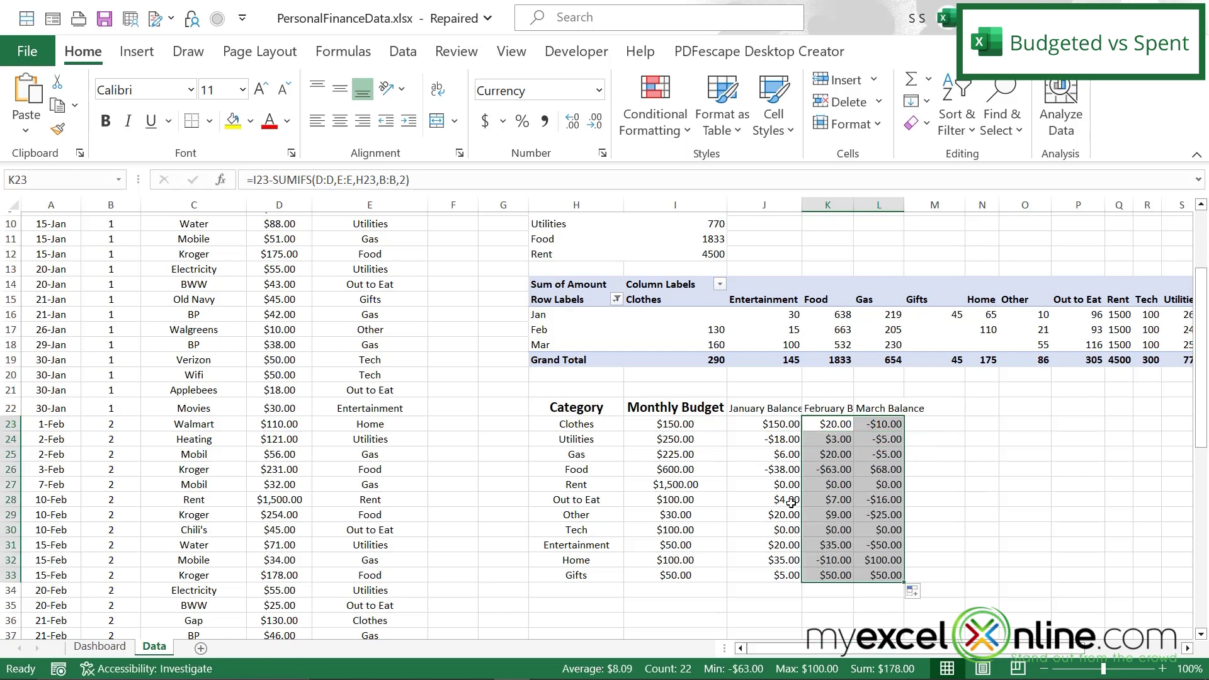
# Check the February and March Clothes balances and the Food balances of all three months against the Monthly Budget and the PivotTable
pyautogui.click(692, 330)
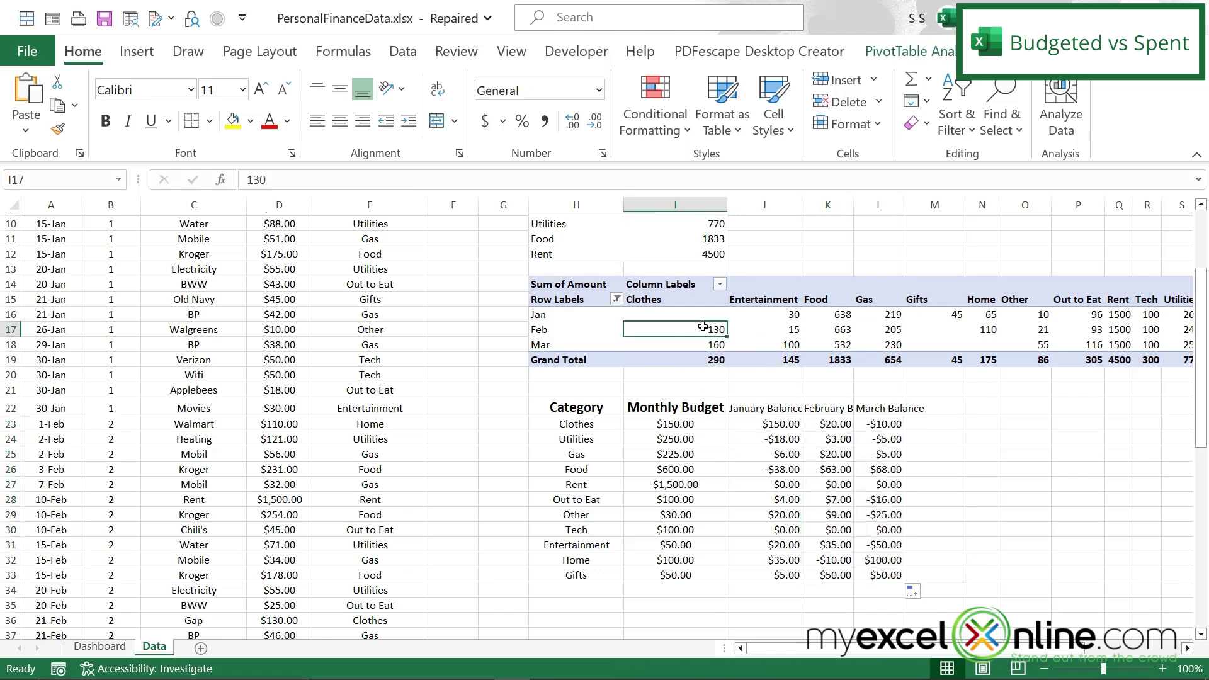
pyautogui.click(682, 424)
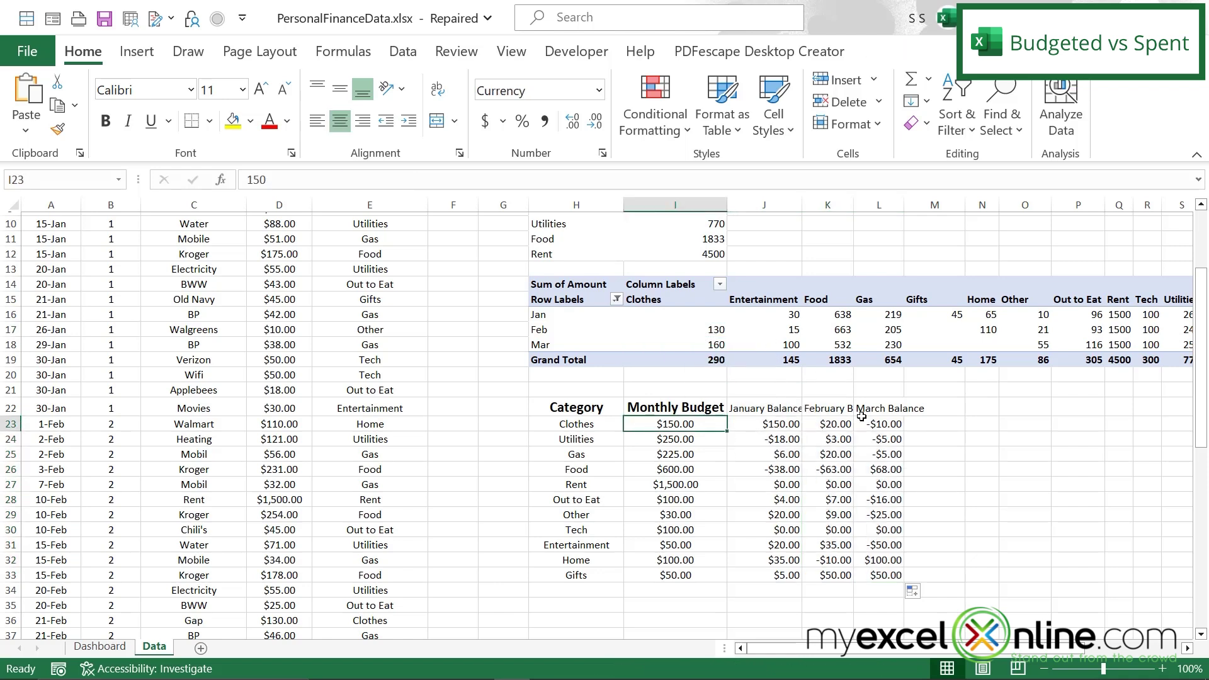
pyautogui.click(828, 422)
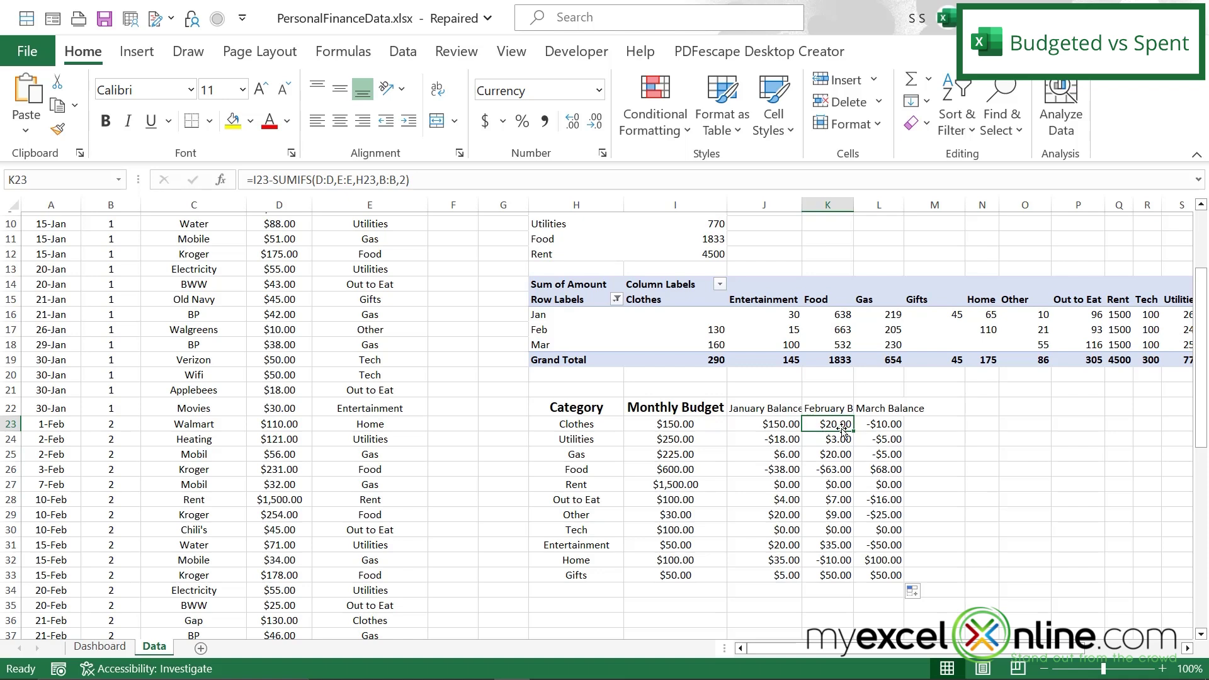
pyautogui.click(883, 428)
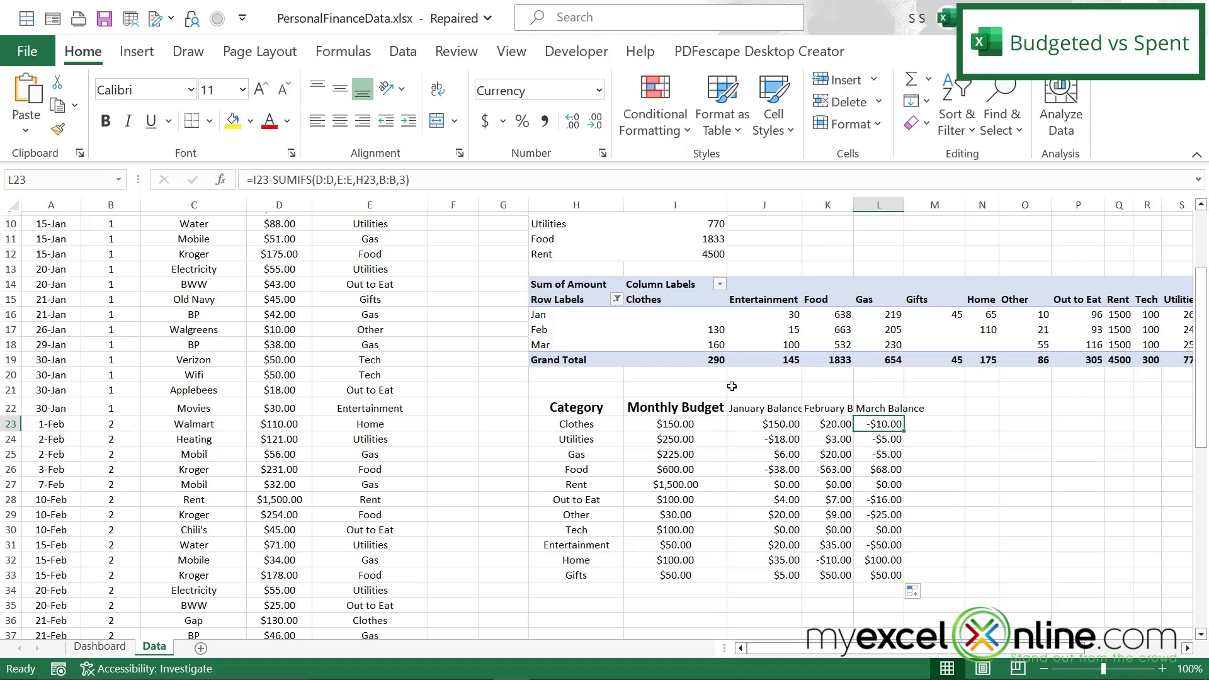
pyautogui.click(706, 345)
pyautogui.click(668, 423)
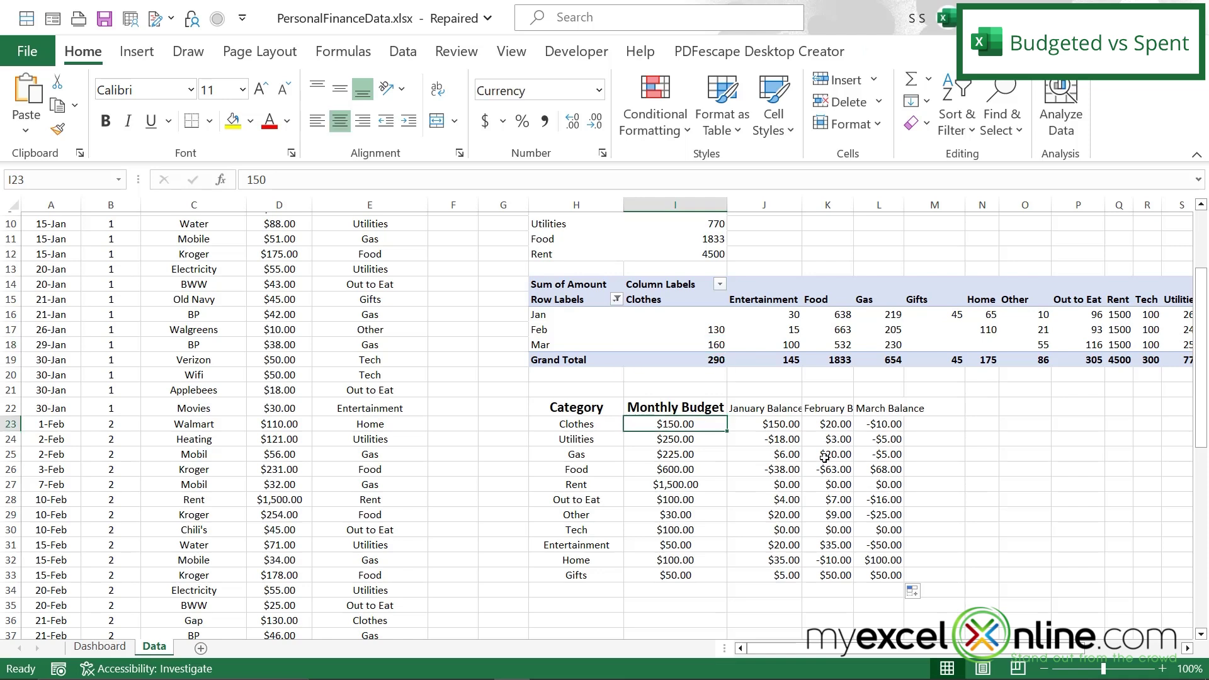
pyautogui.click(774, 471)
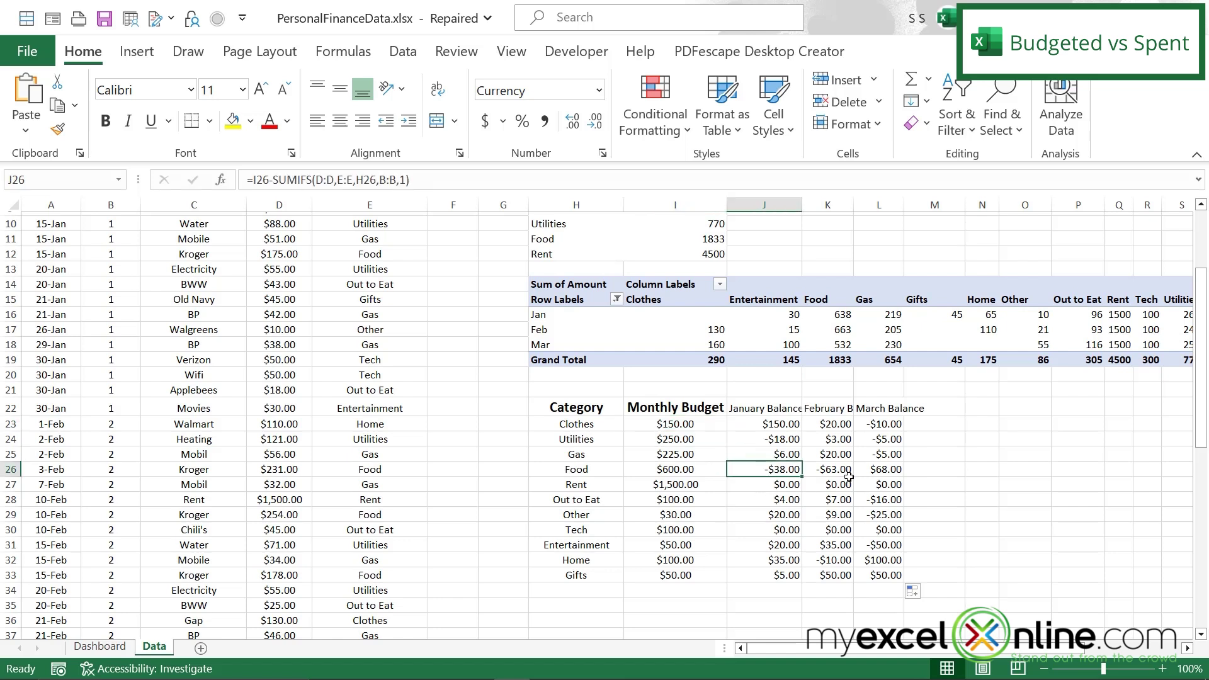
pyautogui.click(847, 474)
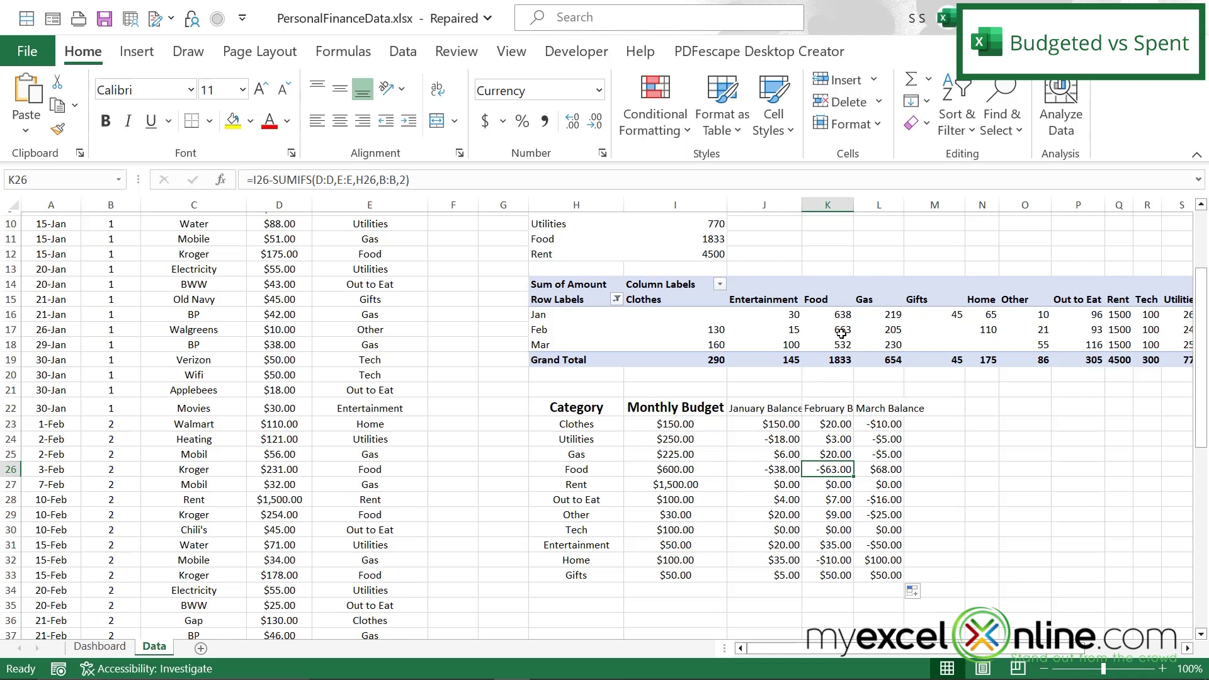
pyautogui.moveTo(862, 329)
pyautogui.click(891, 466)
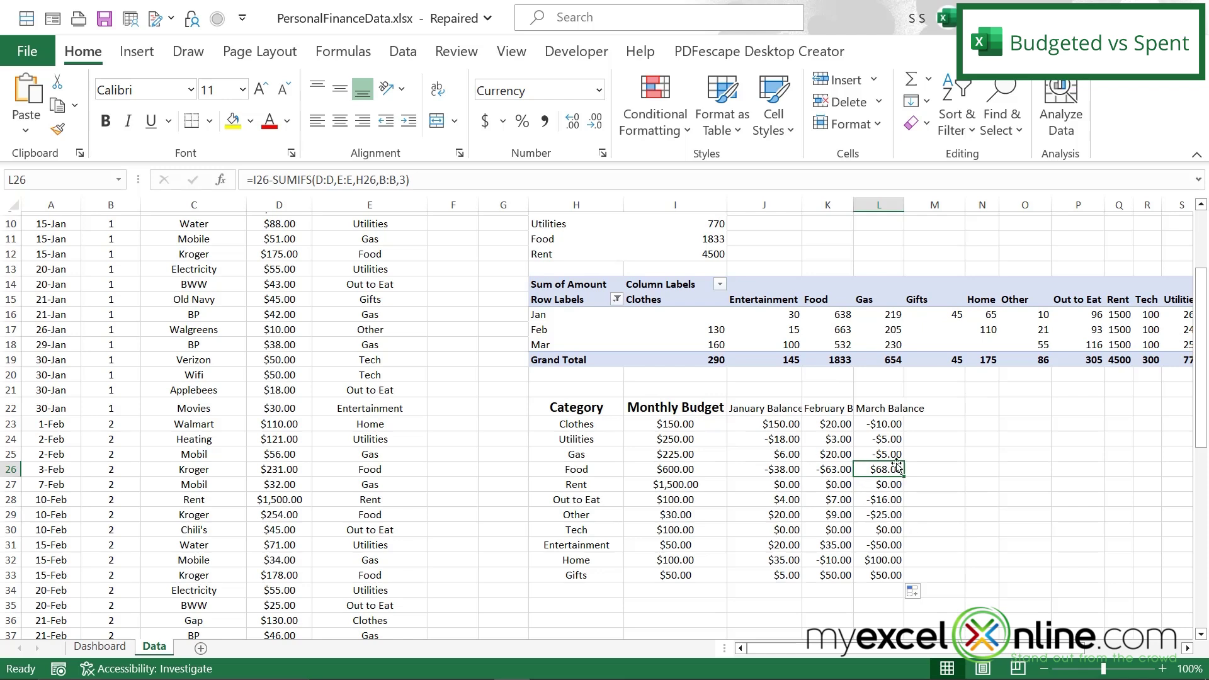
pyautogui.click(930, 409)
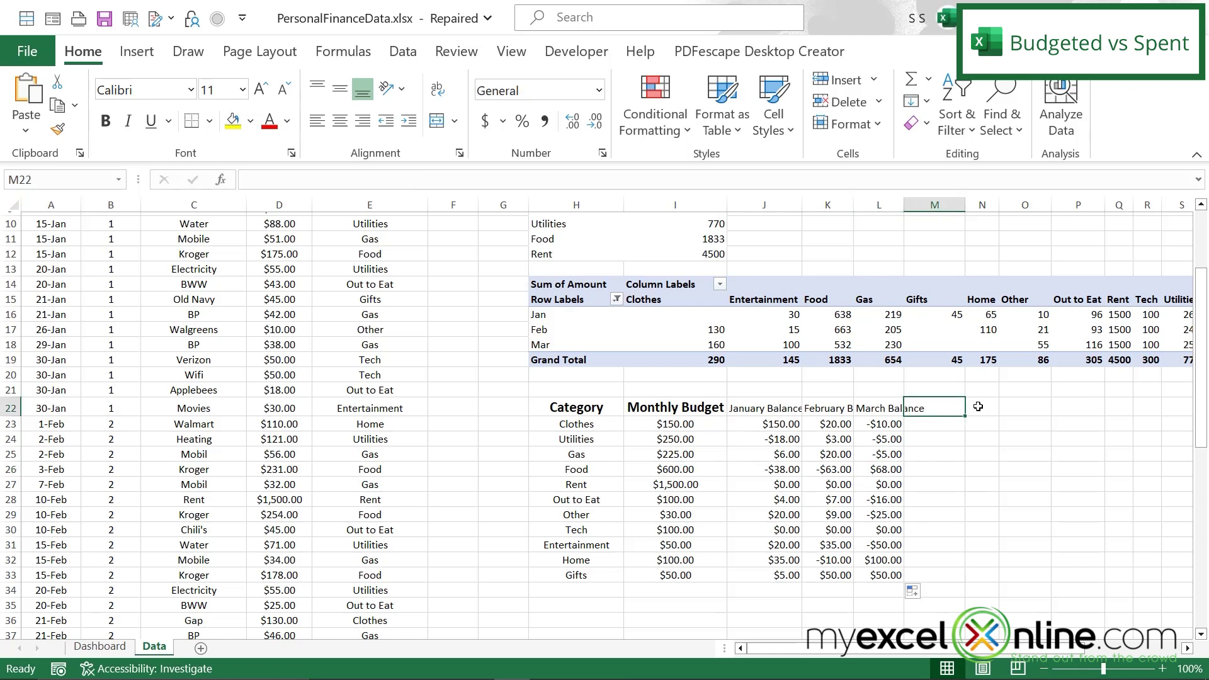
pyautogui.click(980, 408)
pyautogui.click(1011, 406)
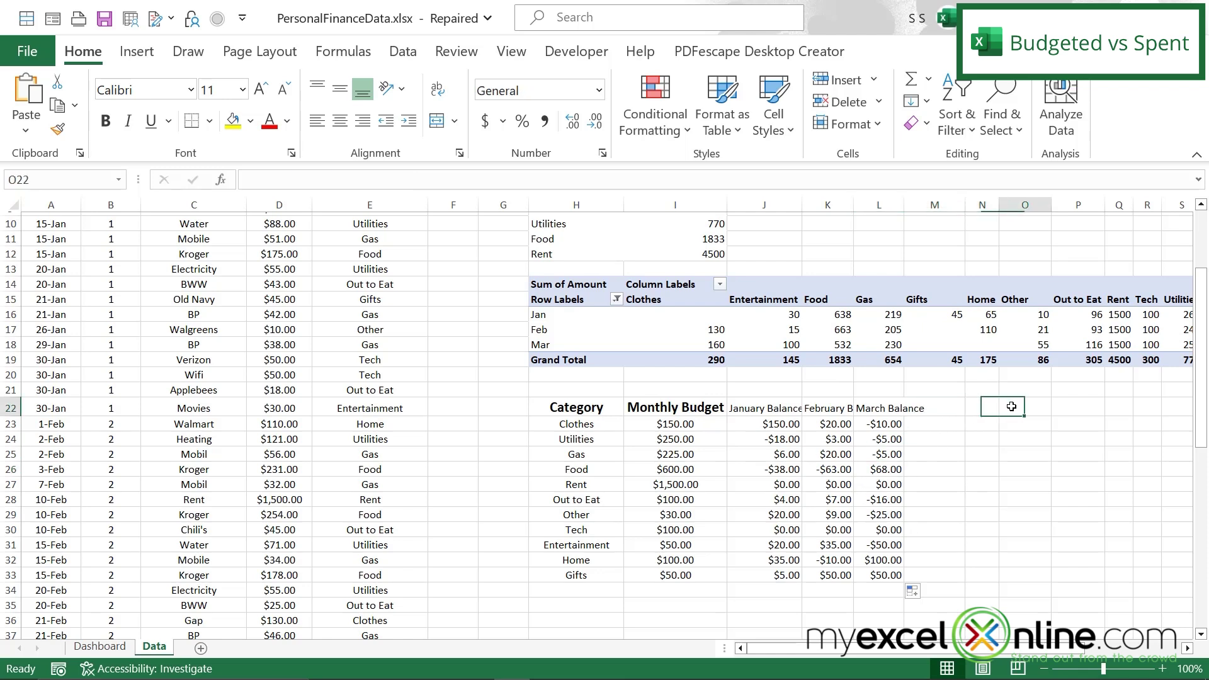
pyautogui.click(878, 431)
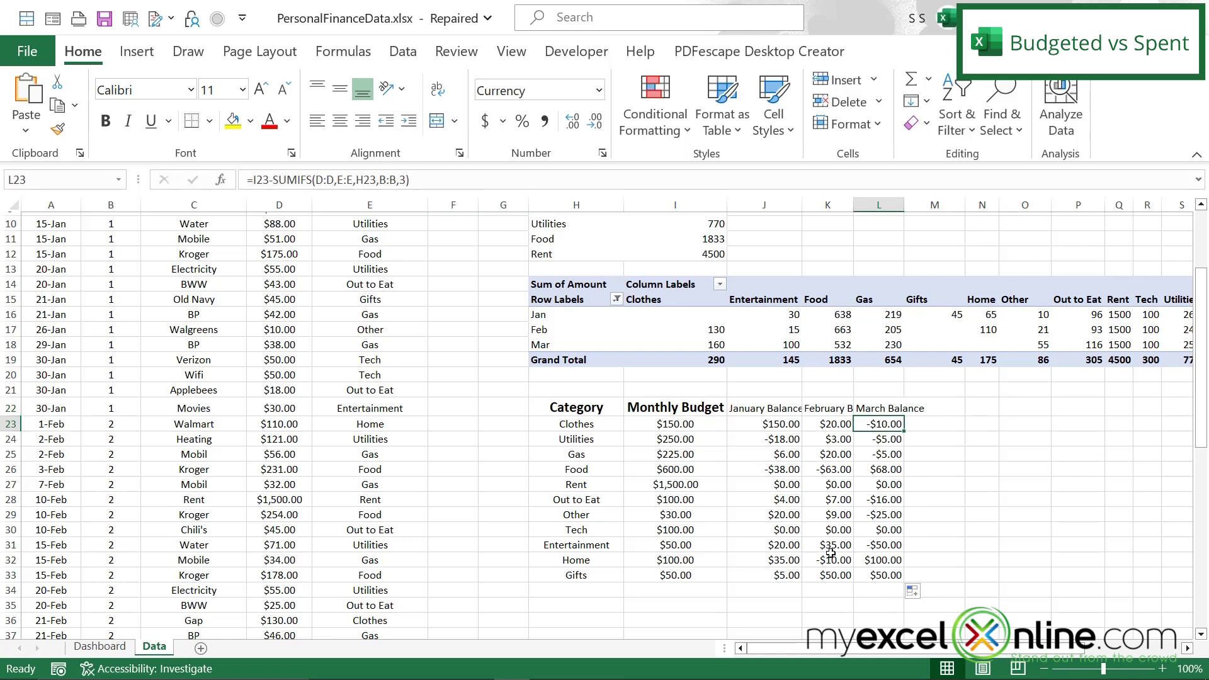
pyautogui.click(984, 407)
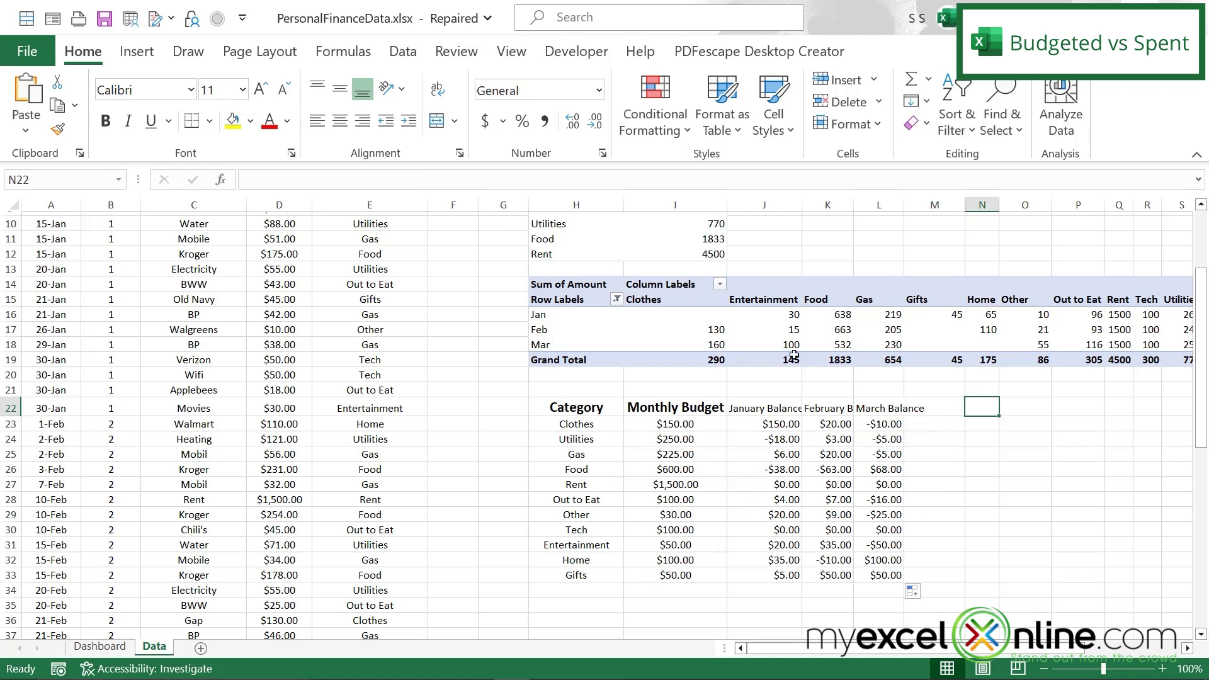
# Insert a 2-D clustered column chart from the budget and monthly balance table in H22:L33
pyautogui.moveTo(576, 410); pyautogui.dragTo(879, 577)
pyautogui.click(139, 54)
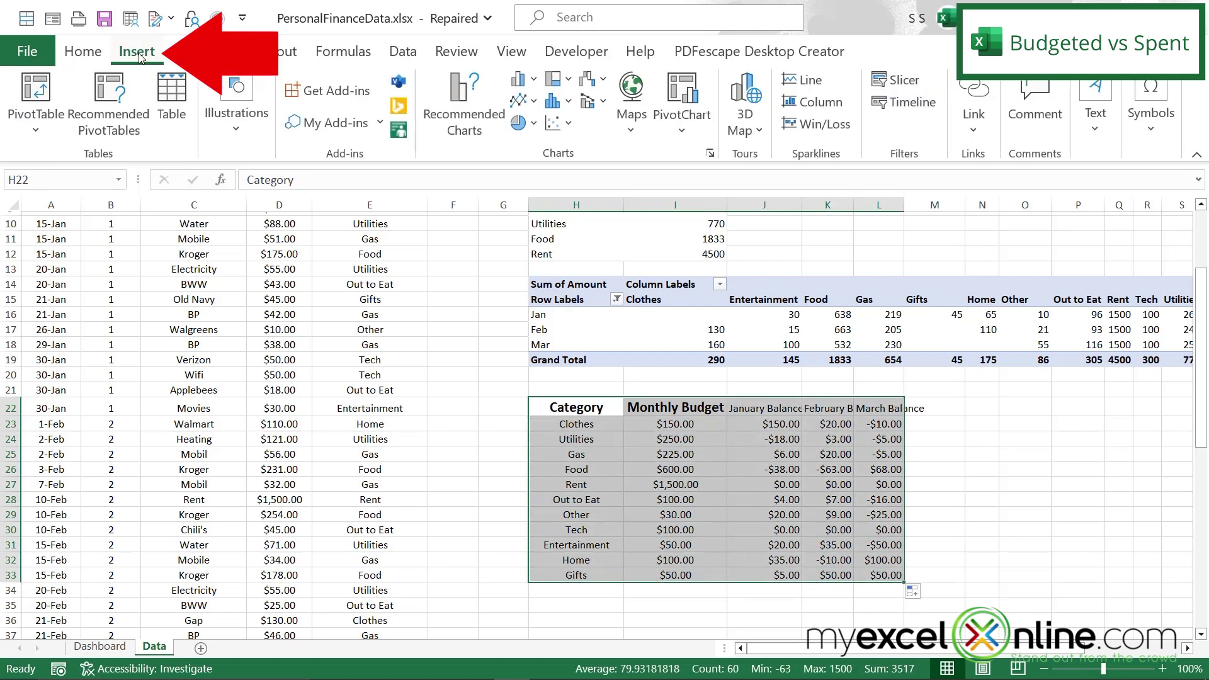
pyautogui.click(534, 81)
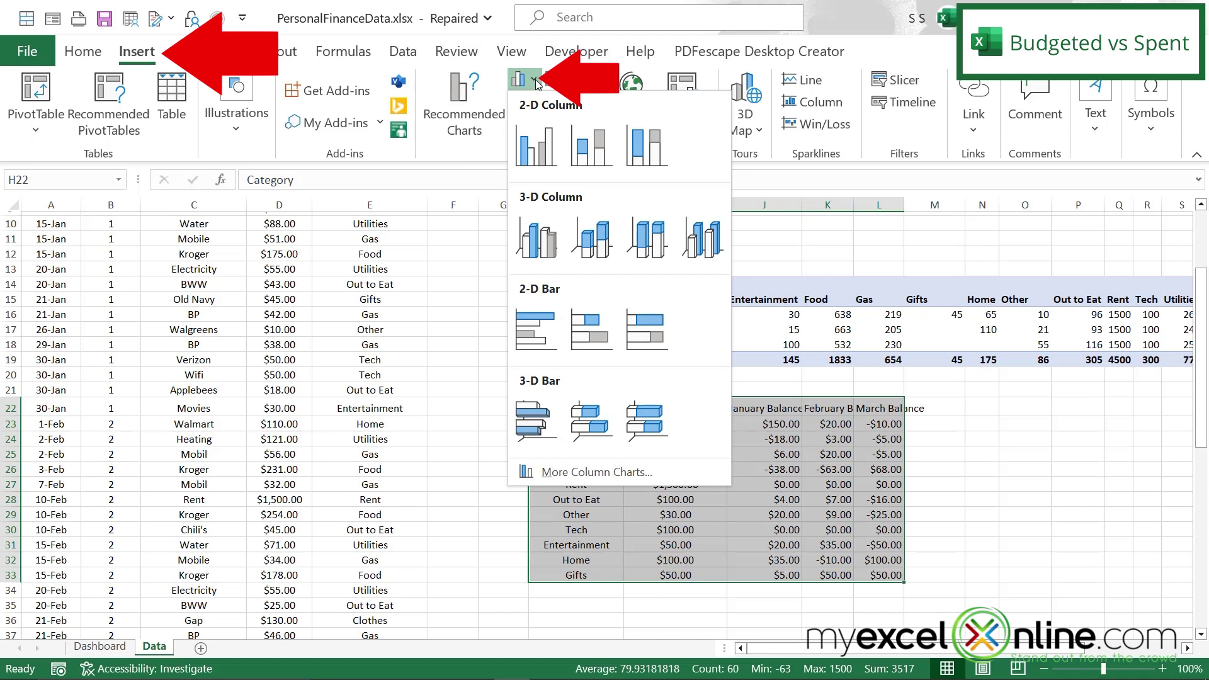
pyautogui.click(544, 162)
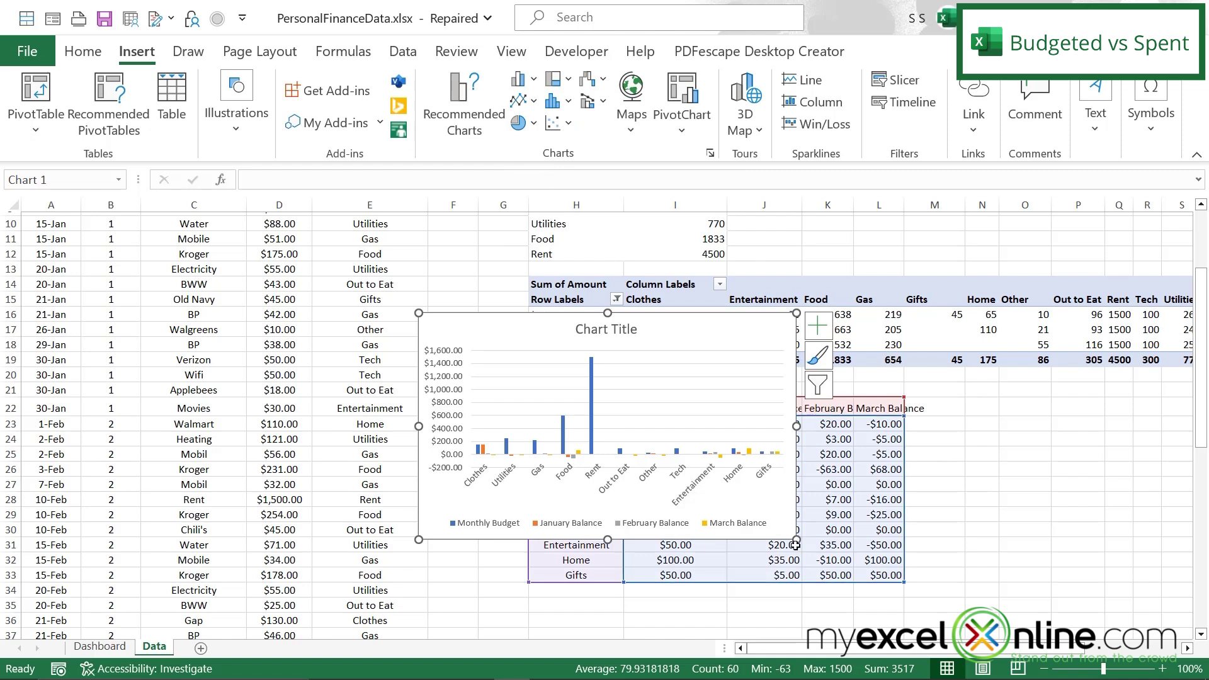
# Enlarge the new column chart and move it over the expense columns so the balance figures are uncovered
pyautogui.moveTo(796, 540); pyautogui.dragTo(994, 598)
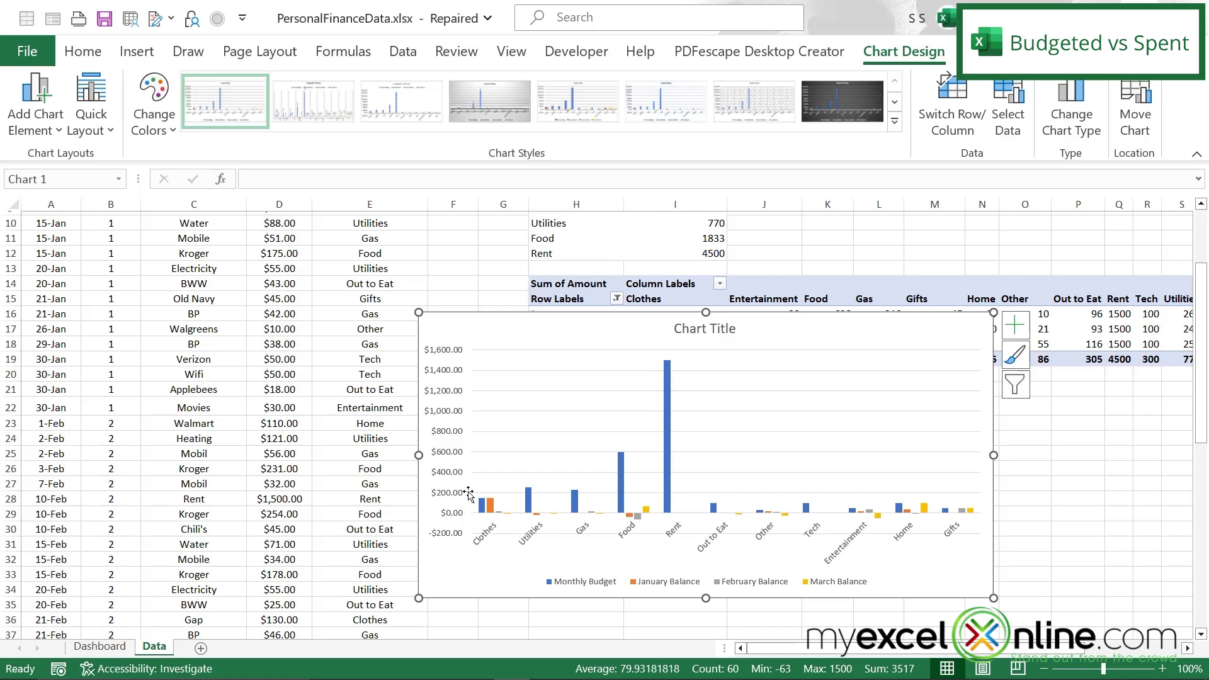
pyautogui.moveTo(528, 313); pyautogui.dragTo(141, 222)
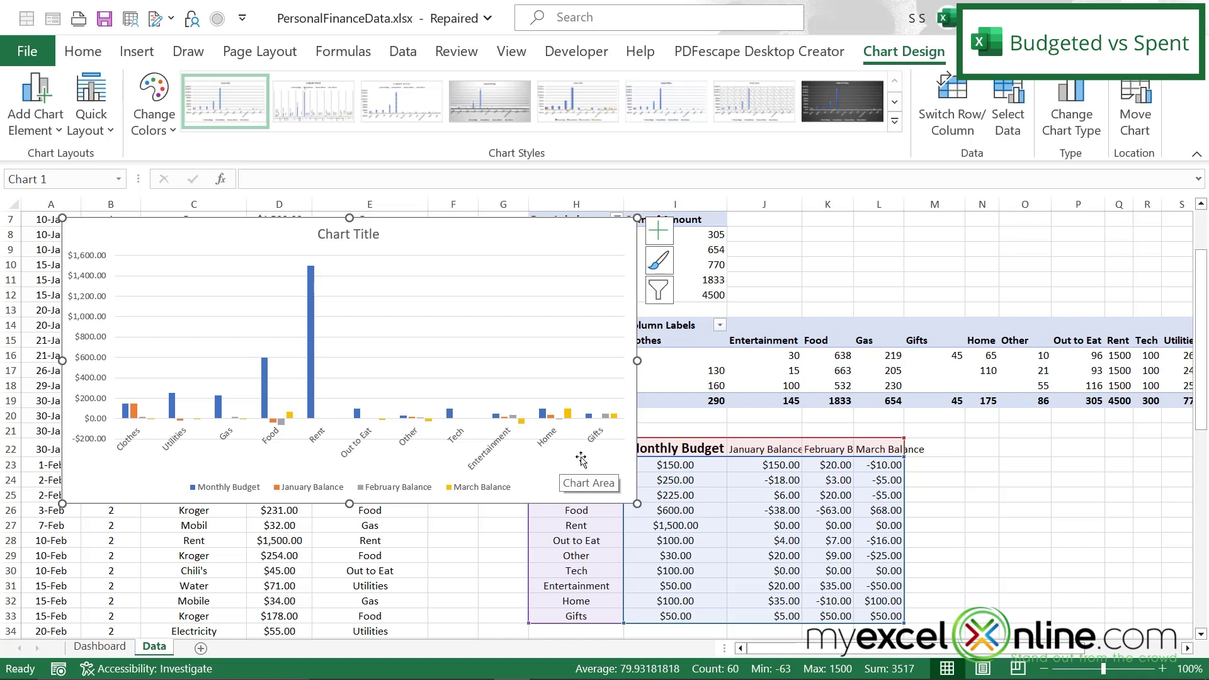
# Move the budget and balance chart from the Data sheet to L1 on the Dashboard sheet, fitted above the Monthly Expenses By Category chart
pyautogui.rightClick(473, 240)
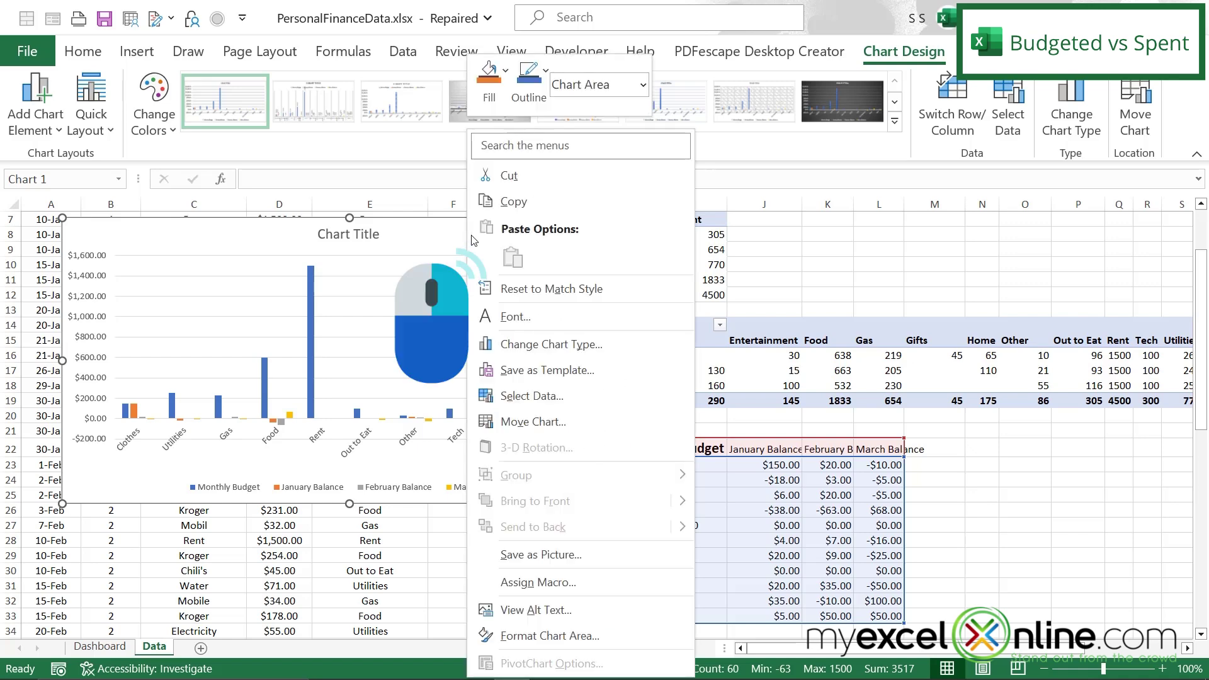
pyautogui.click(509, 175)
pyautogui.click(101, 649)
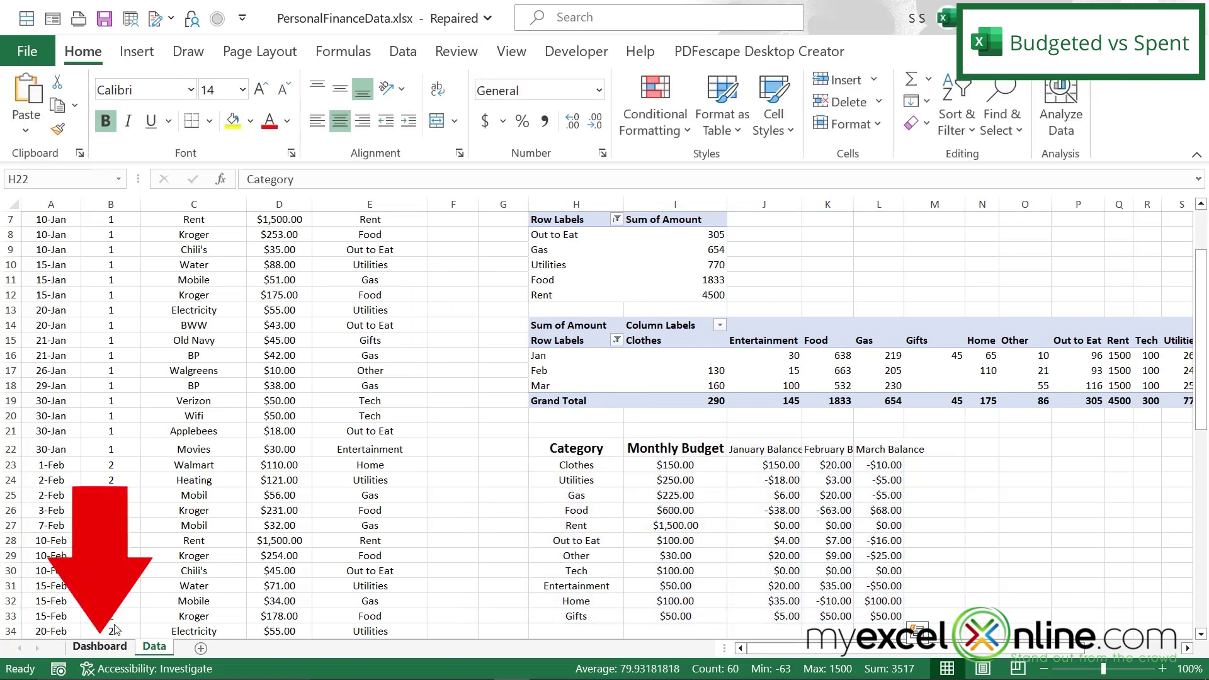
pyautogui.rightClick(598, 123)
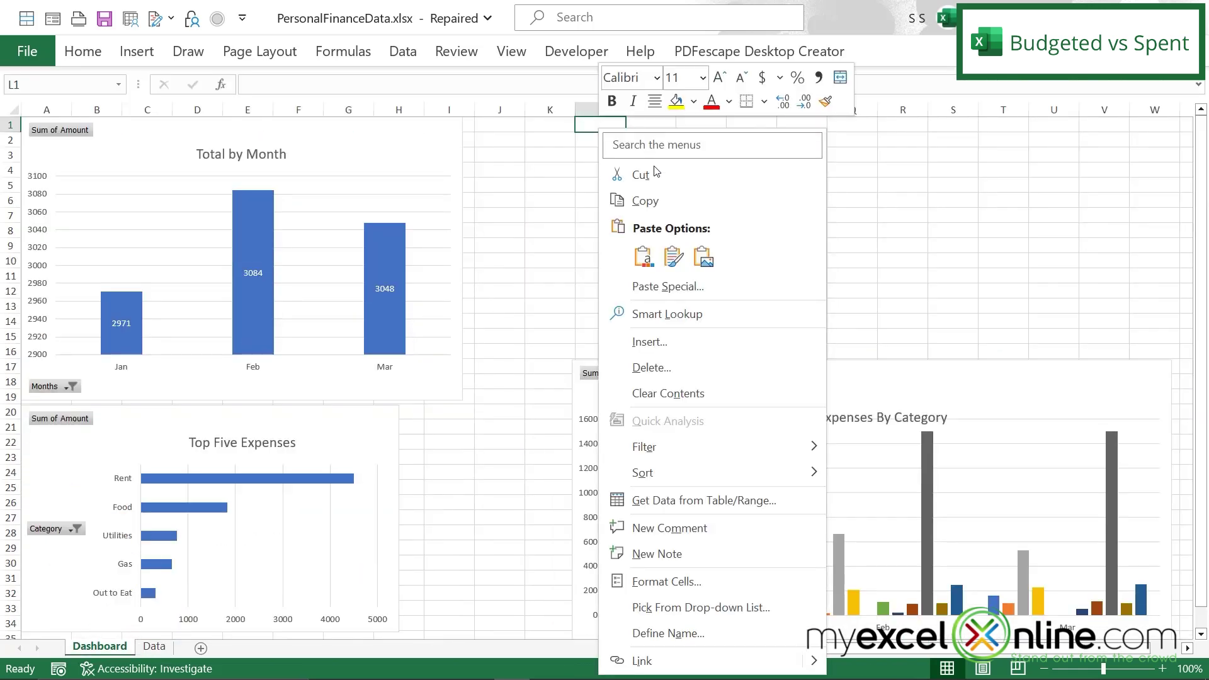
pyautogui.click(643, 256)
pyautogui.moveTo(1150, 403); pyautogui.dragTo(1165, 360)
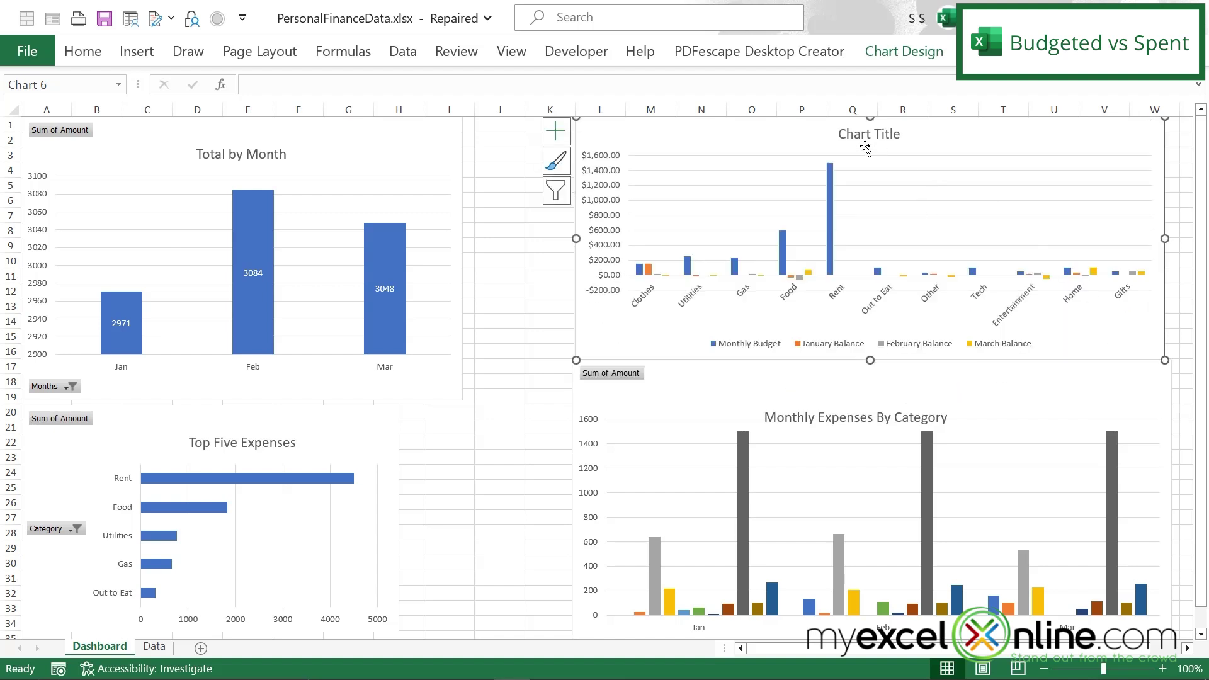
# Replace the placeholder title of the budget and balance chart with "How Close to Budget (positive good)"
pyautogui.click(842, 133)
pyautogui.moveTo(842, 133); pyautogui.dragTo(894, 133)
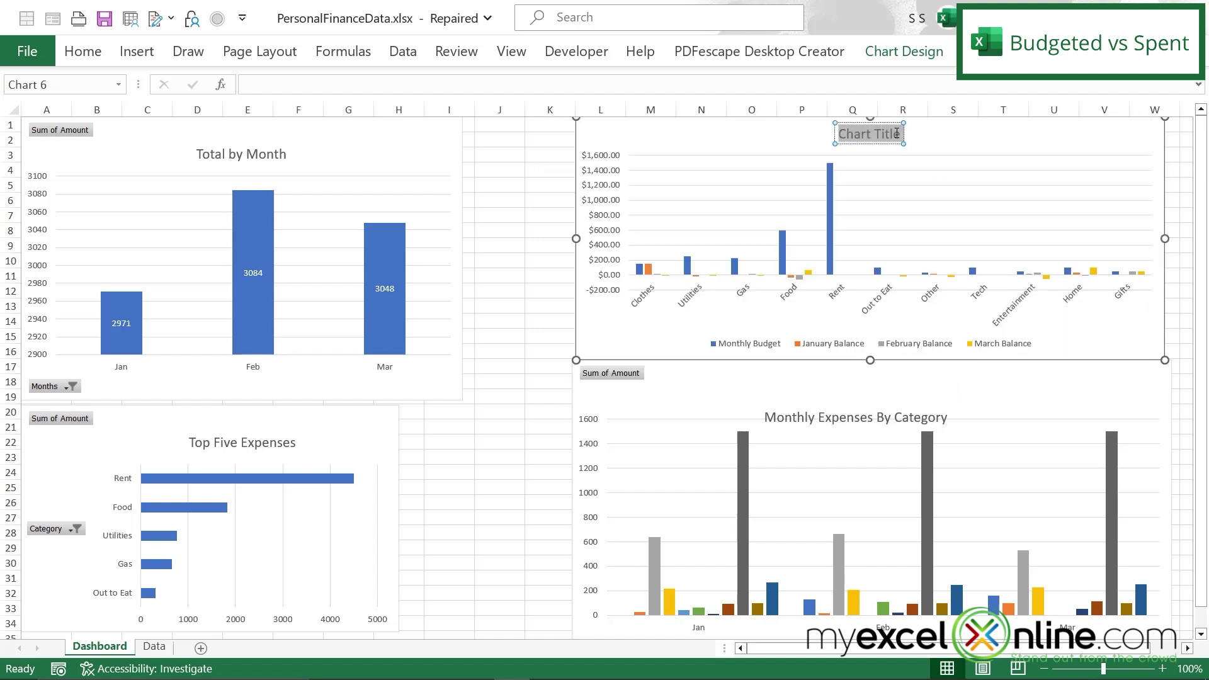
pyautogui.write('H')
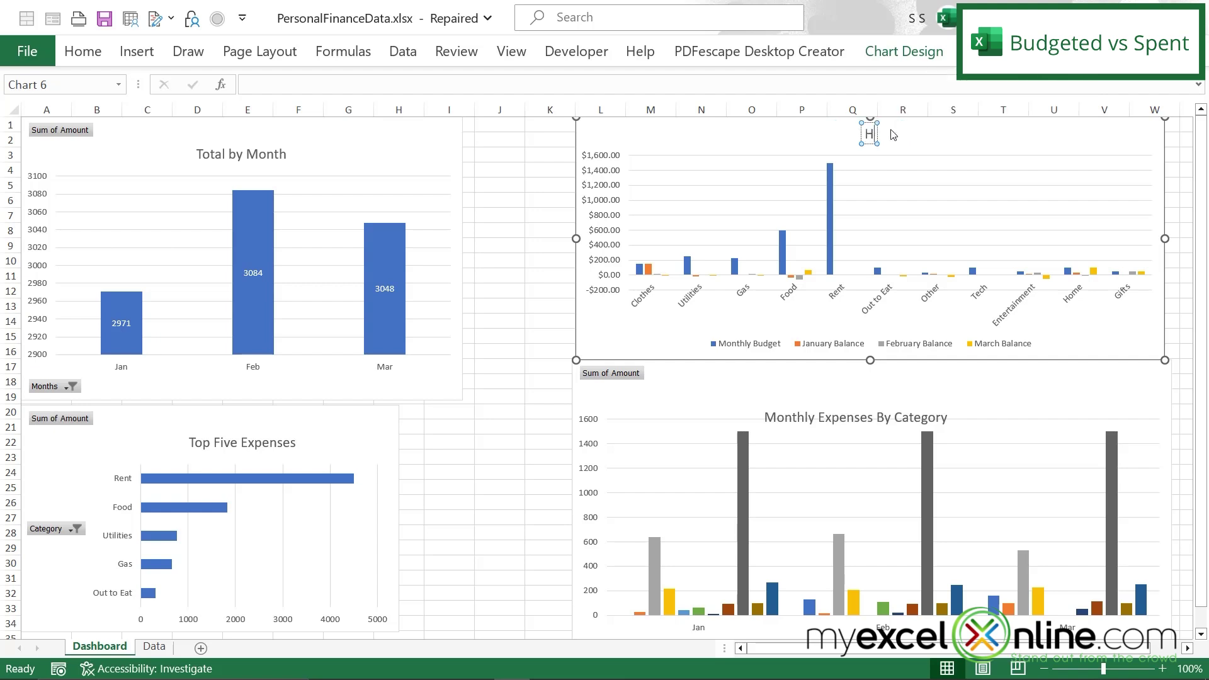
pyautogui.write('ow Close to Budget')
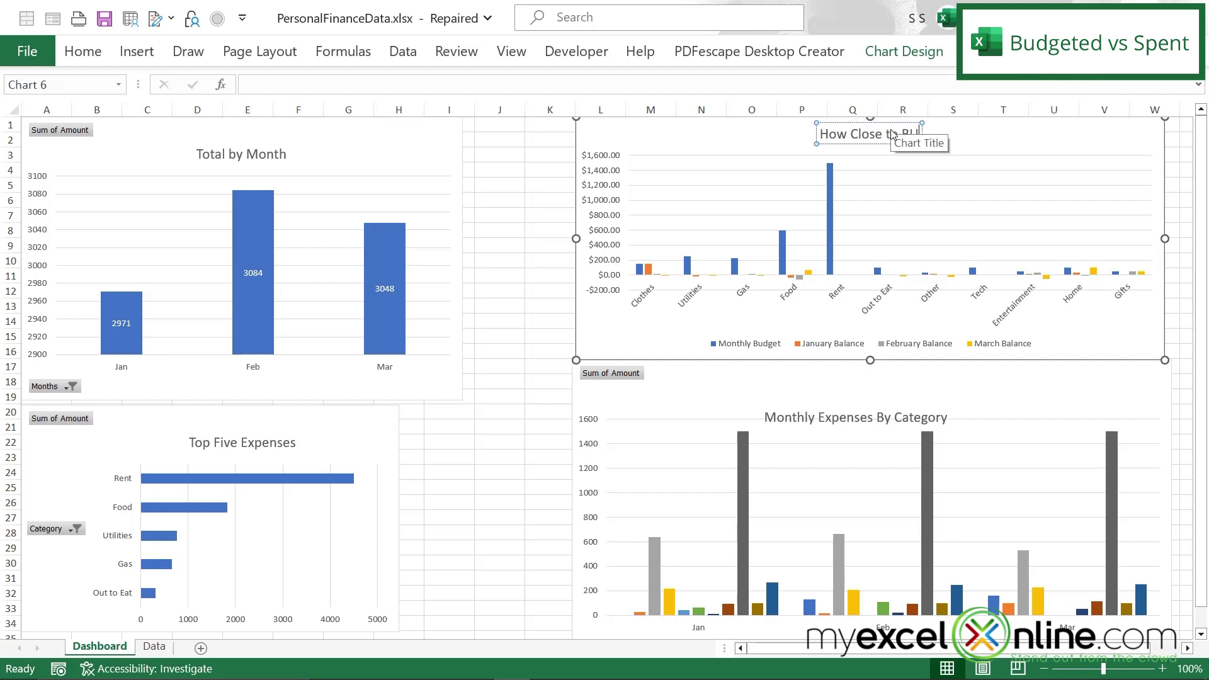
pyautogui.write(' (')
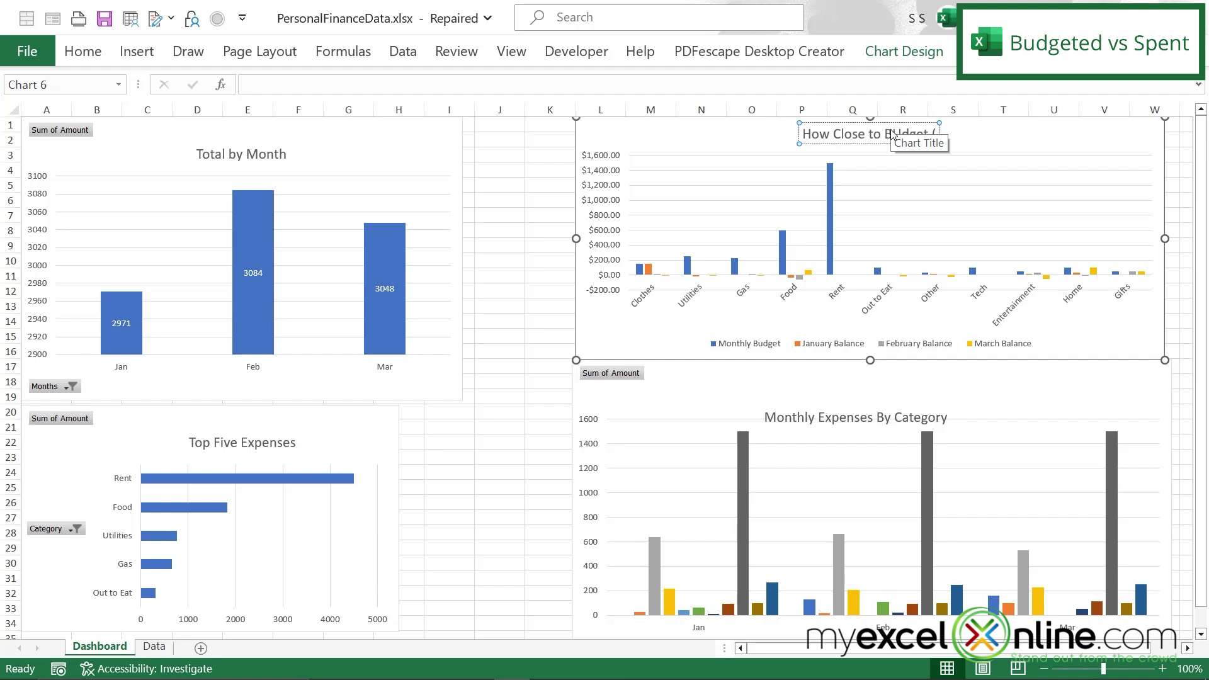
pyautogui.write('positi')
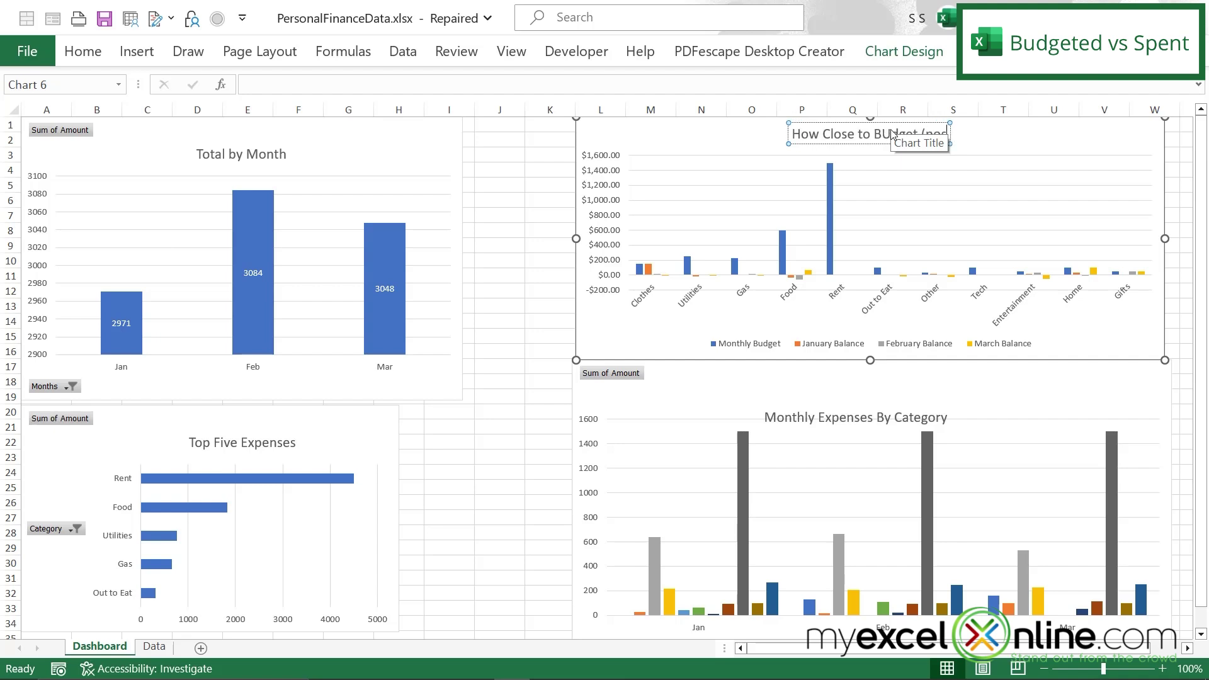
pyautogui.write('ve good)')
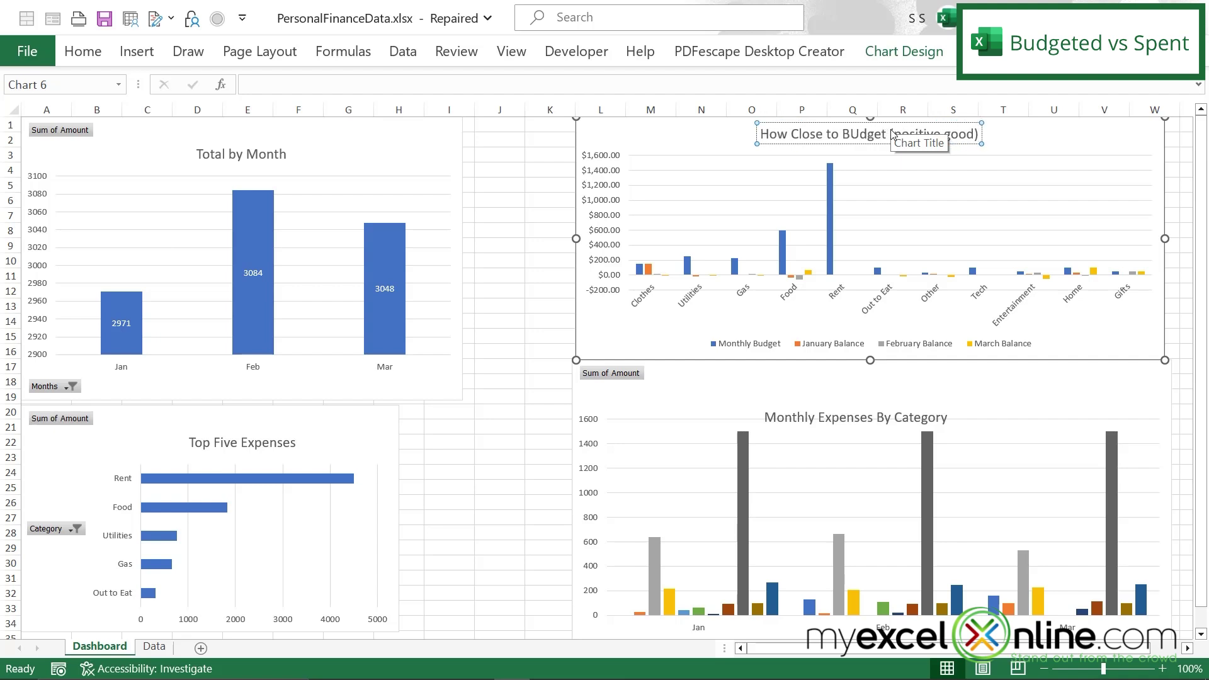
# Insert a Months slicer for the Monthly Expenses By Category chart and place it beside the Total by Month chart
pyautogui.click(583, 441)
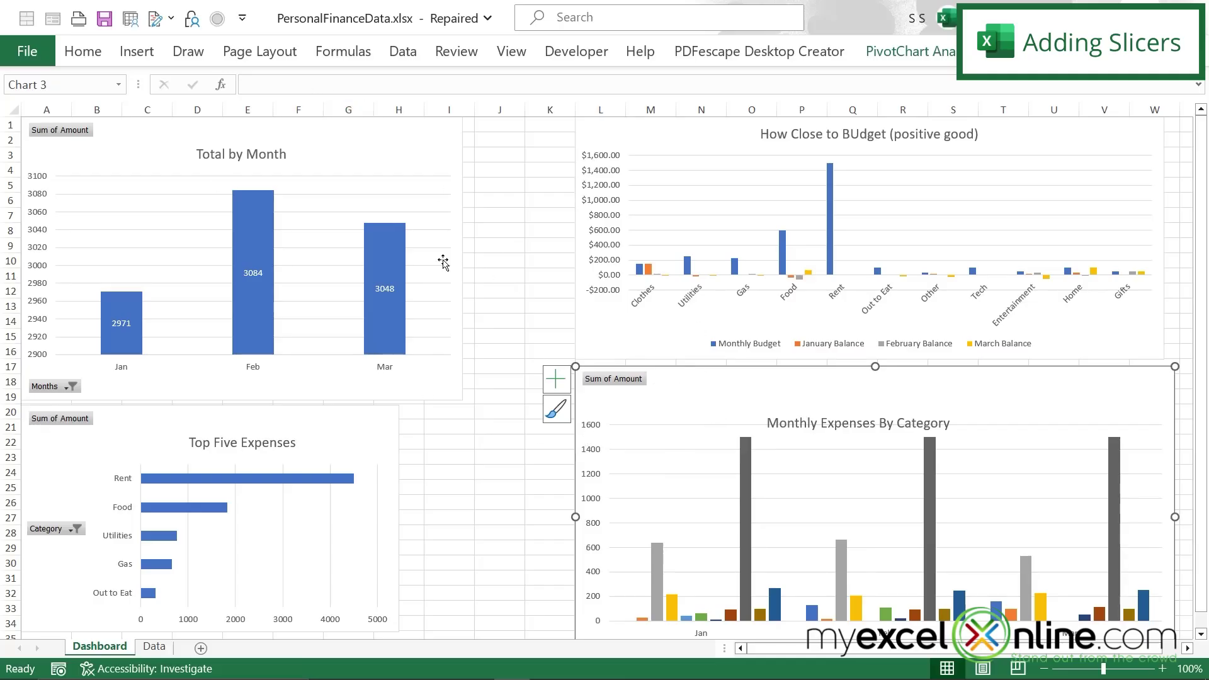
pyautogui.click(146, 52)
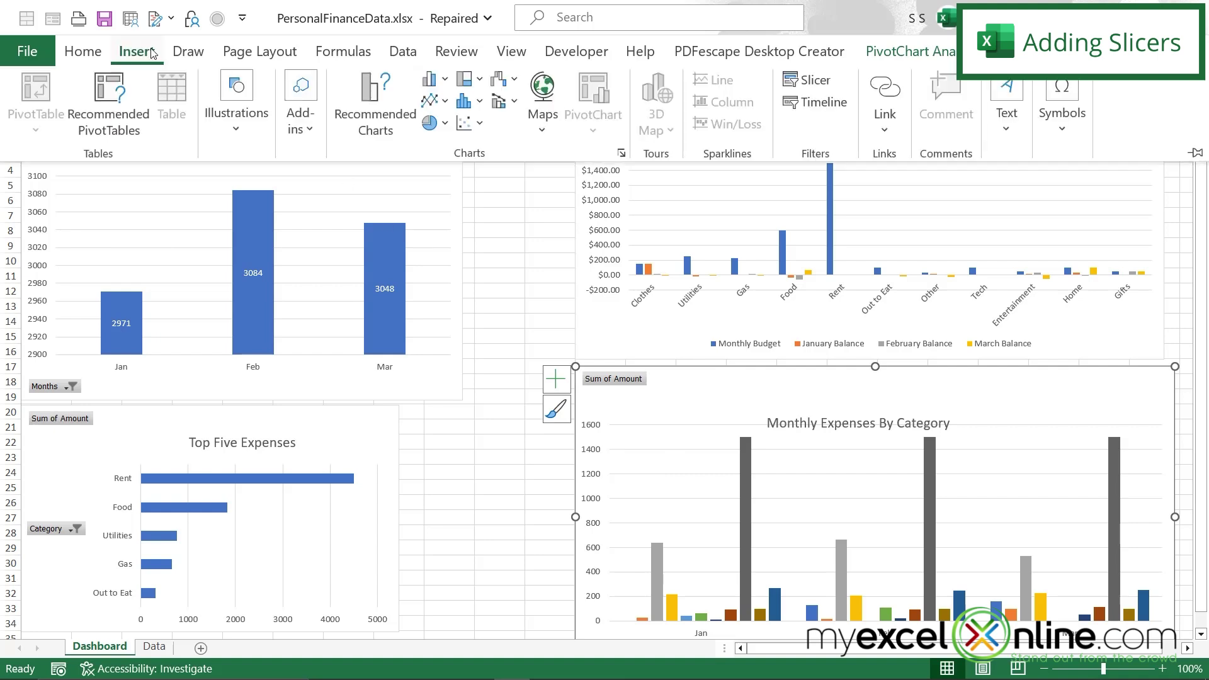
pyautogui.click(811, 79)
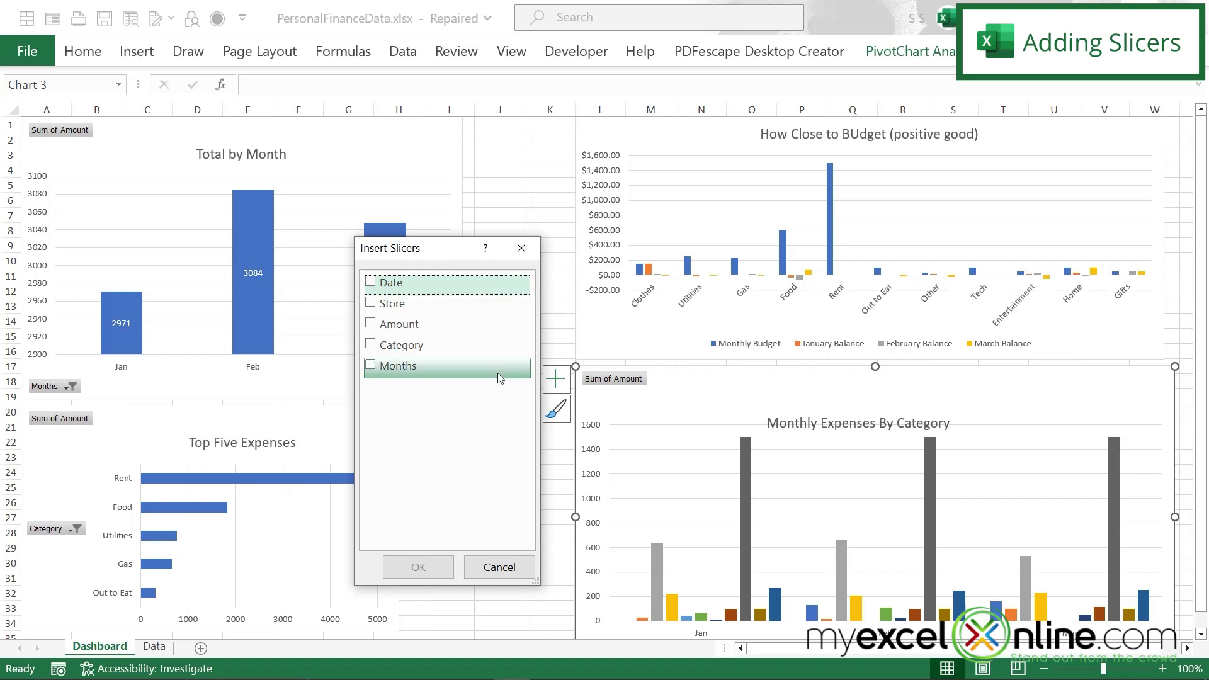
pyautogui.click(372, 367)
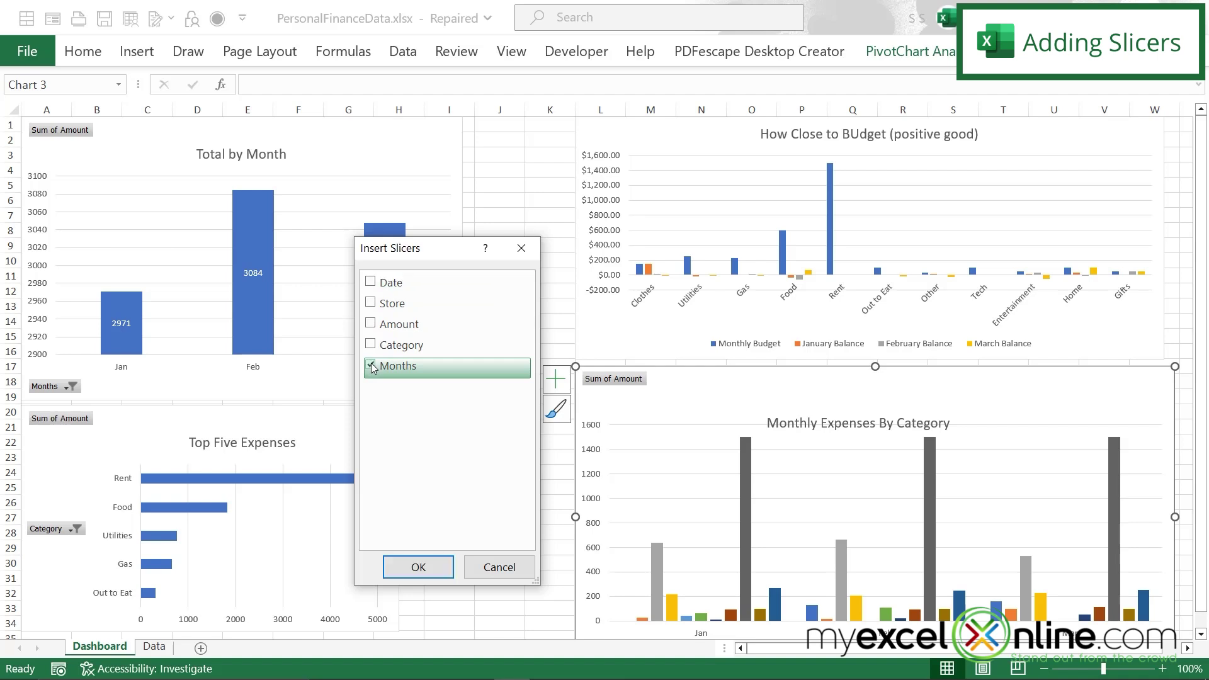
pyautogui.click(417, 567)
pyautogui.moveTo(588, 287); pyautogui.dragTo(490, 134)
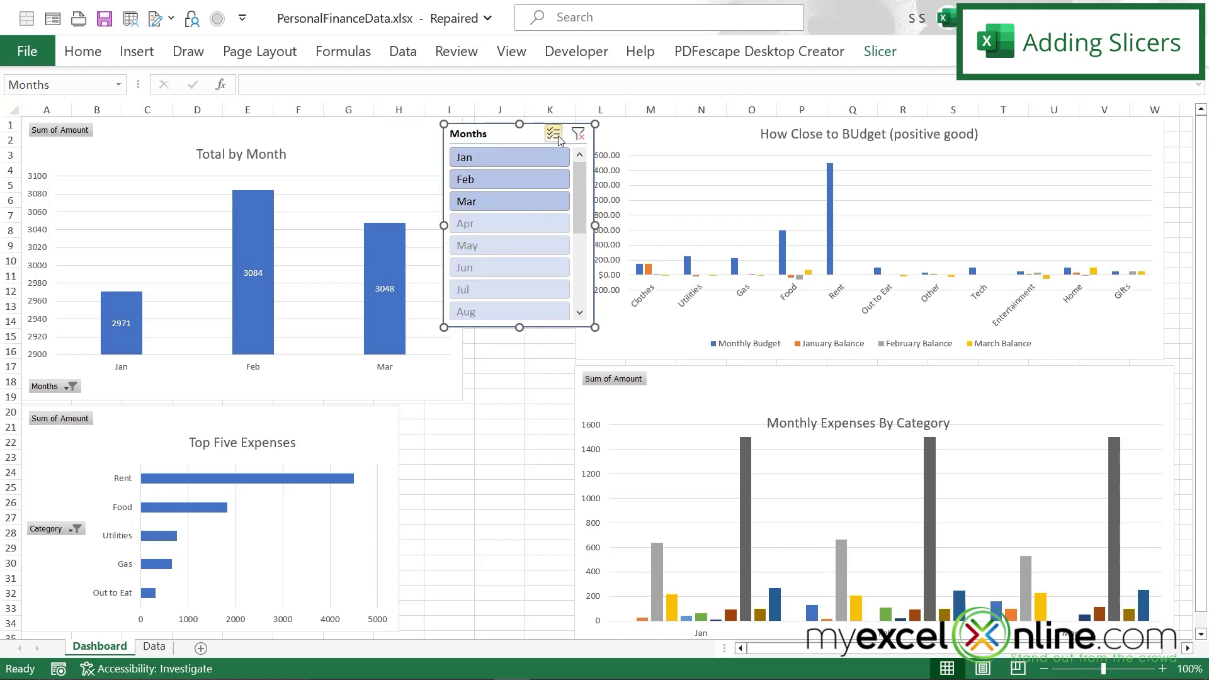
# Filter the Monthly Expenses By Category chart to Jan, Feb, Mar and Apr one at a time with the Months slicer
pyautogui.click(473, 159)
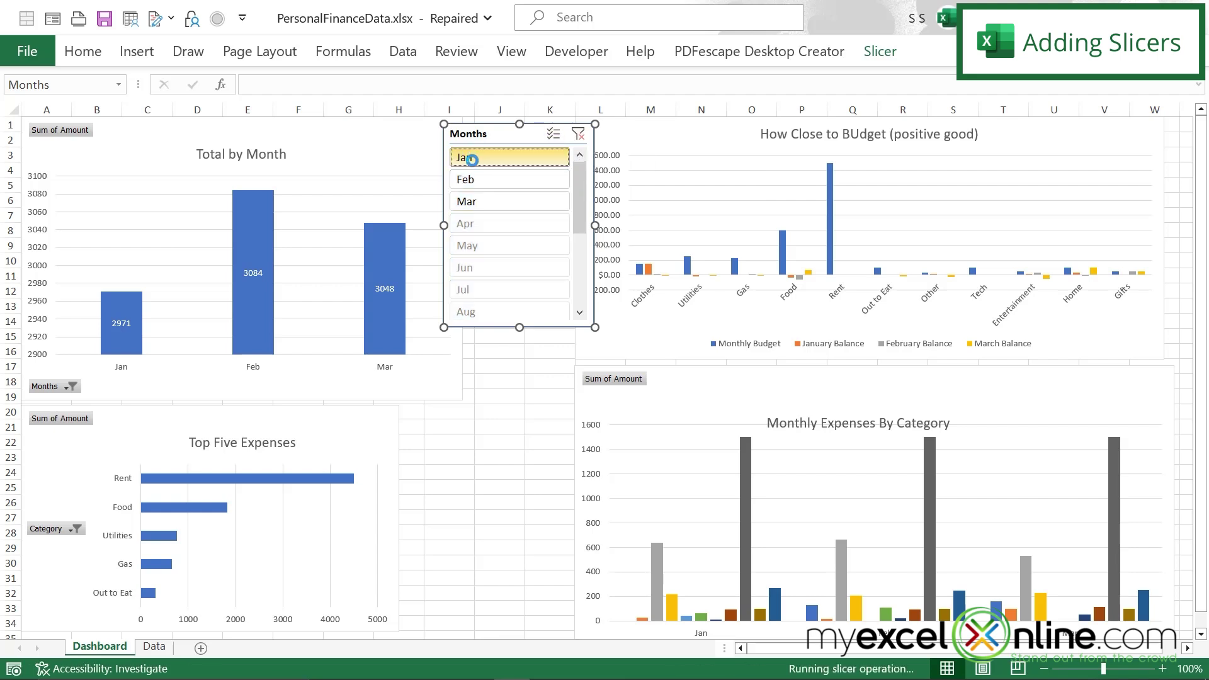
pyautogui.click(472, 180)
pyautogui.click(482, 203)
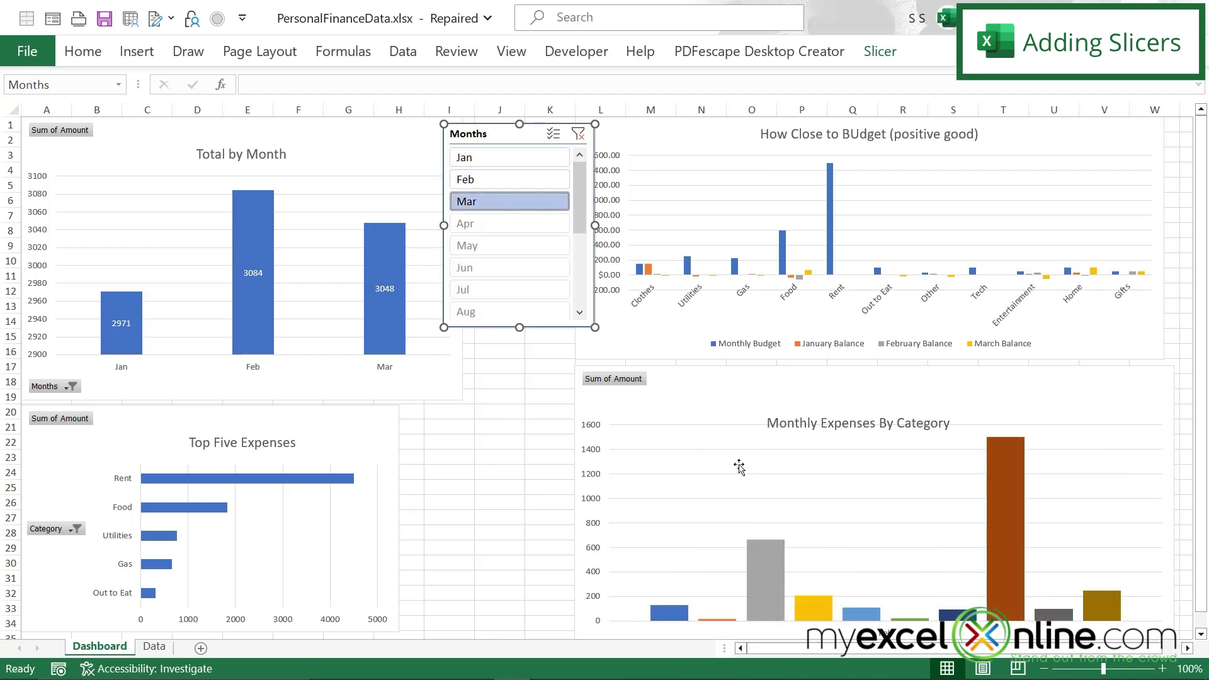
pyautogui.click(488, 221)
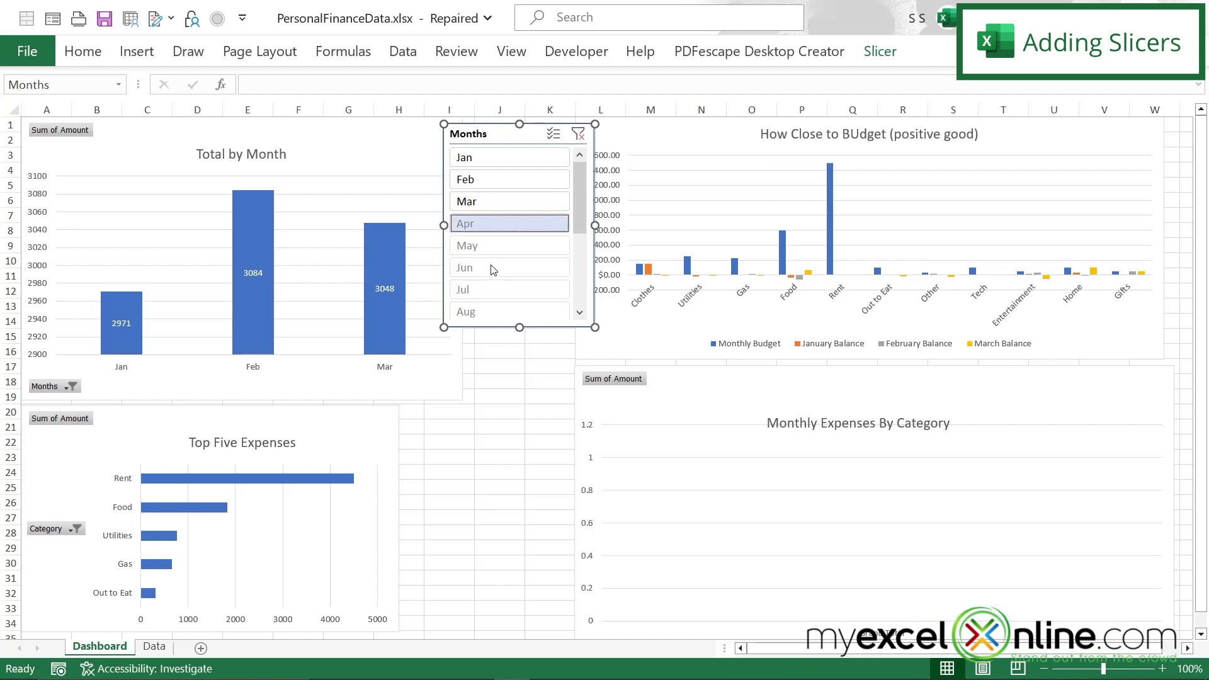
# Select Jan in the Months slicer, turn on multi-select and add Feb to the filter
pyautogui.click(494, 155)
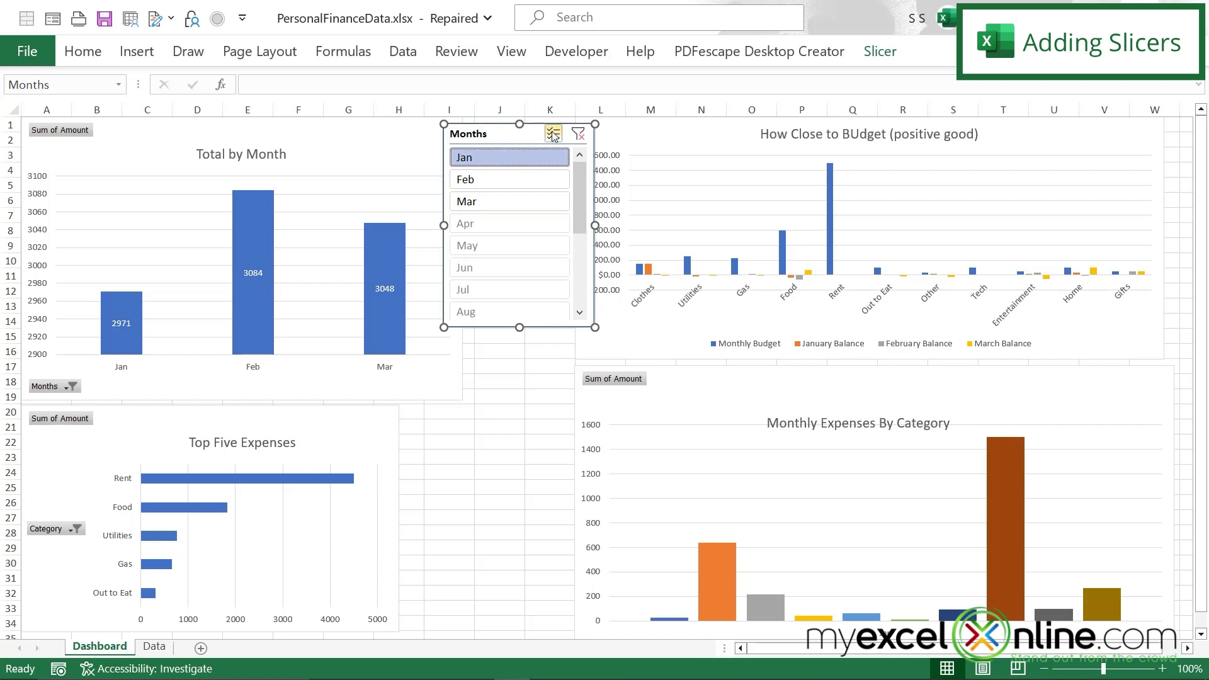
pyautogui.click(552, 134)
pyautogui.click(483, 180)
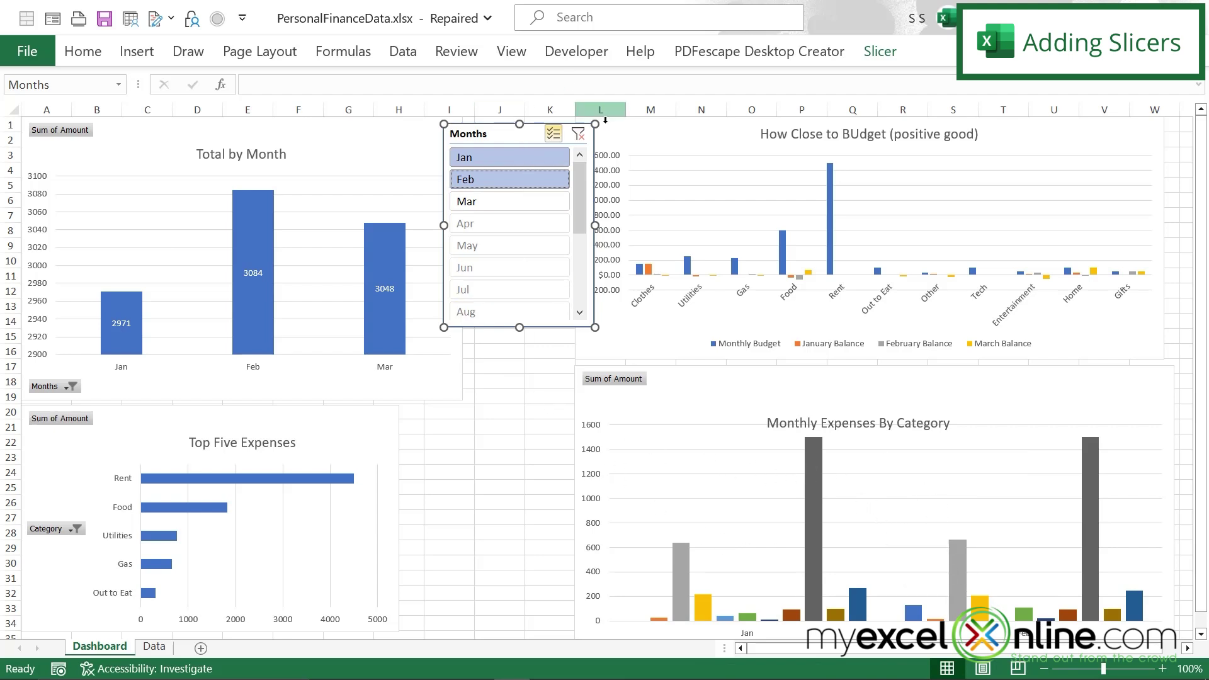
# Connect the Months slicer to PivotTable20 and PivotTable21 as well, through its report connections
pyautogui.rightClick(531, 225)
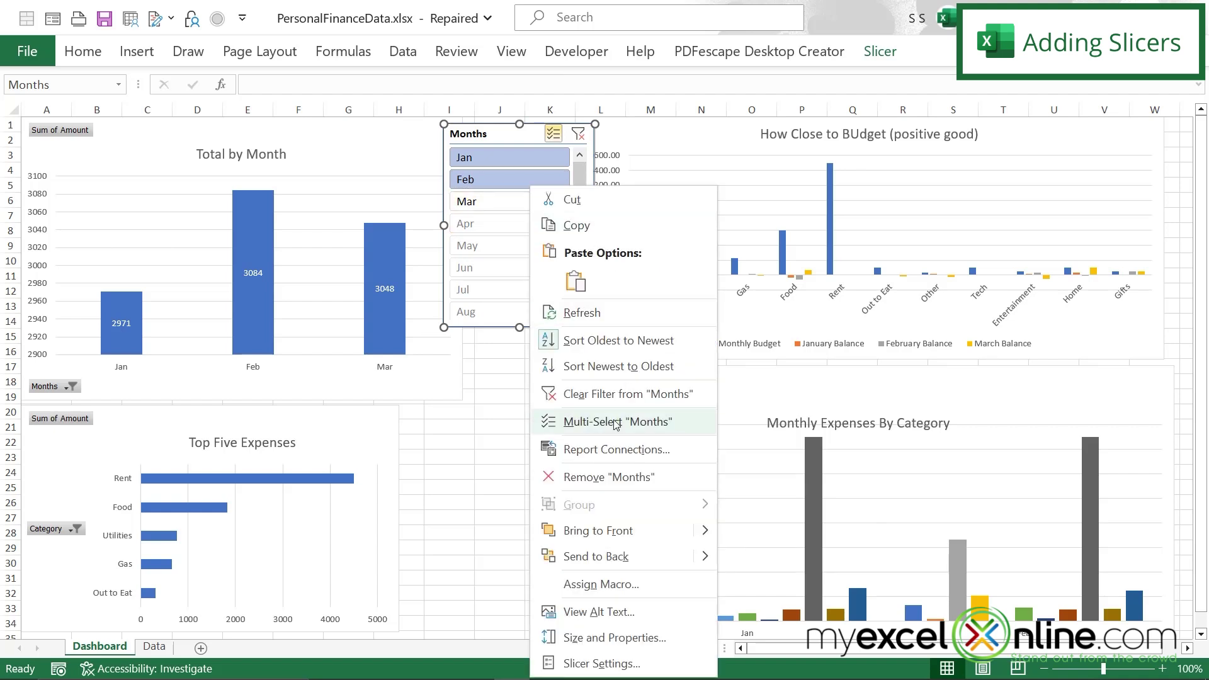
pyautogui.click(604, 449)
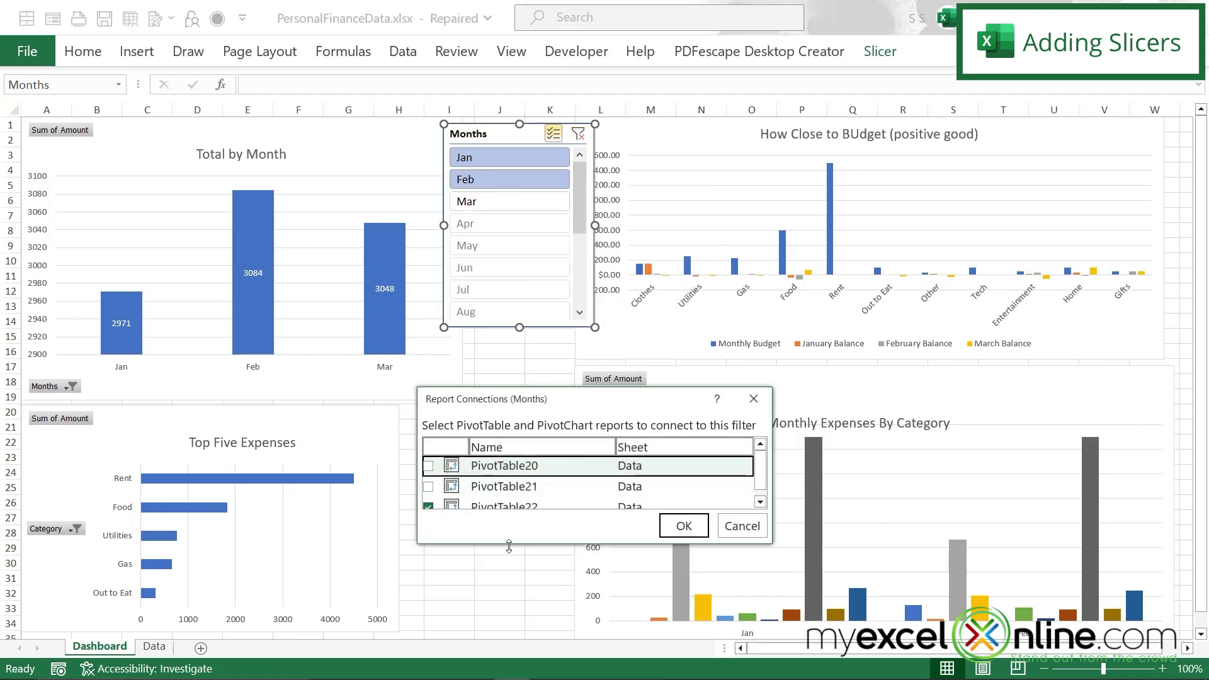
pyautogui.click(428, 486)
pyautogui.click(428, 466)
pyautogui.click(540, 483)
pyautogui.click(682, 525)
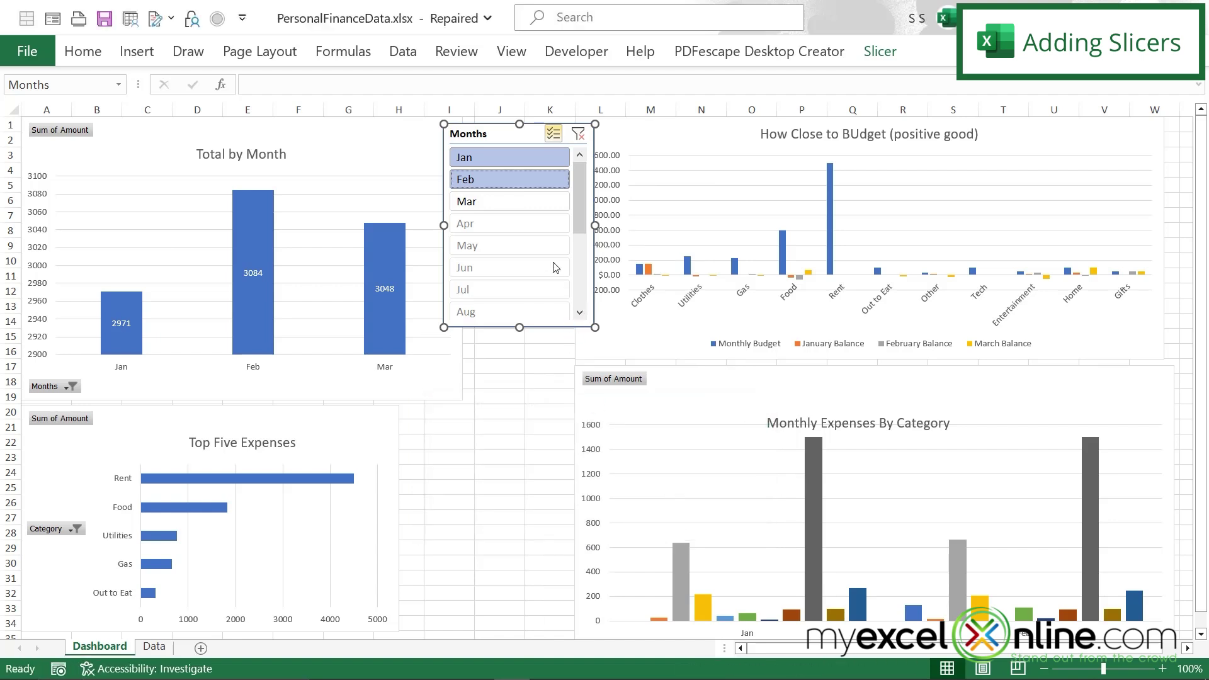
# Test the connected Months slicer by toggling Mar, Feb and Jan, ending with only Feb and Mar selected
pyautogui.click(498, 203)
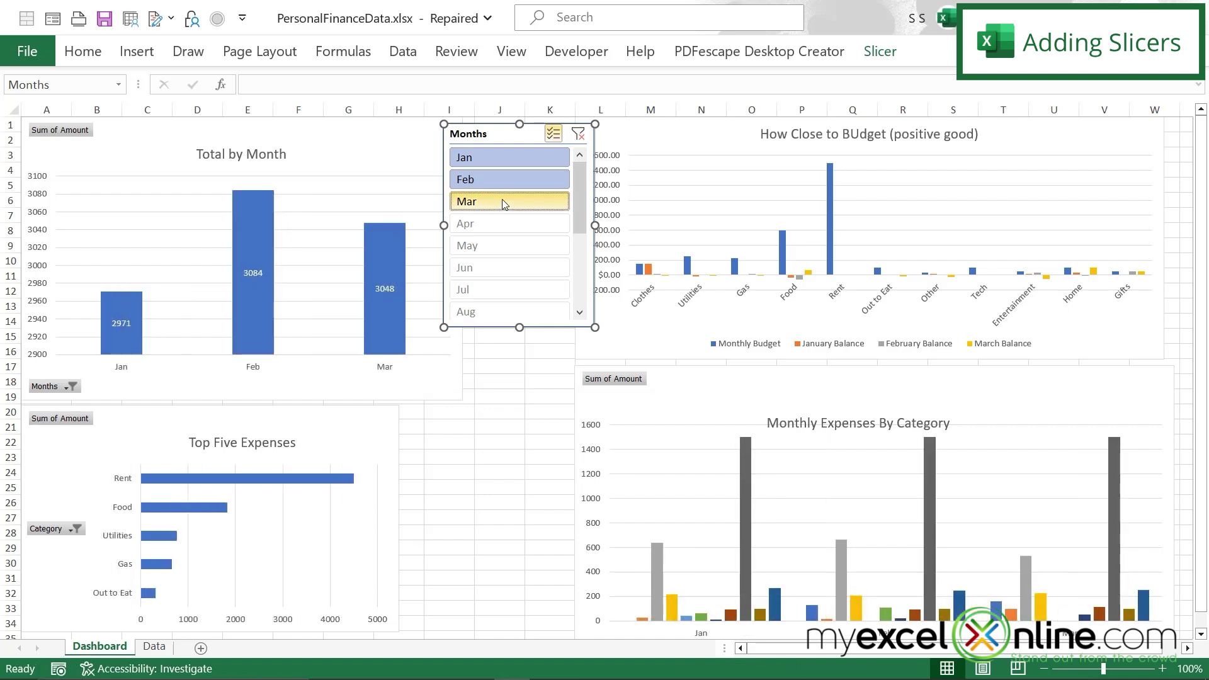
pyautogui.click(497, 180)
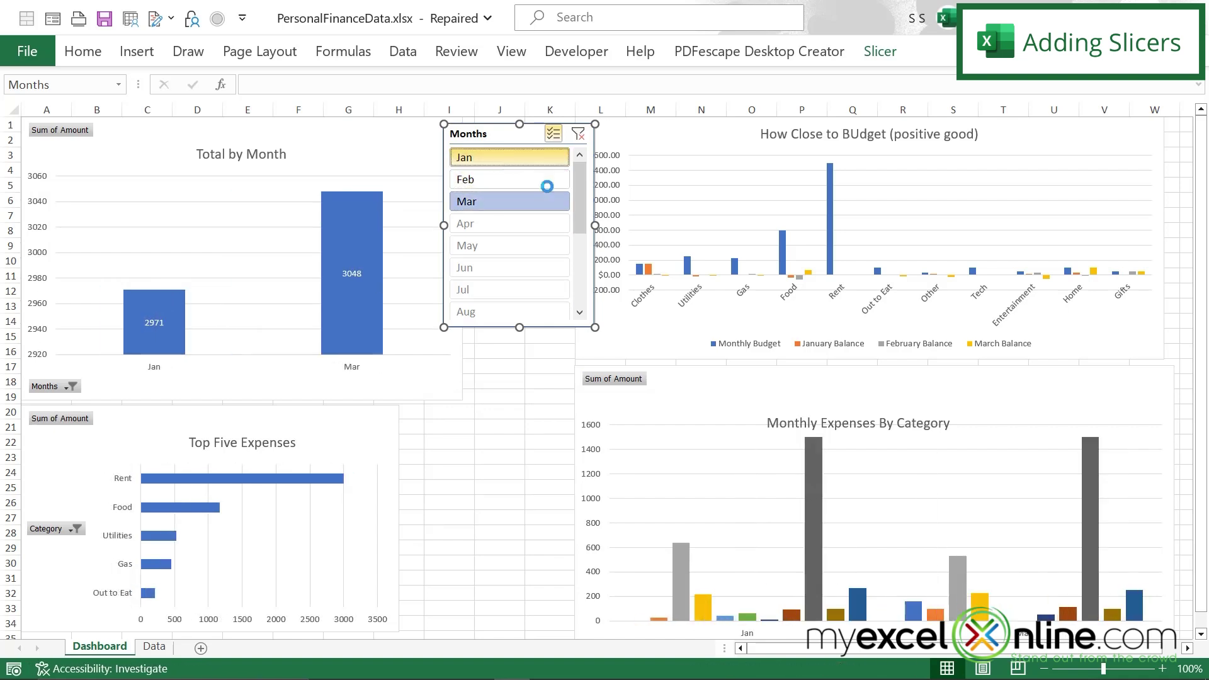
pyautogui.click(500, 157)
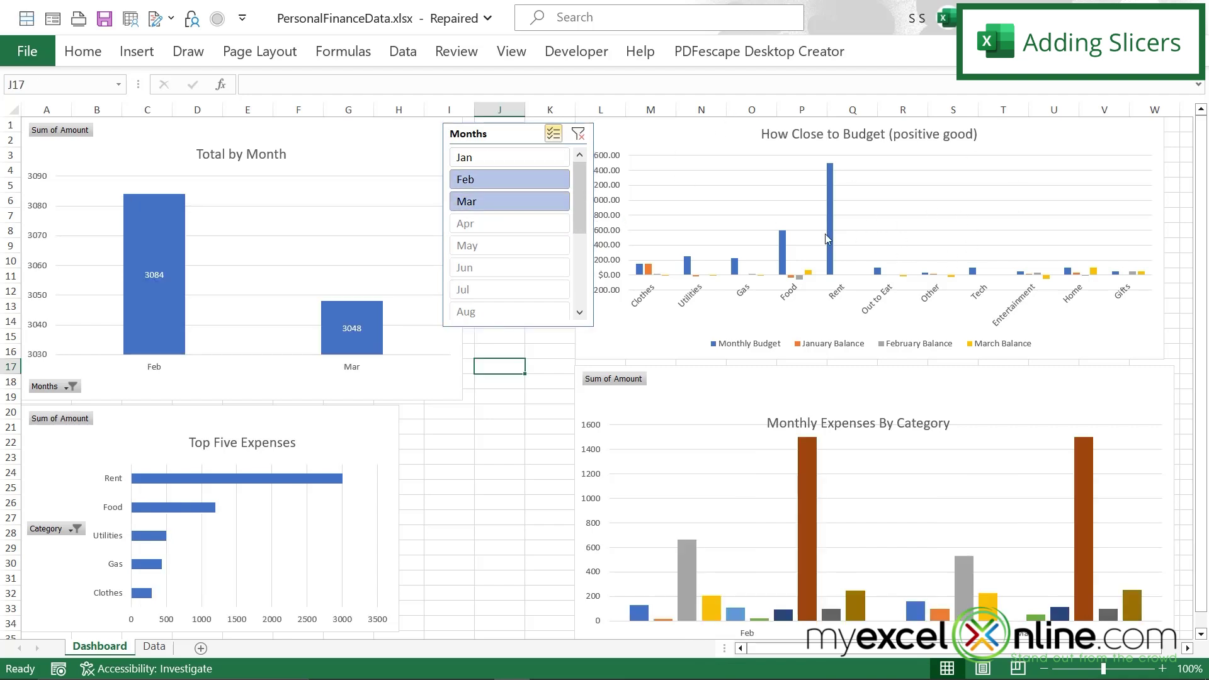
# Insert a Category slicer for the Monthly Expenses By Category chart and place it directly below the Months slicer
pyautogui.click(655, 411)
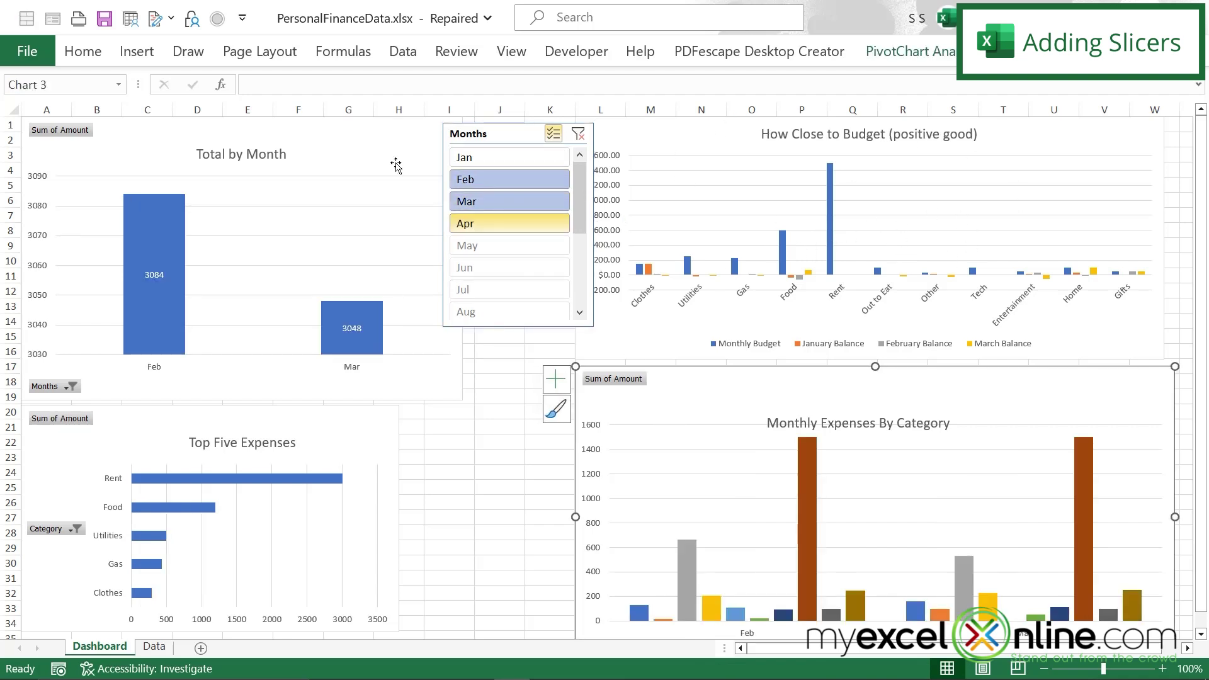
pyautogui.click(128, 55)
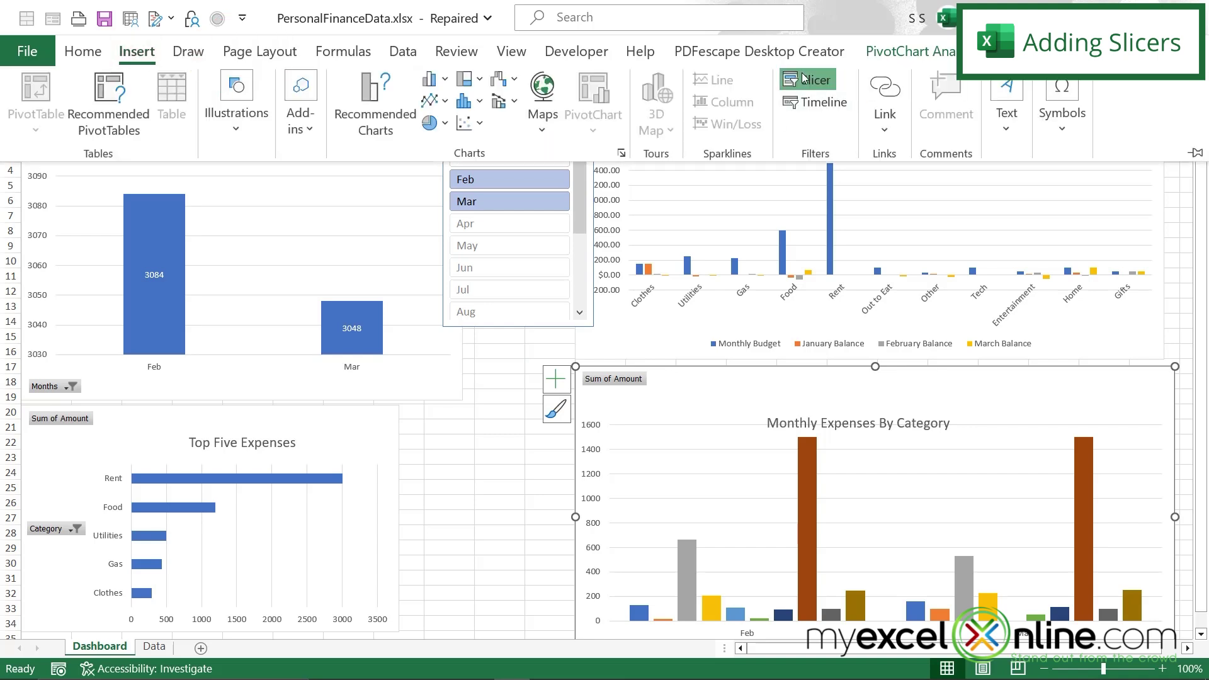
pyautogui.click(812, 154)
pyautogui.click(397, 346)
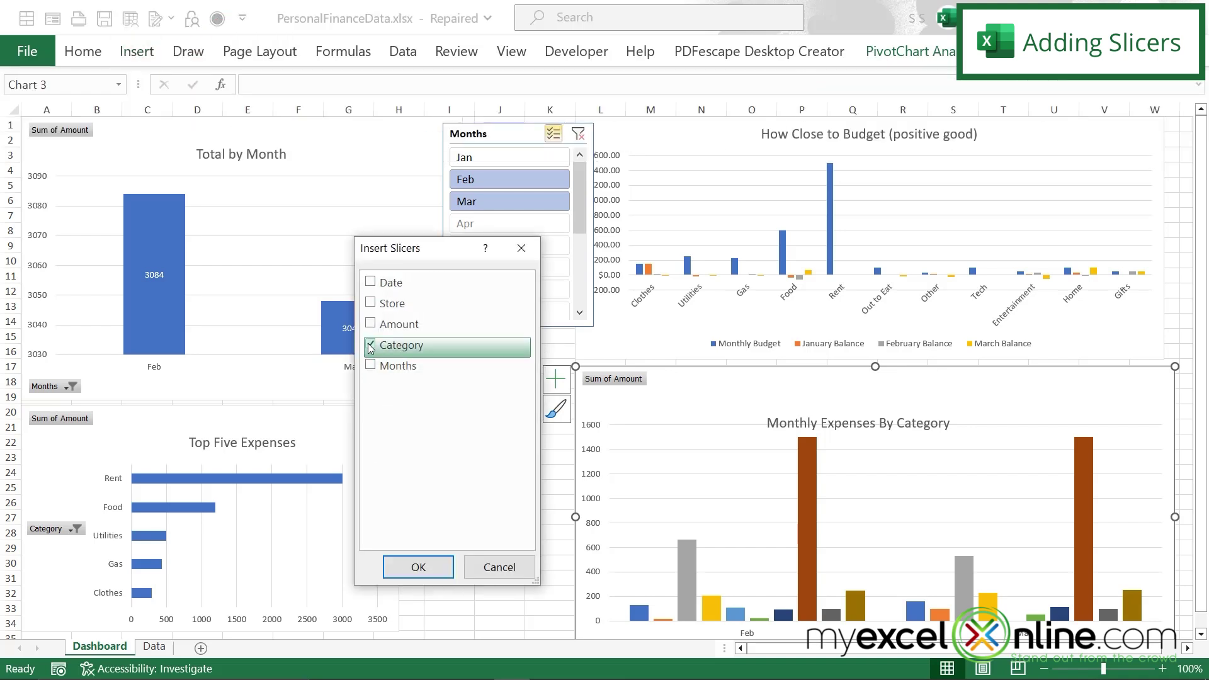
pyautogui.click(405, 575)
pyautogui.moveTo(584, 287); pyautogui.dragTo(484, 353)
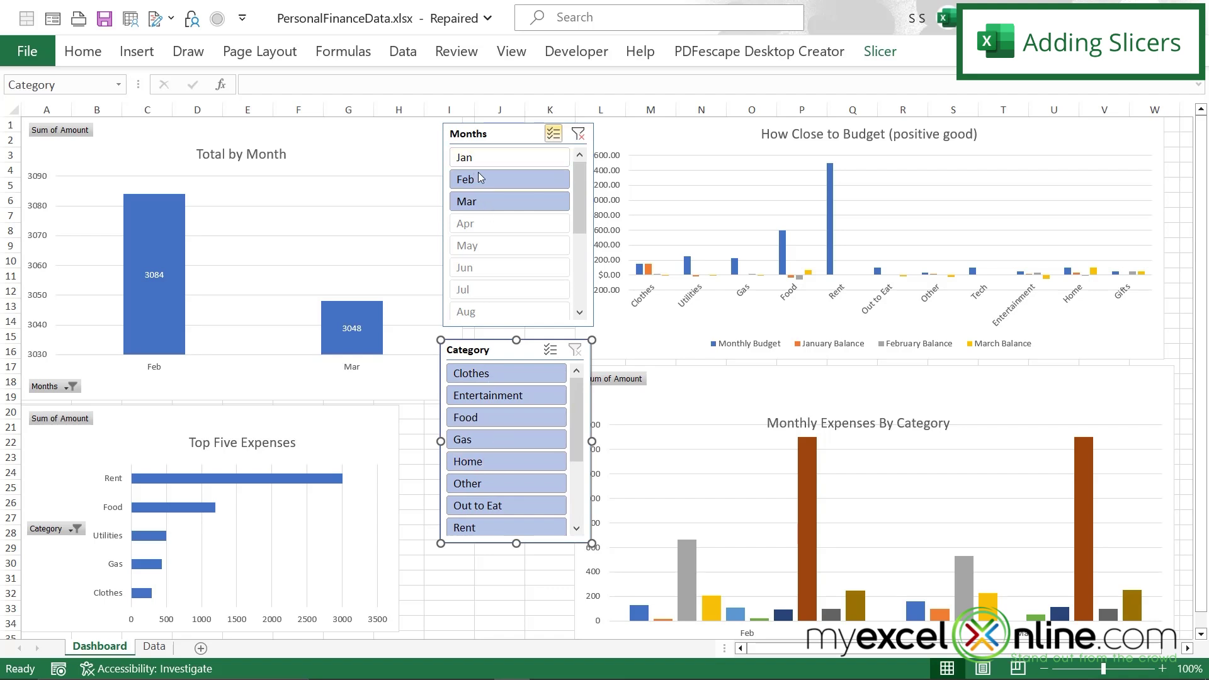
# Connect the Category slicer to PivotTable20 and PivotTable21 as well, and turn on its multi-select
pyautogui.rightClick(540, 374)
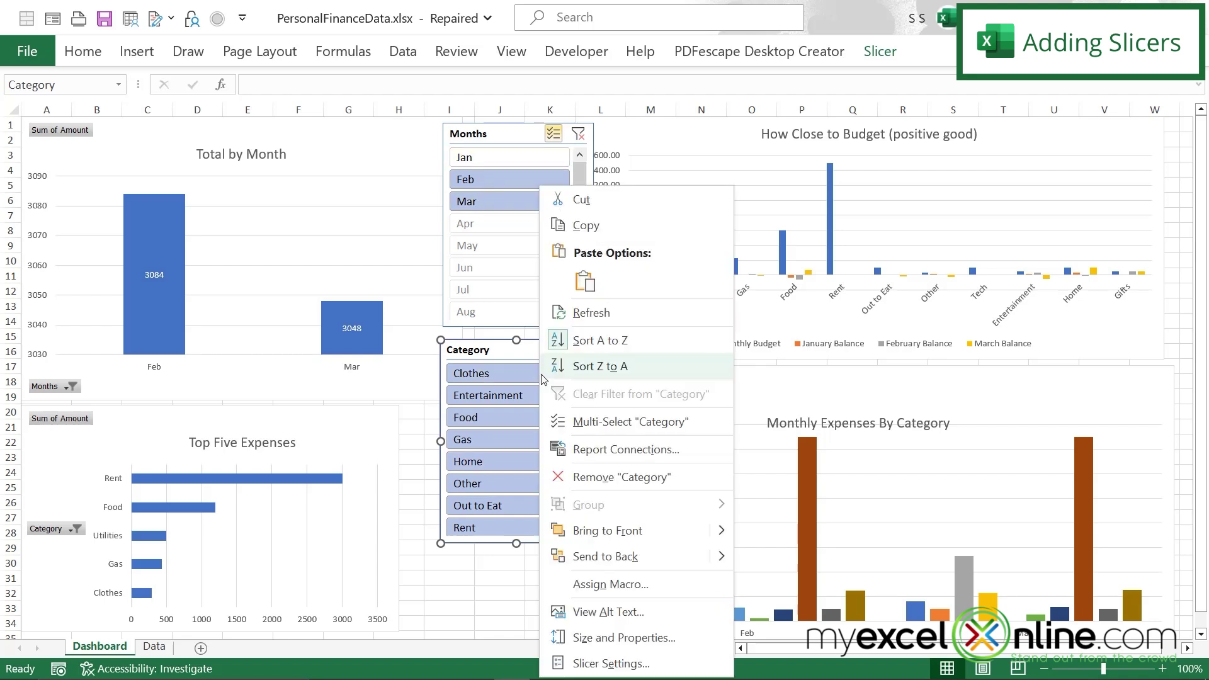
pyautogui.click(614, 451)
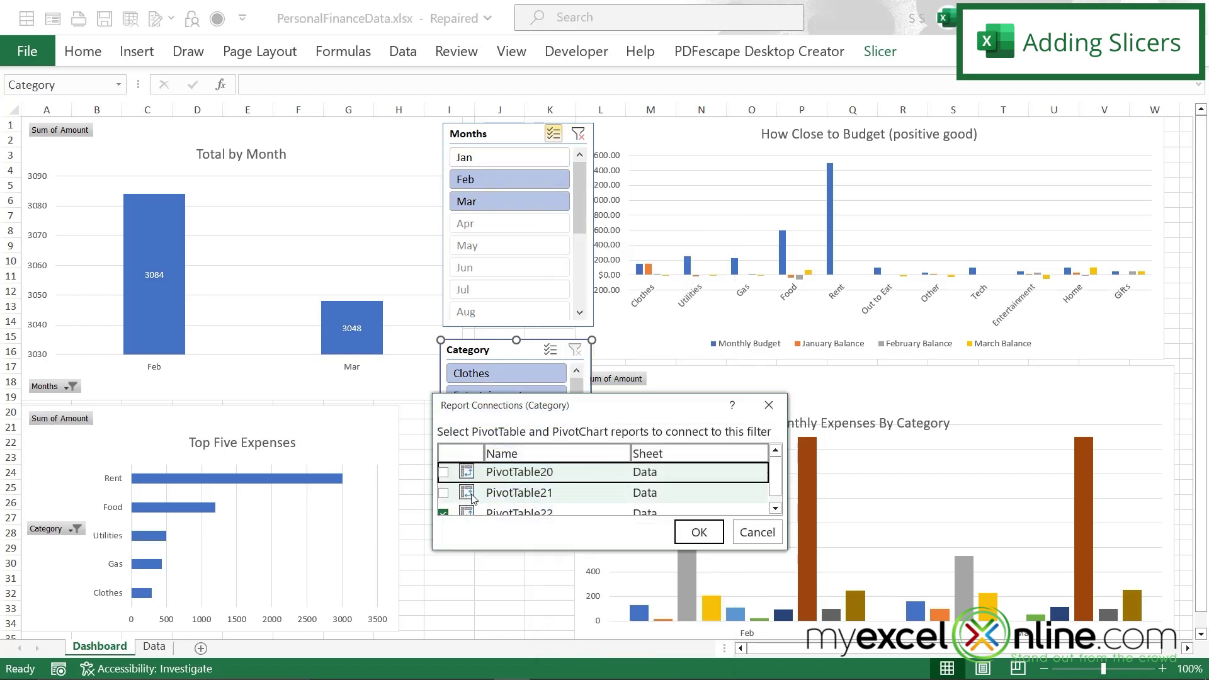
pyautogui.click(444, 493)
pyautogui.click(443, 472)
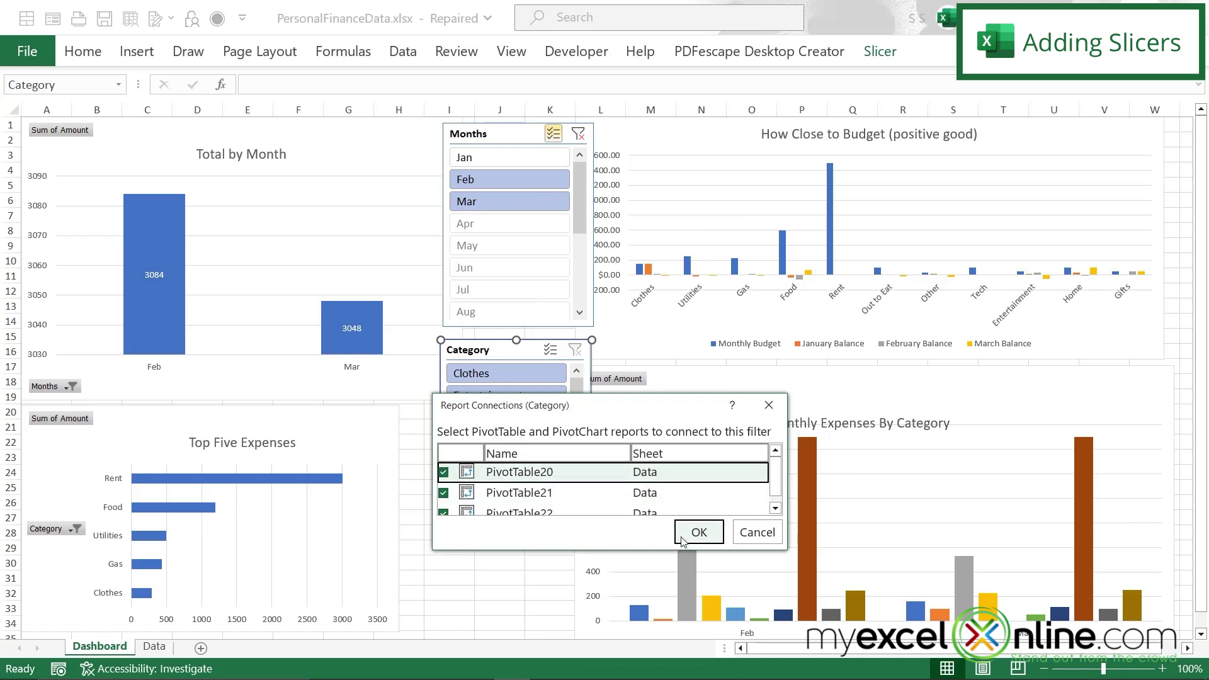
pyautogui.click(697, 533)
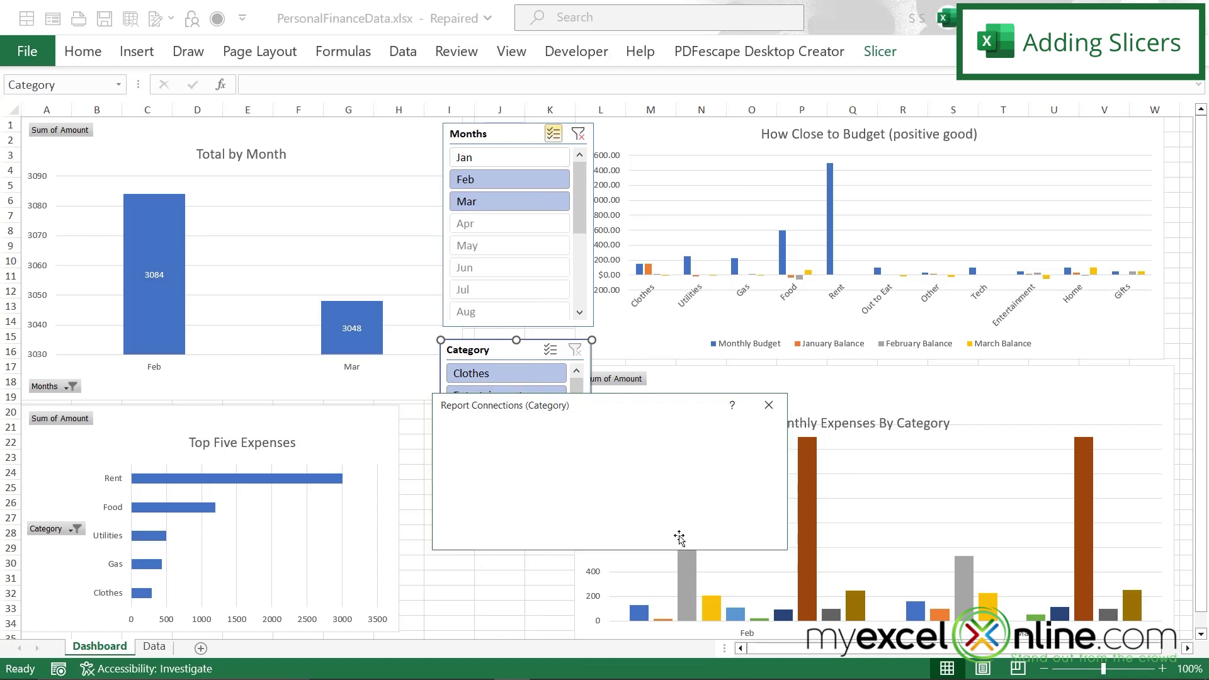
pyautogui.click(552, 351)
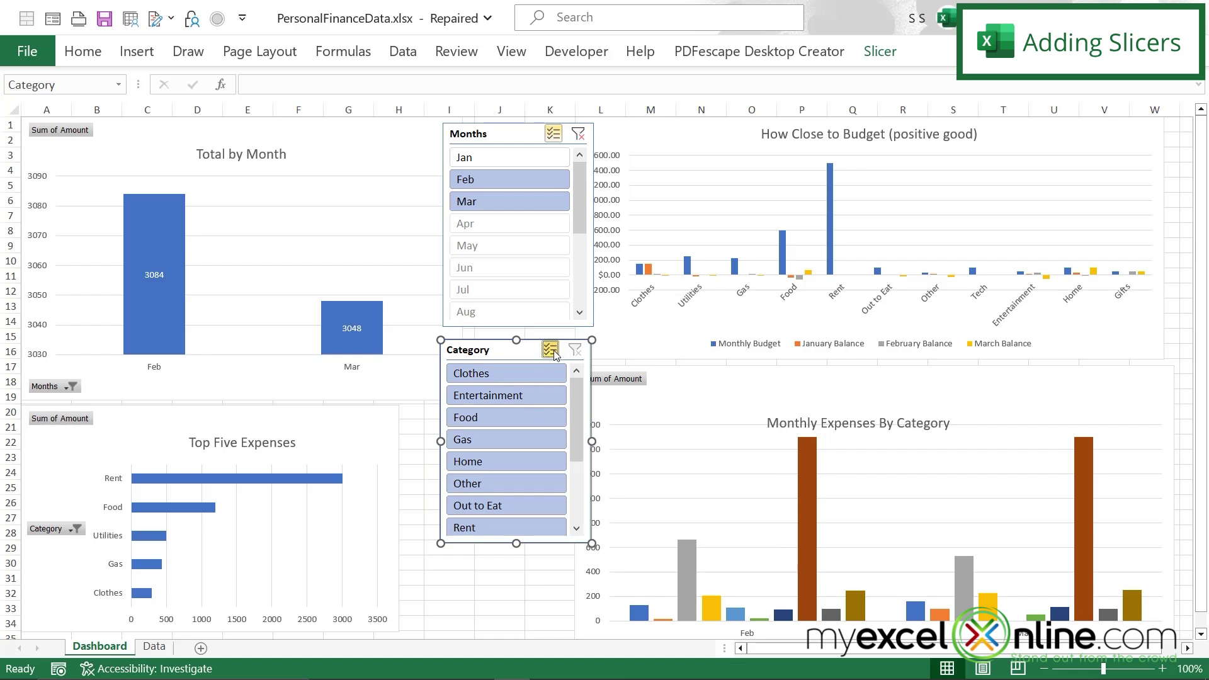
# Filter the pivot charts with the Category slicer to Entertainment, Clothes, Food, Gas, Home and Rent
pyautogui.click(516, 395)
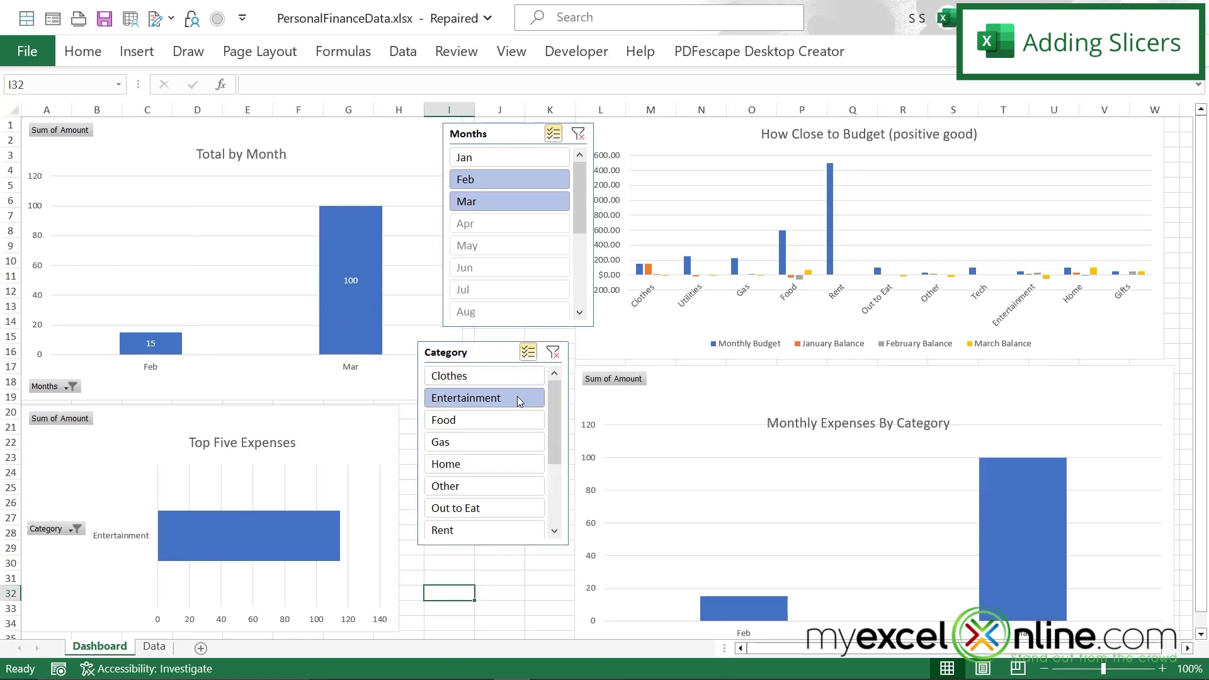
pyautogui.click(504, 376)
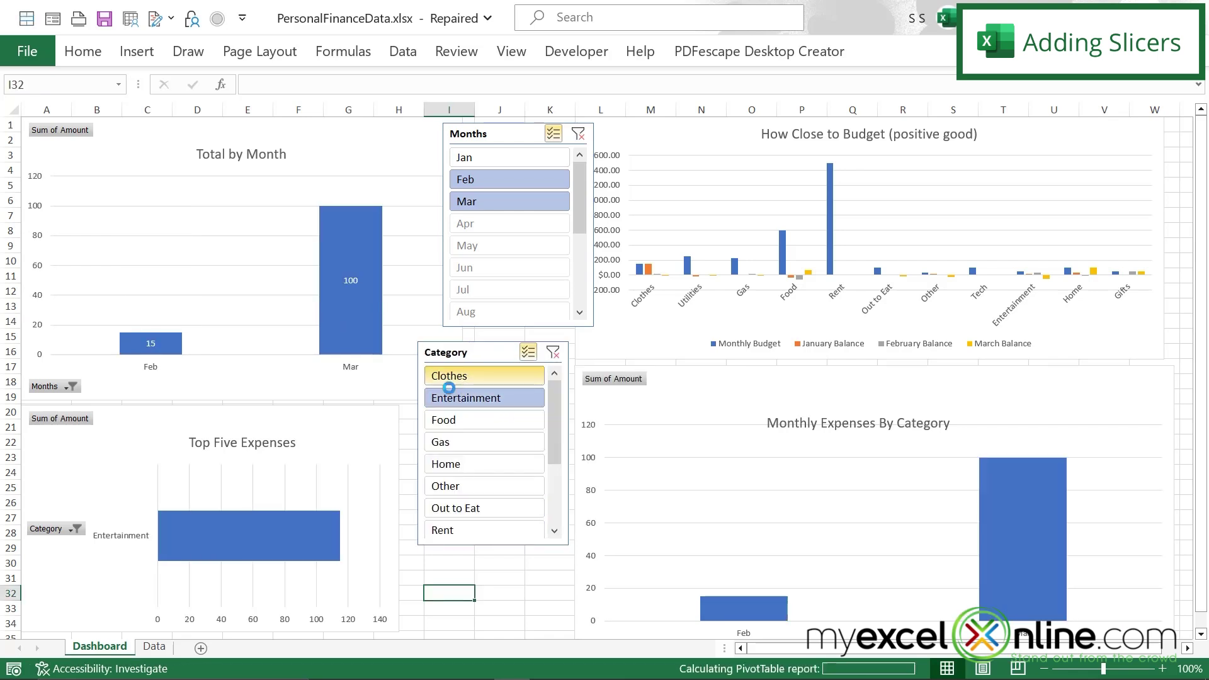
pyautogui.click(453, 422)
pyautogui.click(455, 444)
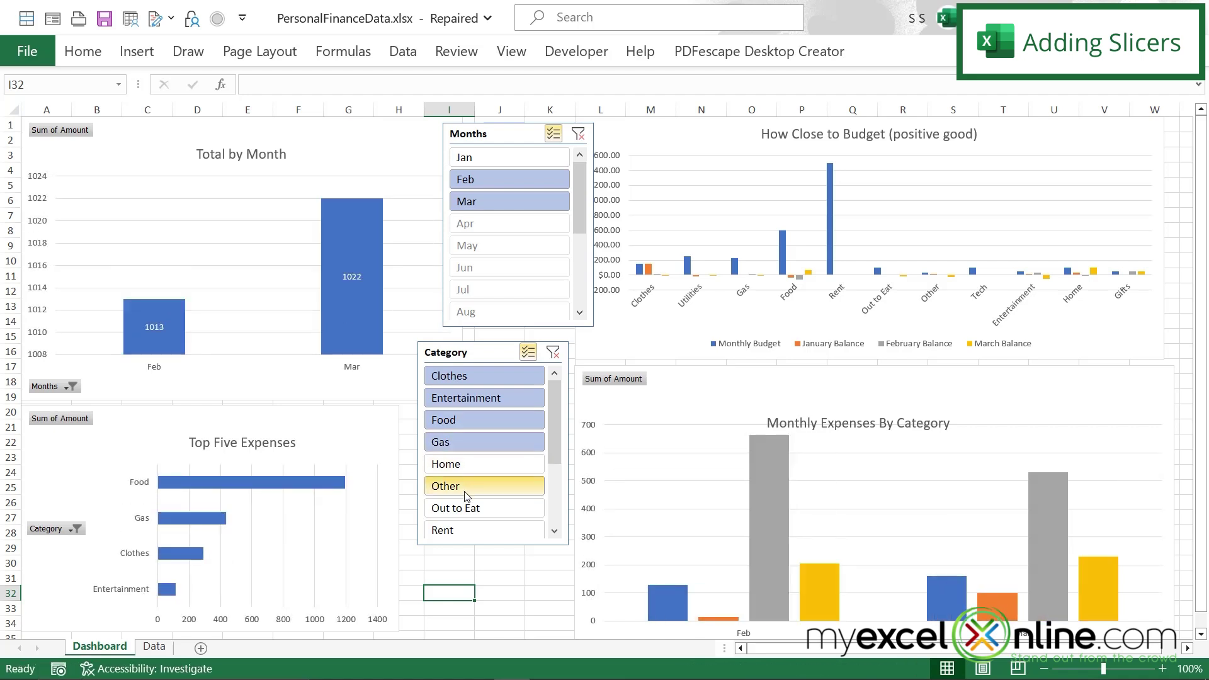
pyautogui.click(453, 464)
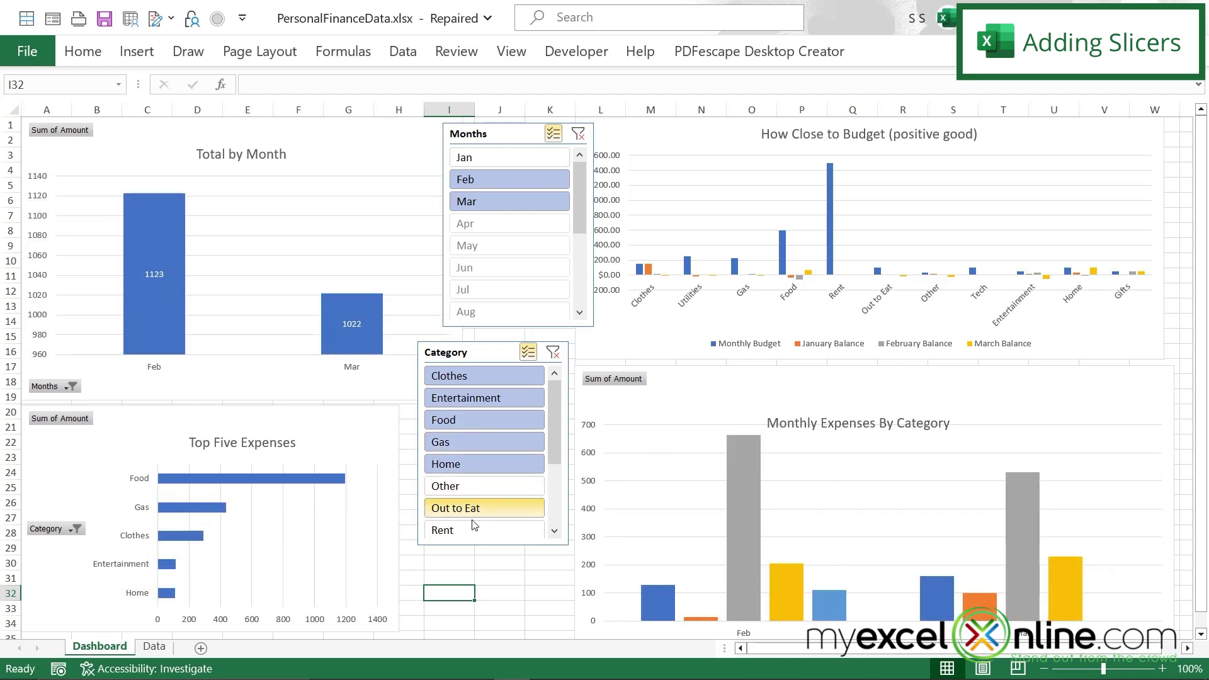
pyautogui.click(454, 532)
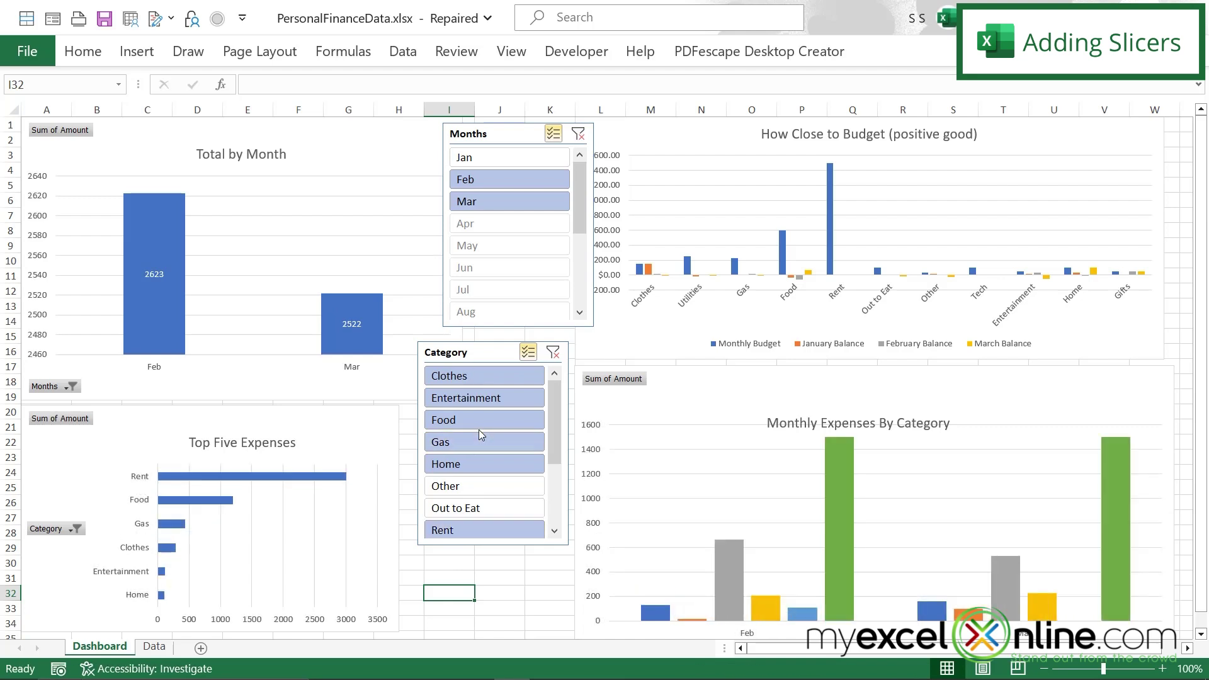
# Convert the category budget and balance range H22:L33 on the Data sheet into a table with headers
pyautogui.click(726, 171)
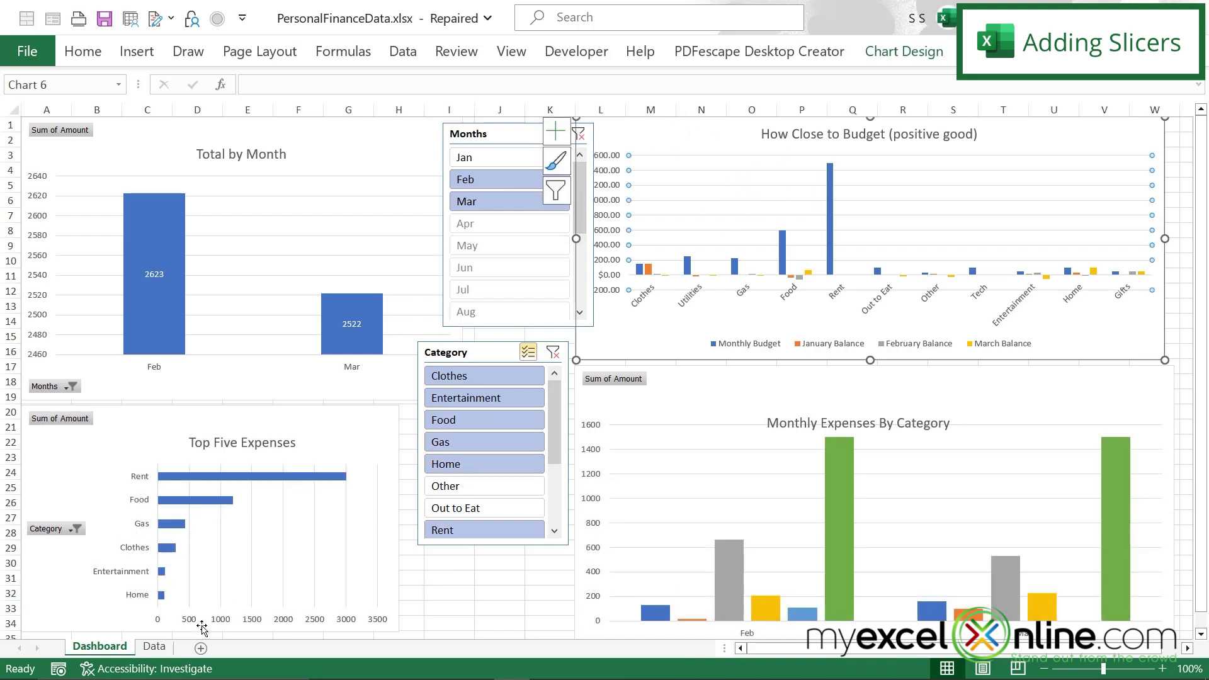
pyautogui.click(153, 646)
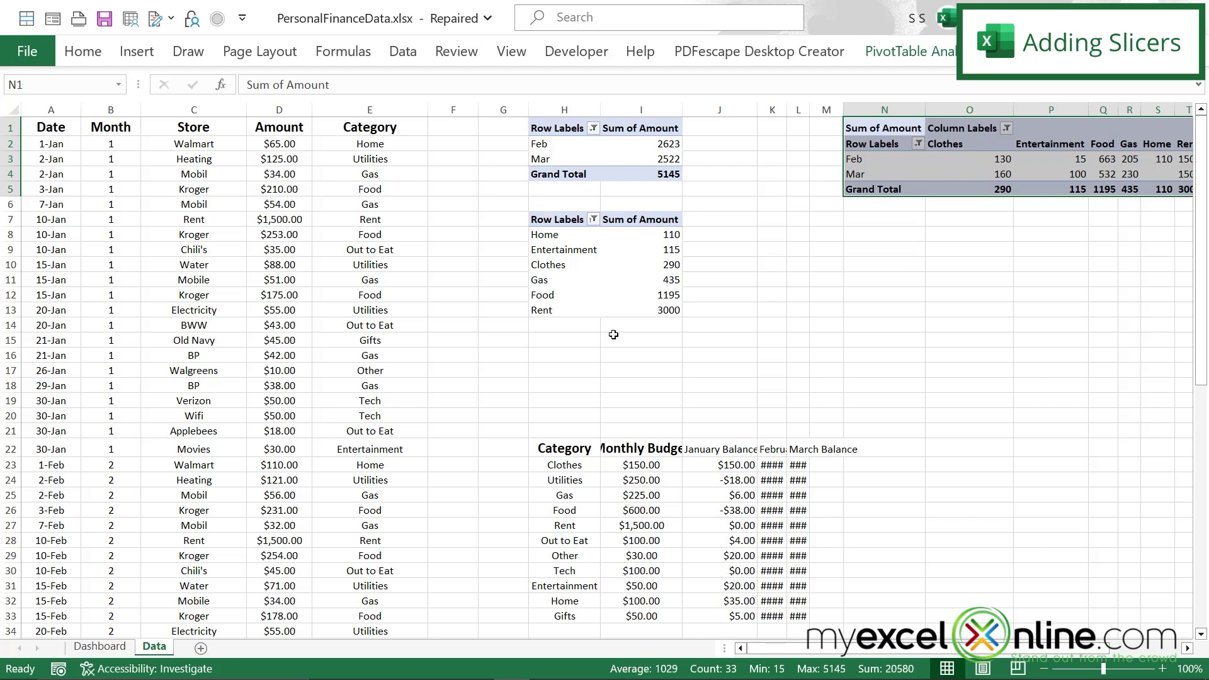
pyautogui.moveTo(618, 301)
pyautogui.scroll(-3, 805, 545)
pyautogui.click(564, 313)
pyautogui.hotkey('ctrl', 'a')
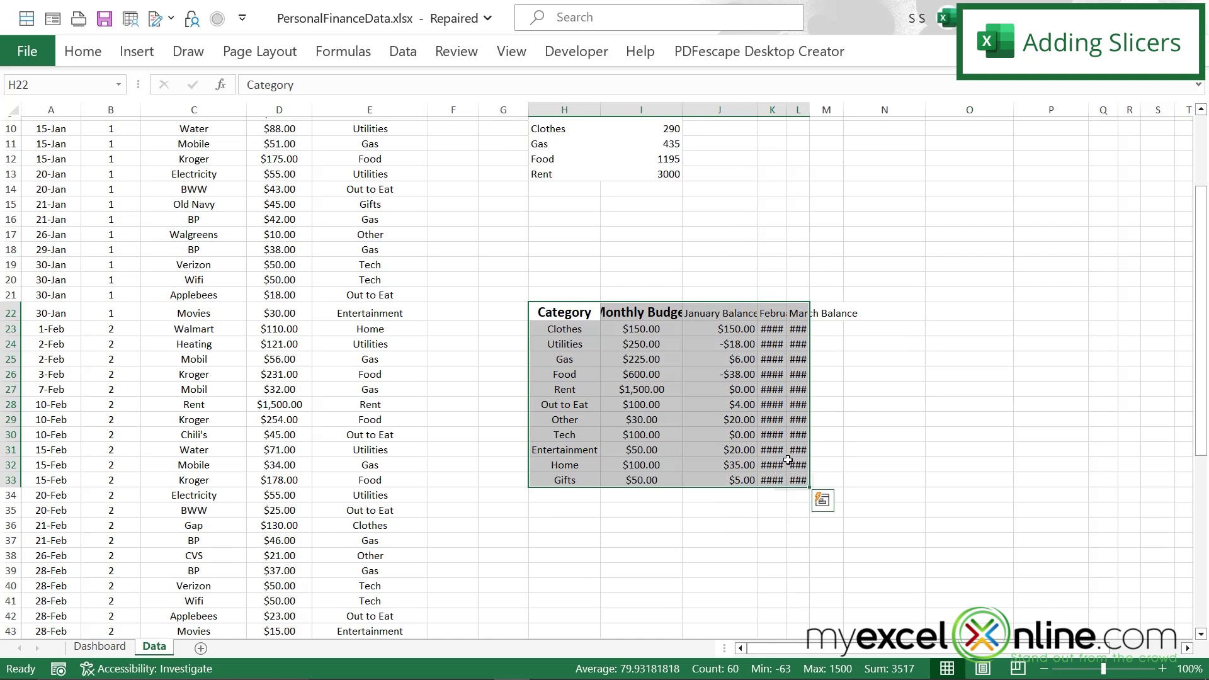
pyautogui.click(144, 60)
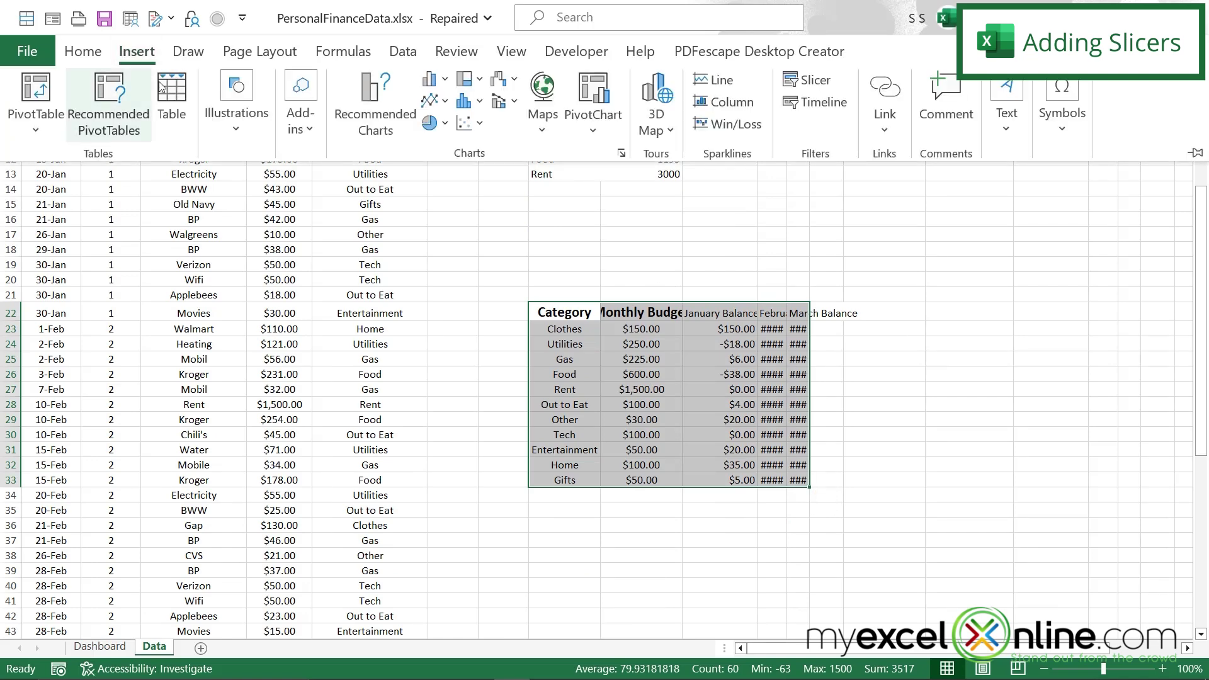
pyautogui.click(175, 98)
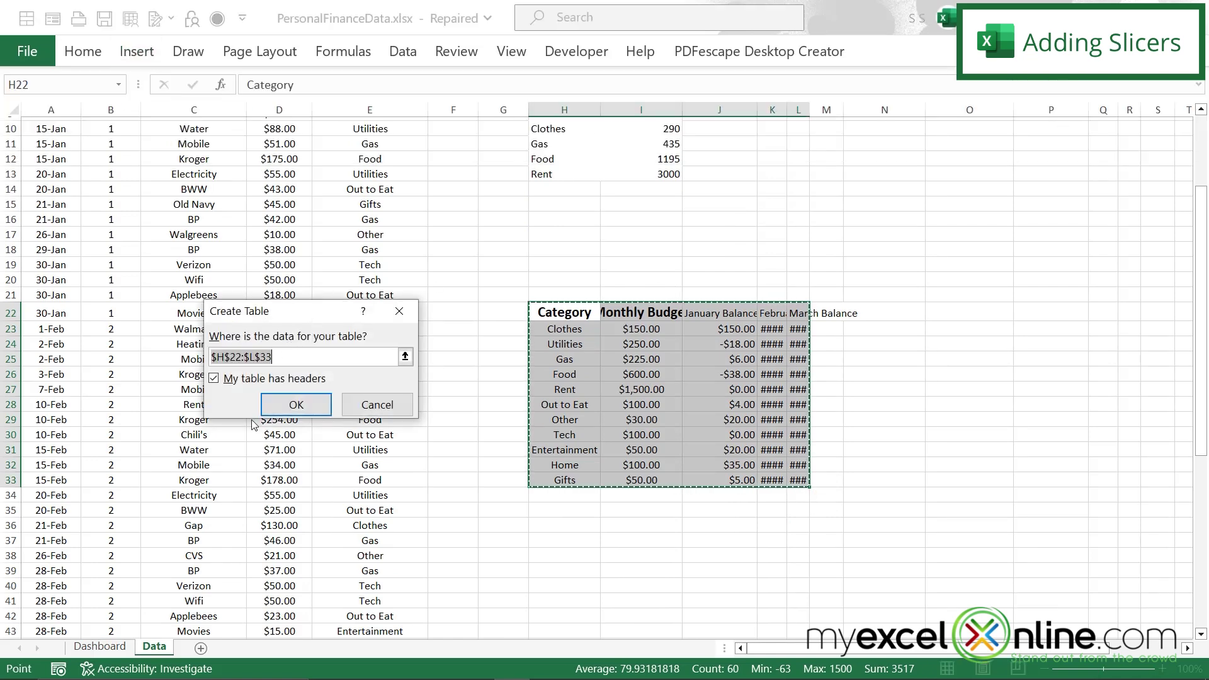
pyautogui.click(303, 413)
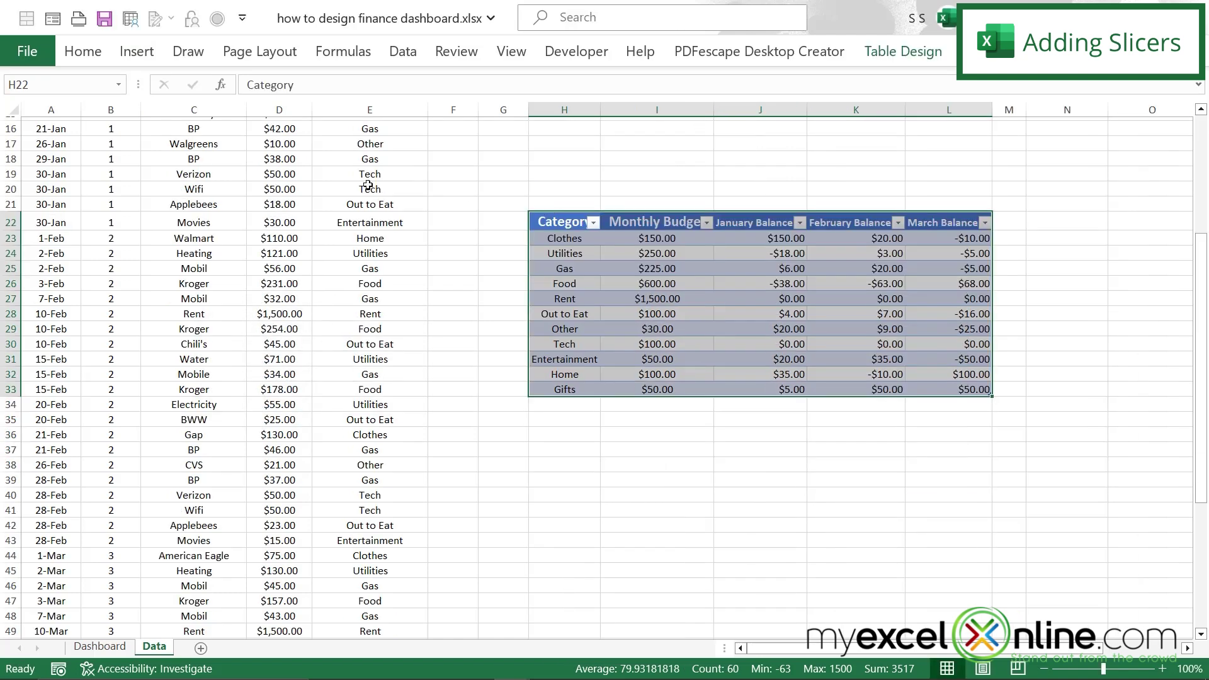
# Insert a Category slicer for the budget table and turn on its multi-select
pyautogui.click(137, 53)
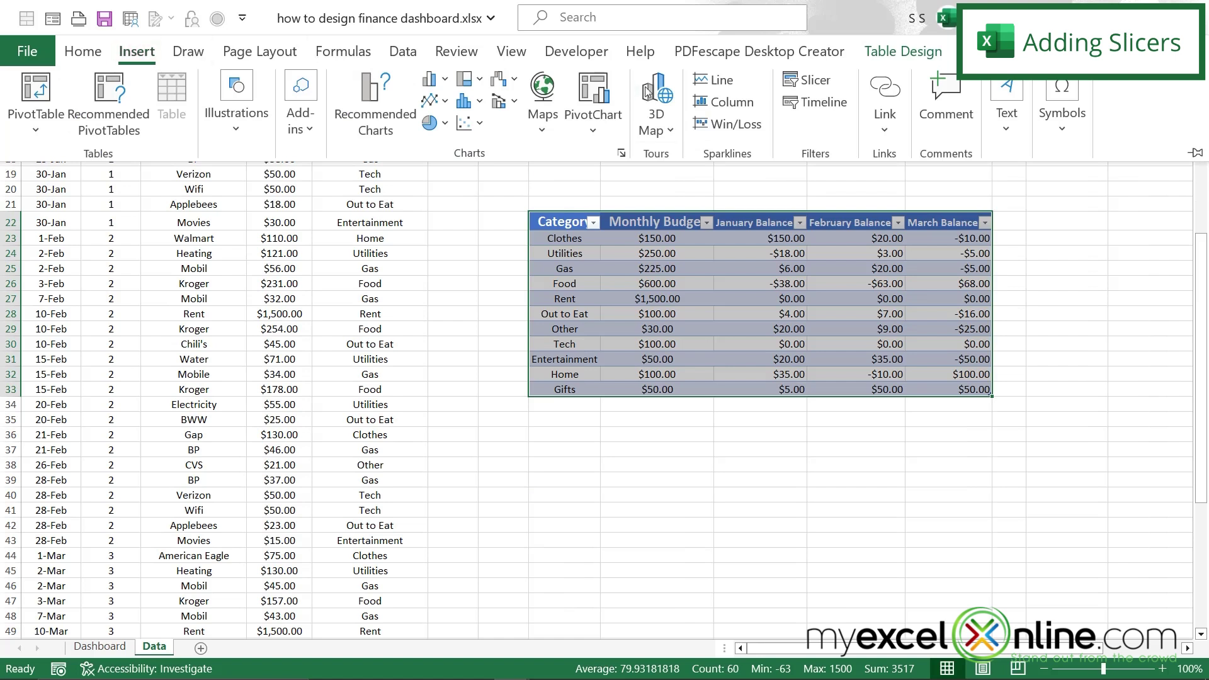
pyautogui.click(811, 80)
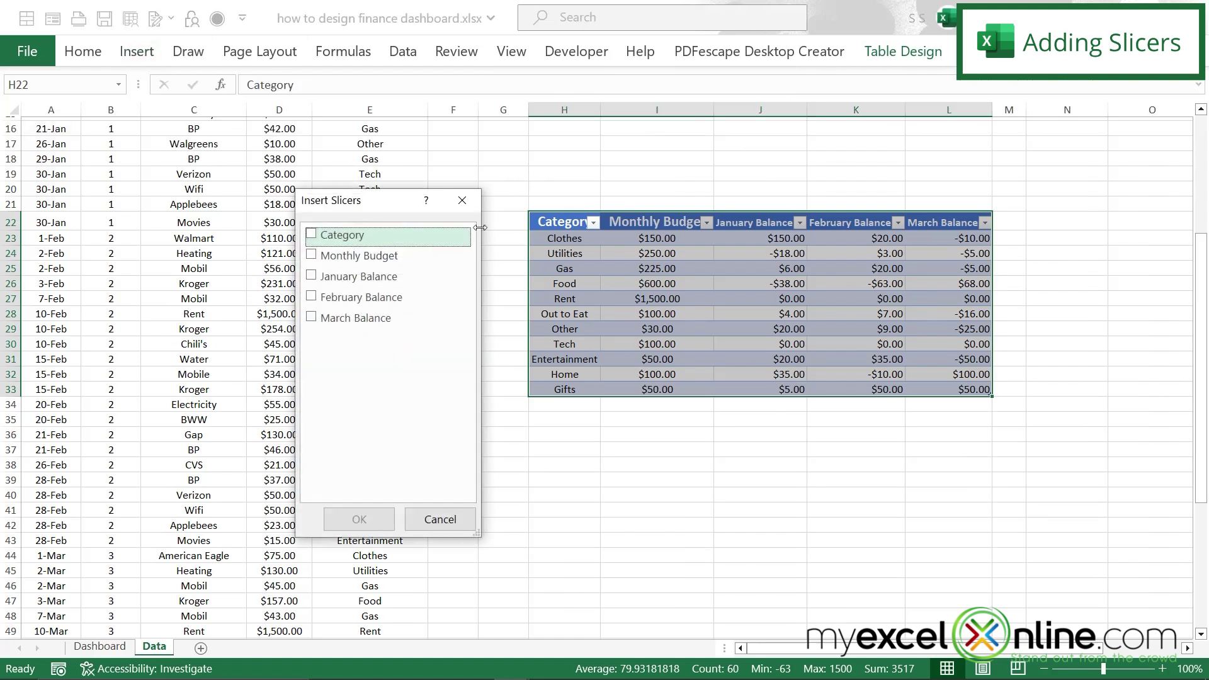
pyautogui.click(313, 235)
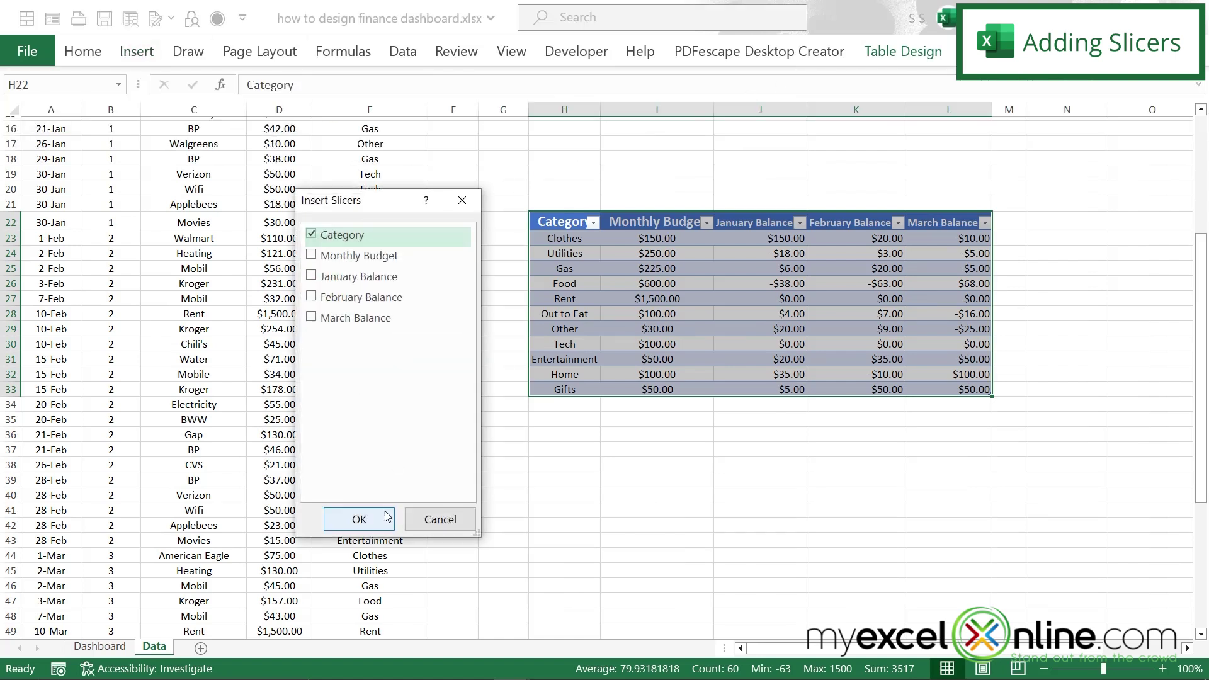
pyautogui.click(359, 519)
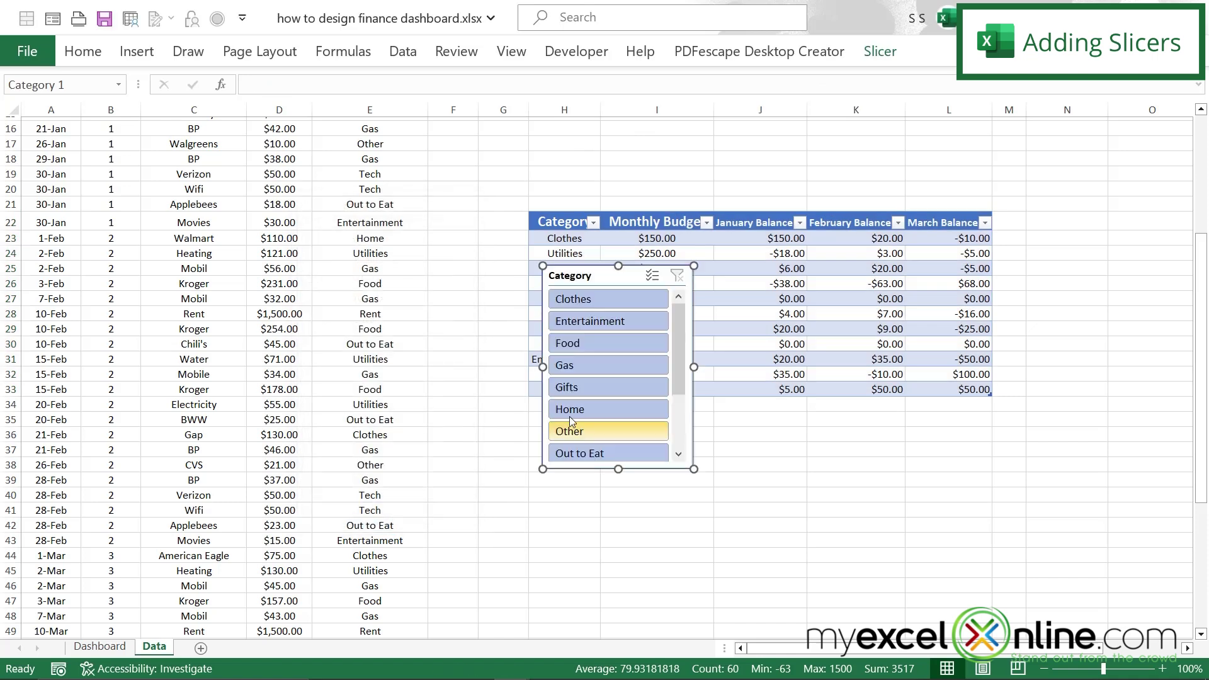
pyautogui.click(652, 277)
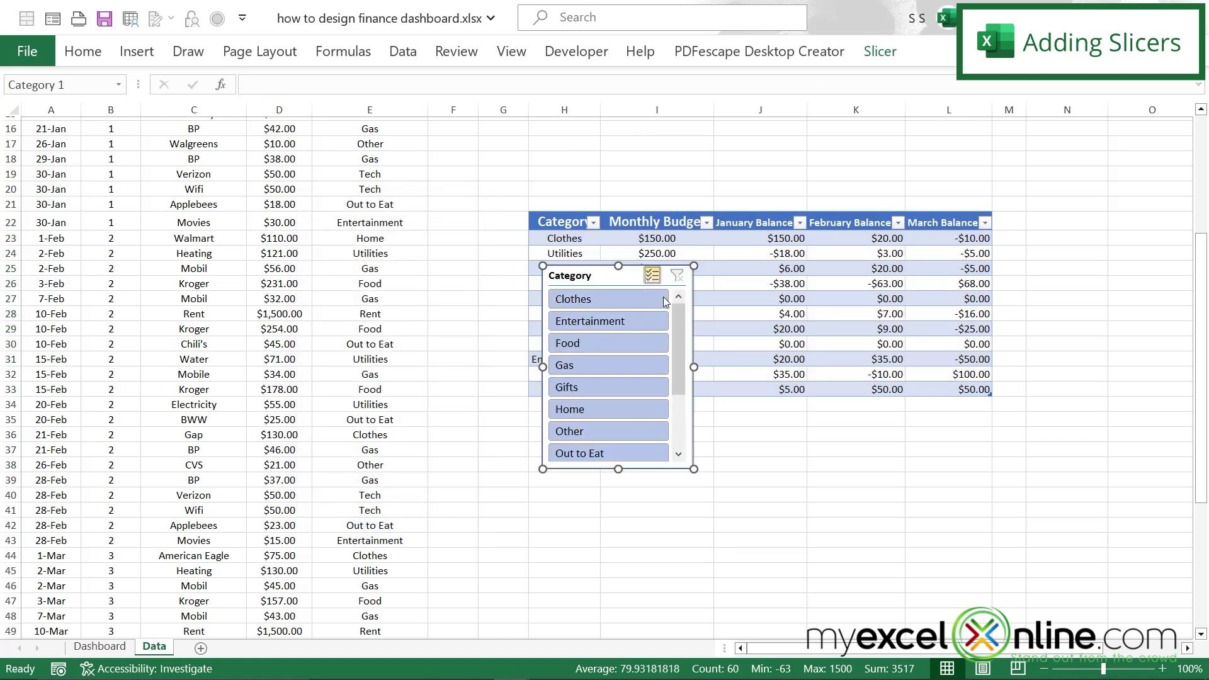
# Move the budget table's Category slicer to the Dashboard sheet, placing it over the right end of the How Close to Budget chart
pyautogui.rightClick(580, 281)
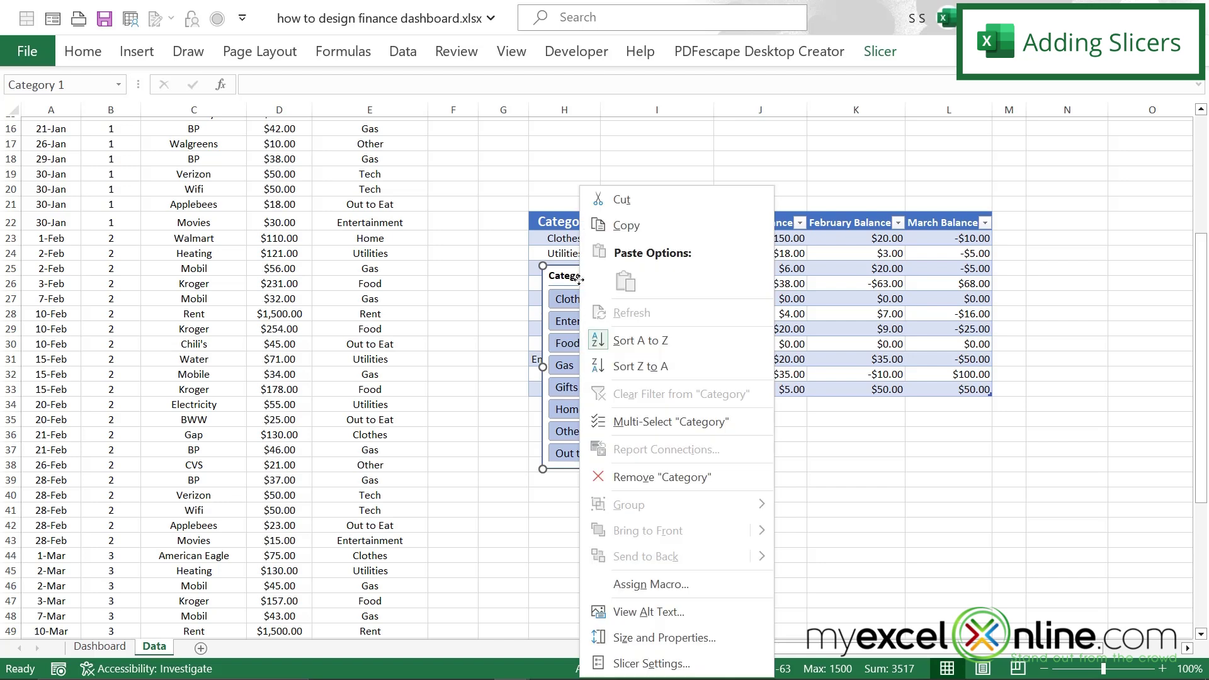
pyautogui.click(622, 199)
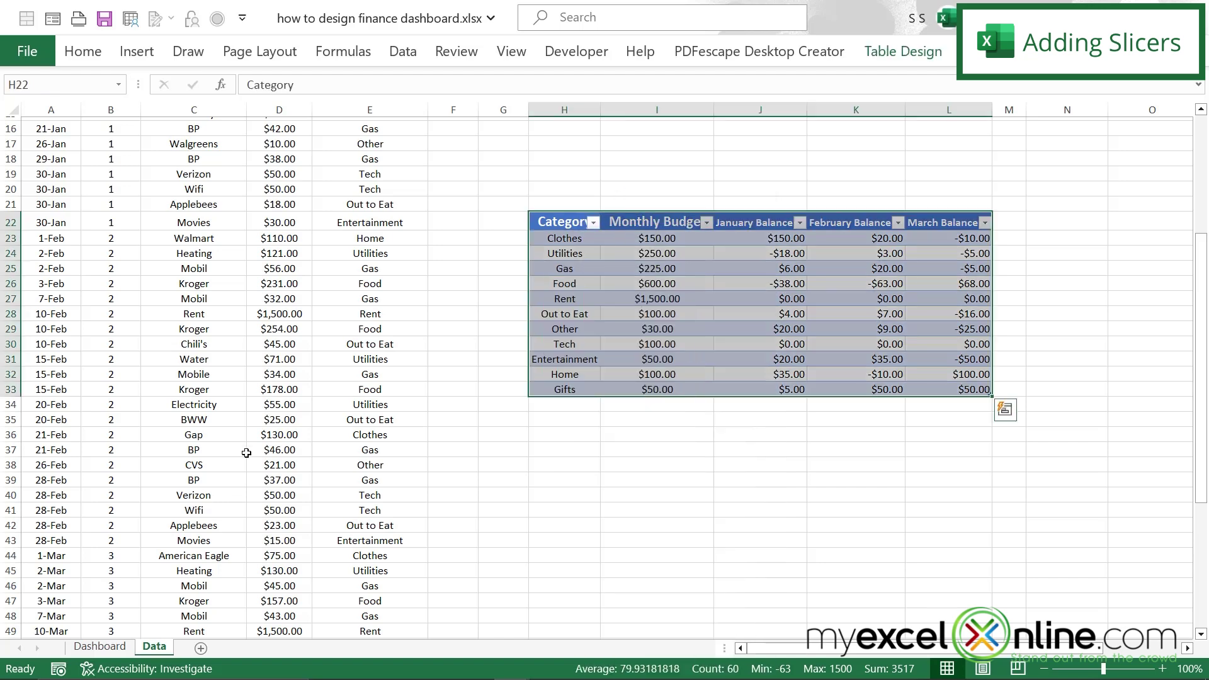
pyautogui.click(119, 647)
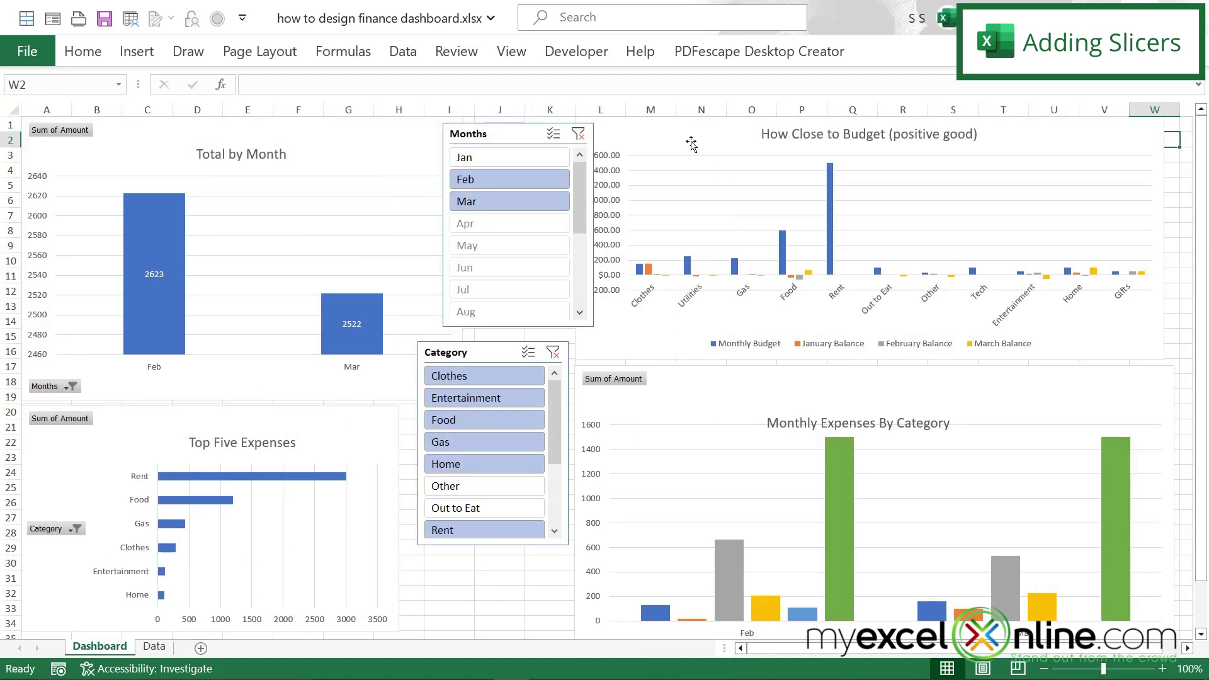
pyautogui.rightClick(1173, 162)
pyautogui.click(989, 259)
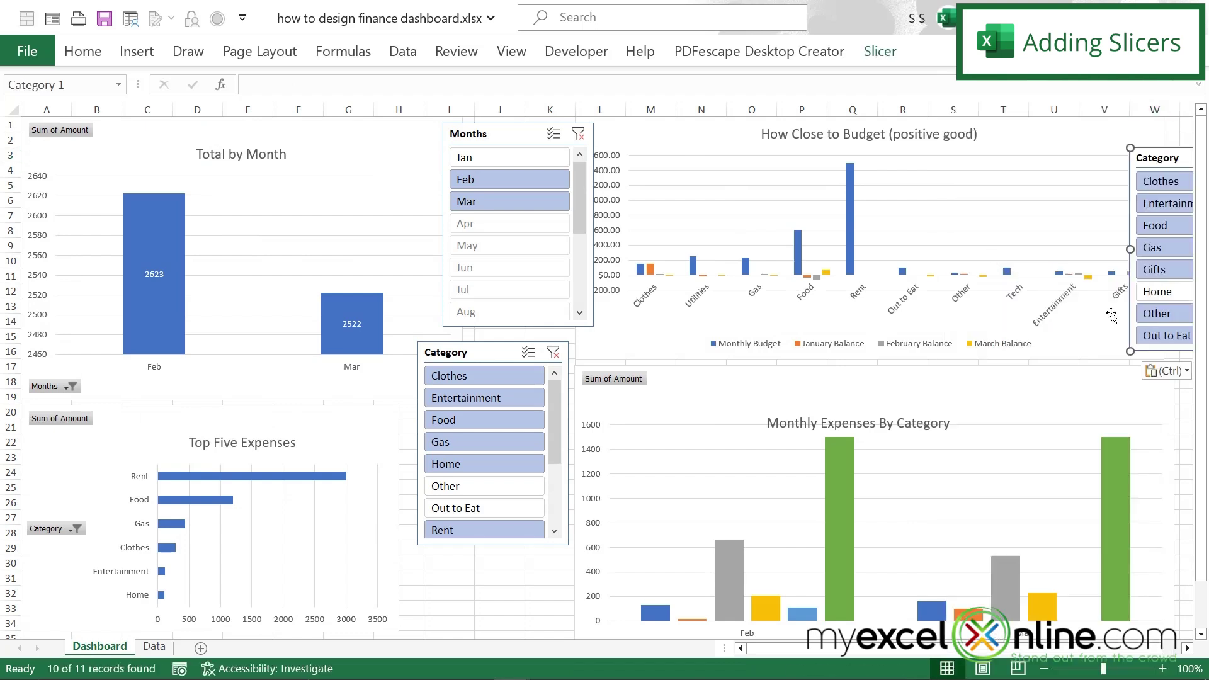
pyautogui.moveTo(1162, 159); pyautogui.dragTo(1066, 148)
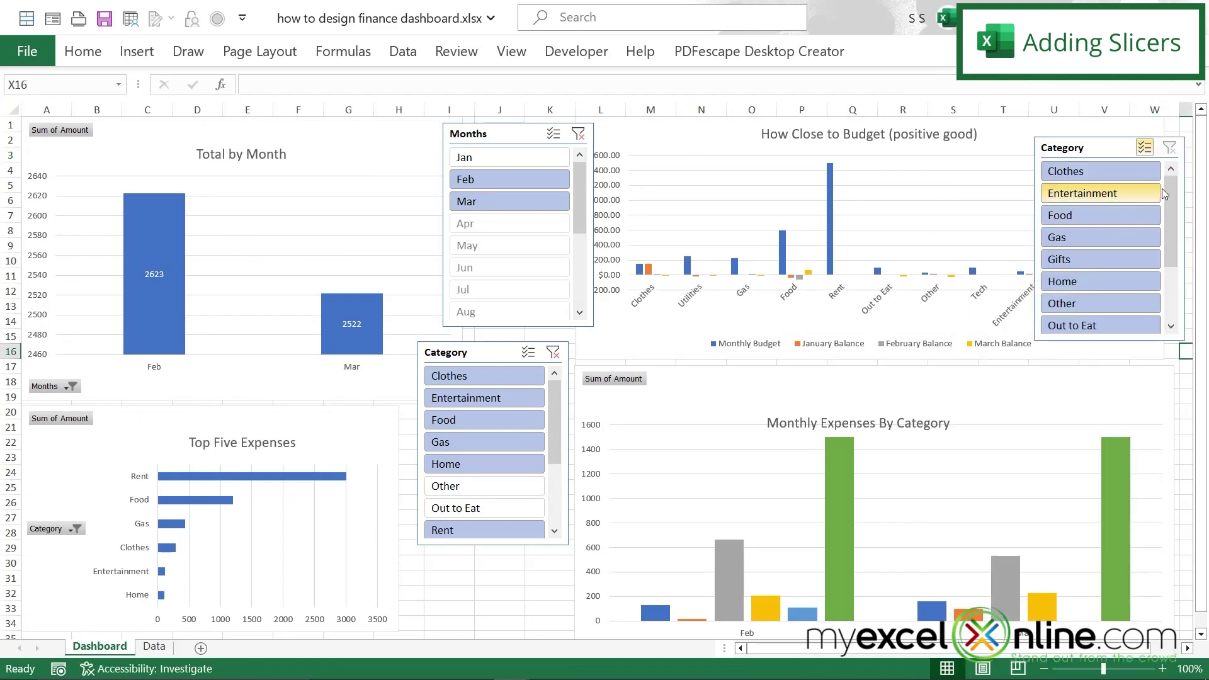
# Exclude Rent and Tech from the How Close to Budget chart with its Category slicer, and move the slicer down to uncover the chart's bars
pyautogui.moveTo(1171, 191); pyautogui.dragTo(1159, 254)
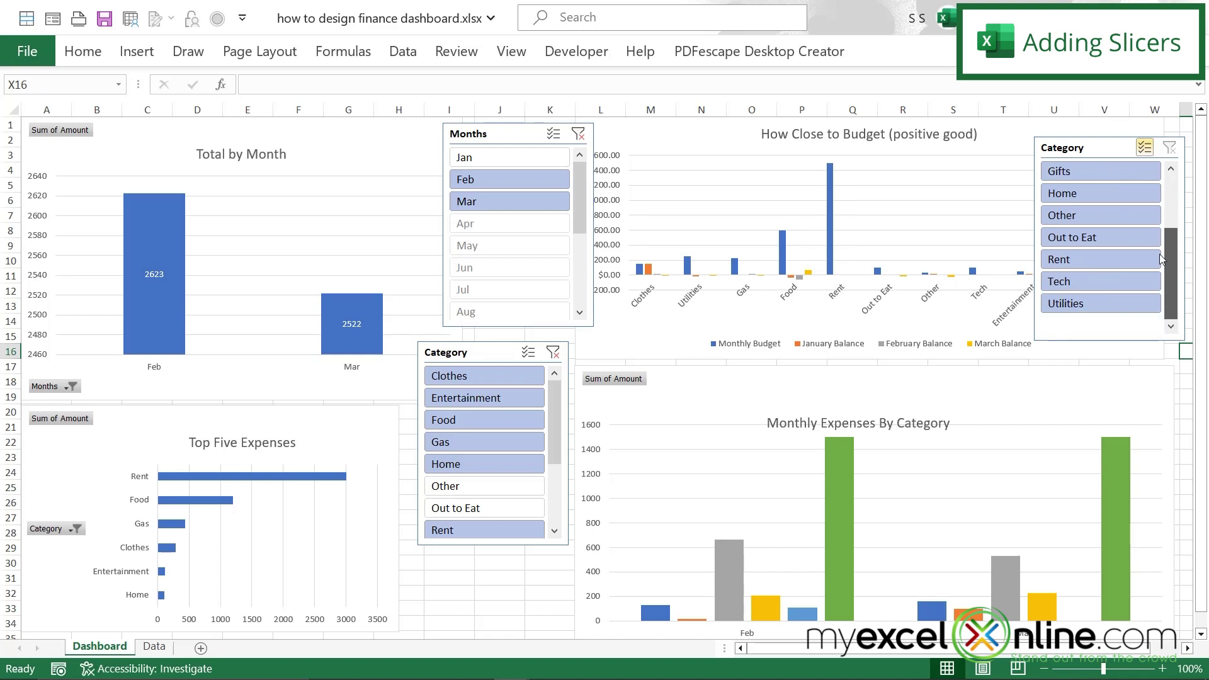
pyautogui.click(1068, 258)
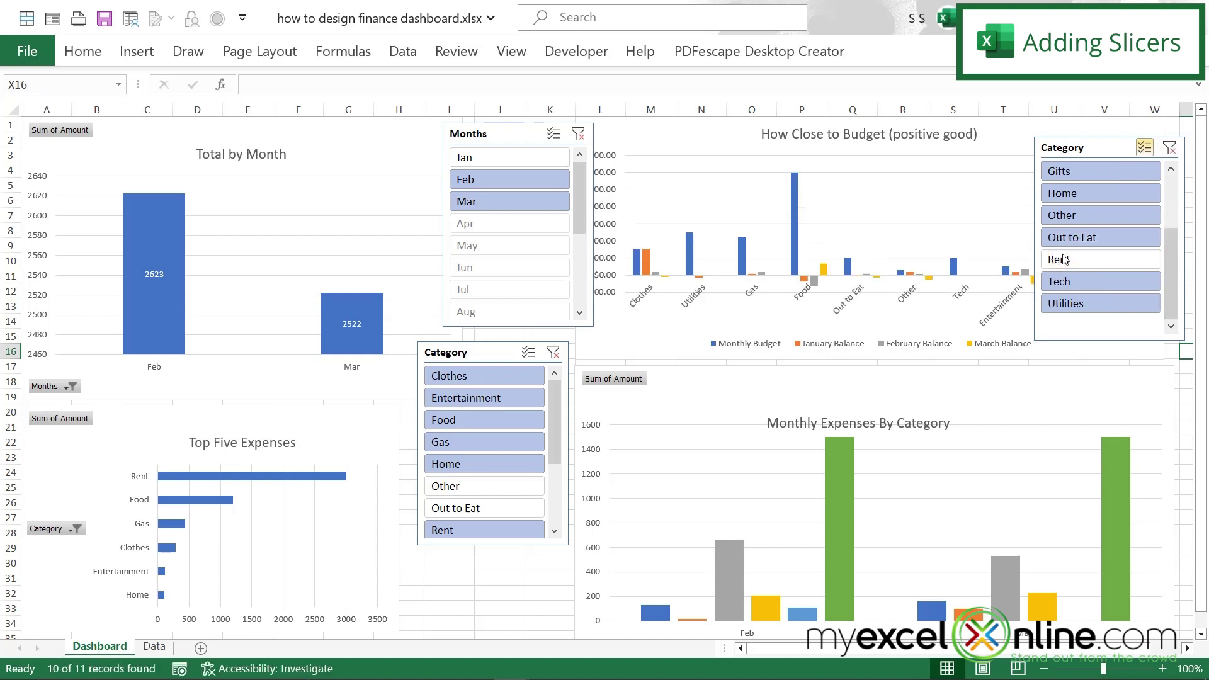
pyautogui.click(1068, 282)
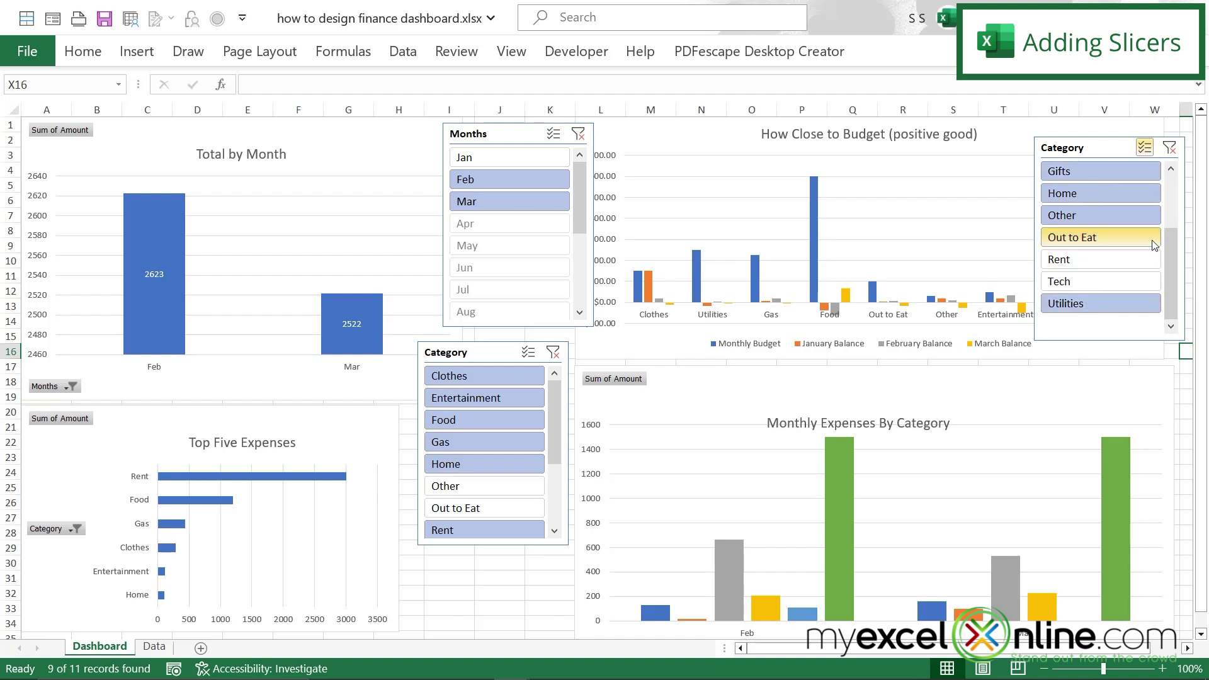
pyautogui.click(1102, 151)
pyautogui.moveTo(1102, 151); pyautogui.dragTo(1102, 342)
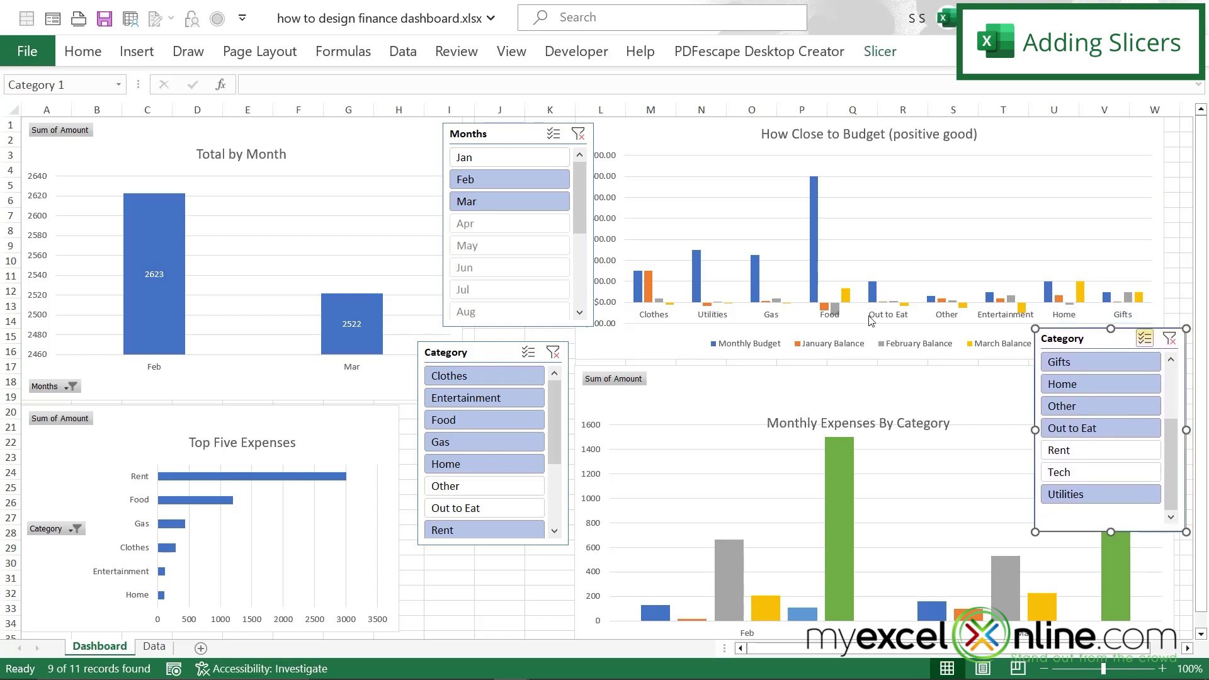